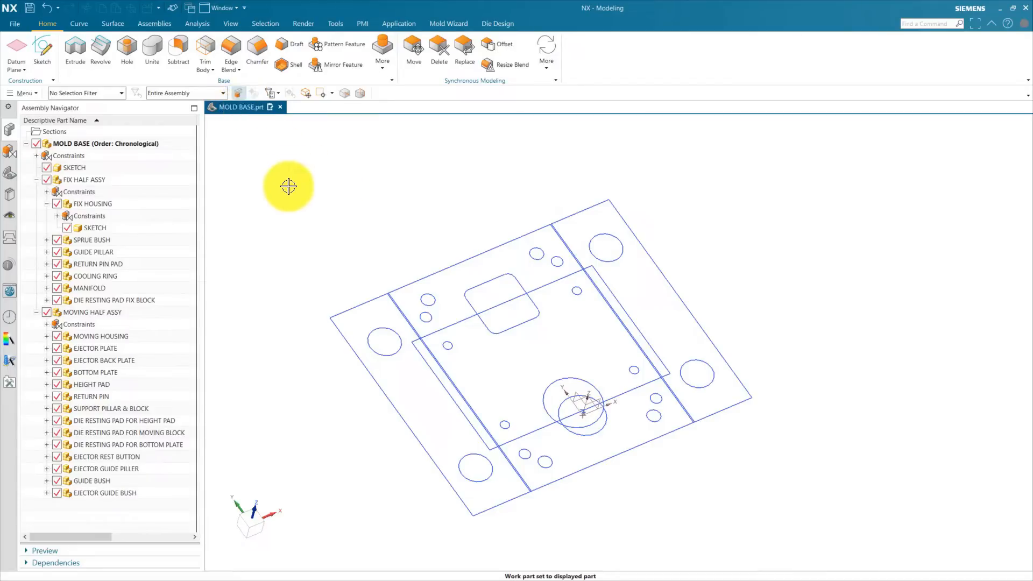
Examine the sketches in the SKETCH component's model history, with MOLD BASE as the work part again at the end
click(72, 168)
double_click(73, 167)
click(10, 172)
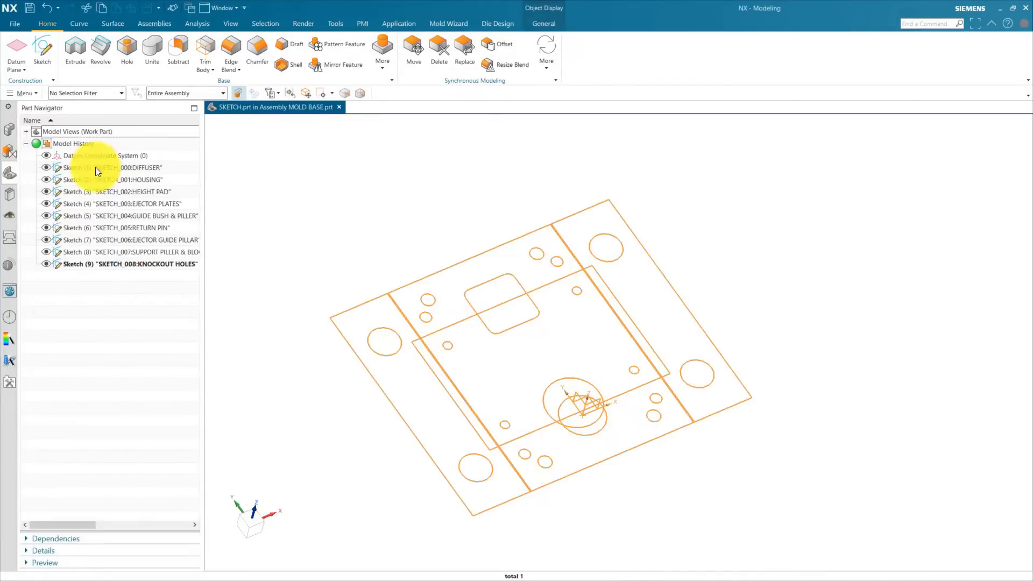
click(9, 129)
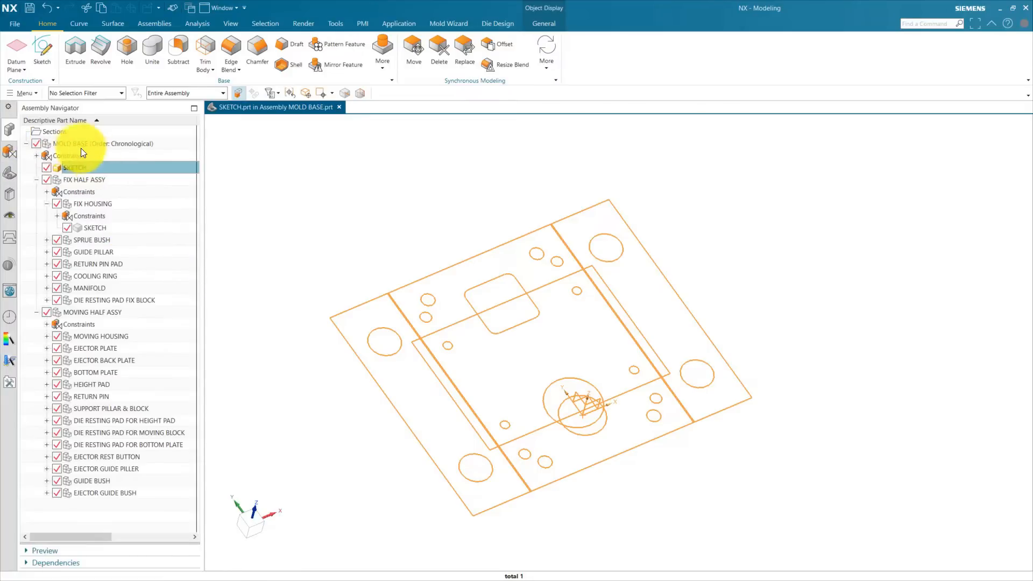
double_click(81, 143)
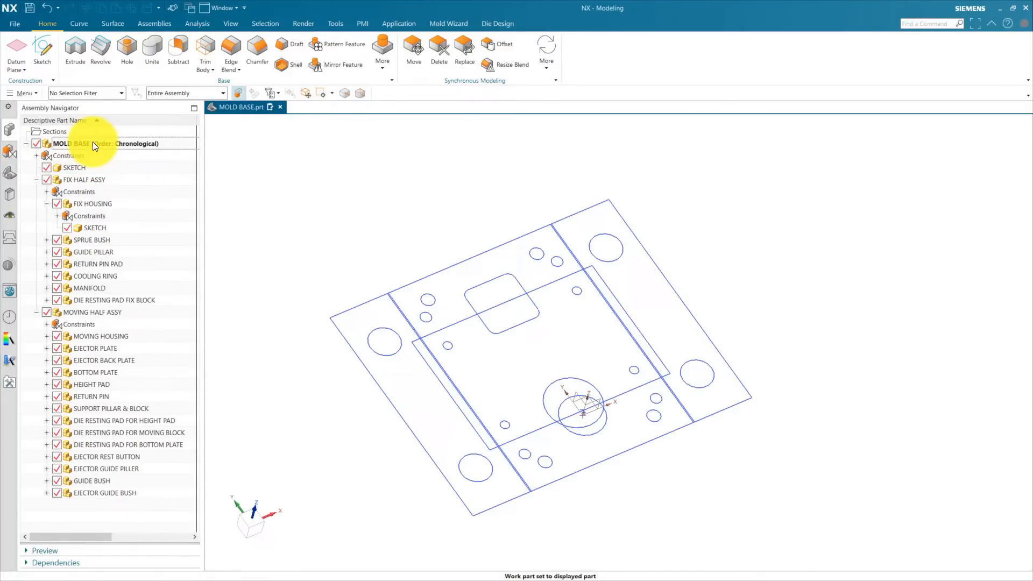
Open the FIX HOUSING component from the fix half assembly in its own window
double_click(96, 204)
right_click(97, 203)
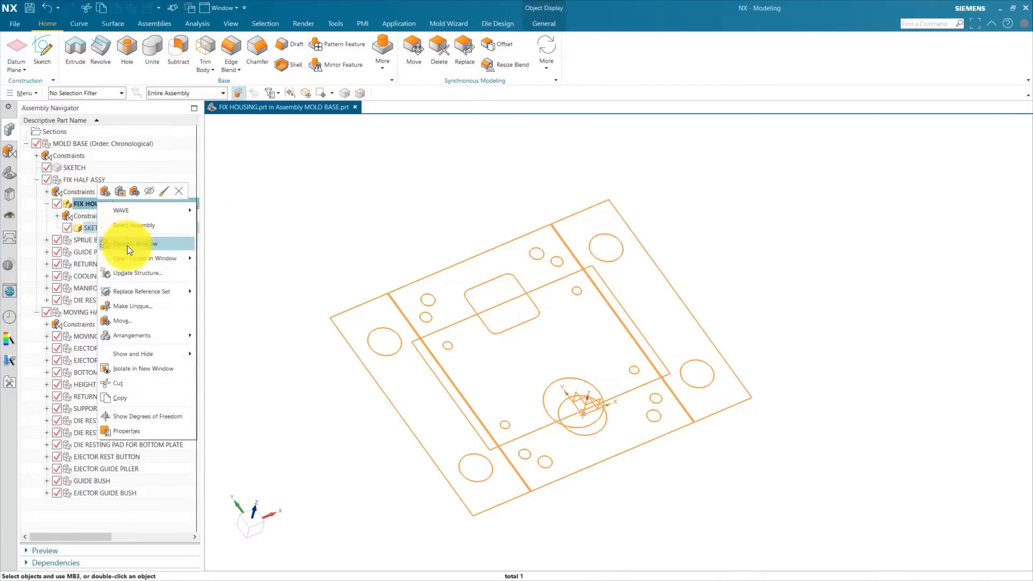
click(370, 198)
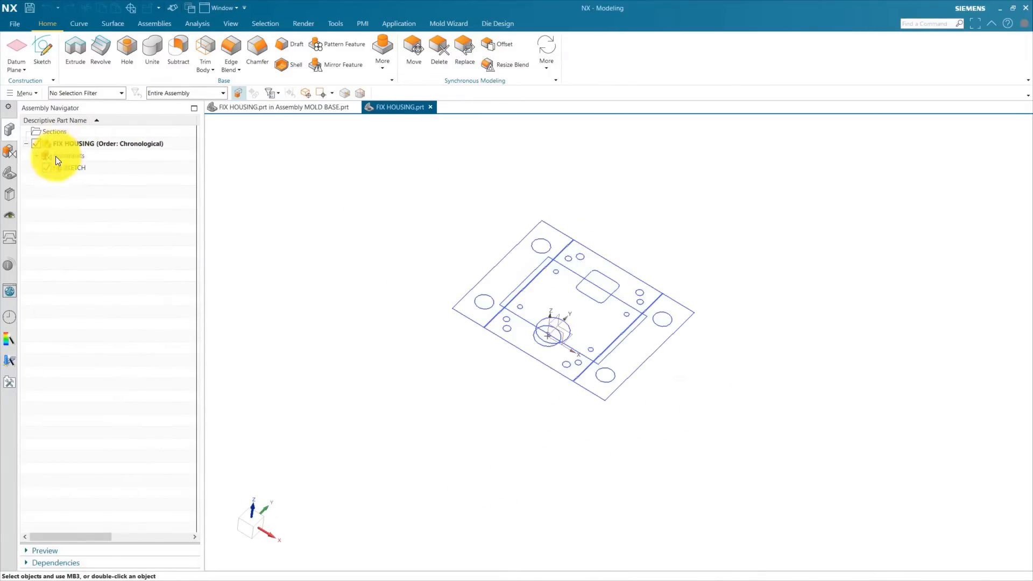
Review the sketches inside FIX HOUSING's SKETCH component, save, and make FIX HOUSING the work part
double_click(93, 168)
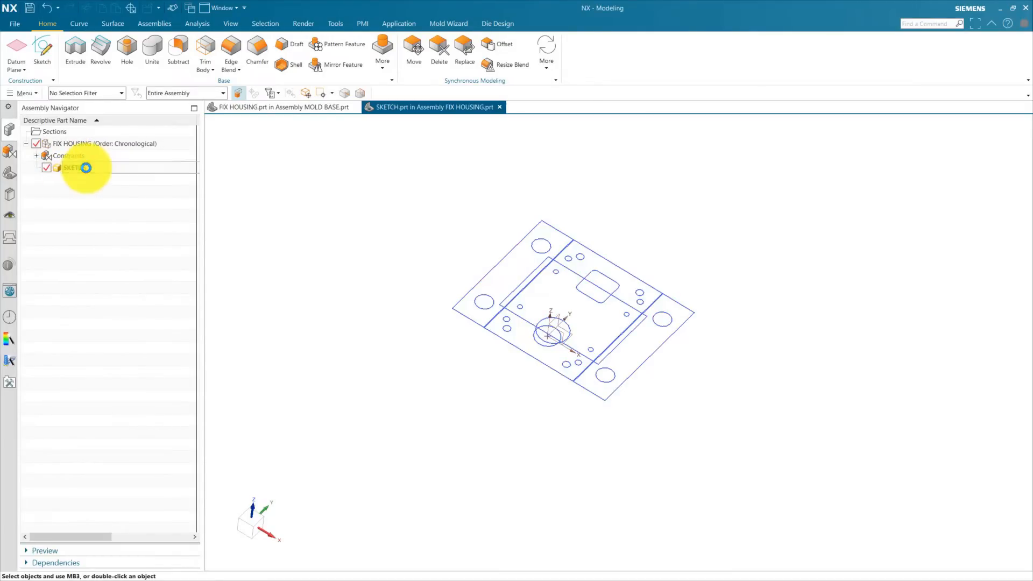
click(8, 173)
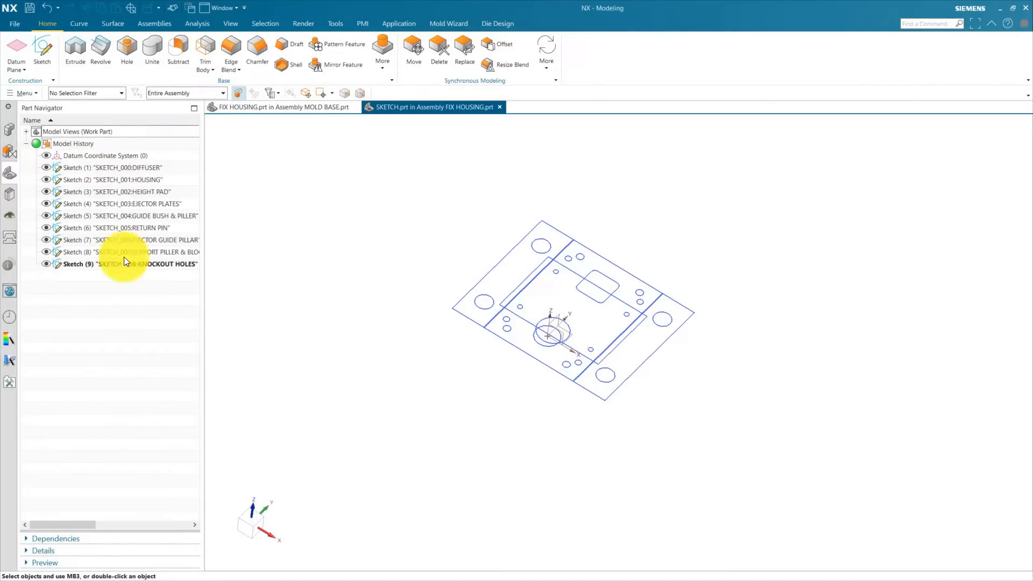
click(11, 131)
key(ctrl+s)
double_click(79, 143)
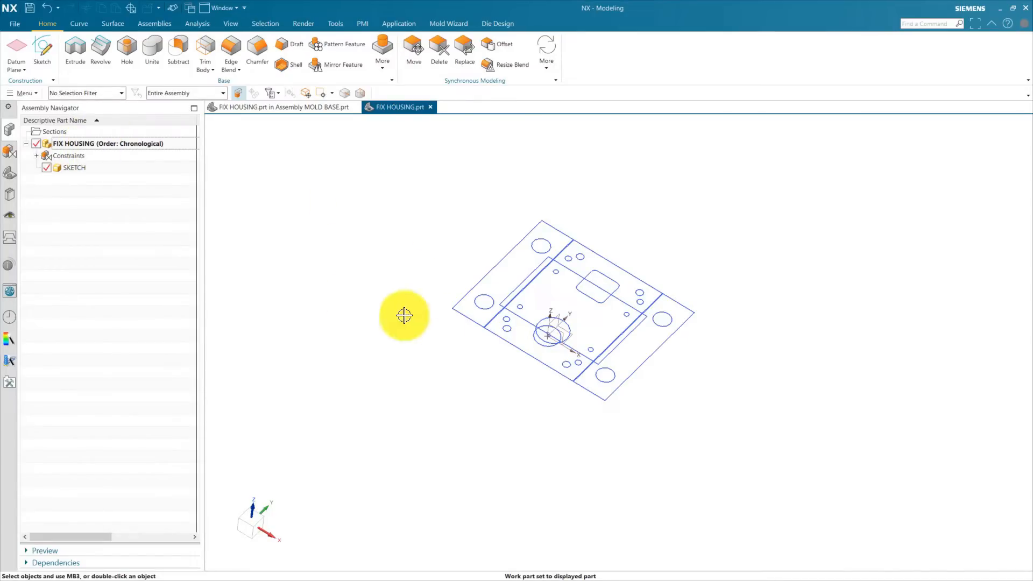
In the SKETCH component, hide the HEIGHT PAD, EJECTOR PLATES, EJECTOR GUIDE PILLAR, SUPPORT PILLER & BLOCK and KNOCKOUT HOLES sketches
click(90, 168)
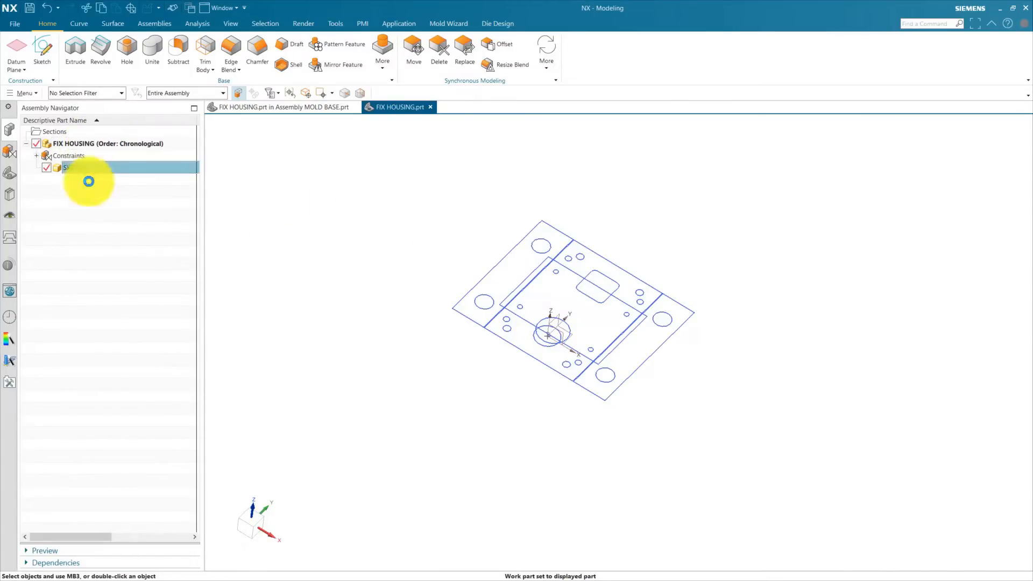
click(9, 172)
drag(202, 209, 335, 212)
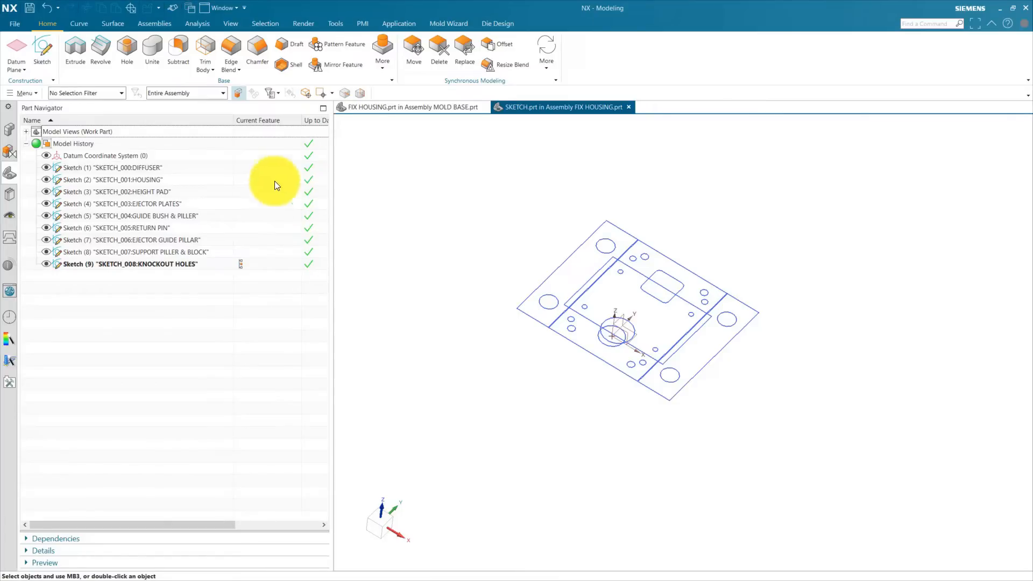
click(47, 191)
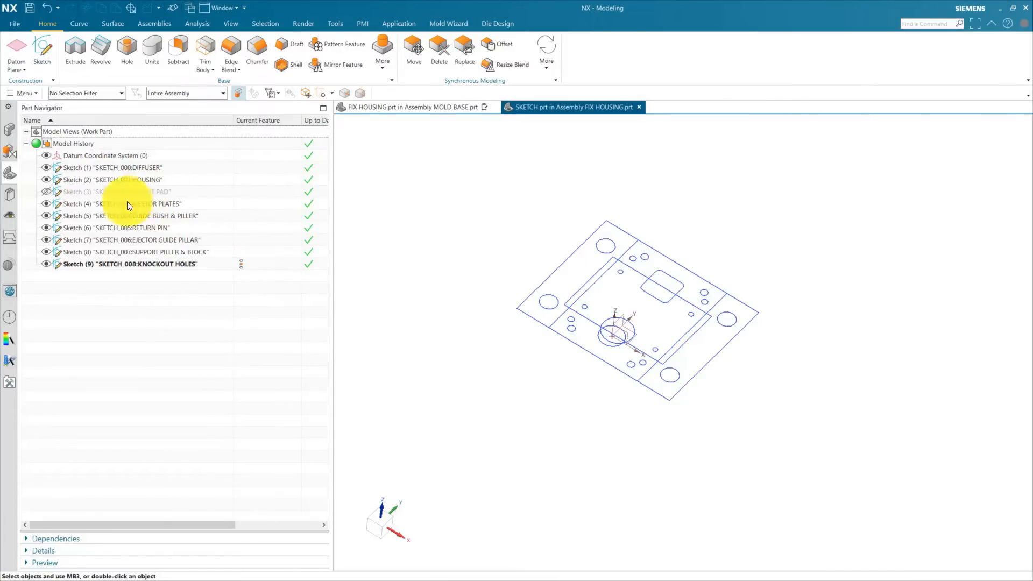
click(45, 203)
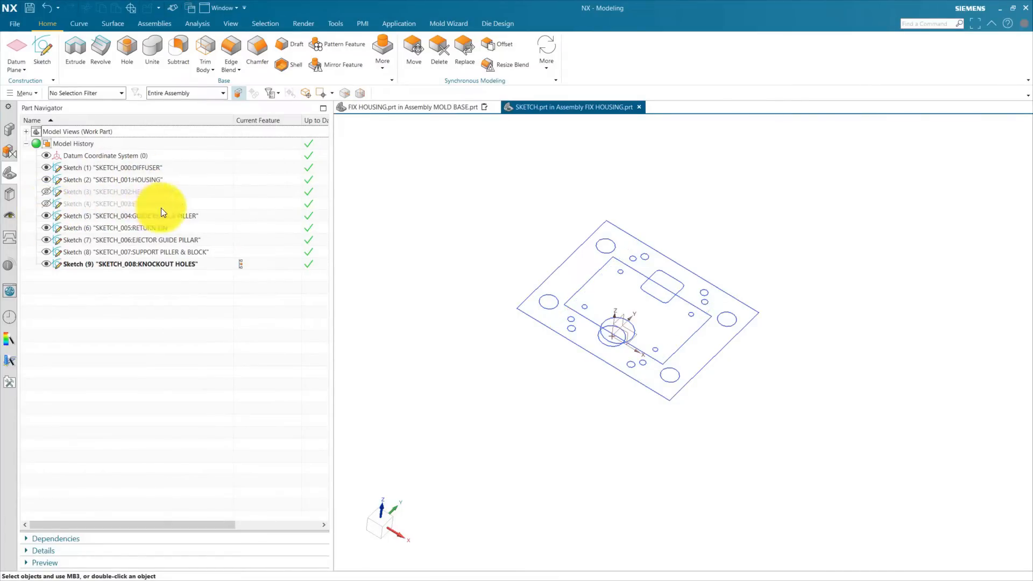
click(142, 169)
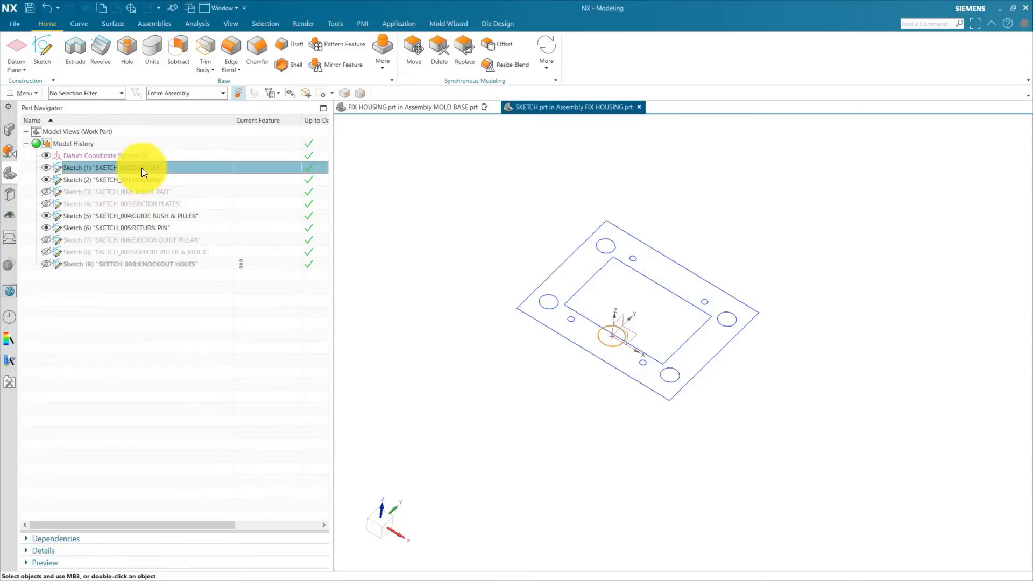
click(138, 182)
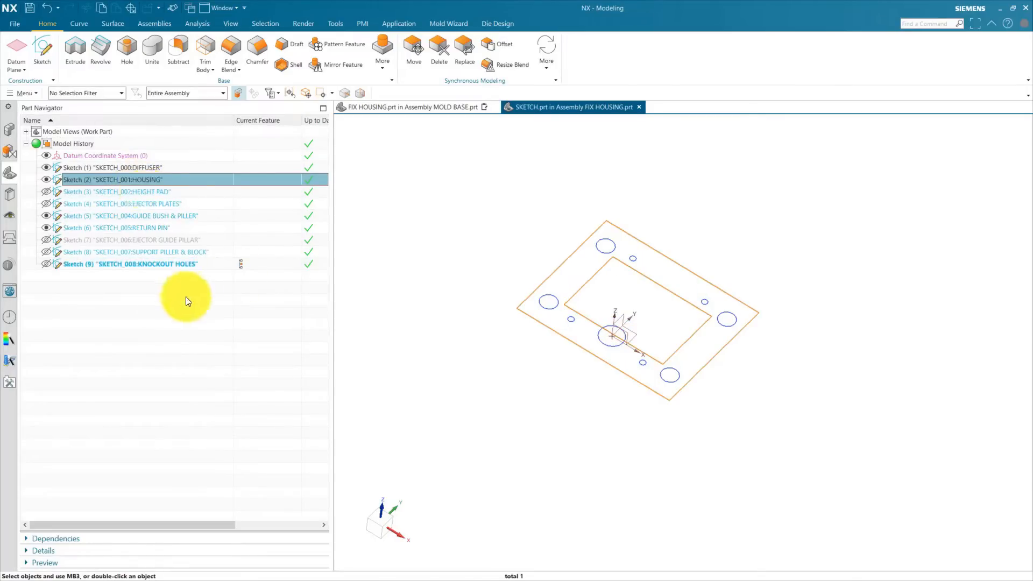
click(147, 312)
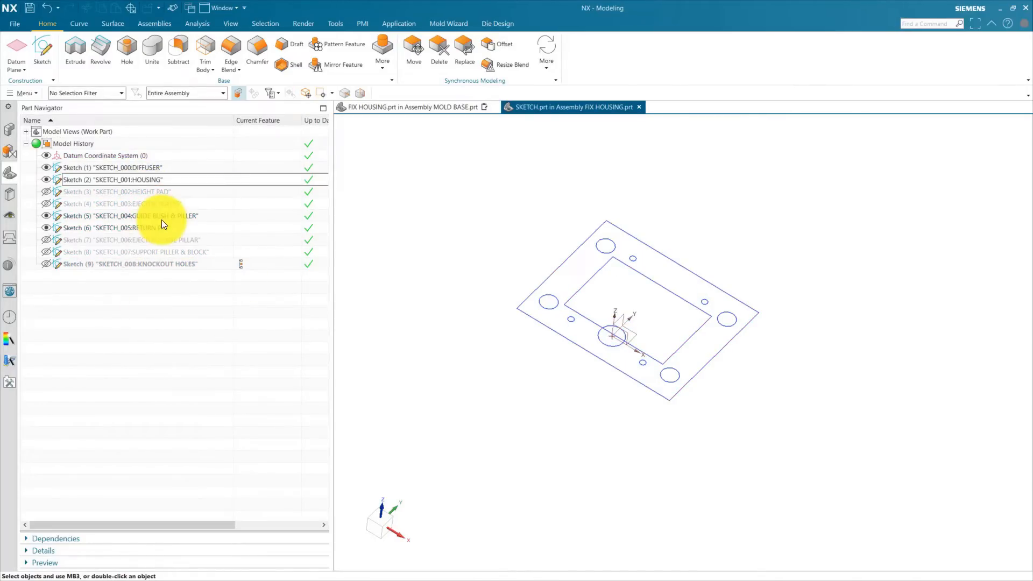
Make FIX HOUSING the work part and show its model history
click(11, 132)
double_click(80, 144)
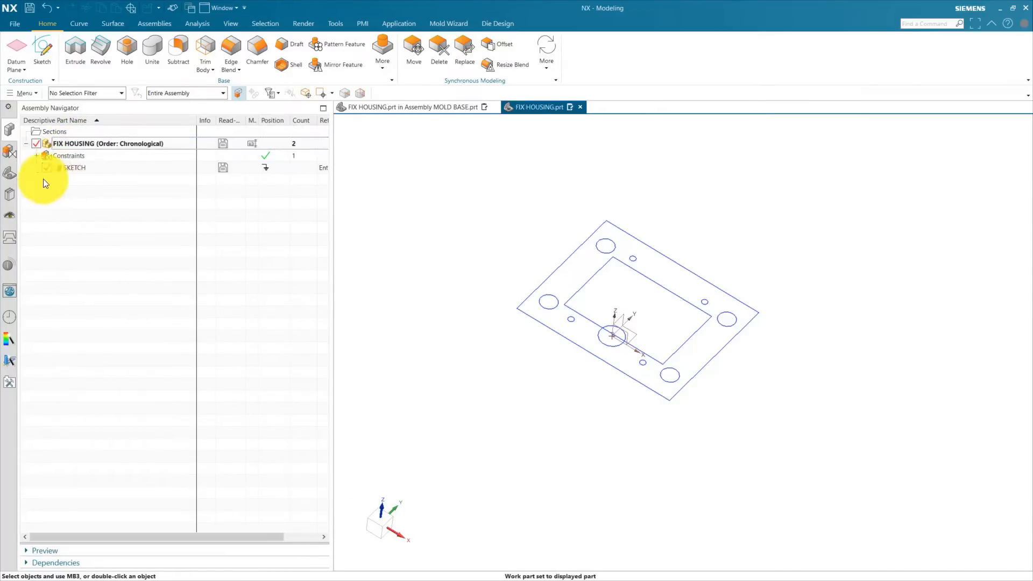
click(10, 174)
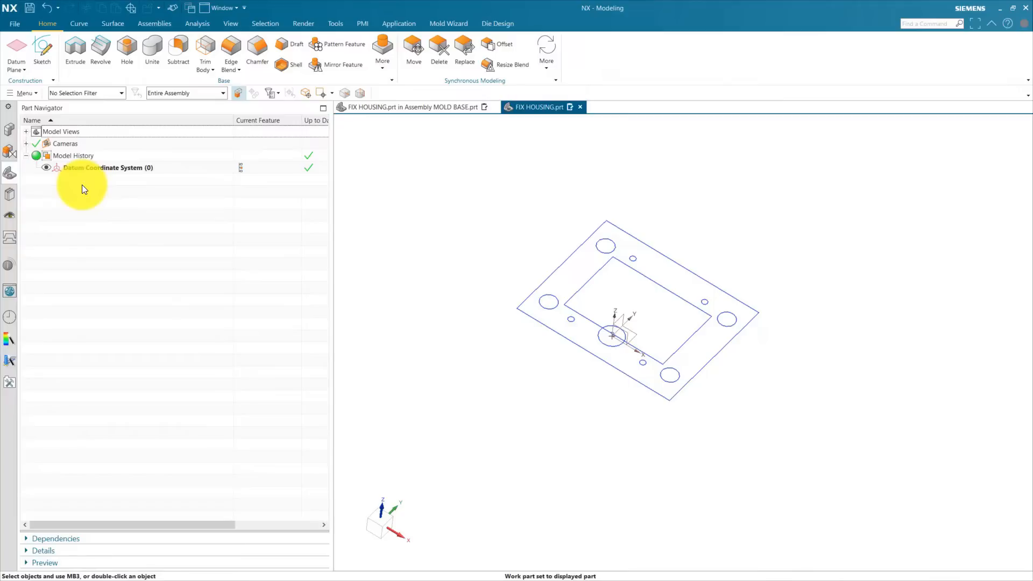
Link the HOUSING sketch associatively into FIX HOUSING with the WAVE Geometry Linker set to Sketch
click(155, 22)
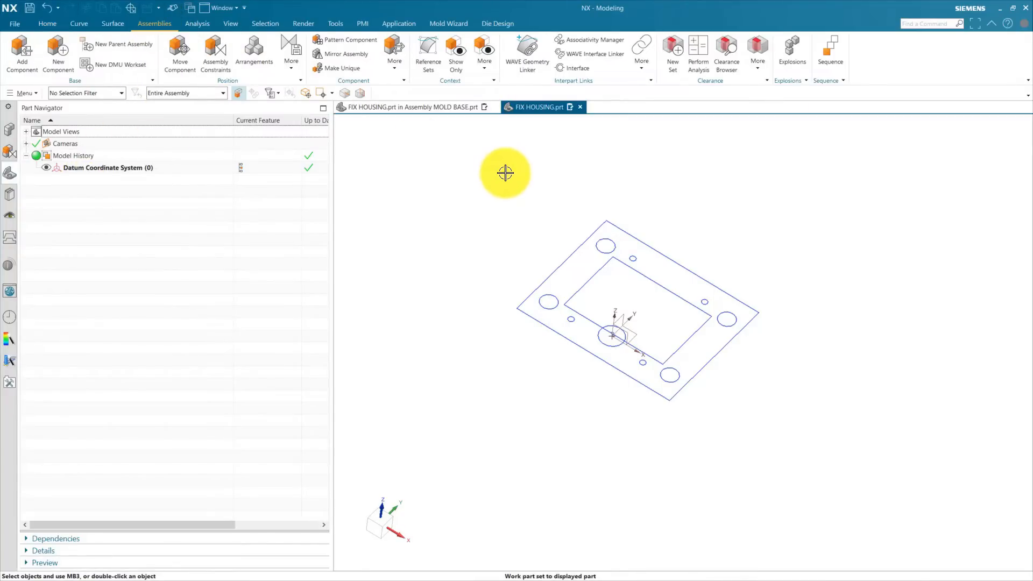
click(527, 56)
click(409, 156)
click(369, 207)
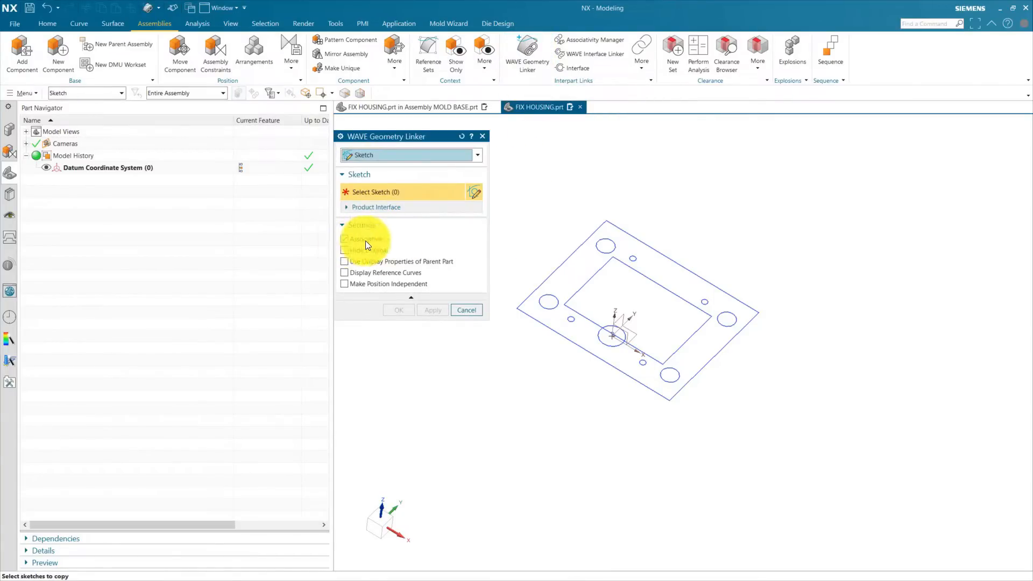
click(592, 235)
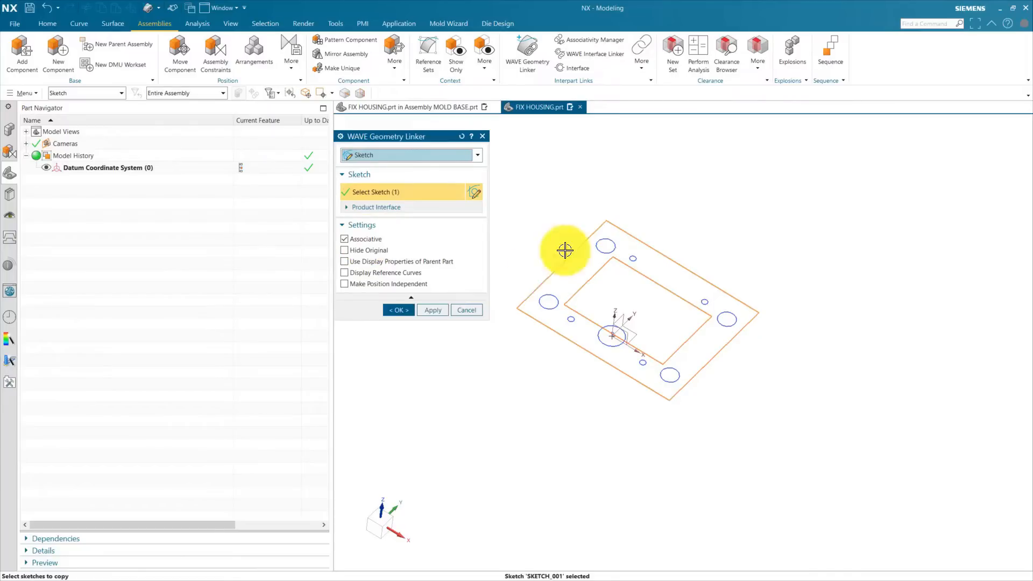
click(429, 310)
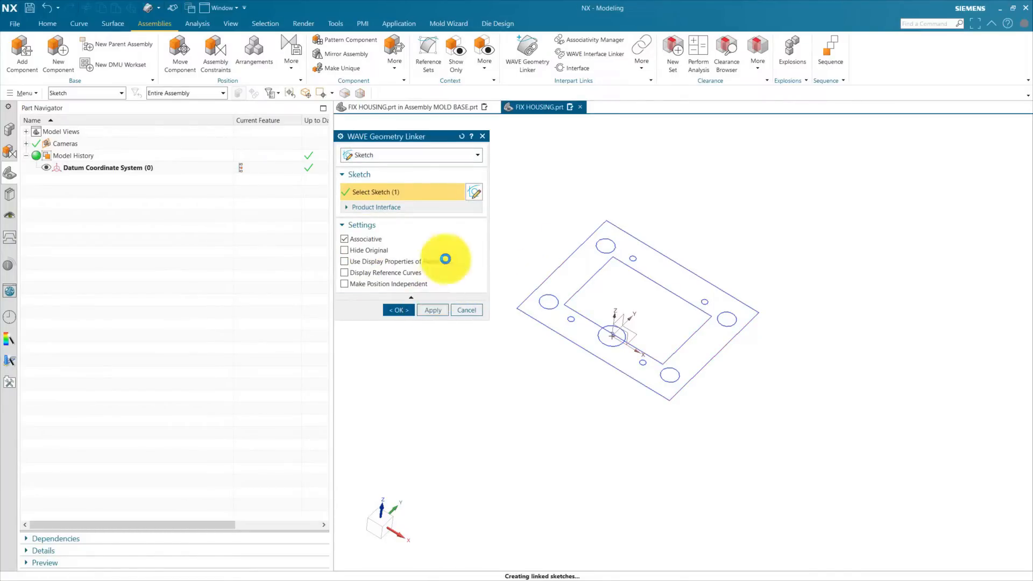
Link the GUIDE BUSH & PILLER, RETURN PIN and DIFFUSER sketches into FIX HOUSING as well, and save the part
click(595, 251)
click(433, 309)
click(633, 257)
click(441, 311)
click(598, 335)
click(436, 310)
click(466, 310)
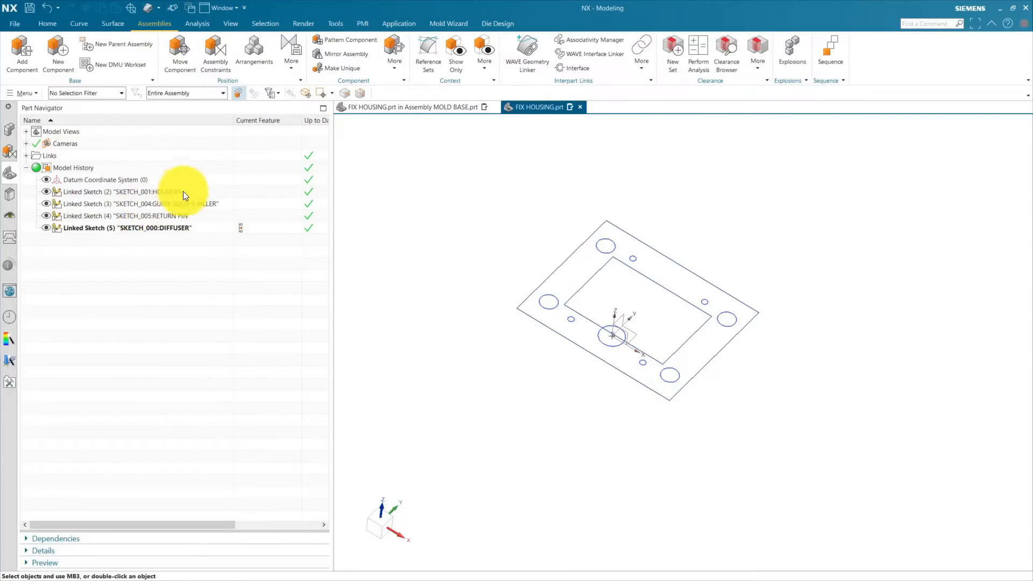
key(ctrl+s)
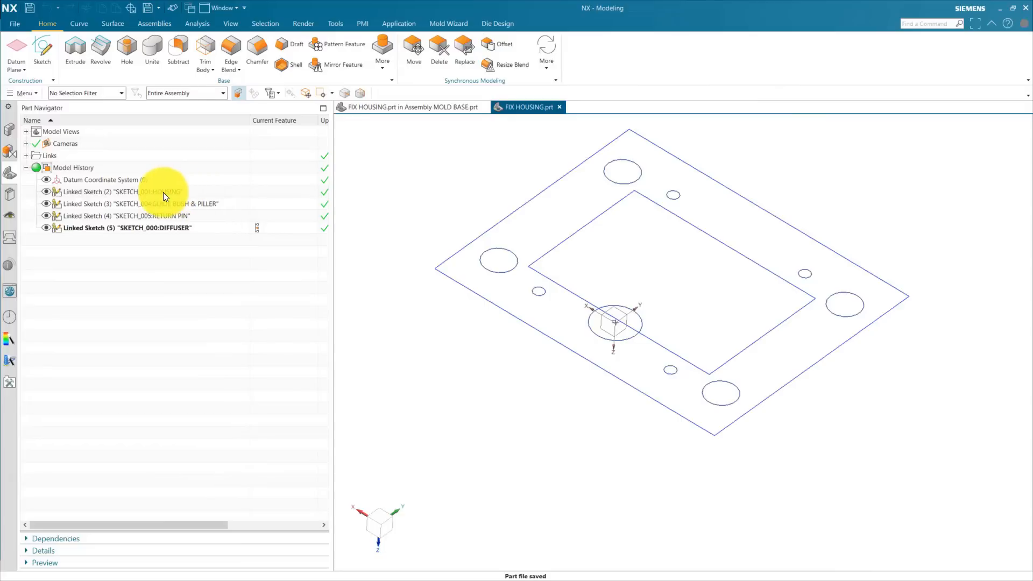
Extrude the linked HOUSING sketch 230 mm into the housing block with its rectangular opening
click(163, 192)
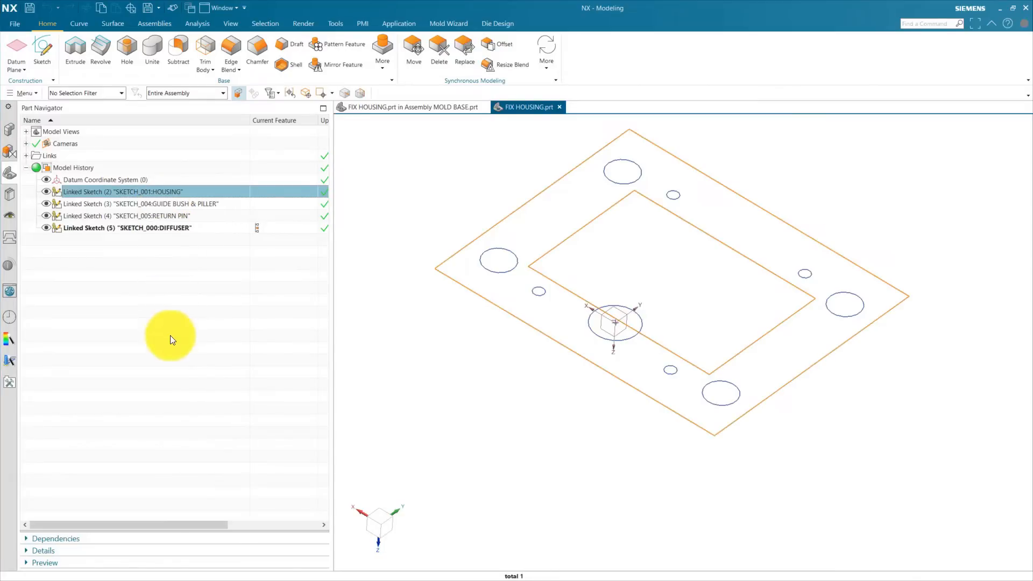
click(76, 58)
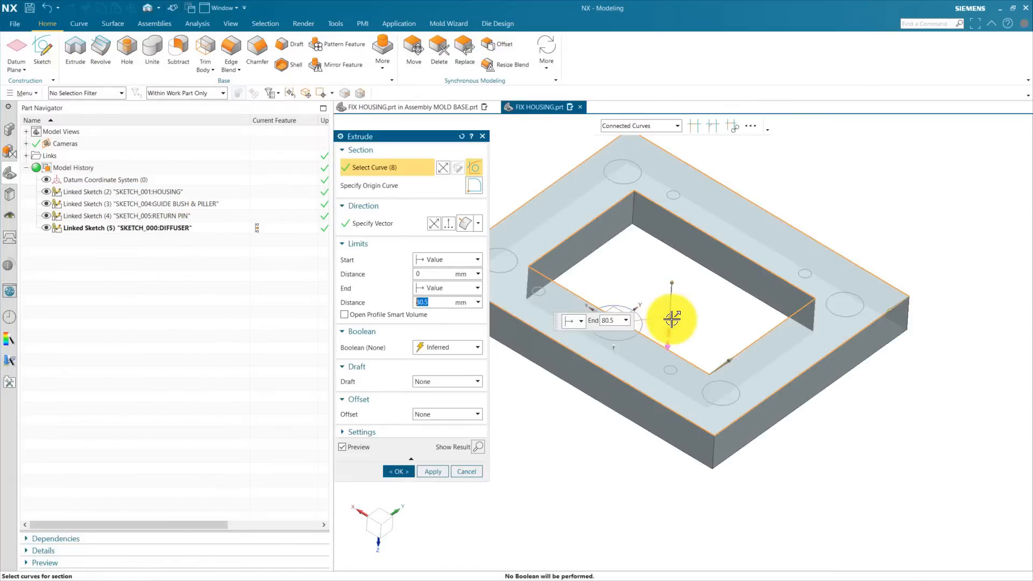
drag(677, 353, 516, 384)
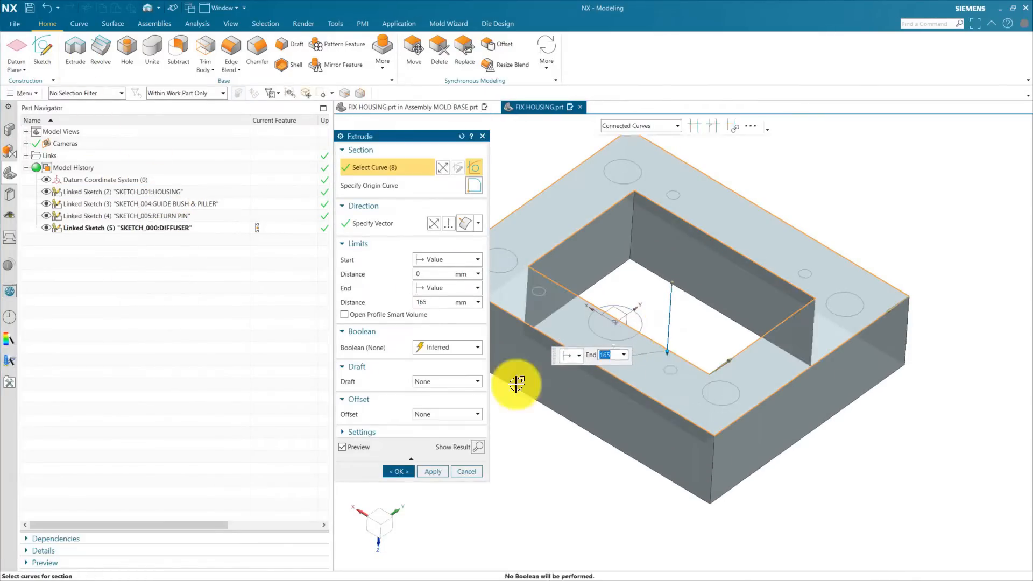
text(230)
click(399, 471)
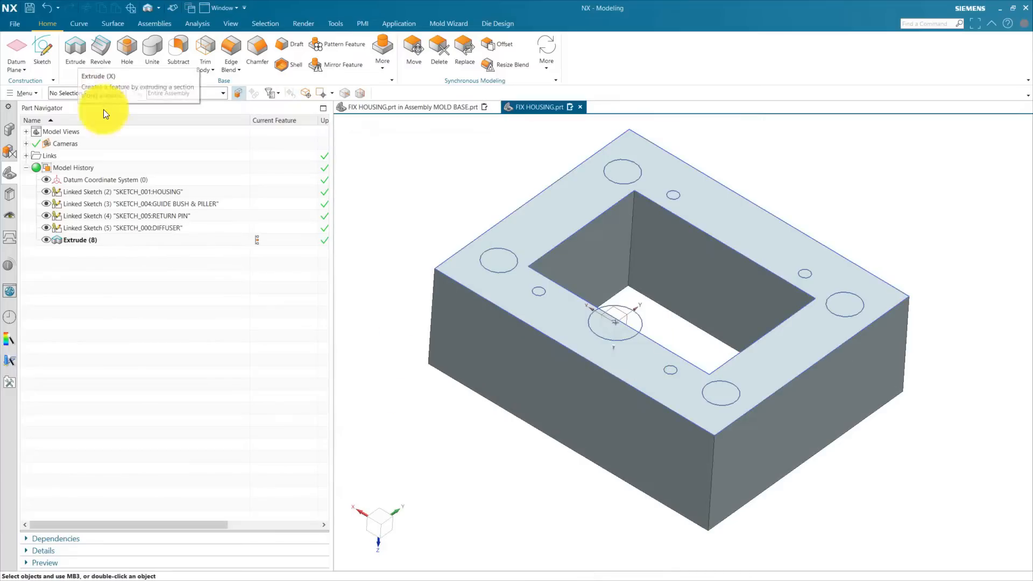
Extrude the four inner edges of the rectangular opening 80.5 mm from the block's far face and unite the floor with the block
click(72, 57)
middle_drag(574, 503, 590, 378)
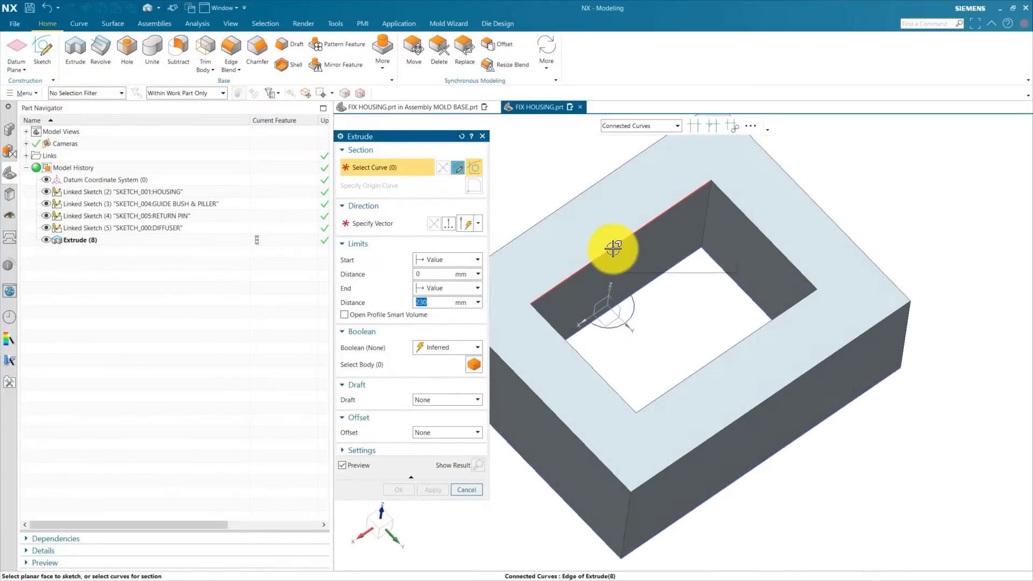
click(611, 249)
click(761, 231)
click(780, 314)
click(574, 347)
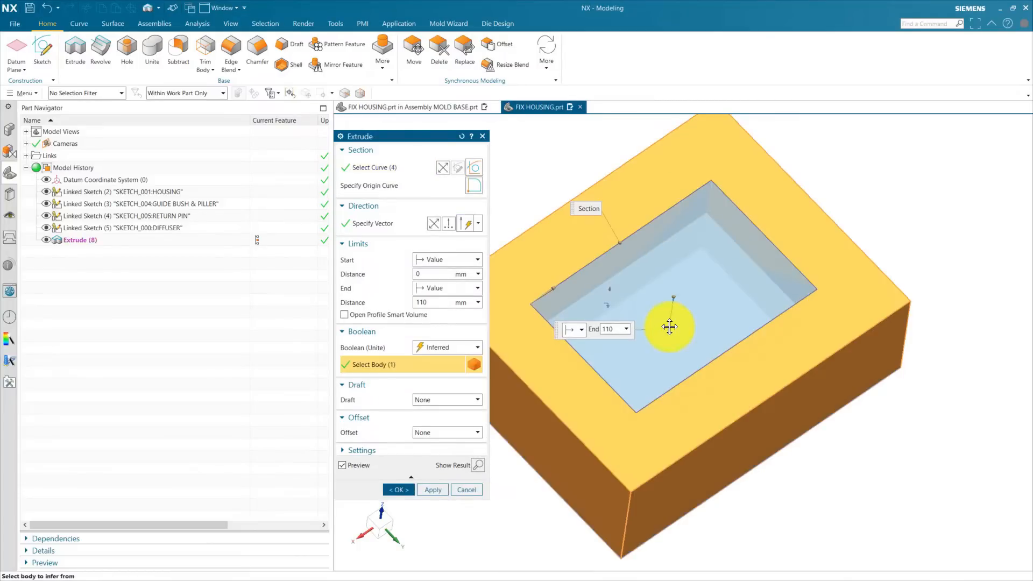
middle_drag(669, 327, 570, 348)
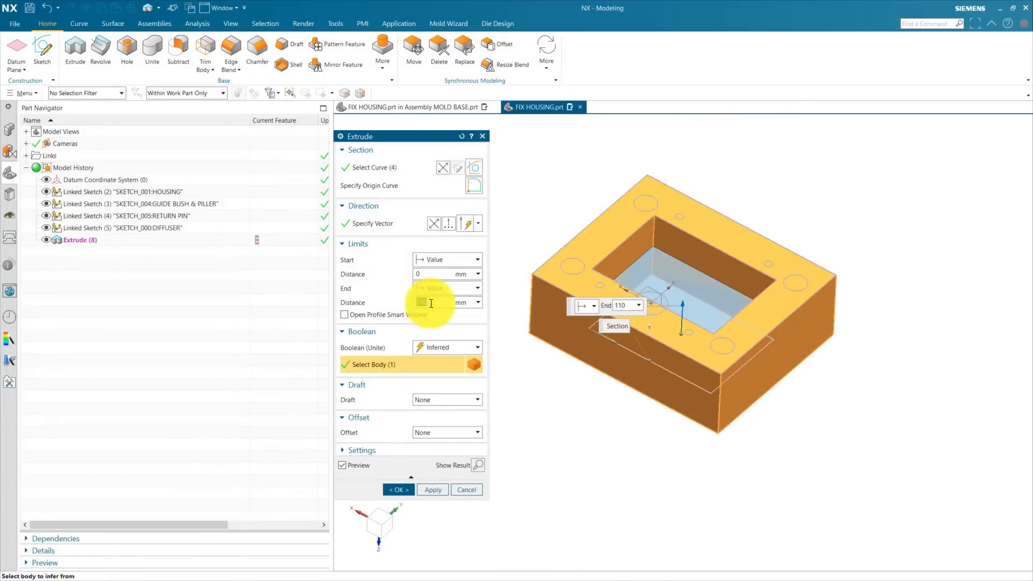
text(80.5)
click(438, 347)
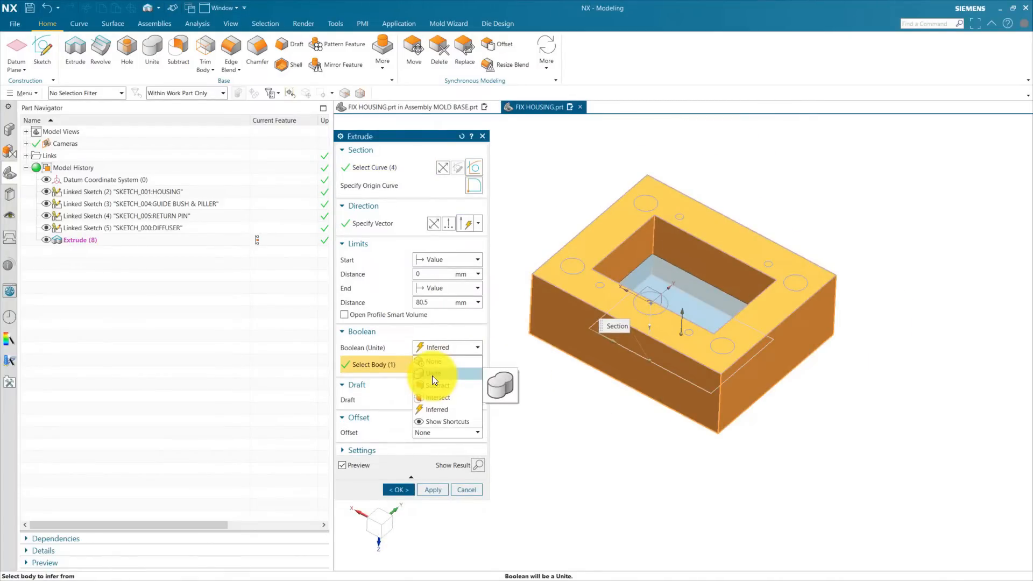
click(431, 375)
click(398, 489)
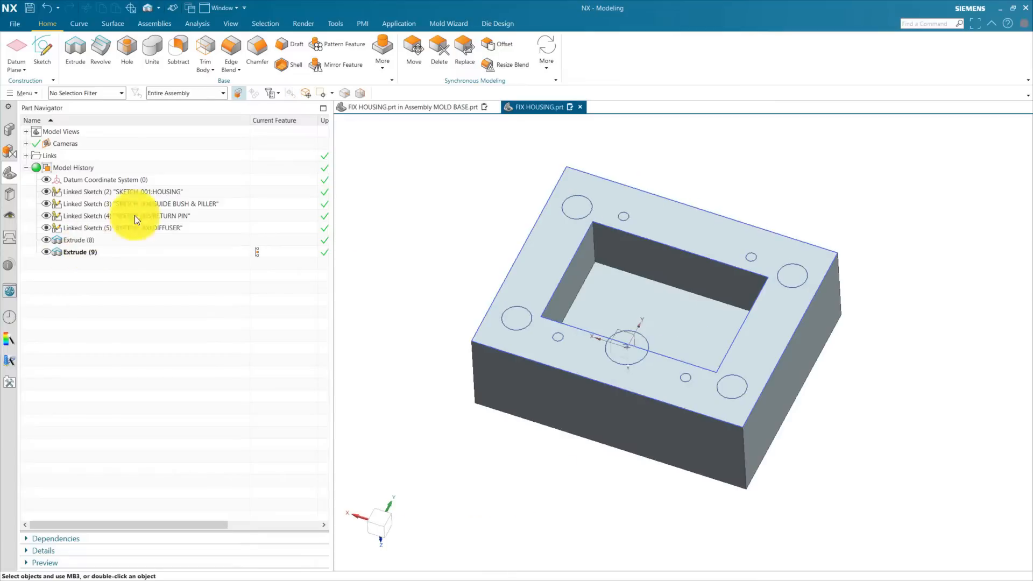
Extrude the linked DIFFUSER circle all the way through the housing as a Subtract
click(90, 226)
click(76, 48)
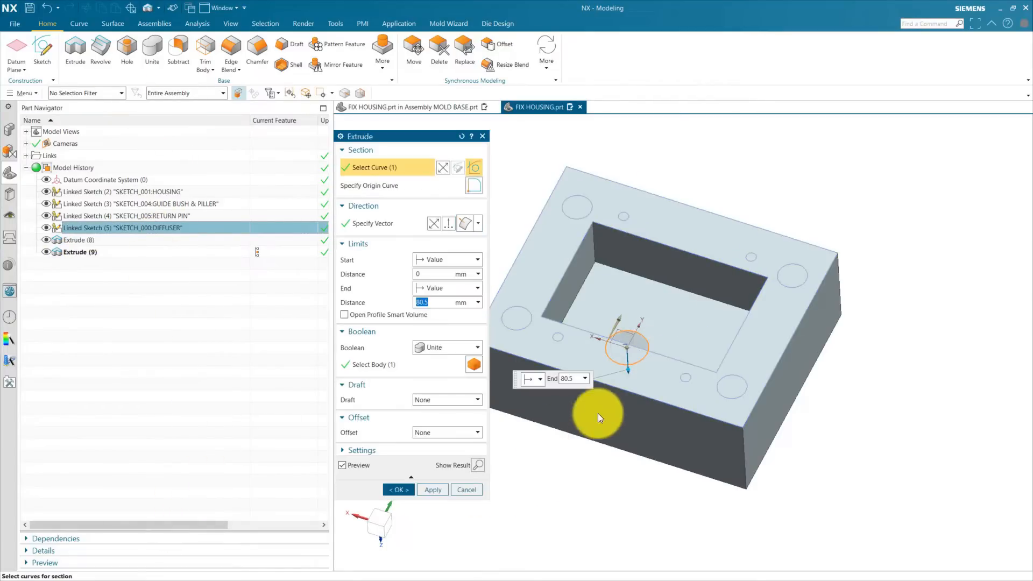
text(530)
click(437, 346)
click(428, 383)
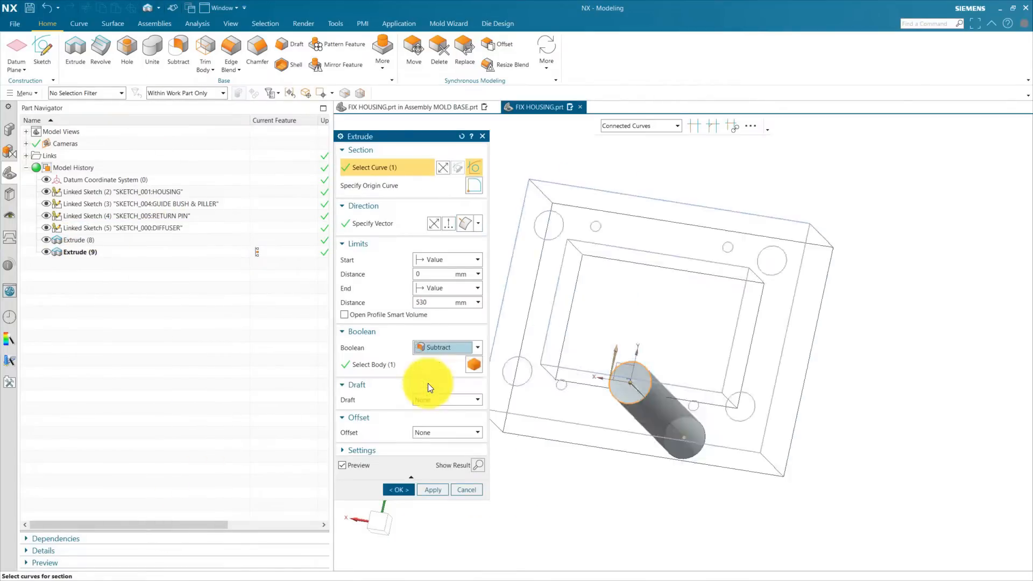
click(447, 288)
click(500, 397)
click(401, 477)
Extrude the four linked GUIDE BUSH & PILLER circles 85 mm into the housing as a Subtract and save the part
click(76, 48)
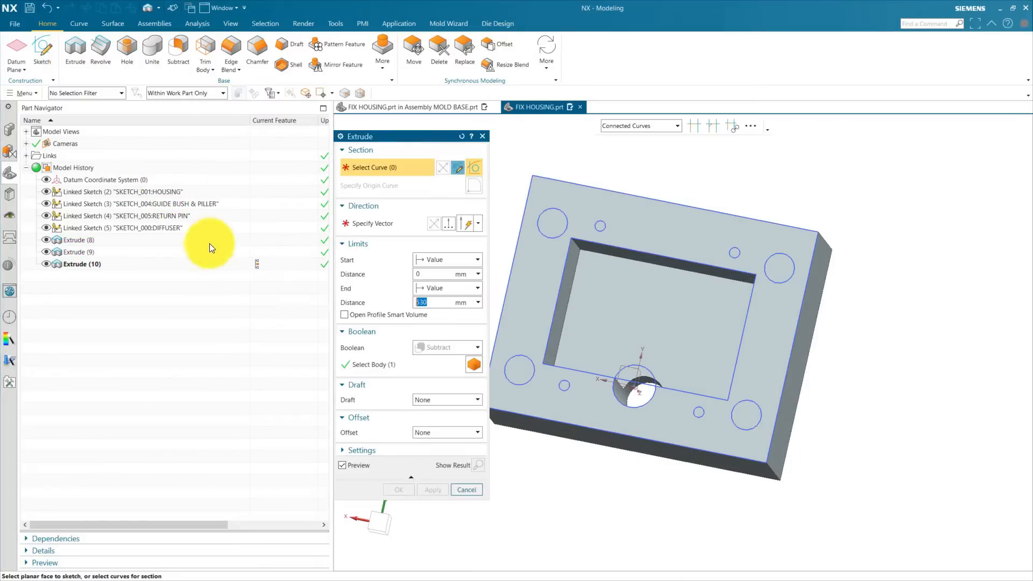
click(167, 203)
middle_drag(811, 444, 673, 411)
drag(674, 410, 667, 337)
click(442, 299)
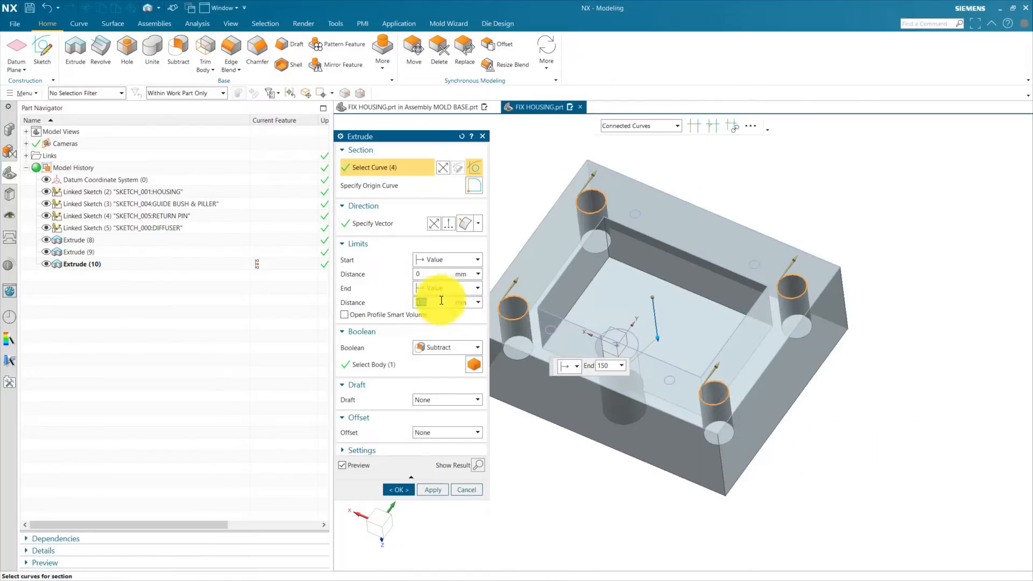
click(398, 489)
key(ctrl+s)
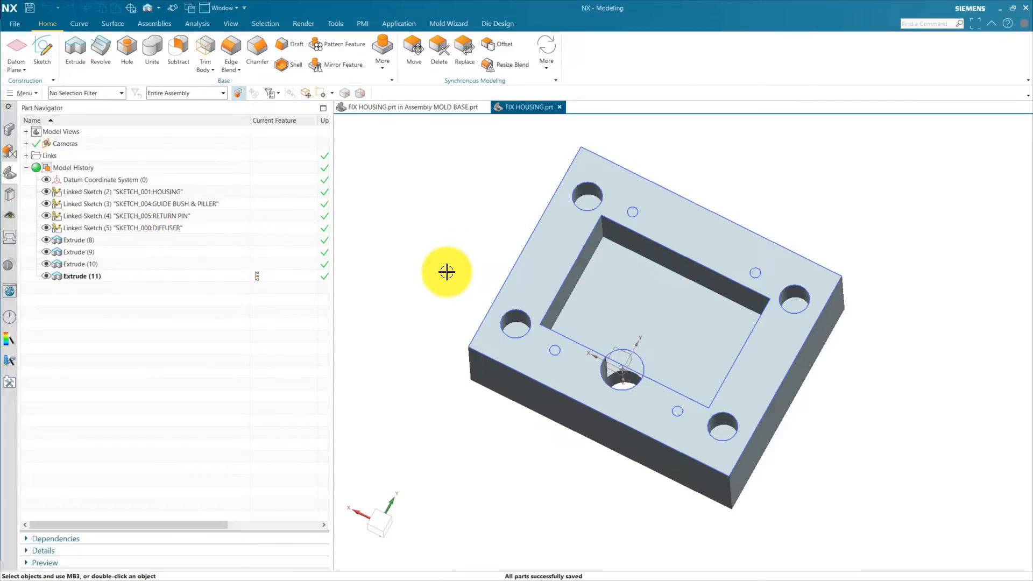
Extrude the four linked RETURN PIN circles 29.5 mm as a Subtract with a single-sided offset of 2.5 mm
key(x)
middle_drag(939, 371, 800, 283)
scroll(801, 284, up, 3)
scroll(861, 246, down, 2)
scroll(786, 180, up, 2)
click(640, 253)
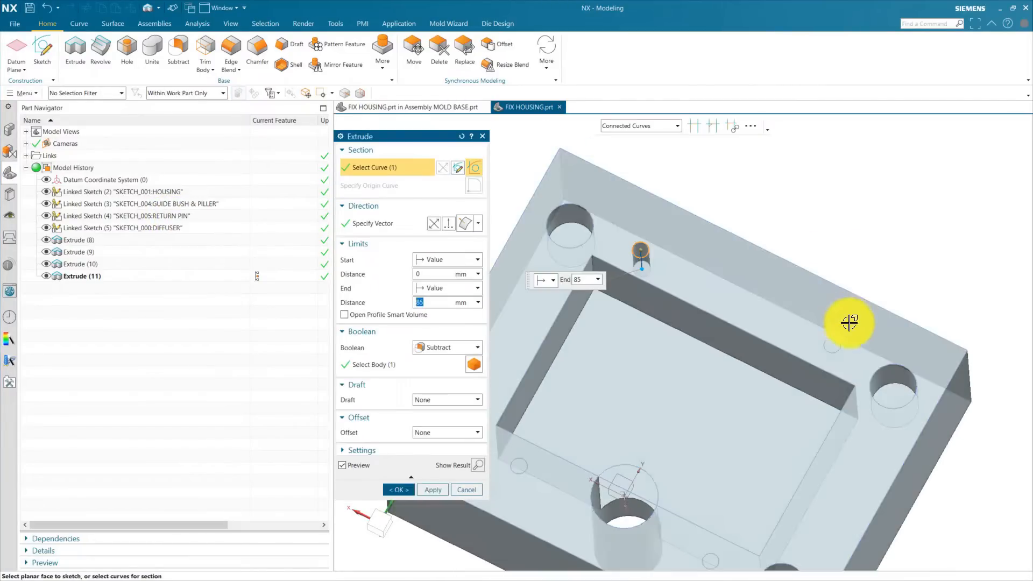
click(841, 341)
scroll(742, 234, down, 1)
scroll(558, 467, up, 2)
click(573, 392)
click(815, 503)
scroll(741, 325, down, 2)
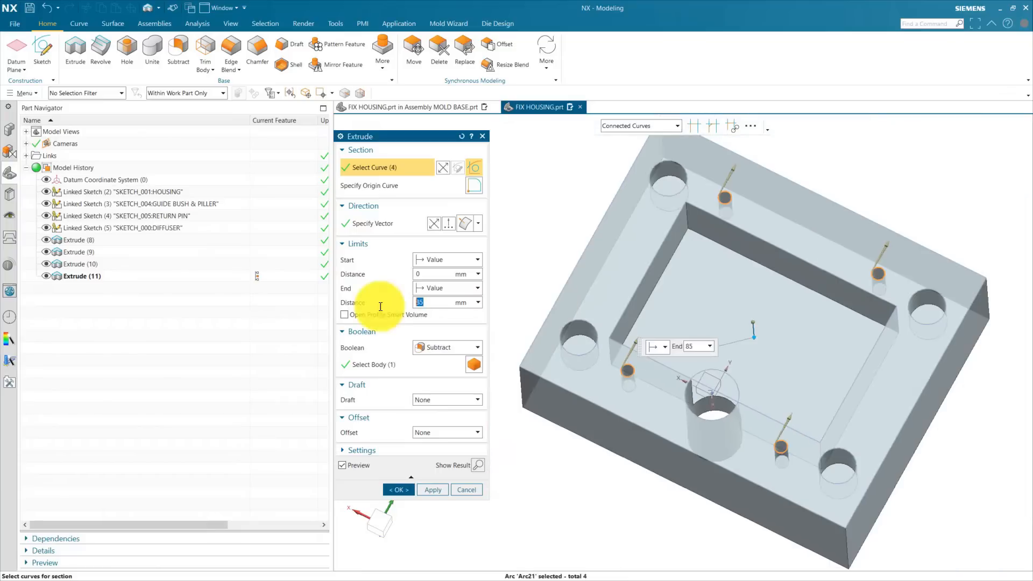
text(29.5)
click(446, 432)
click(436, 442)
text(2.5)
key(Return)
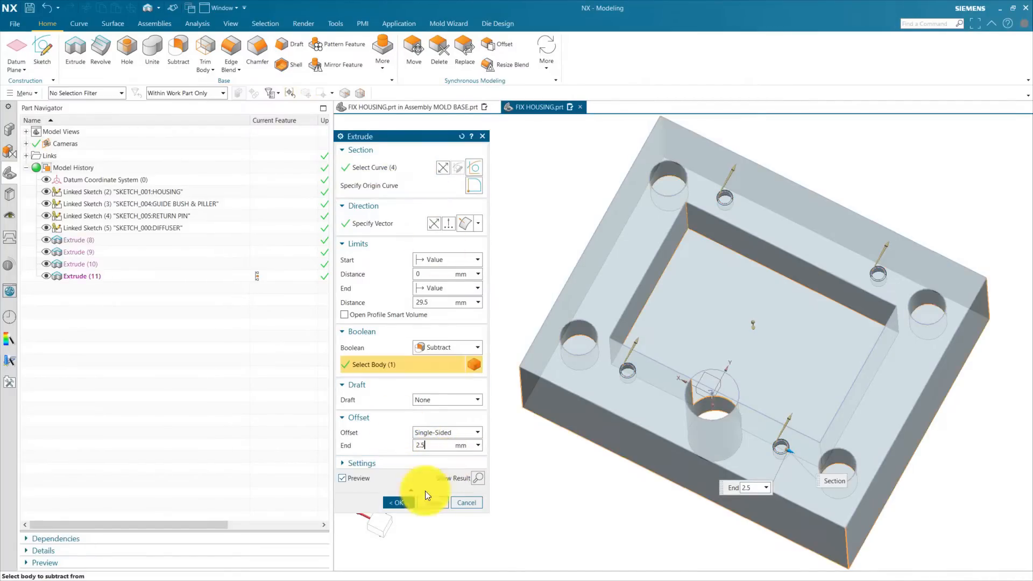
click(398, 502)
Blend the bottom edges of the four return pin holes with a 1 mm radius
click(230, 47)
scroll(540, 343, up, 5)
drag(442, 214, 379, 215)
text(1)
scroll(670, 241, down, 8)
scroll(575, 260, up, 3)
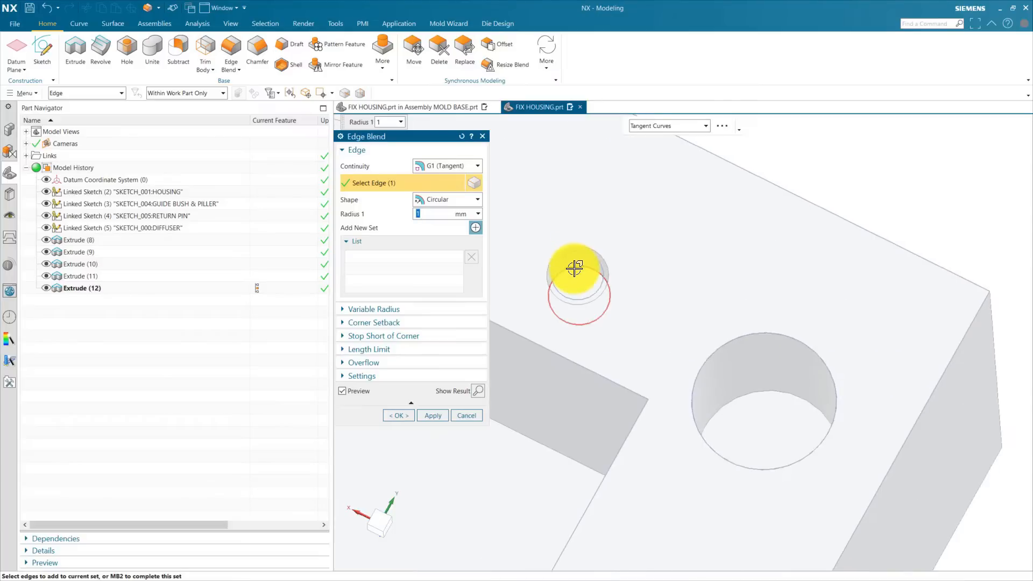
click(574, 268)
scroll(734, 304, down, 8)
scroll(630, 336, up, 5)
click(528, 320)
scroll(530, 321, down, 4)
scroll(669, 379, up, 8)
click(627, 400)
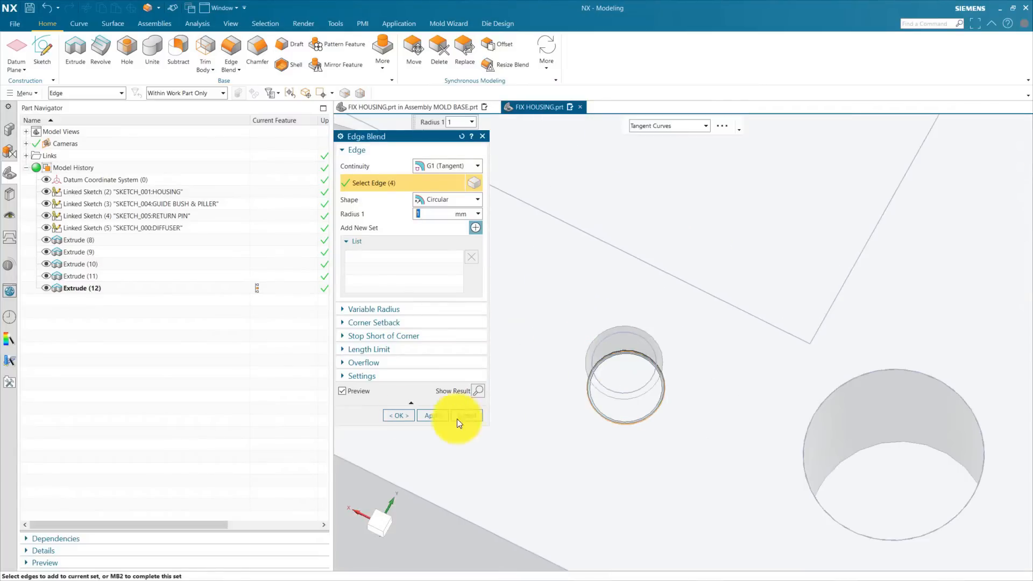
click(398, 415)
scroll(667, 469, down, 8)
Blend the pocket's four vertical corner edges at 29.5 mm and the edges around its floor at 5 mm
click(231, 47)
scroll(594, 273, up, 2)
click(592, 269)
scroll(717, 302, down, 3)
middle_drag(717, 302, 531, 312)
text(29.5)
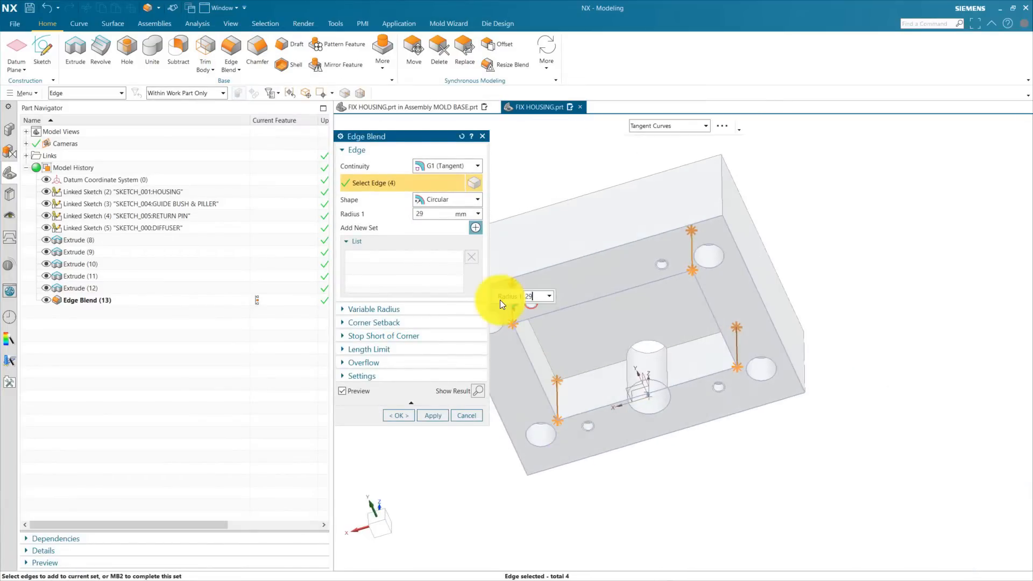
key(Return)
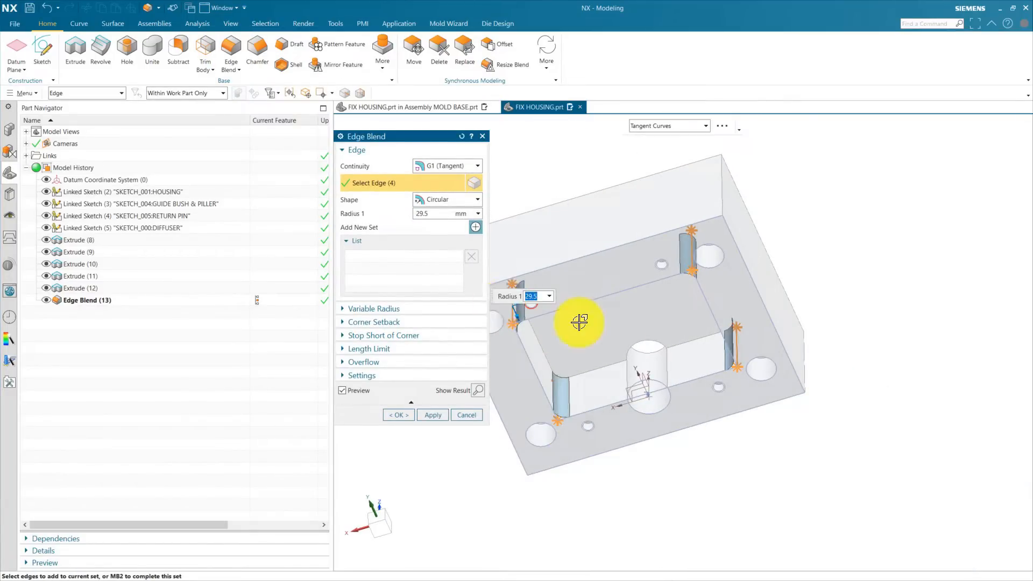
middle_drag(579, 322, 576, 231)
click(434, 415)
click(597, 280)
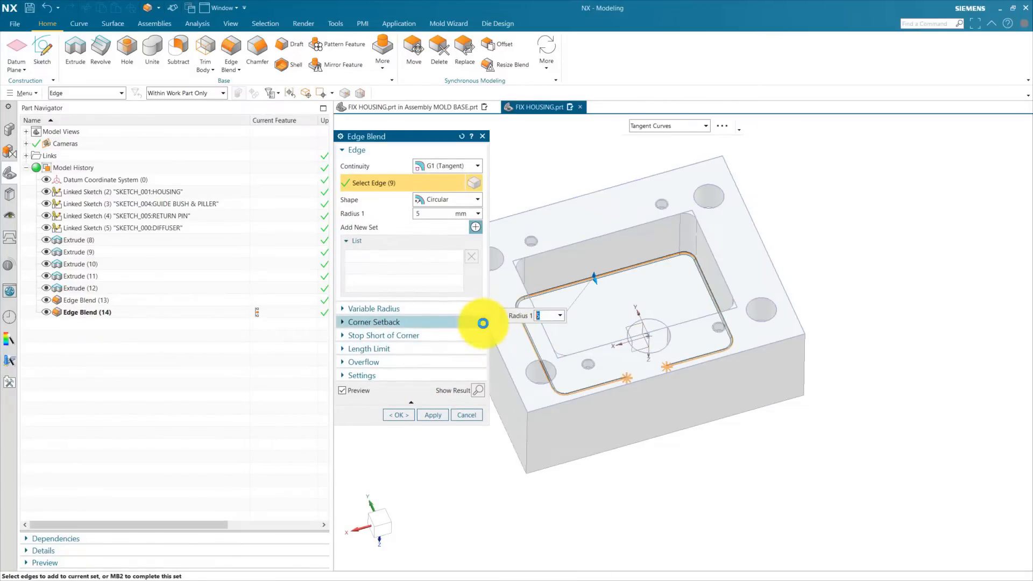
middle_click(489, 323)
Reorder the two pocket edge blends directly after the floor extrude in the model history
click(86, 312)
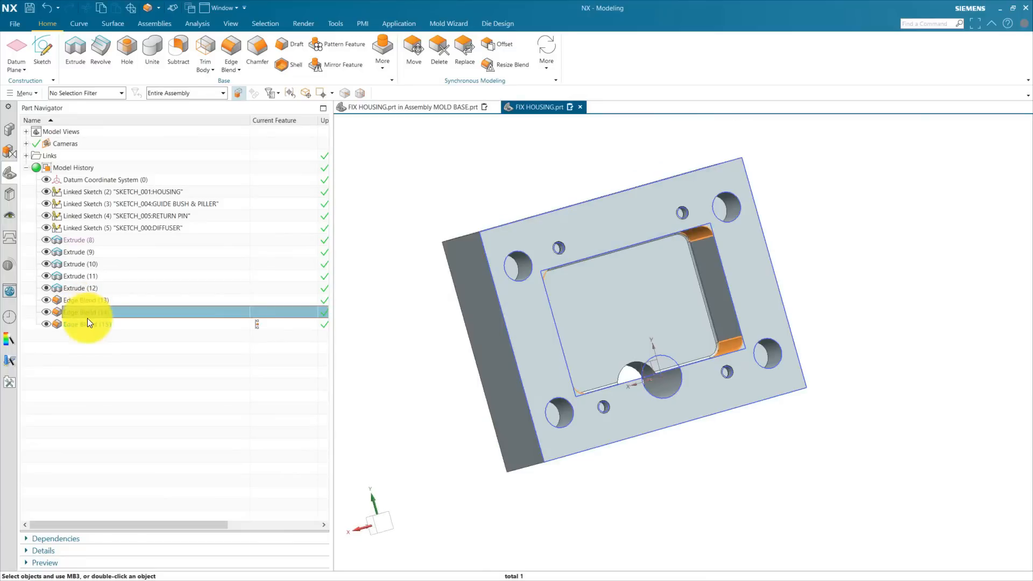
shift+click(87, 323)
drag(86, 317, 89, 259)
click(86, 253)
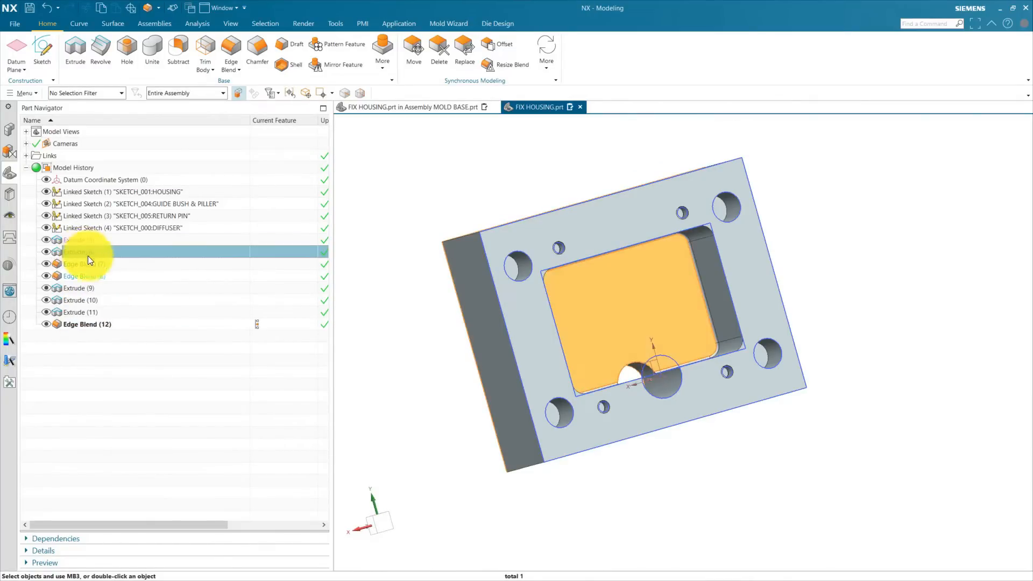
click(85, 264)
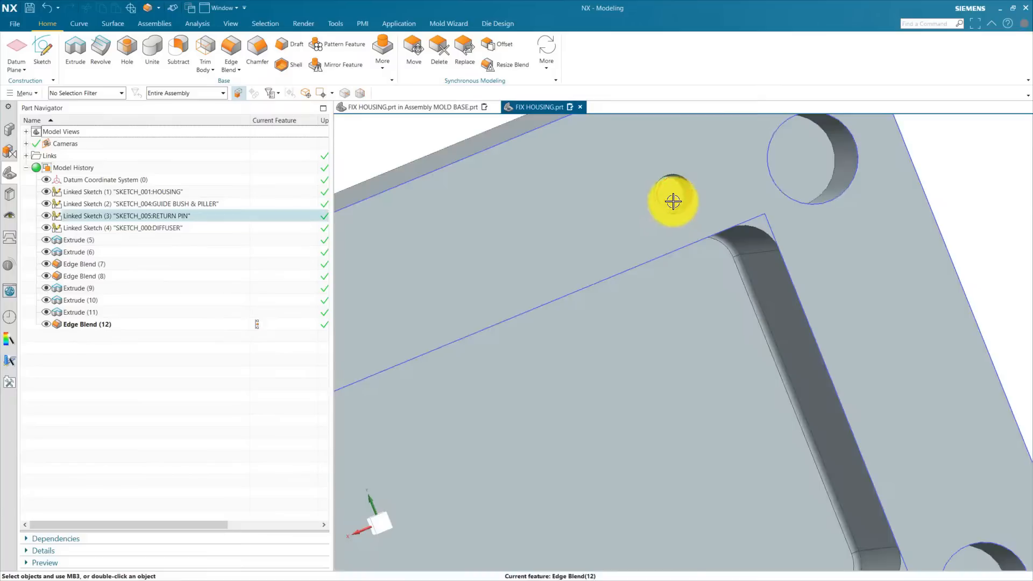
Counterbore the diffuser hole from the housing's back face by extruding its edge 30 mm as a Subtract with a 25.5 mm single-sided offset
scroll(673, 202, down, 5)
middle_drag(673, 202, 572, 371)
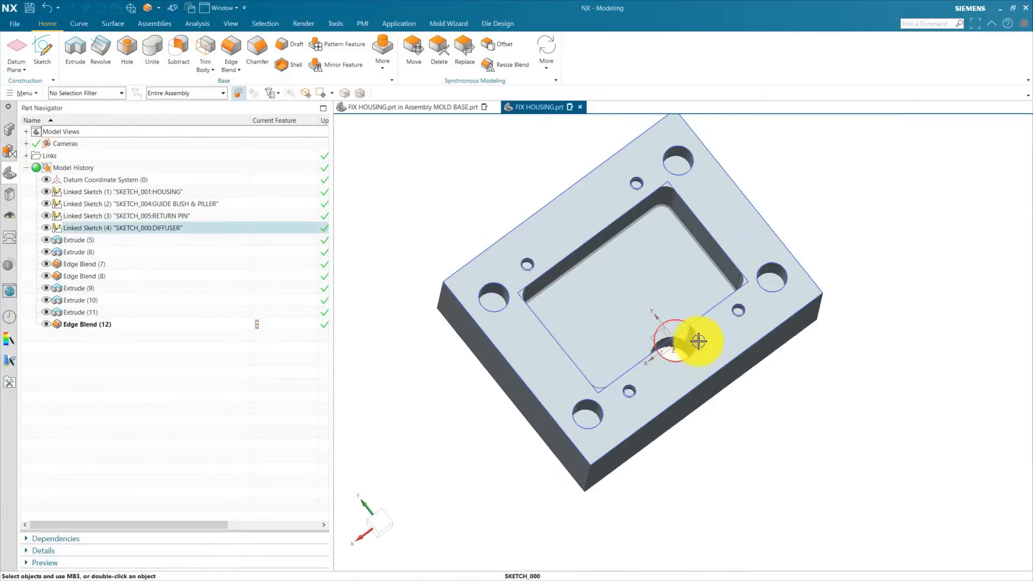
scroll(688, 355, up, 3)
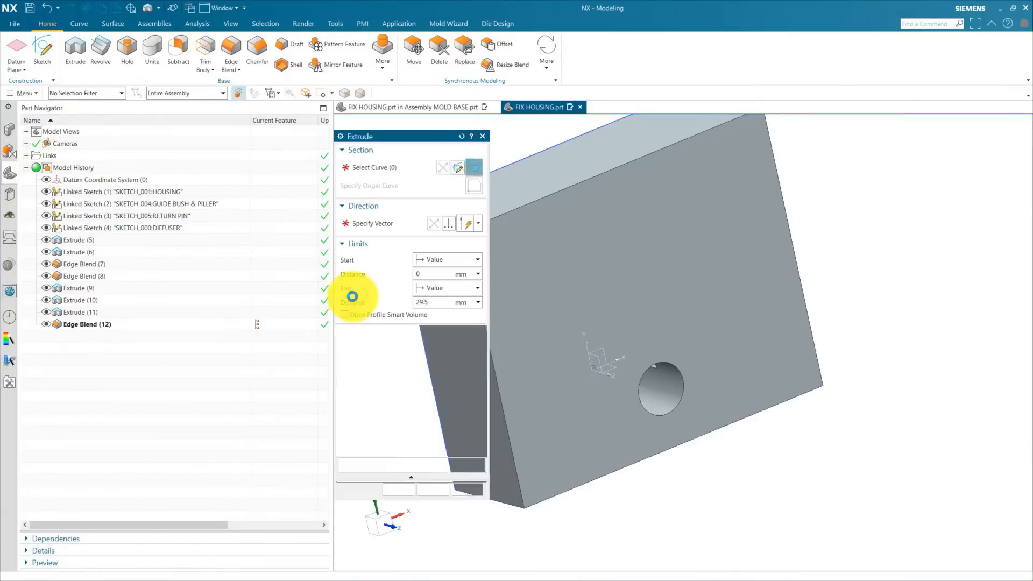
click(662, 413)
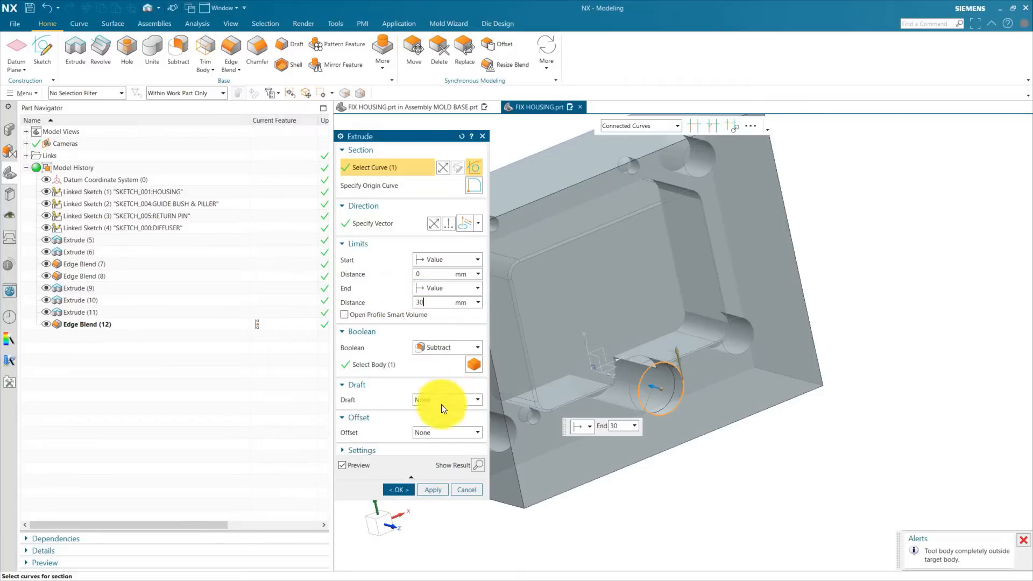
click(446, 432)
click(426, 455)
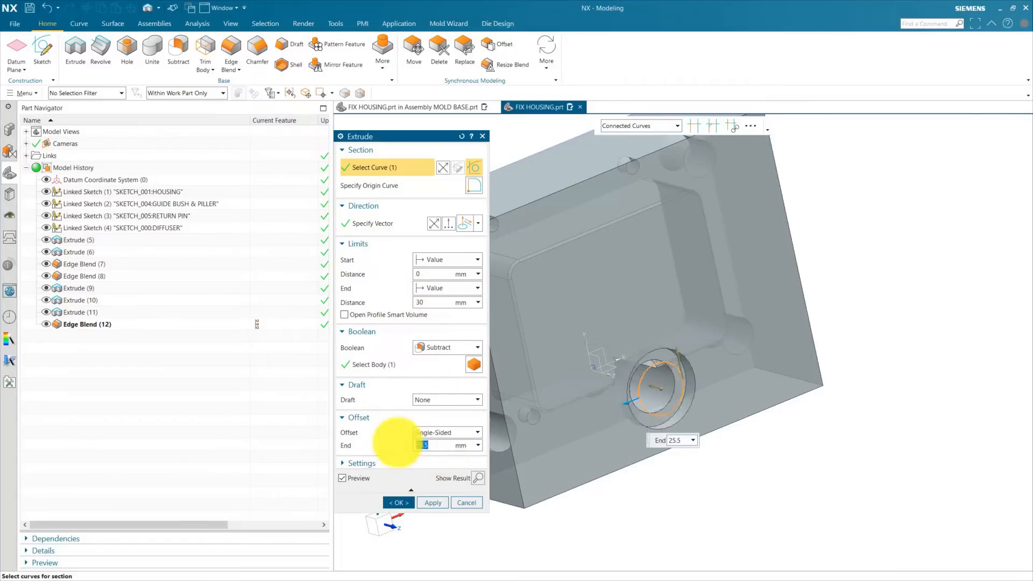
click(399, 503)
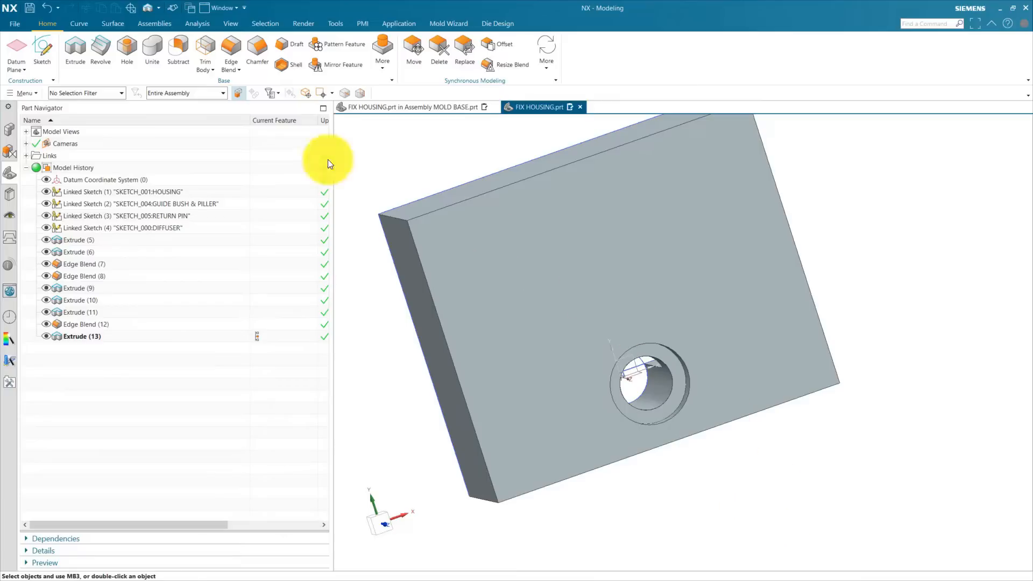
Create a sketch on the housing's back face around the counterbore, with a horizontal reference direction
click(42, 52)
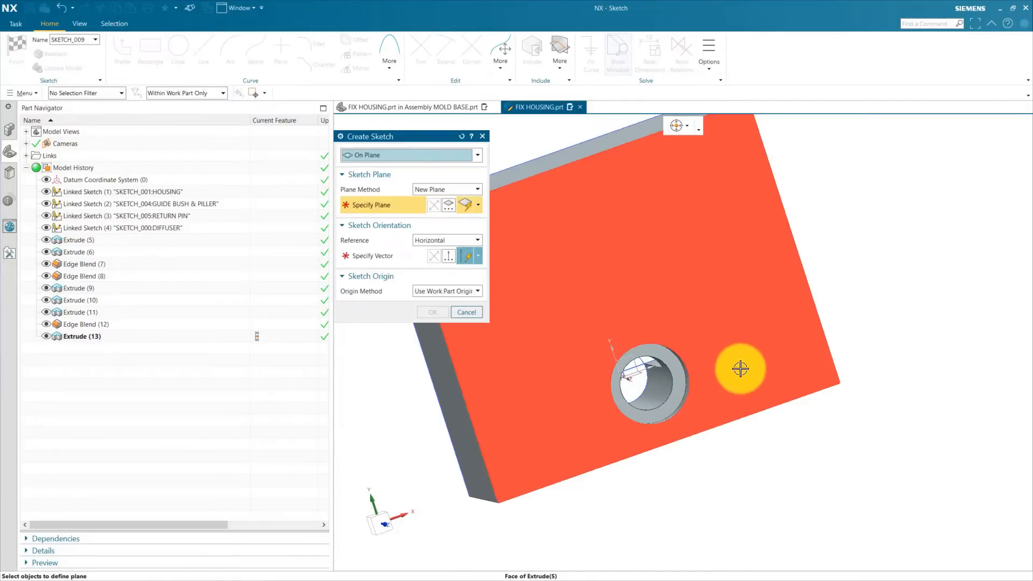
click(748, 396)
click(413, 258)
click(709, 334)
click(431, 312)
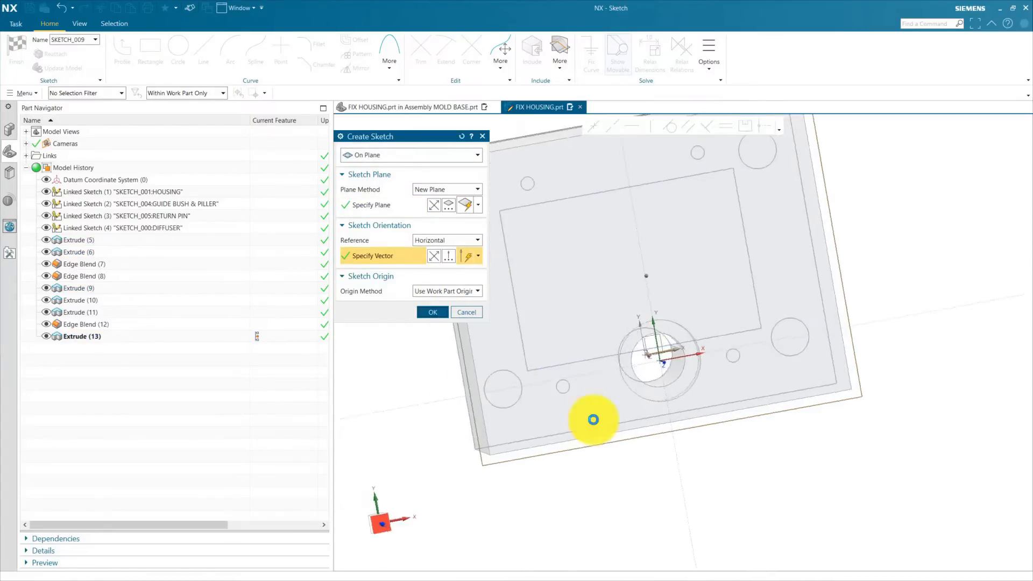
Draw a rectangle between the counterbore and the back face's nearest outer edge, spanning the vertical axis
scroll(701, 438, up, 5)
key(r)
click(540, 322)
click(712, 377)
key(Escape)
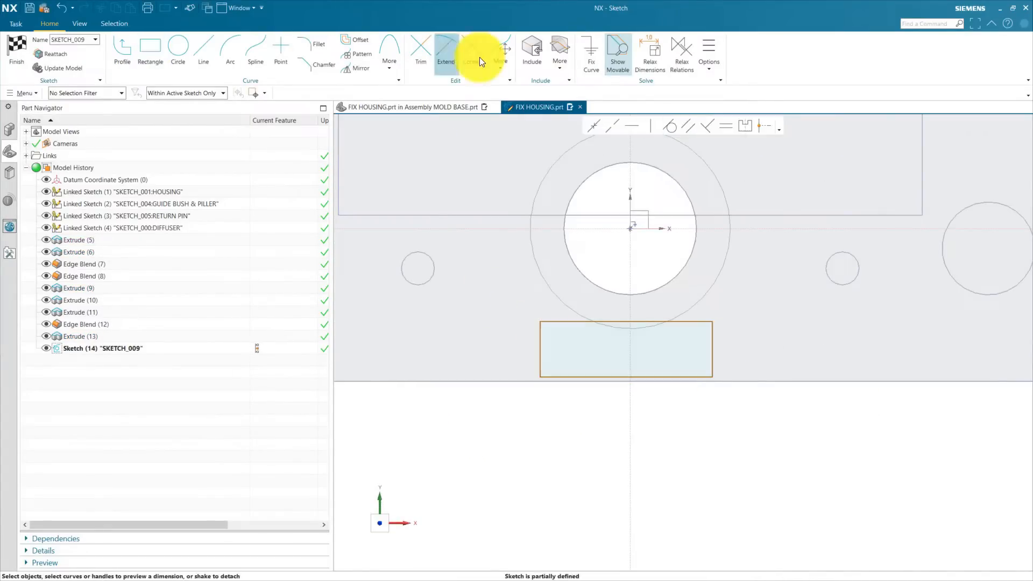
Include the housing's lower outer edge in the sketch and make the rectangle's lower line collinear with it
click(531, 54)
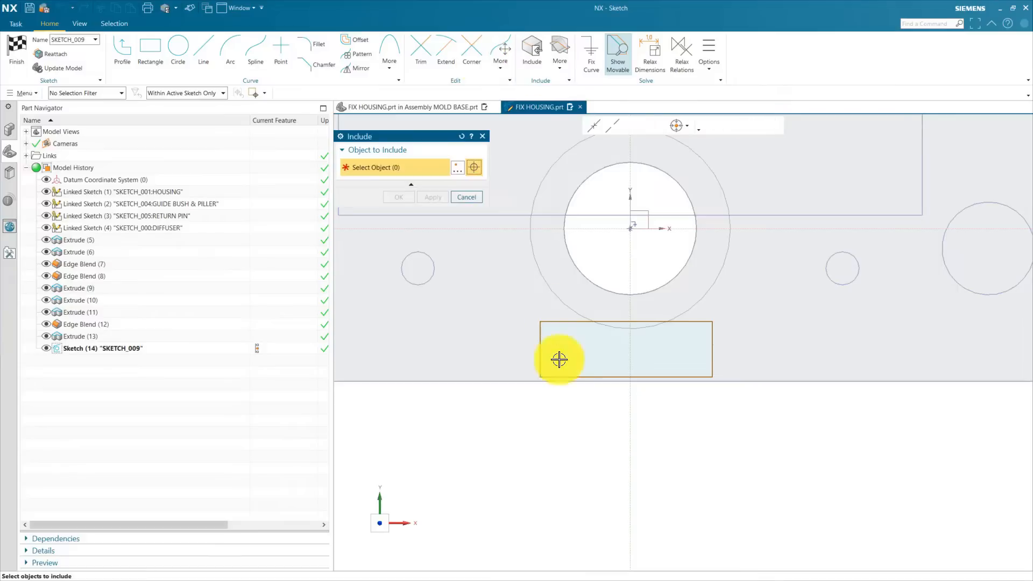
click(453, 197)
click(609, 126)
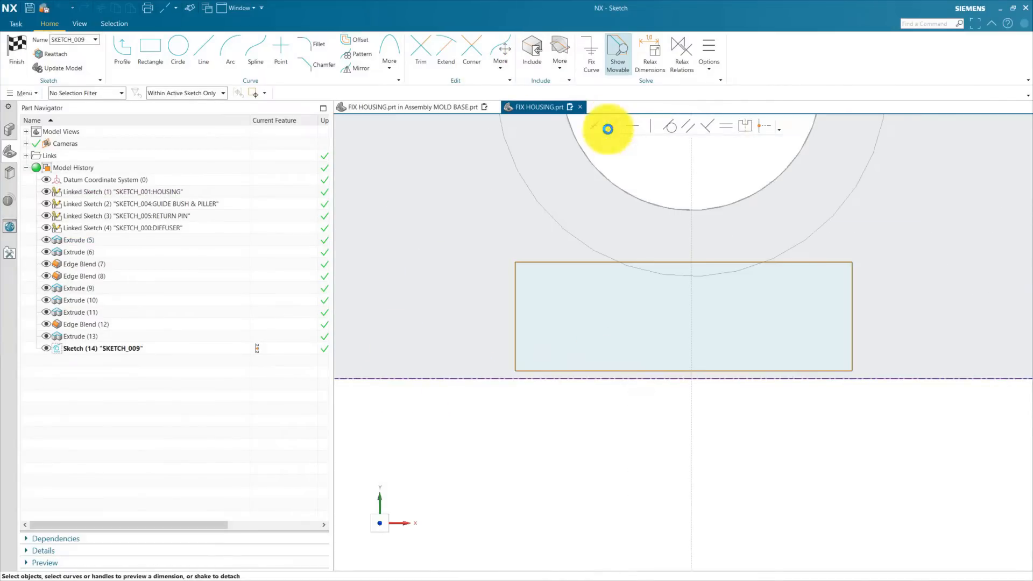
click(592, 370)
click(554, 378)
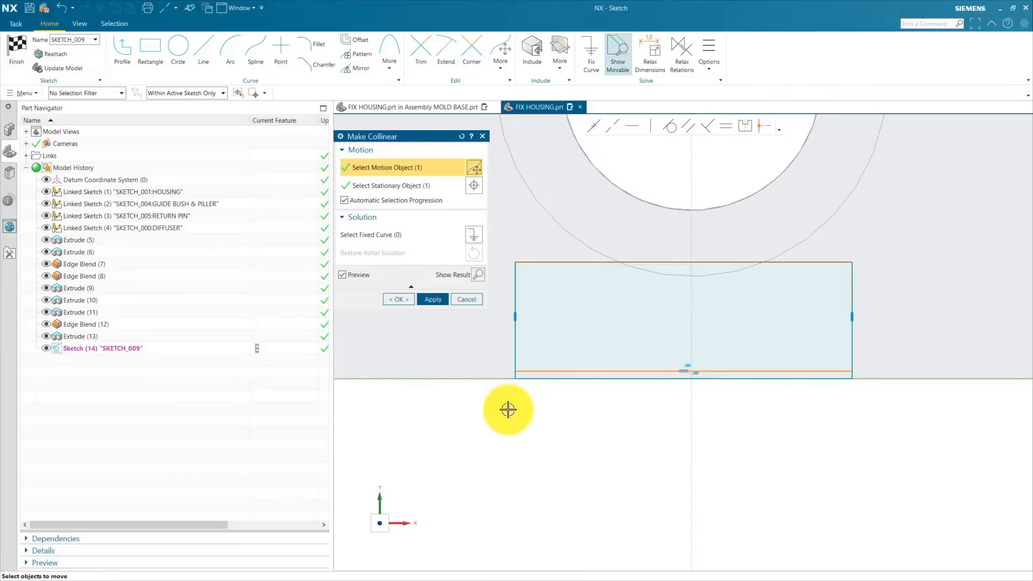
click(433, 299)
middle_click(619, 426)
Dimension both vertical sides of the rectangle 50 mm from the vertical sketch axis and enlarge the dimension text
scroll(628, 430, down, 2)
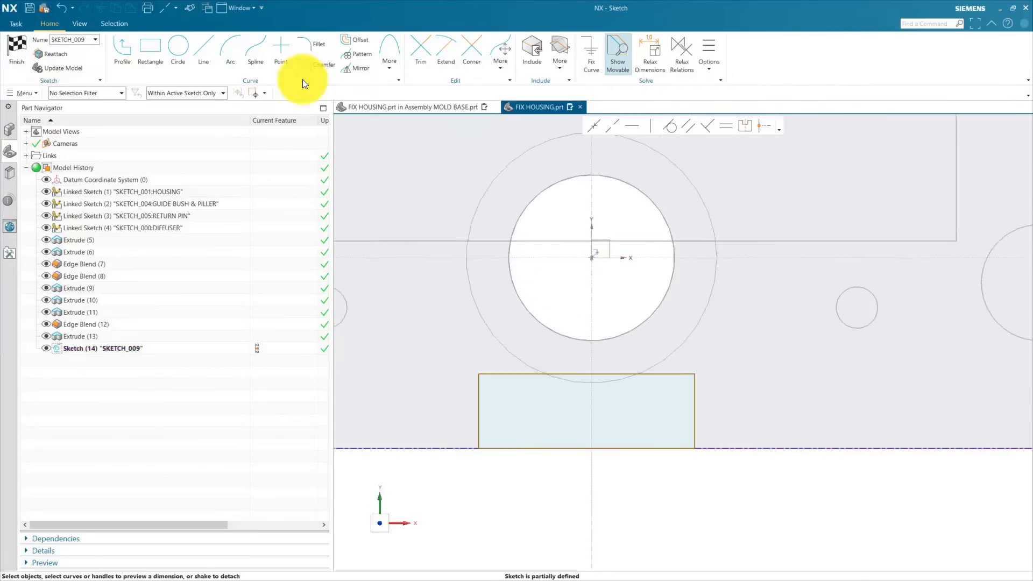
click(590, 304)
click(479, 407)
click(540, 487)
text(50)
key(Return)
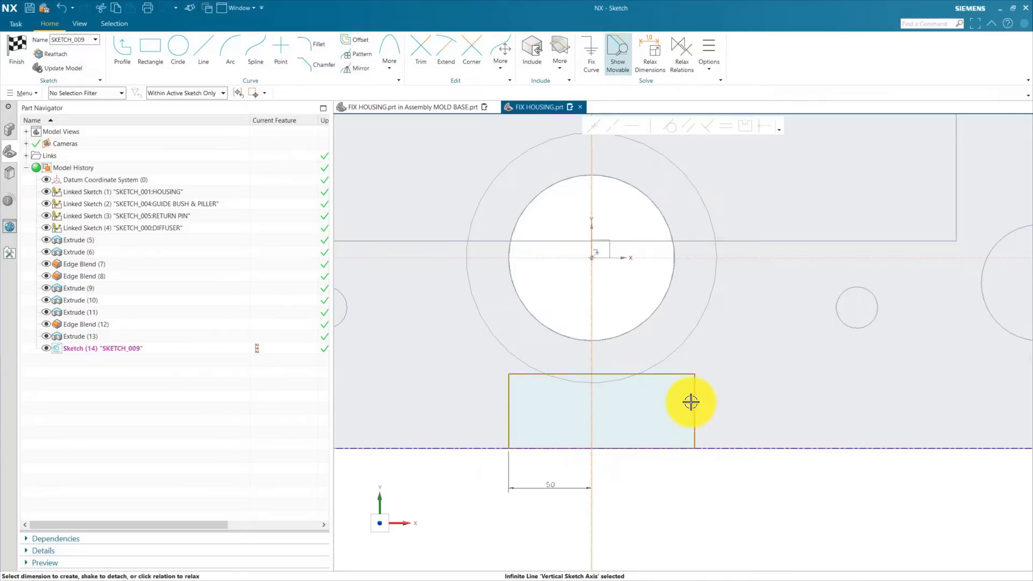
click(694, 404)
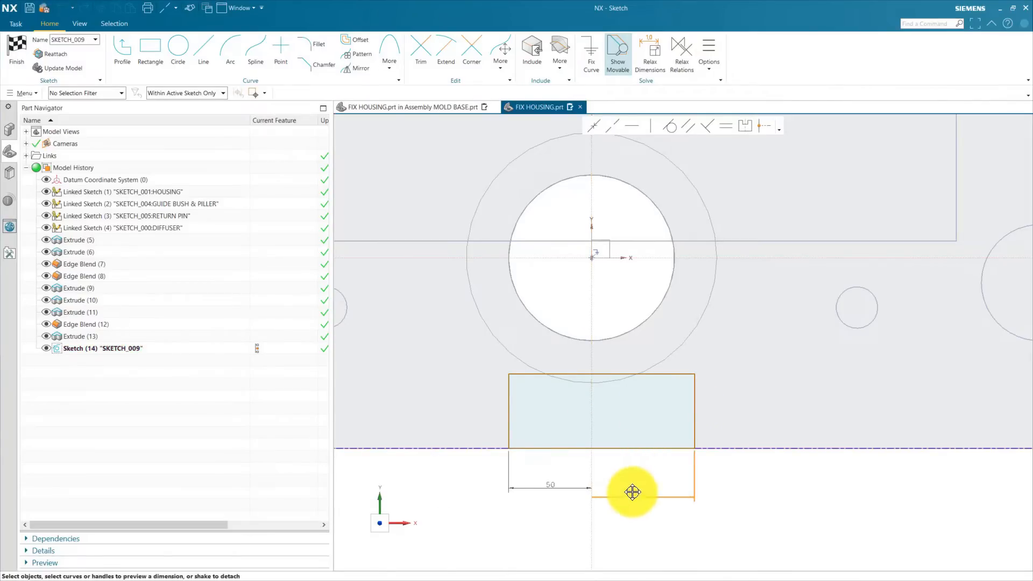
click(633, 495)
text(5)
key(Return)
scroll(584, 46, down, 1)
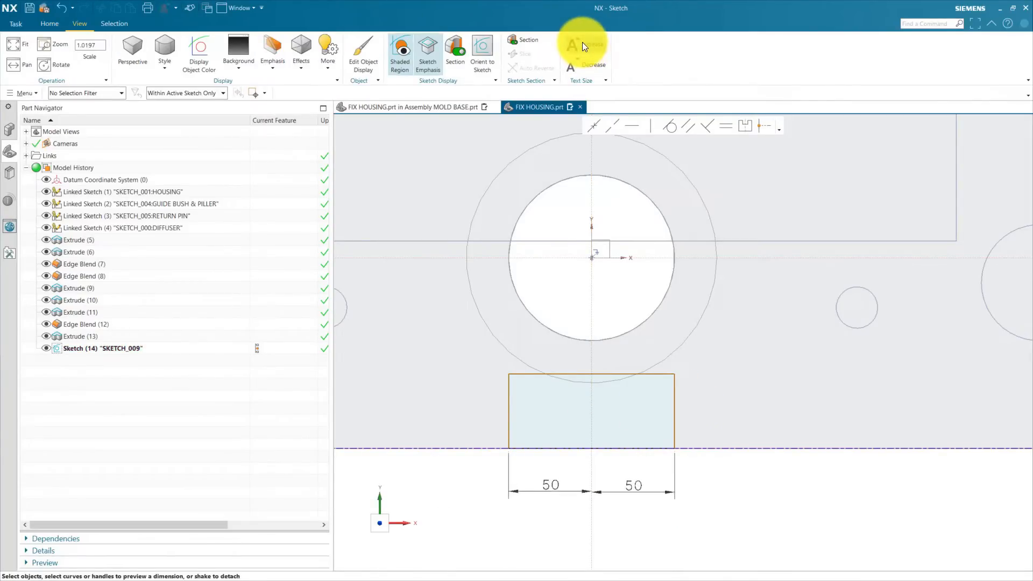
click(50, 23)
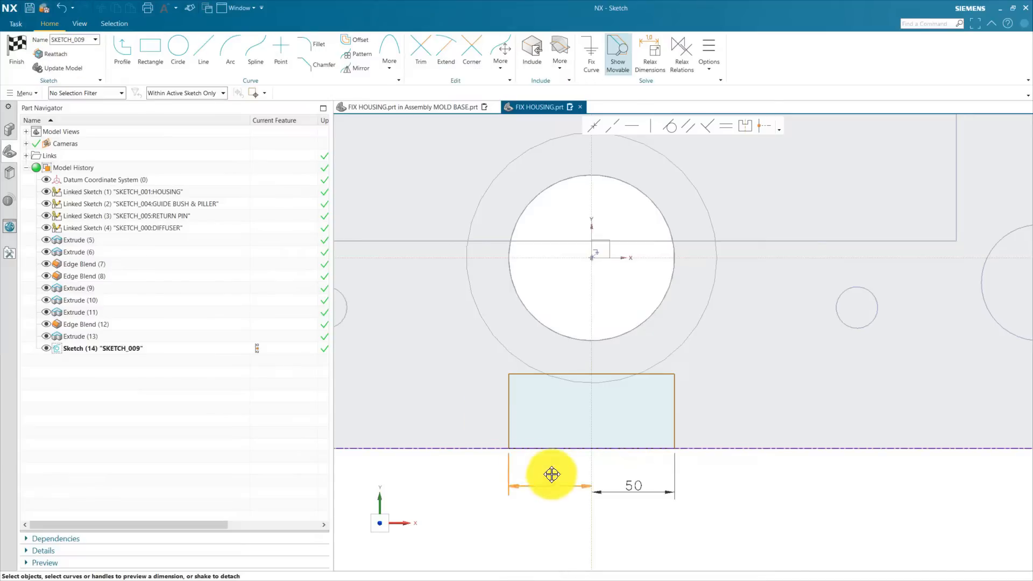
Include the counterbore's outer circular edge in the sketch as reference geometry
click(533, 51)
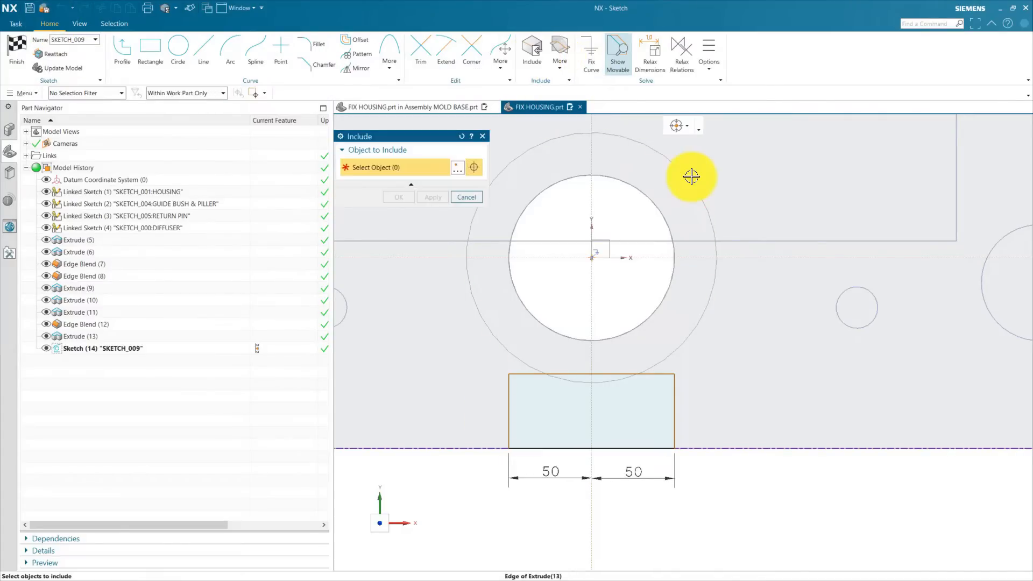
click(716, 255)
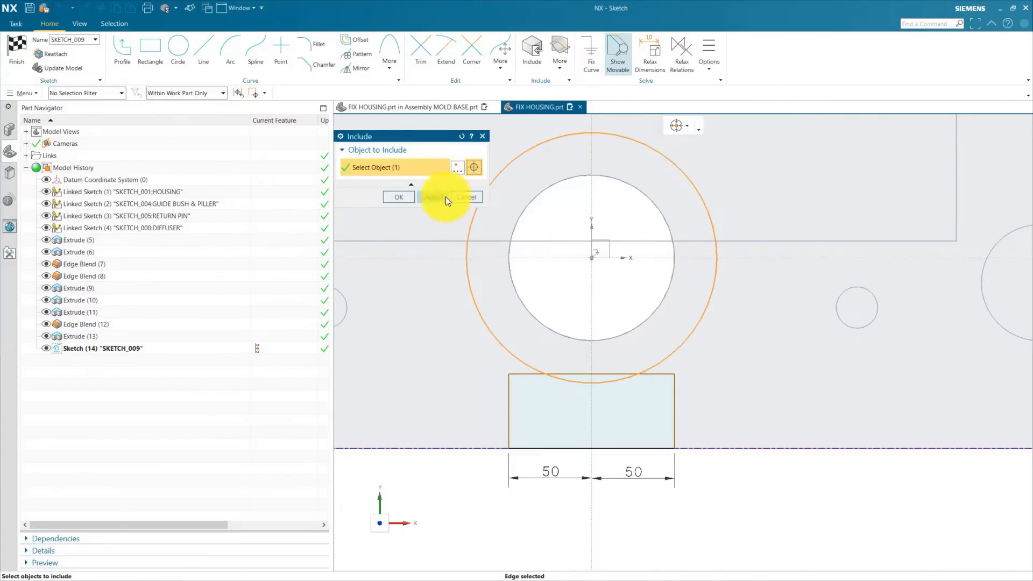
click(431, 197)
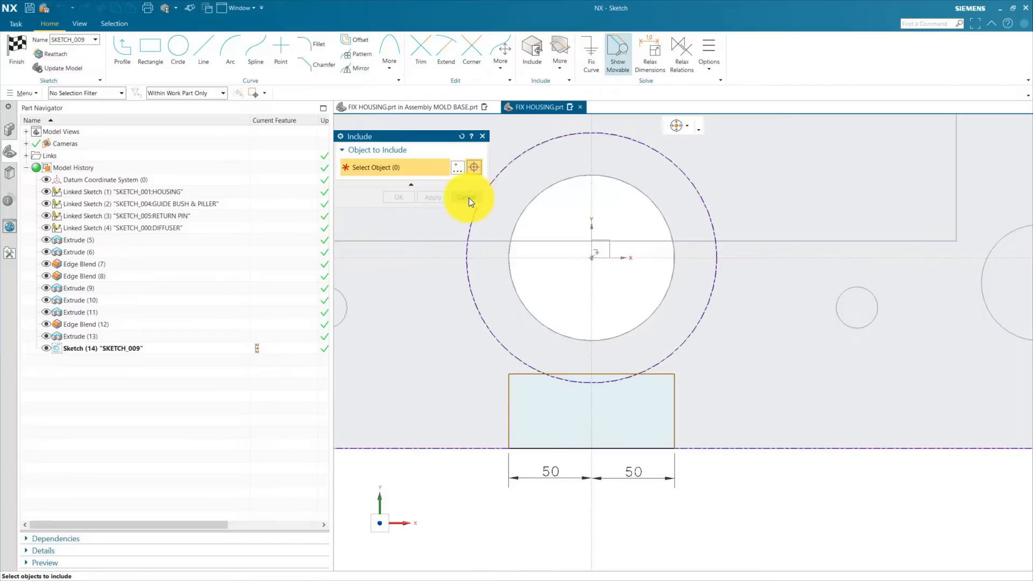
click(466, 197)
Dimension the rectangle's upper line 7.3 mm from the counterbore circle's lowest point and finish the sketch
scroll(602, 404, up, 2)
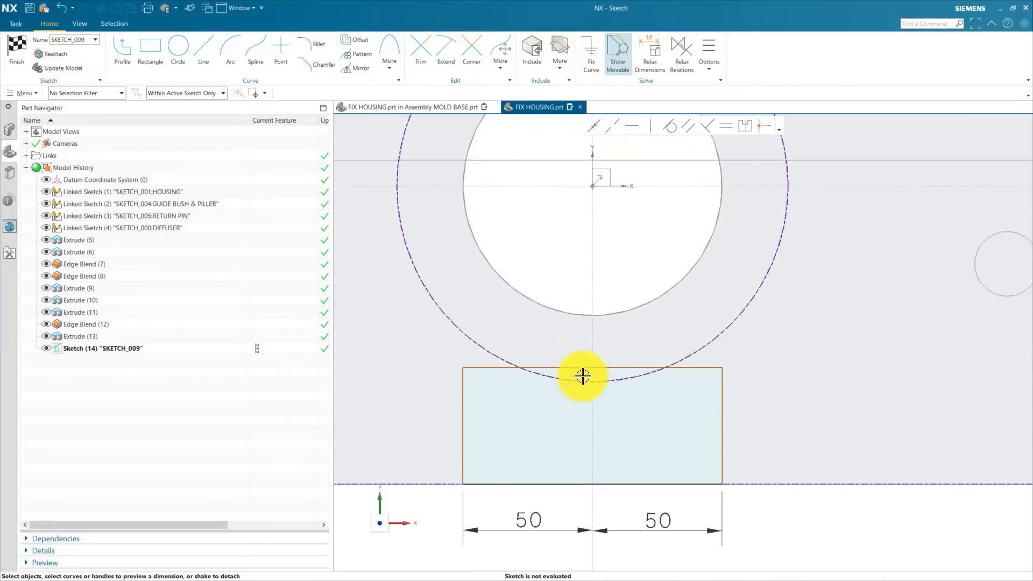
click(616, 377)
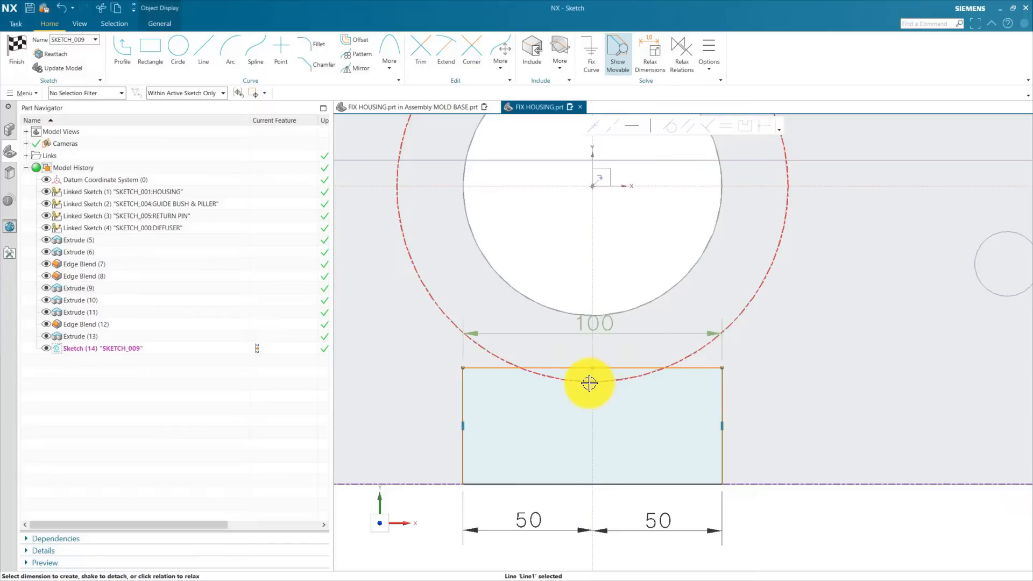
key(Escape)
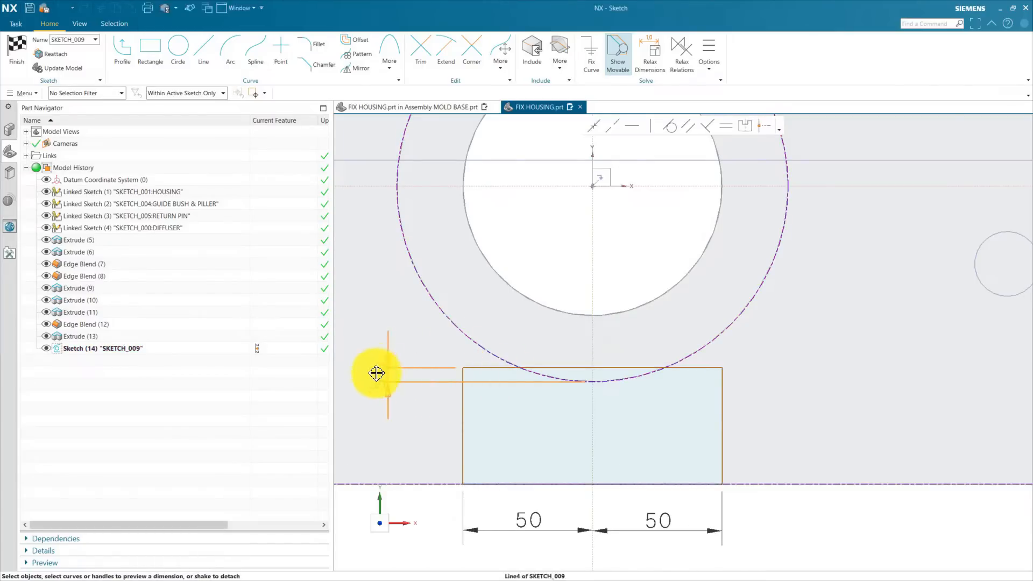
click(378, 424)
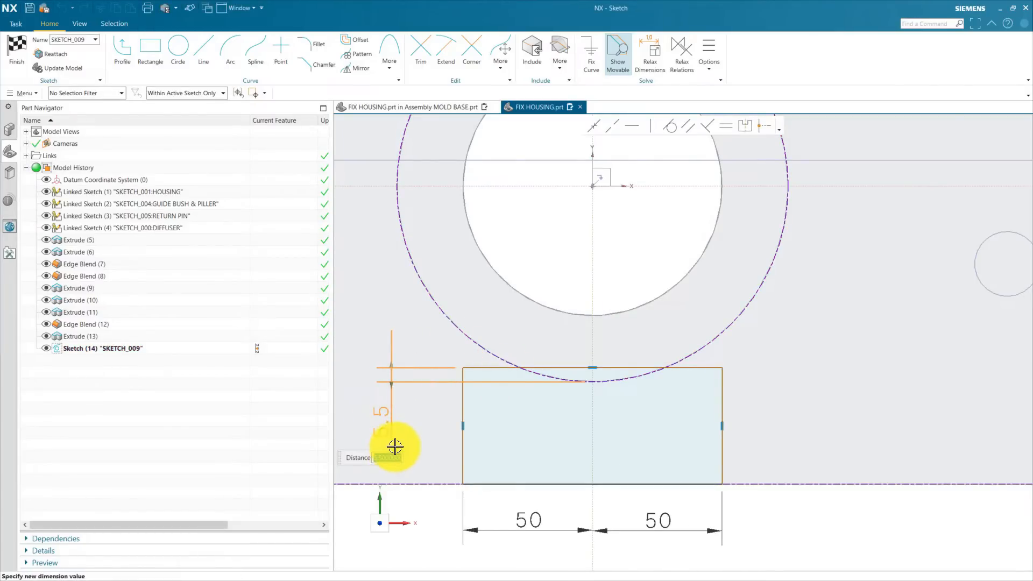
key(Return)
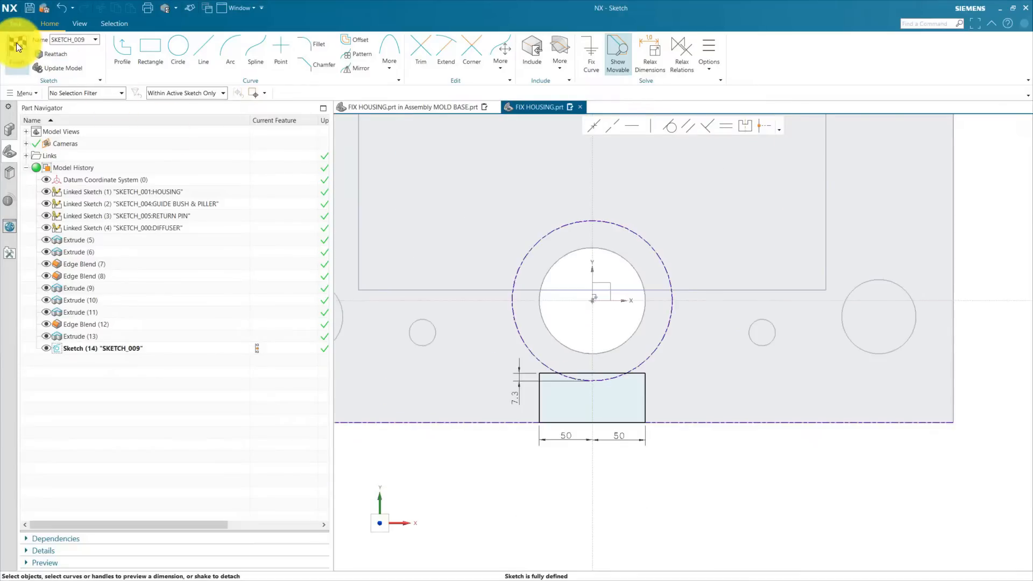
click(19, 46)
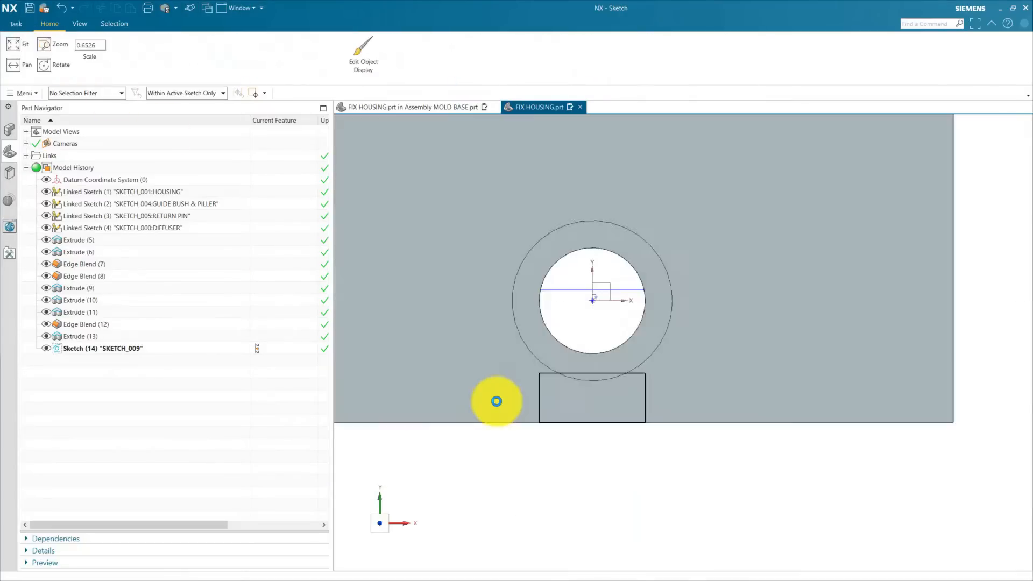
Extrude the rectangle sketch into the housing, united with the body, using Until Extended to the counterbore's floor face
click(676, 441)
scroll(645, 401, up, 1)
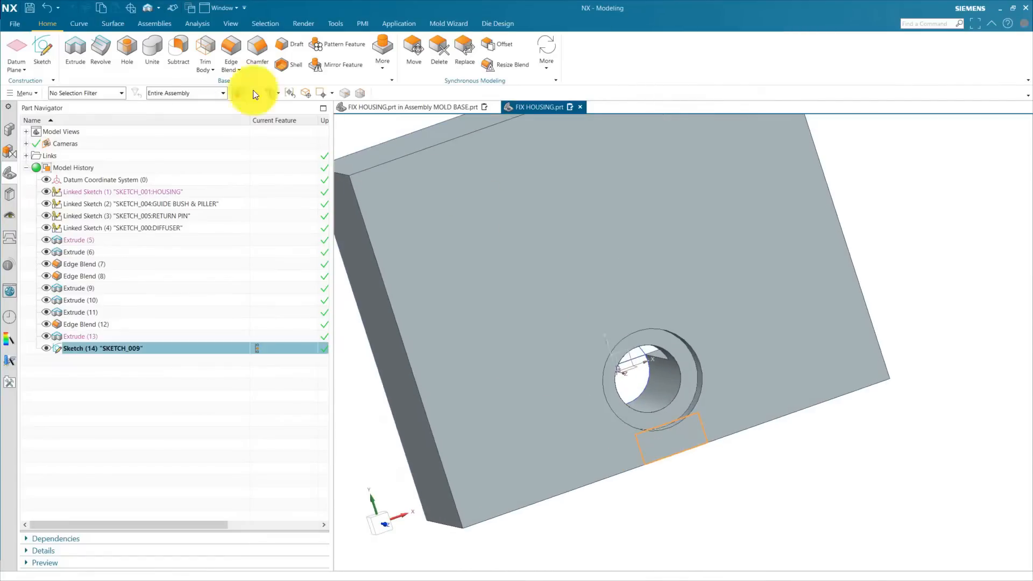
click(73, 42)
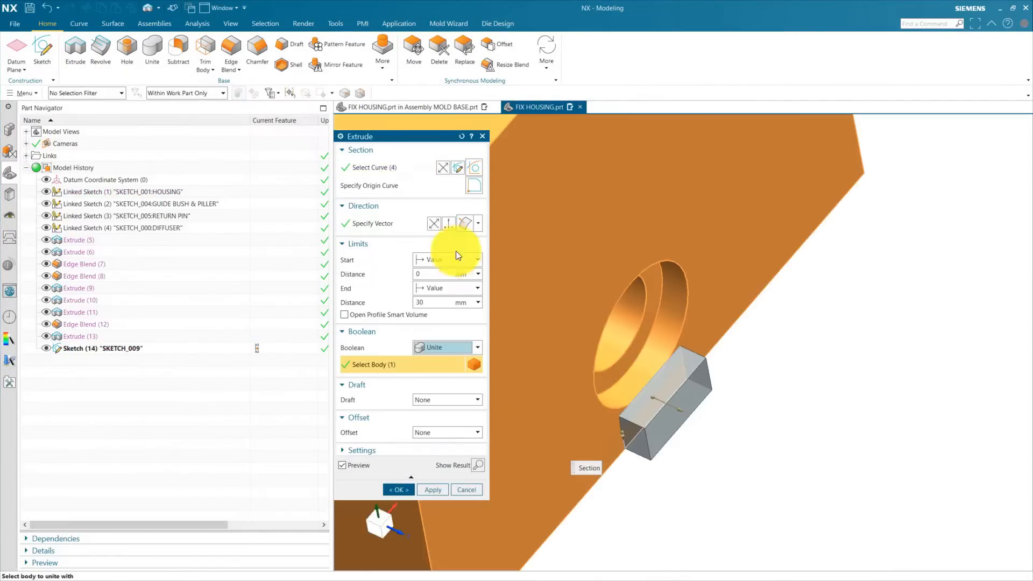
click(433, 224)
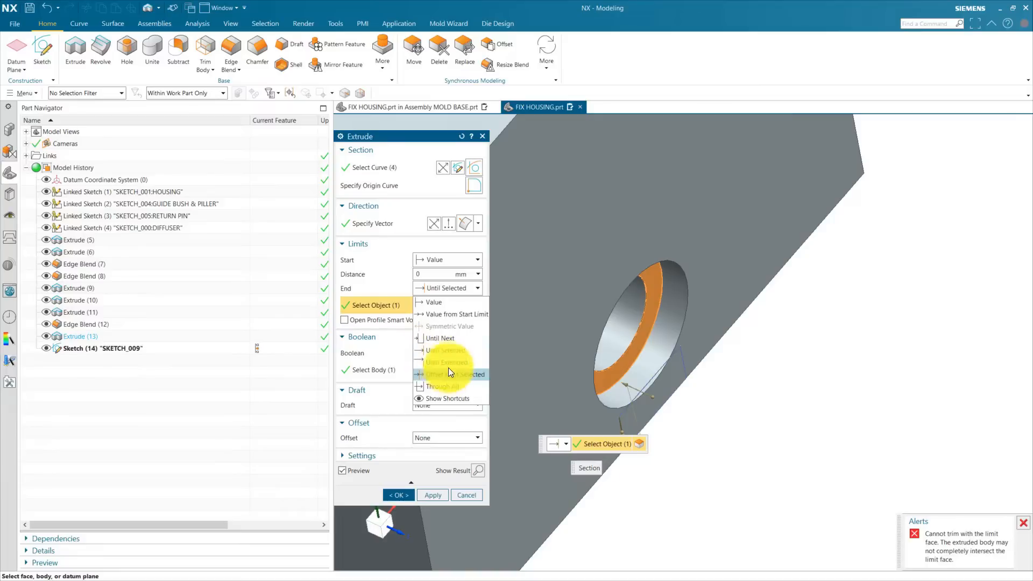
click(449, 361)
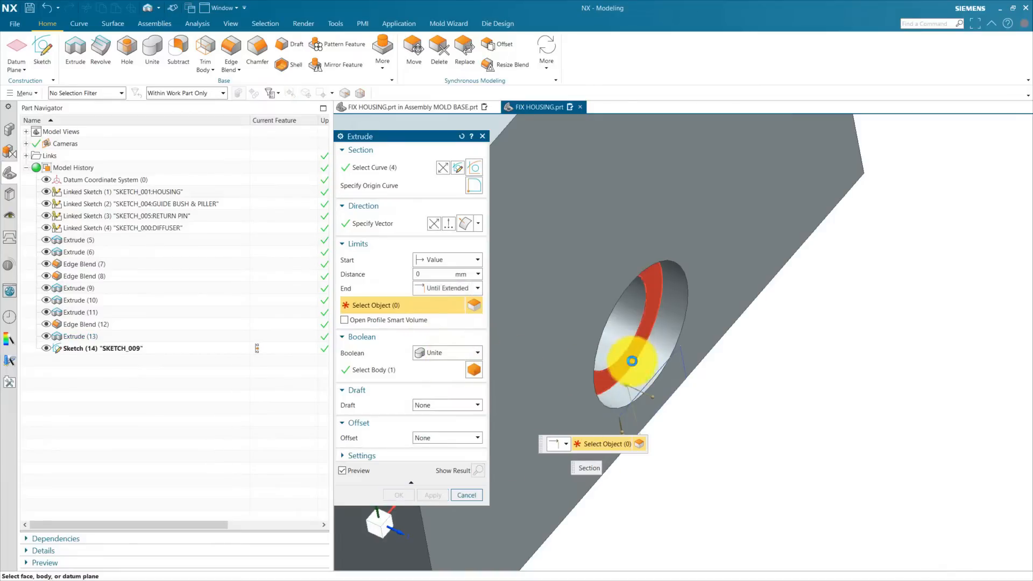
click(631, 355)
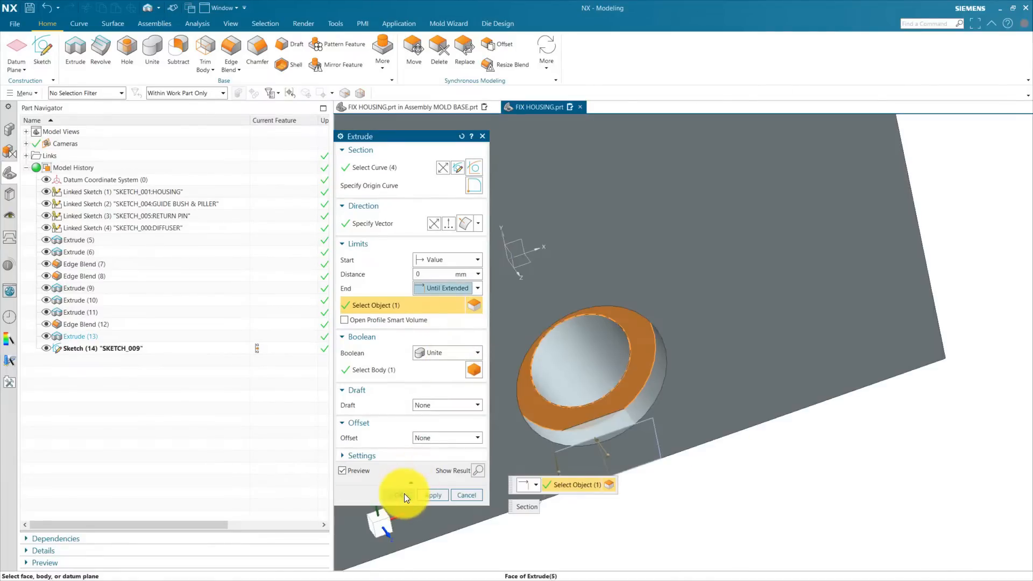
click(403, 494)
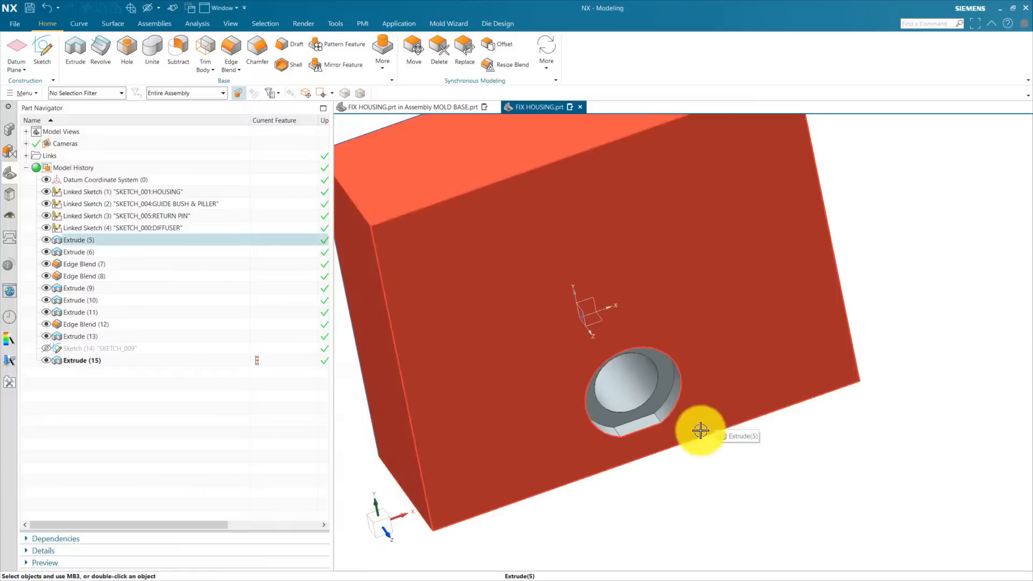
Reorder Extrude (9) to follow Edge Blend (12) in the model history and hide the rectangle sketch SKETCH_009
click(79, 291)
drag(78, 291, 85, 336)
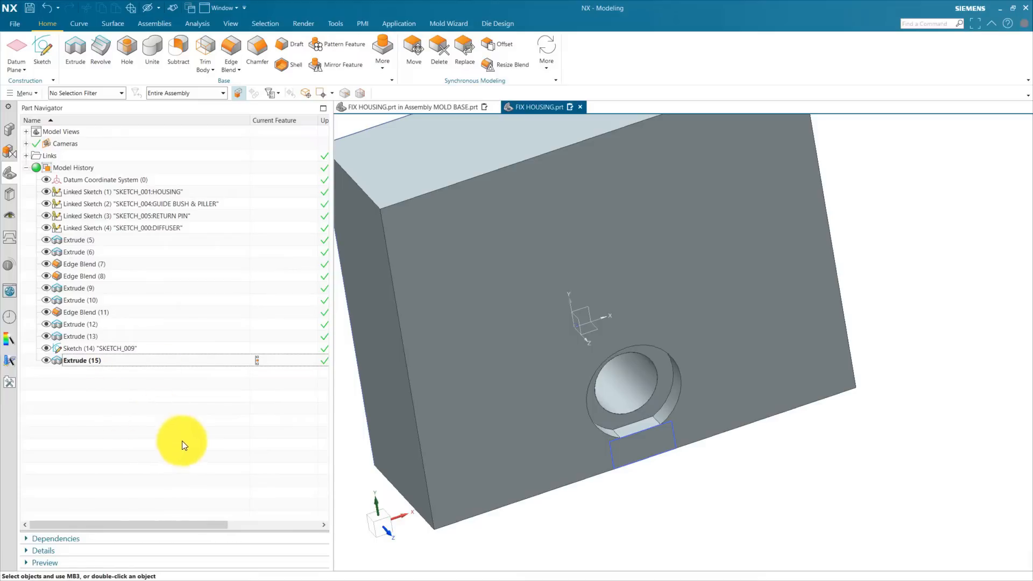
click(624, 464)
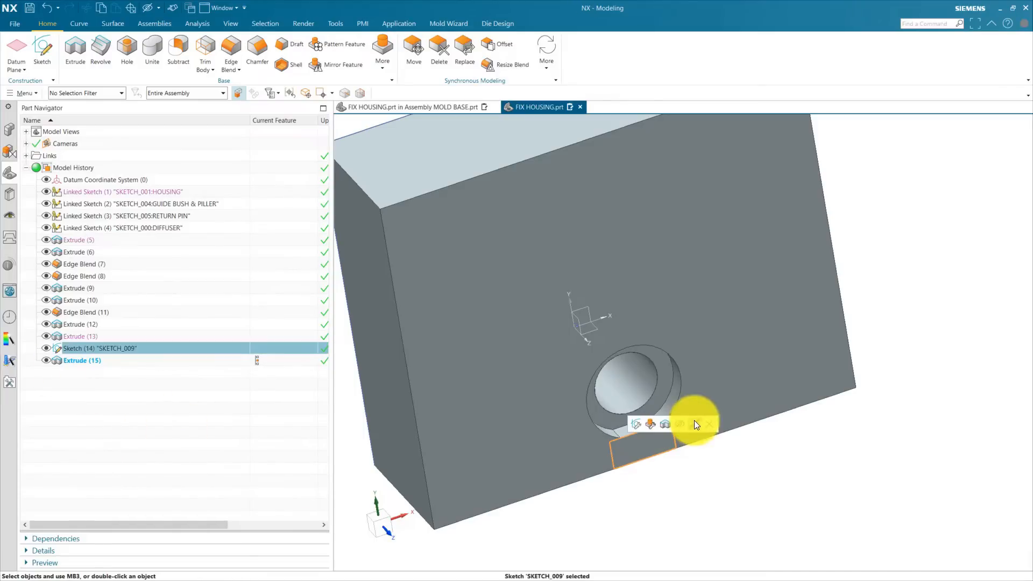
click(672, 423)
Extrude the bore's circular edge at the counterbore floor 140 mm as a Subtract with a 12.75 mm single-sided offset
scroll(688, 471, down, 2)
middle_drag(689, 470, 819, 434)
middle_drag(802, 479, 574, 535)
scroll(573, 535, up, 5)
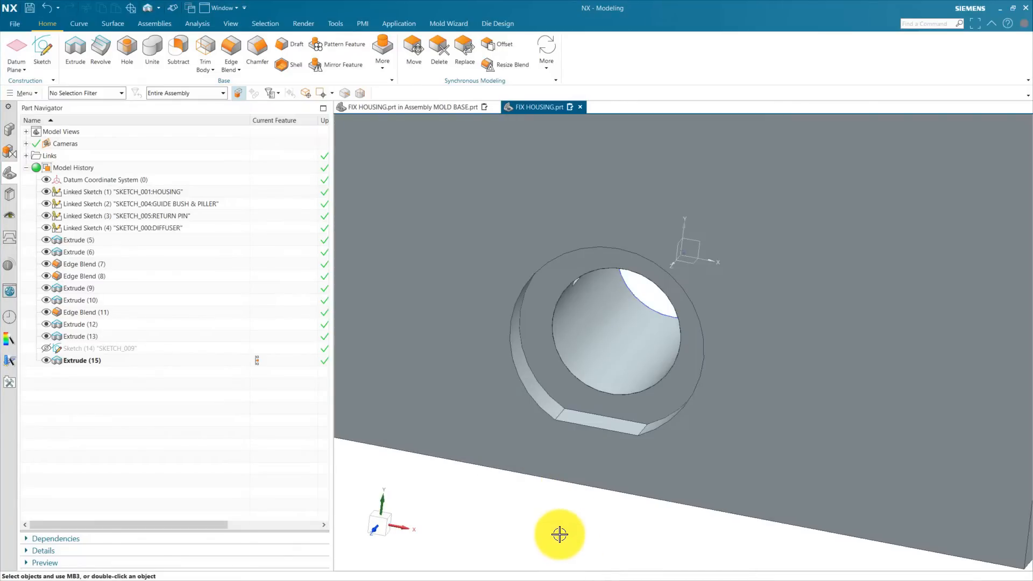
click(75, 48)
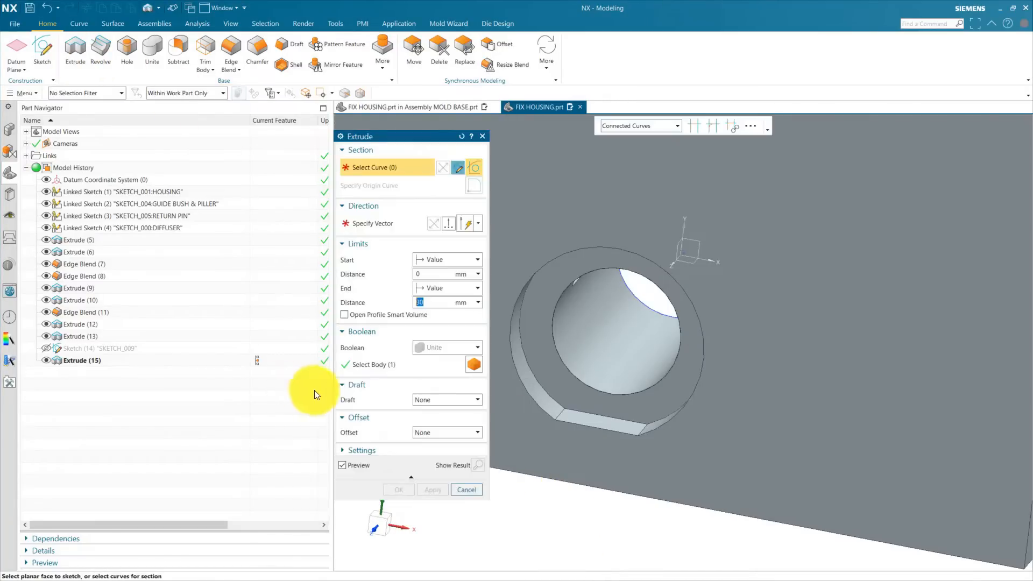
click(586, 386)
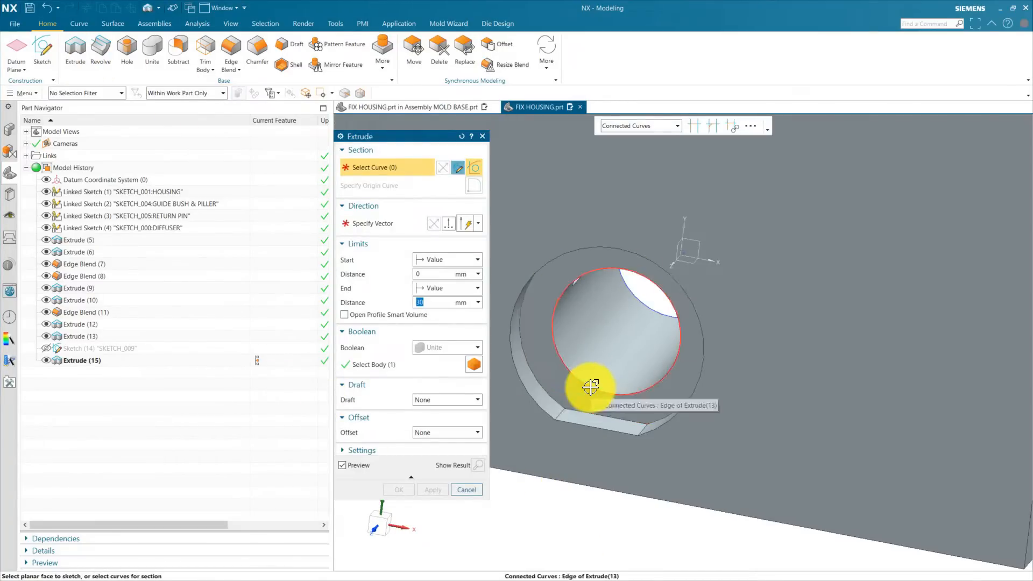
click(430, 351)
click(437, 384)
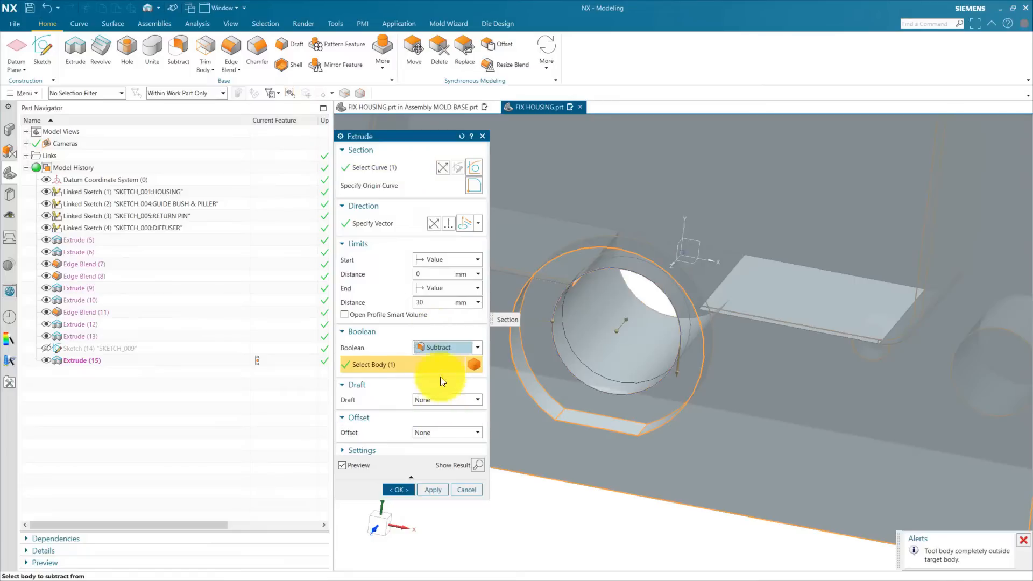
click(441, 432)
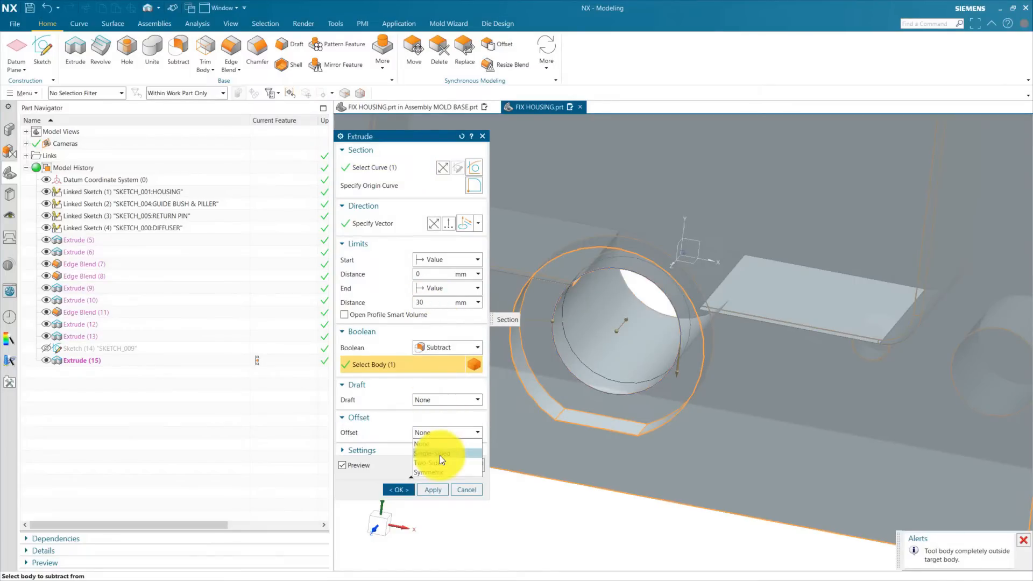
click(440, 455)
text(75)
click(433, 306)
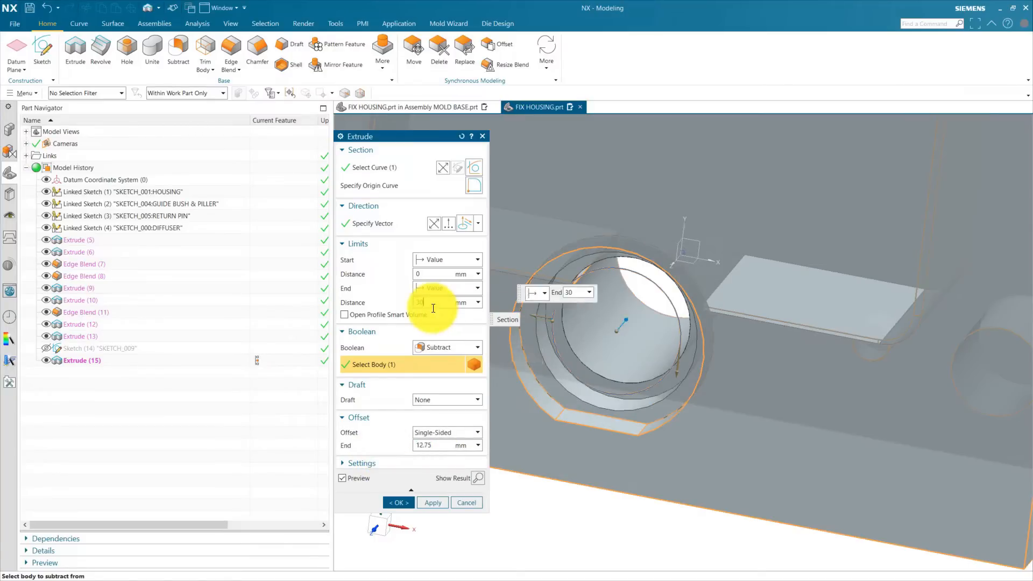
text(140)
middle_drag(596, 517, 612, 501)
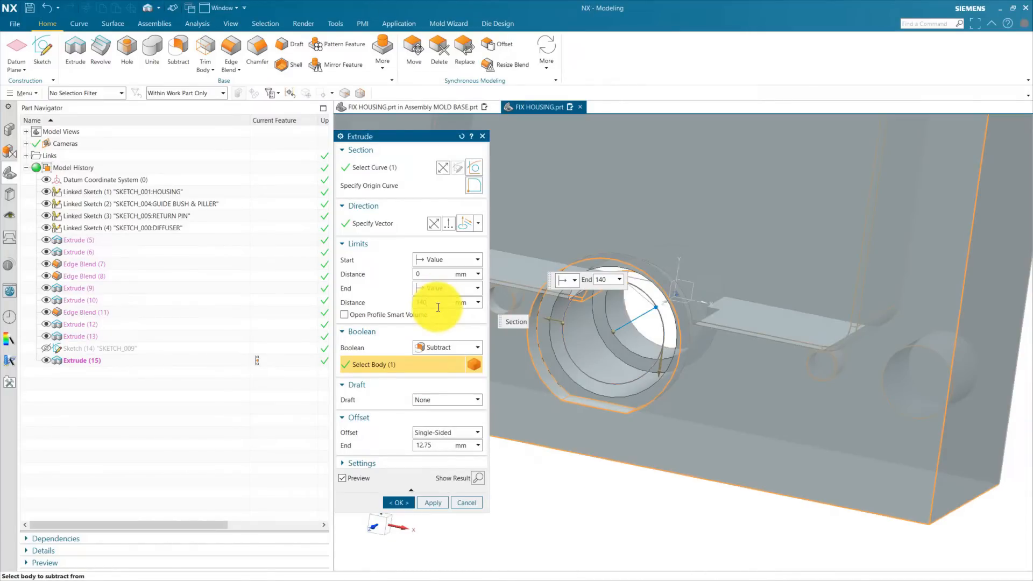
click(399, 502)
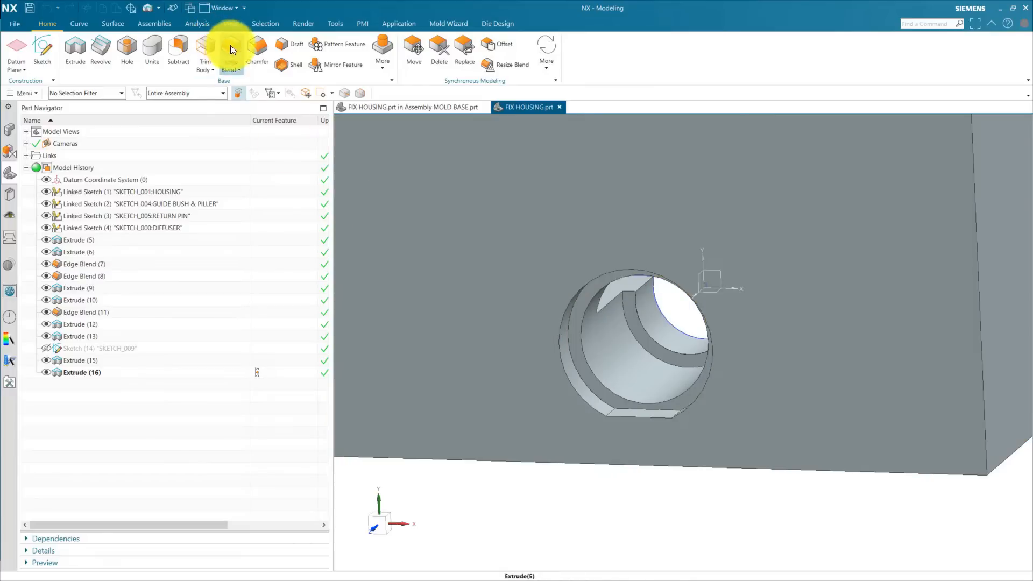
Blend the two edges where the flat meets the counterbore's round wall with a 10 mm radius
click(231, 49)
scroll(616, 386, up, 3)
click(609, 432)
scroll(617, 394, down, 3)
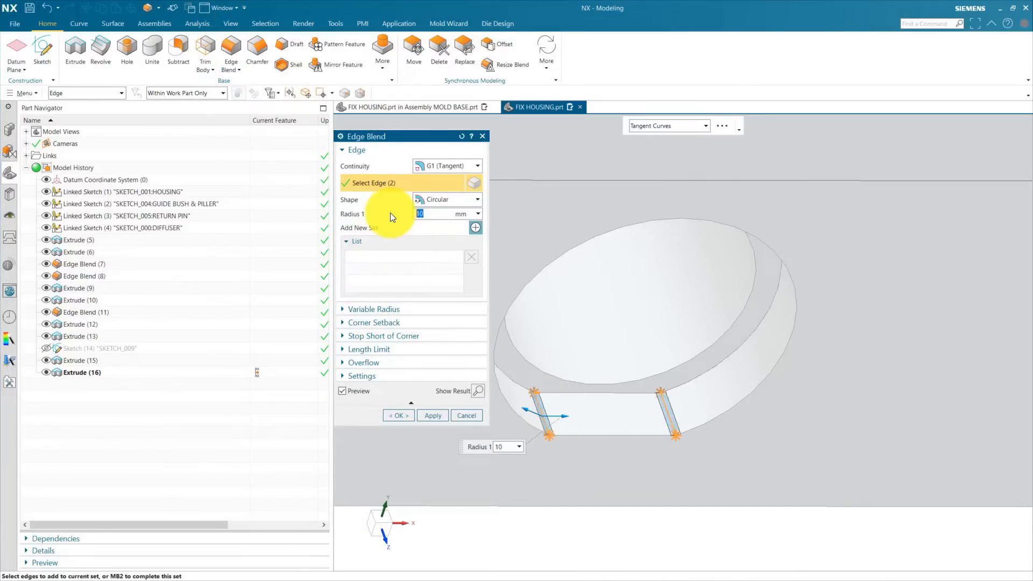
click(432, 415)
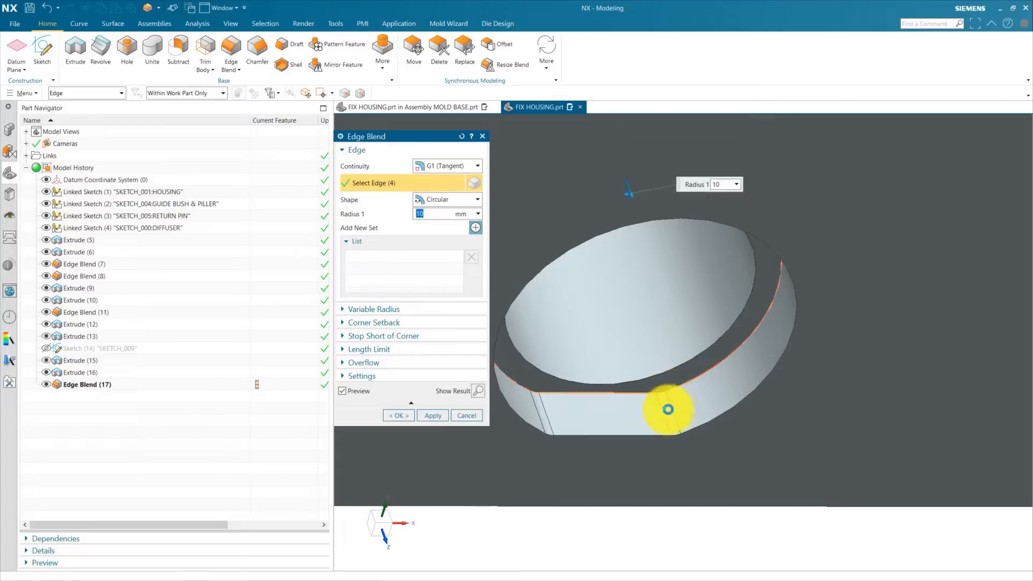
Blend the counterbore's inner floor edges, including along the flat, with a 2 mm radius
click(674, 393)
key(Return)
scroll(679, 462, down, 4)
middle_drag(644, 521, 611, 360)
scroll(612, 360, up, 3)
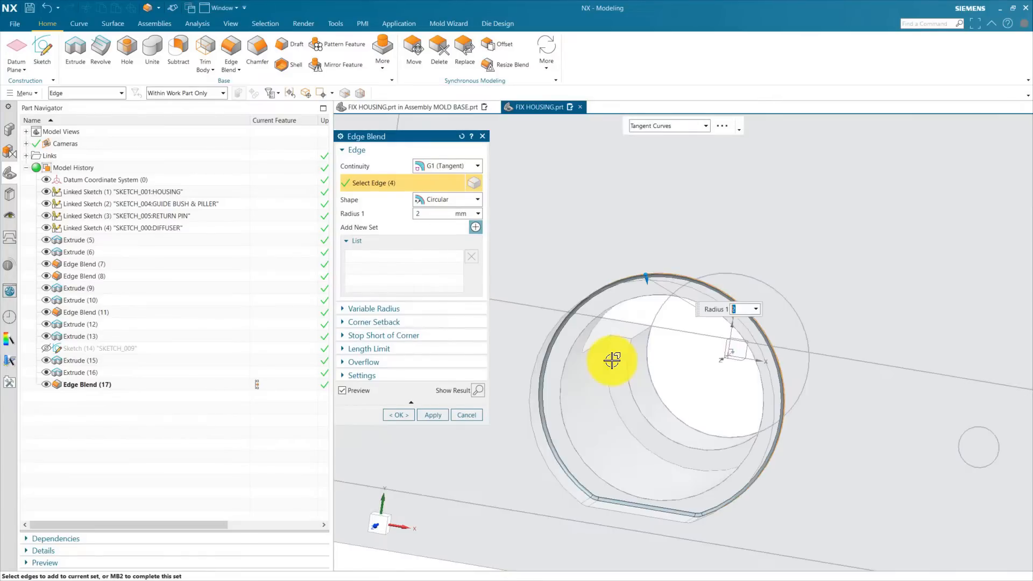
click(608, 363)
click(404, 416)
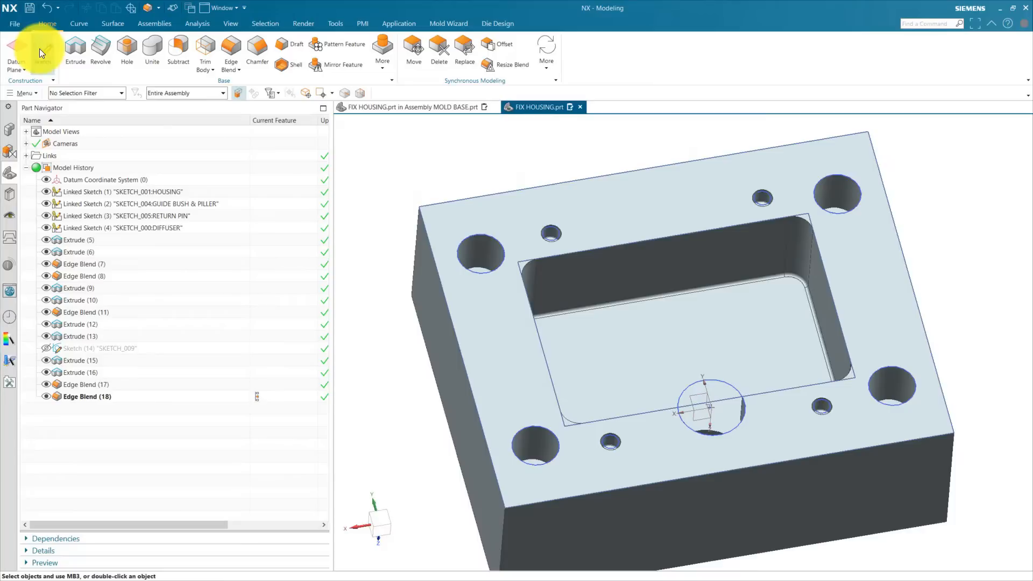
Create a sketch on the housing's pocket-side face with the X-axis direction as horizontal reference
click(39, 53)
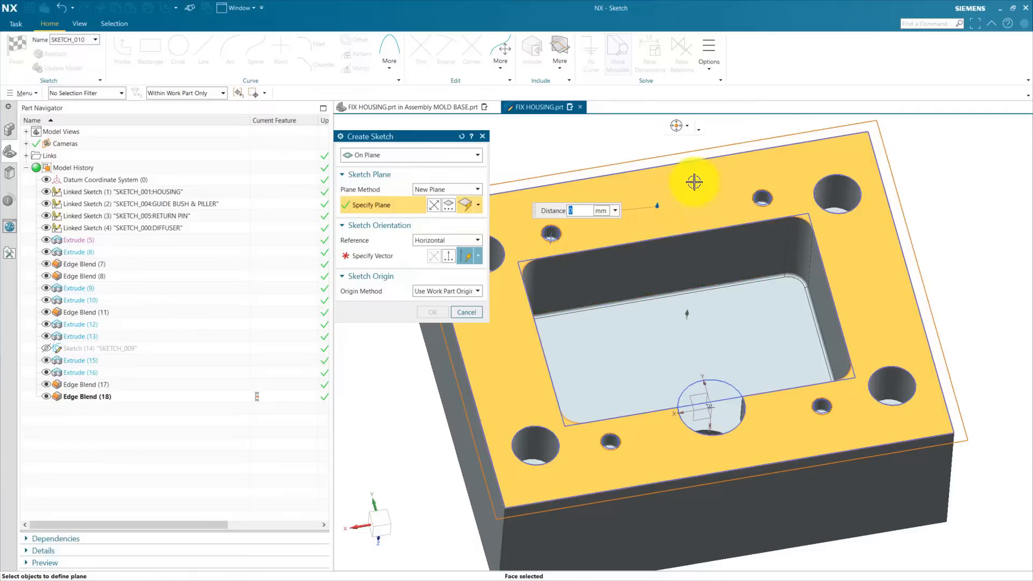
click(400, 260)
click(700, 339)
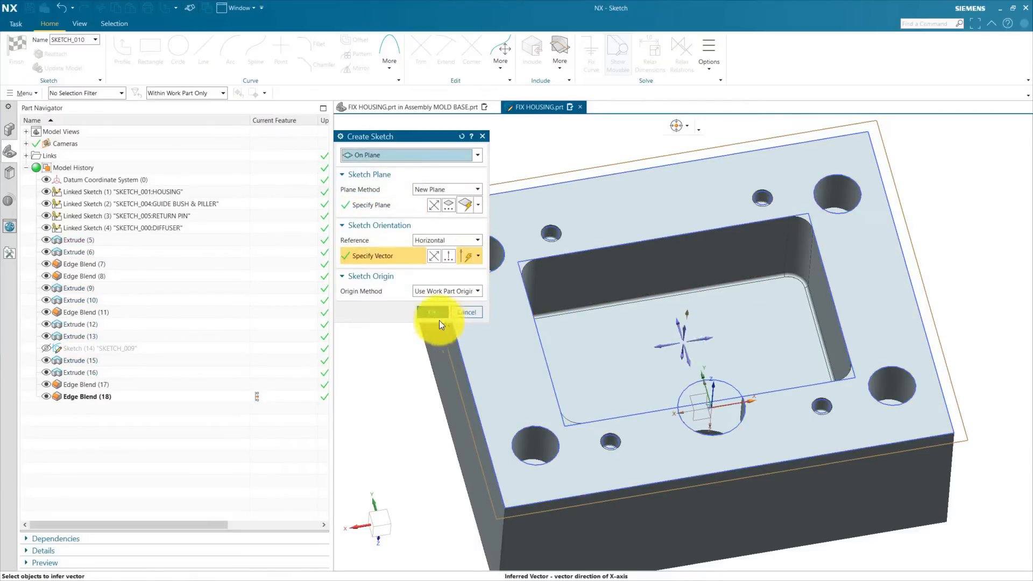
click(432, 313)
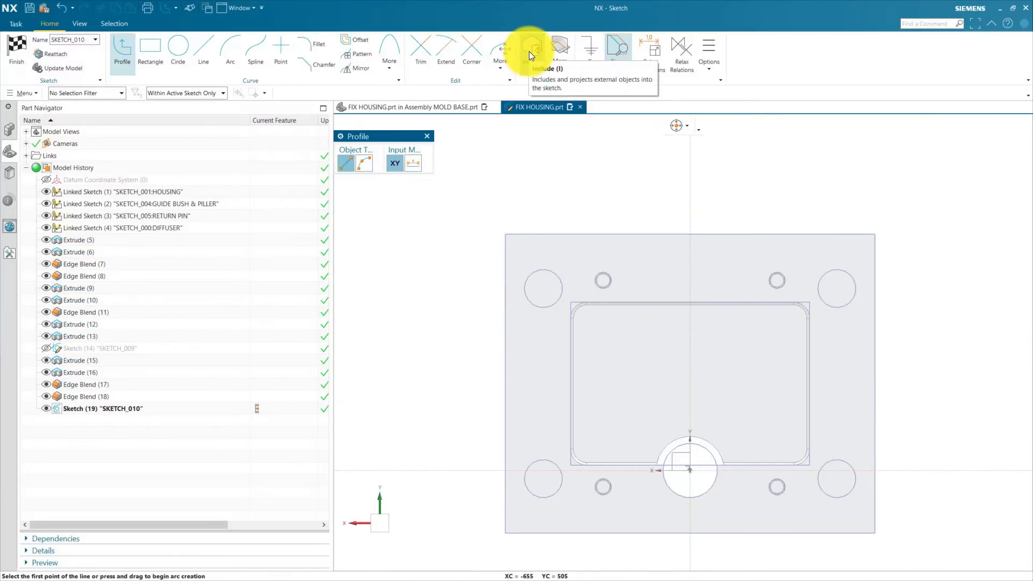
Include the four large corner hole circles in the sketch as reference geometry
click(530, 55)
click(551, 271)
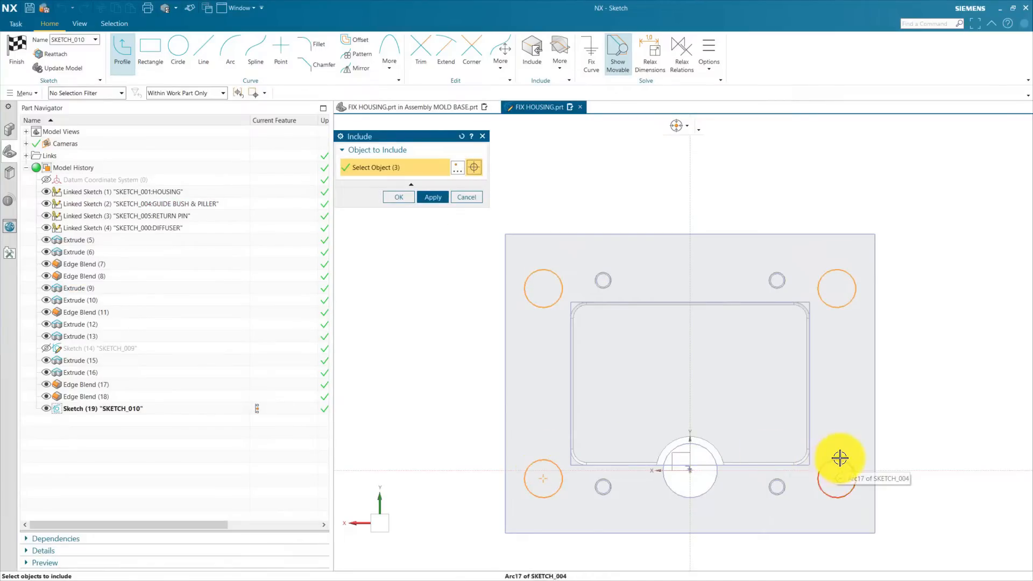
click(840, 457)
click(433, 197)
Draw four rectangles around the large corner holes, each extending past the housing's nearest outer side
key(r)
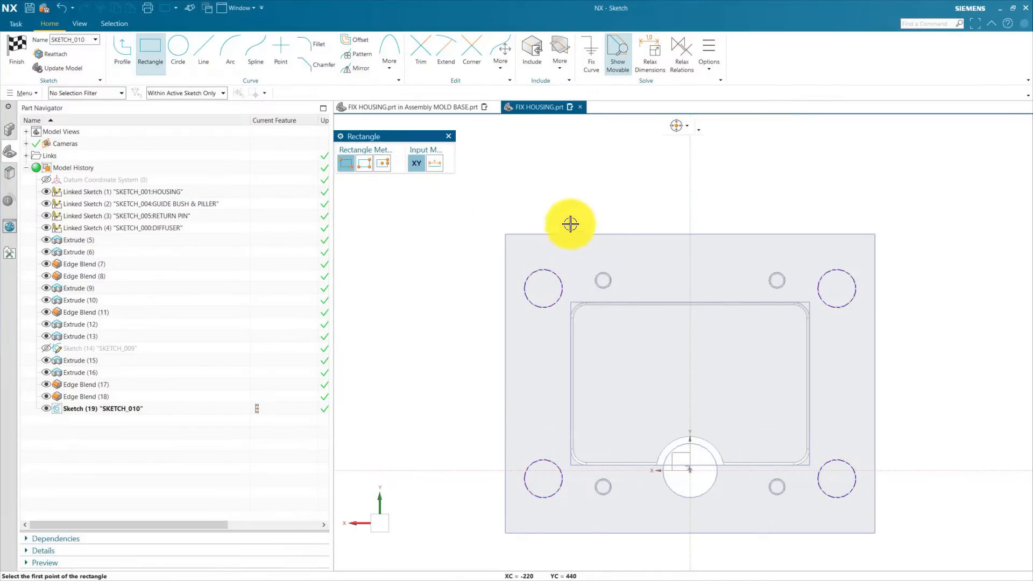
click(565, 210)
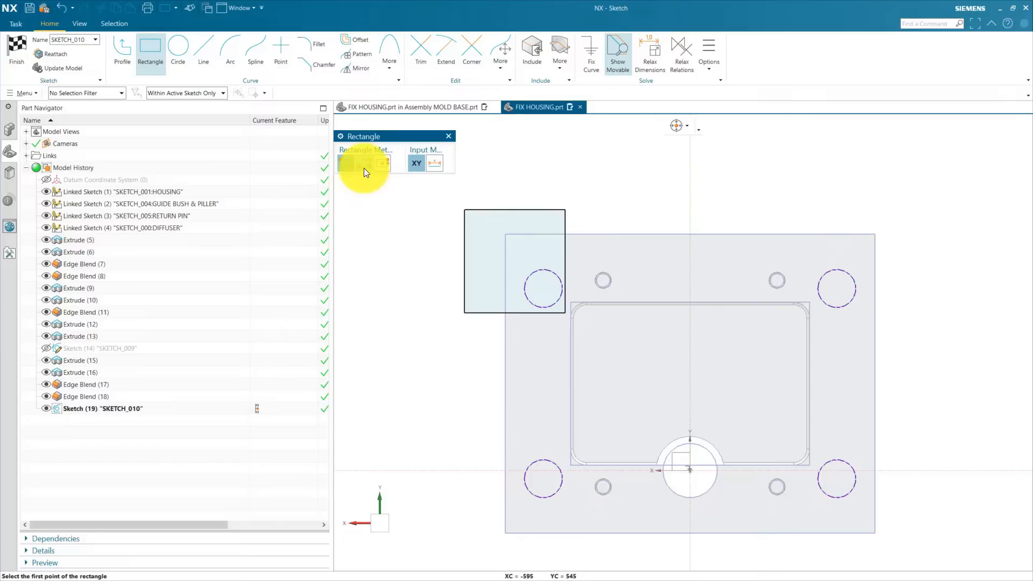
click(483, 461)
click(565, 501)
click(818, 199)
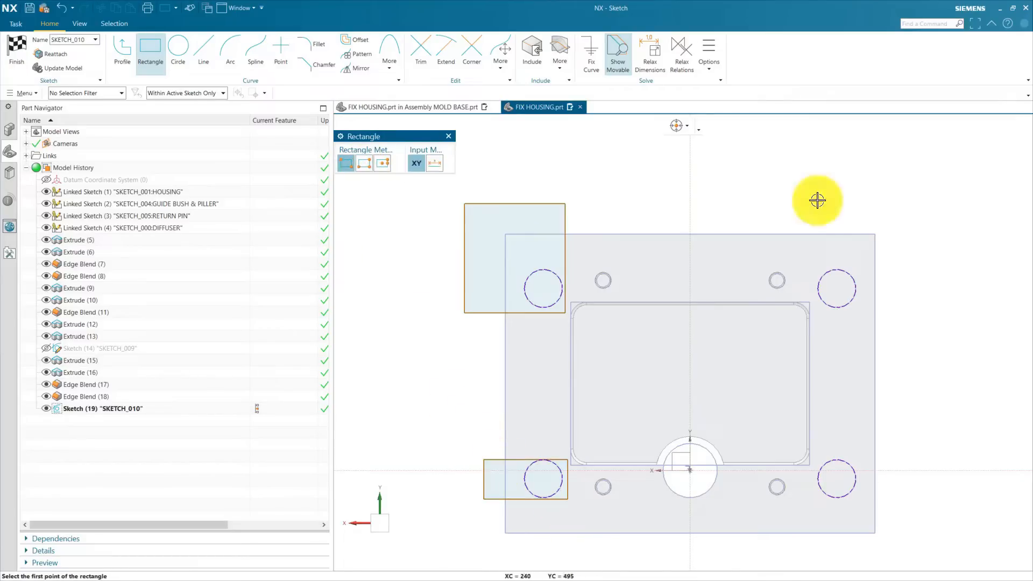
click(891, 309)
scroll(489, 247, down, 1)
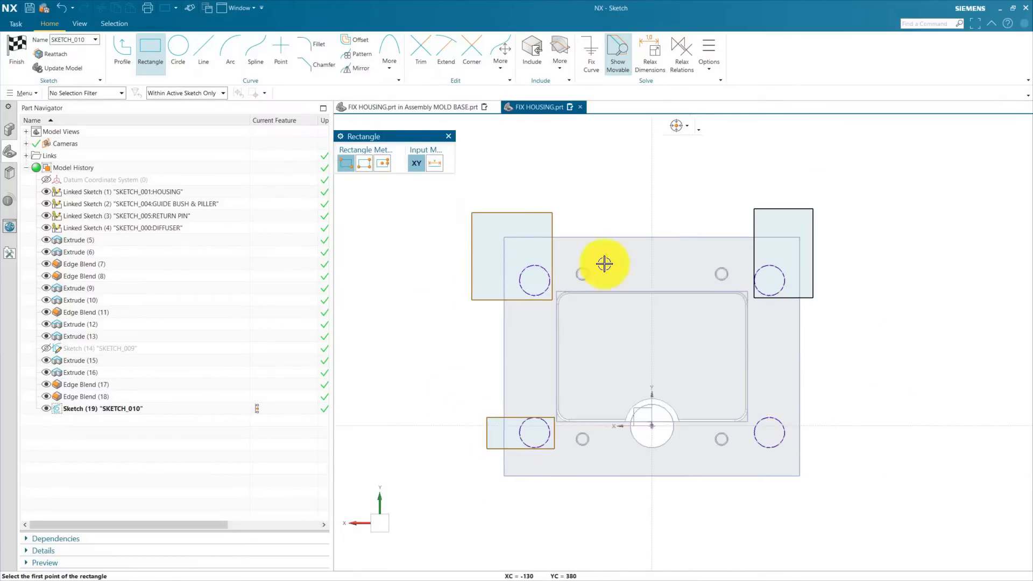
click(850, 411)
click(752, 454)
key(Escape)
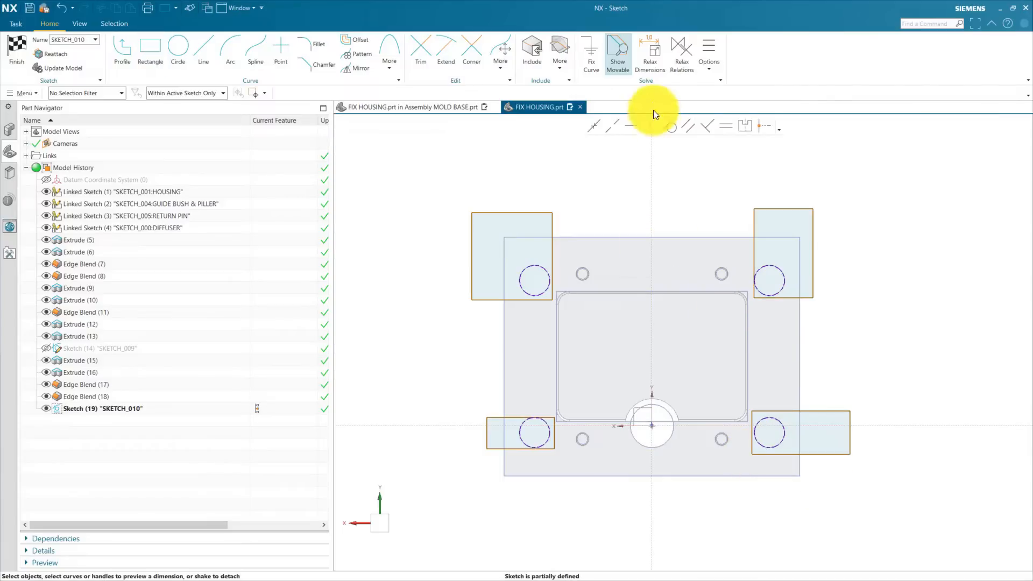
Make the upper-left rectangle's right and bottom edges tangent to its corner hole circle
click(671, 126)
scroll(548, 224, up, 2)
click(542, 295)
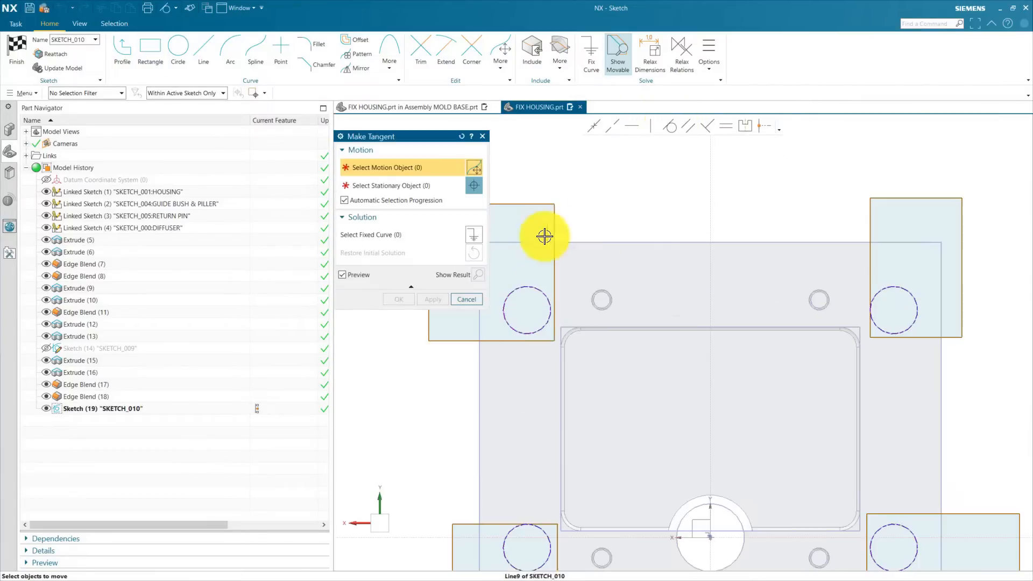
click(542, 295)
middle_click(503, 286)
click(509, 341)
click(513, 329)
click(440, 299)
Make the lower-left rectangle's edges around its corner hole tangent to the hole circle
scroll(608, 218, down, 2)
scroll(538, 436, up, 4)
click(562, 457)
click(617, 408)
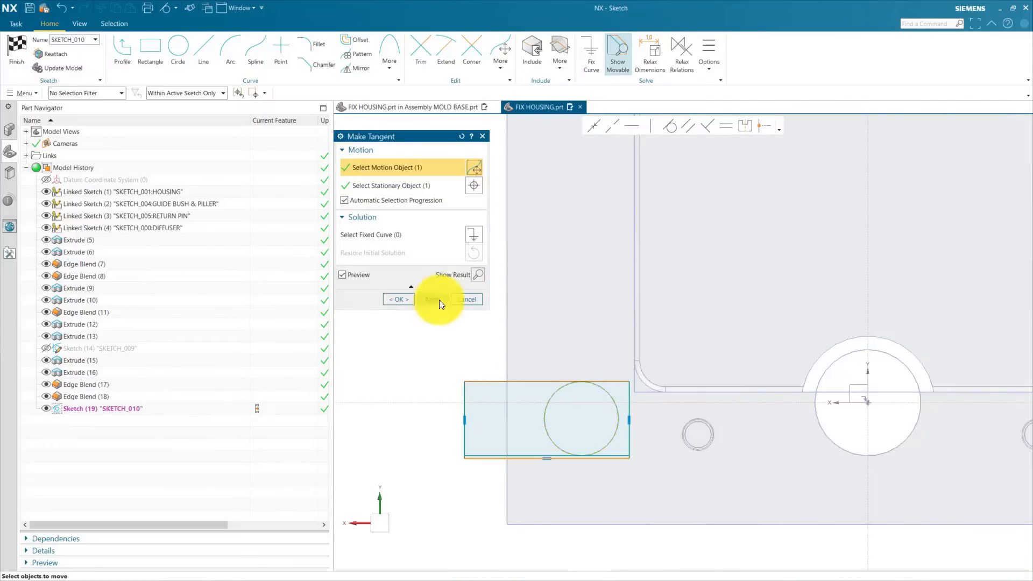
click(437, 304)
scroll(621, 394, up, 2)
click(632, 434)
click(502, 388)
click(514, 376)
click(525, 390)
click(434, 300)
scroll(525, 401, down, 6)
Include the four outer boundary lines of the housing in the sketch as reference geometry
click(532, 51)
click(587, 215)
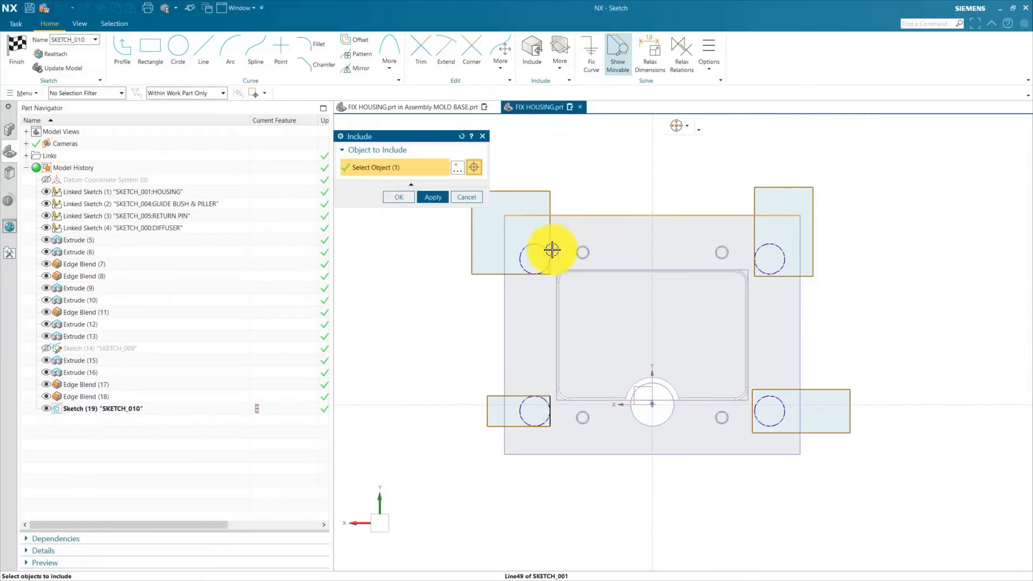
click(508, 321)
click(608, 452)
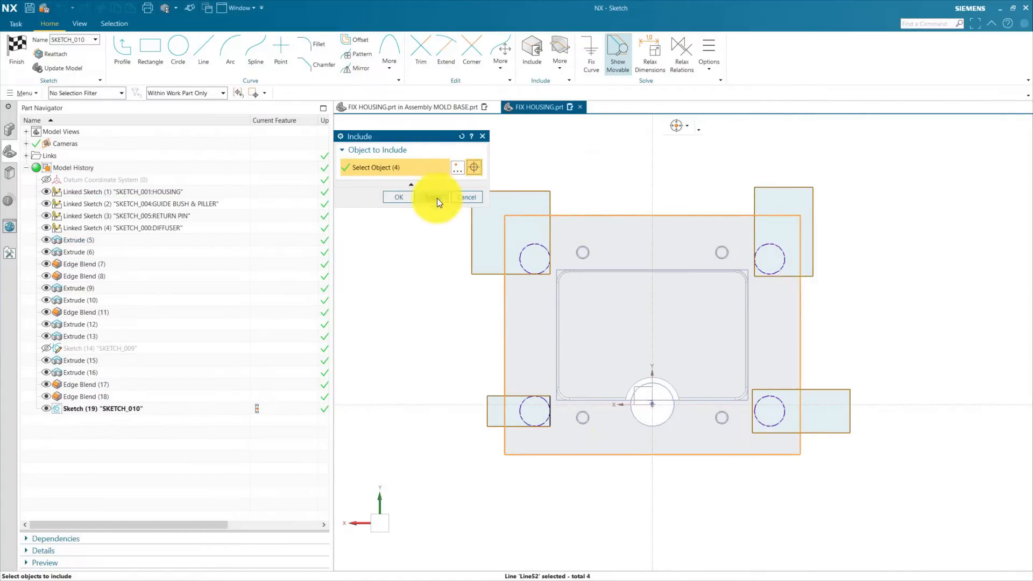
click(436, 198)
click(466, 197)
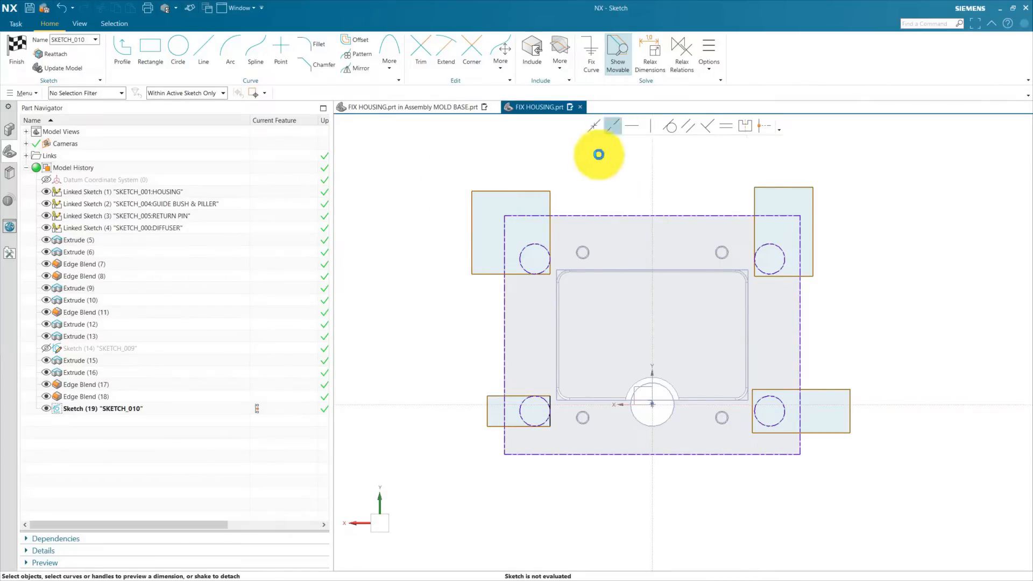
Make the upper-left rectangle's left and top edges collinear with the housing's outer boundary lines
click(612, 127)
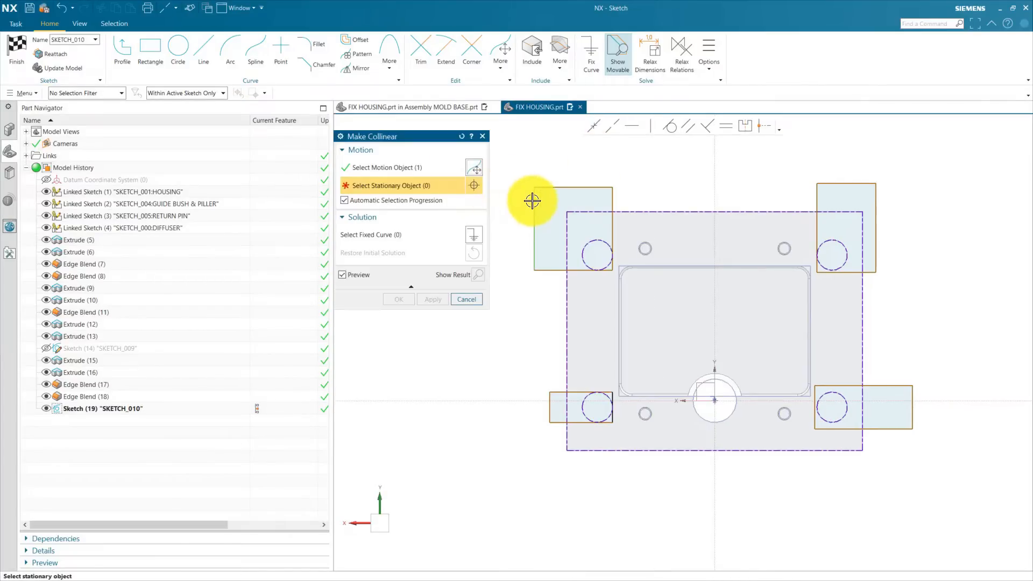
click(568, 321)
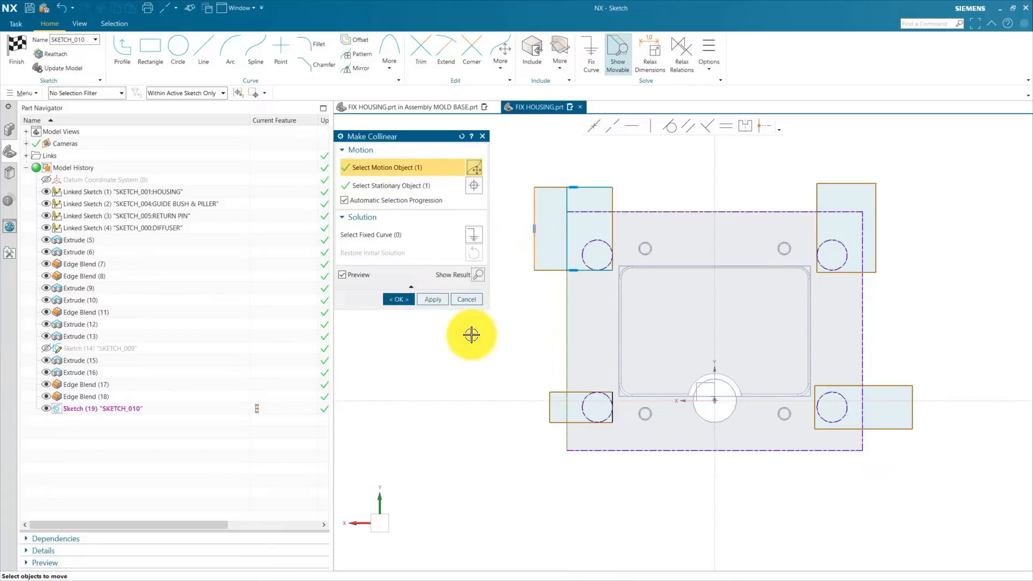
click(435, 301)
scroll(584, 188, up, 2)
click(584, 188)
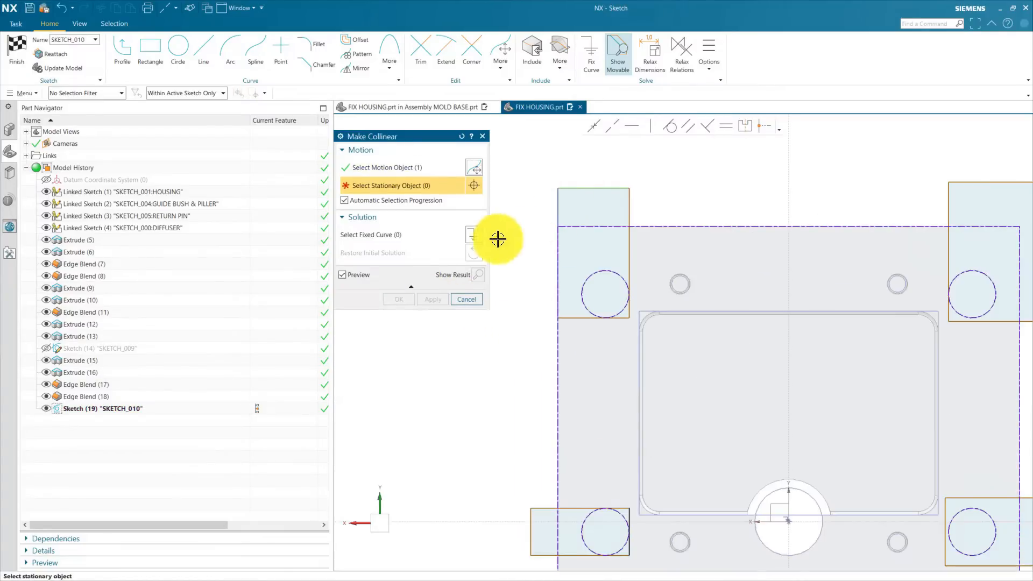
click(638, 227)
click(433, 299)
Make the upper-right rectangle's top and right edges collinear with the housing's outer boundary lines
scroll(496, 233, down, 4)
scroll(703, 214, up, 3)
click(699, 208)
click(494, 243)
click(437, 299)
scroll(740, 281, up, 2)
click(725, 280)
click(699, 279)
click(434, 299)
Make the outer side edges of the two lower rectangles collinear with the housing's right and left boundary lines
scroll(752, 222, down, 7)
scroll(763, 304, up, 6)
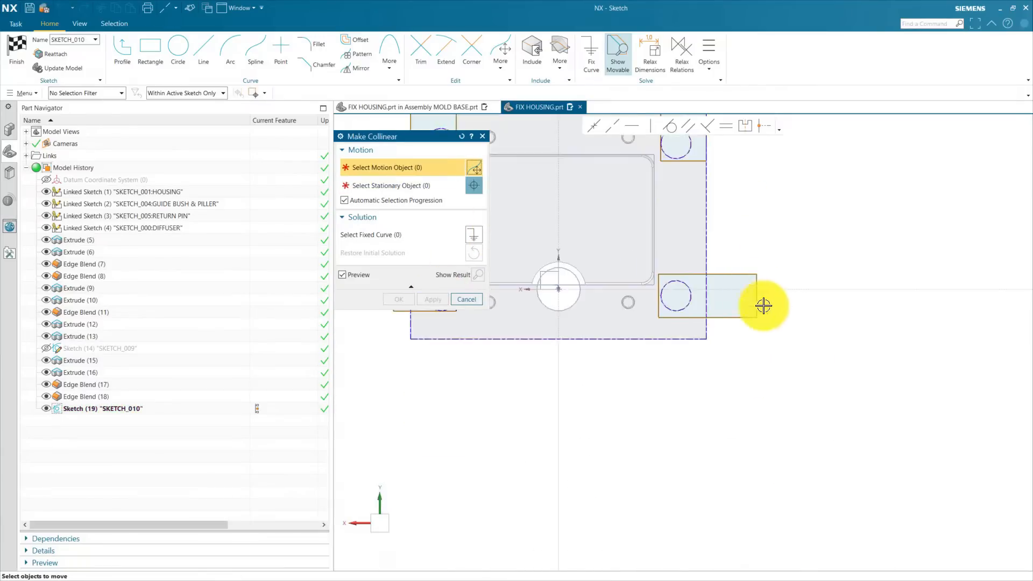
click(756, 287)
click(682, 254)
click(434, 299)
scroll(816, 327, down, 4)
scroll(560, 325, up, 7)
click(548, 296)
click(602, 221)
click(437, 299)
scroll(551, 355, down, 6)
Make the upper-right rectangle's bottom edge tangent to its corner hole circle
click(670, 126)
scroll(833, 167, up, 4)
click(693, 325)
click(669, 309)
click(437, 300)
Make the lower-right rectangle's top, left and bottom edges tangent to its hole circle, and finish the sketch
scroll(573, 216, down, 5)
scroll(611, 322, up, 6)
click(625, 313)
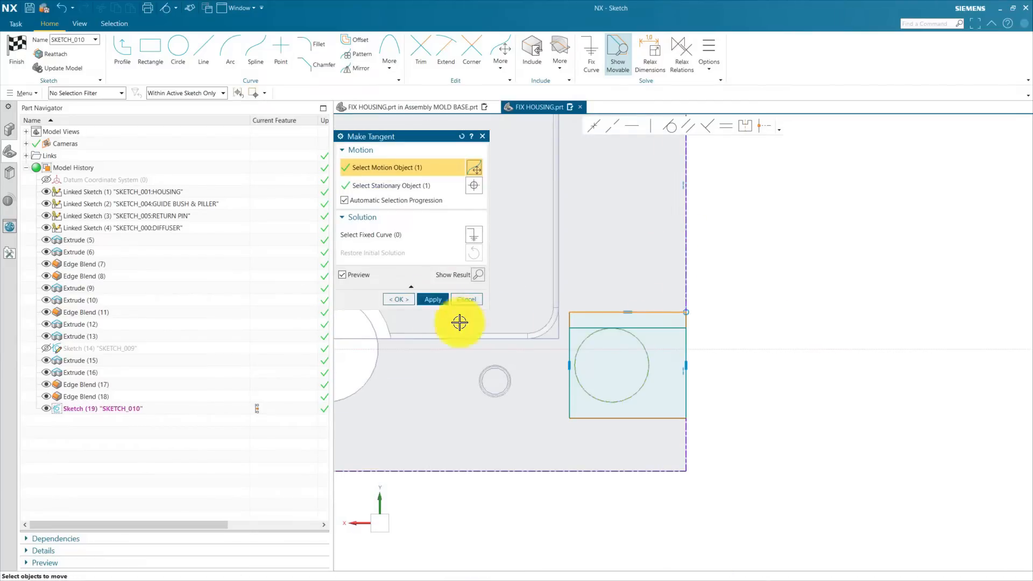
click(589, 365)
click(609, 418)
click(643, 384)
click(445, 300)
click(466, 299)
scroll(778, 306, down, 6)
scroll(603, 154, up, 2)
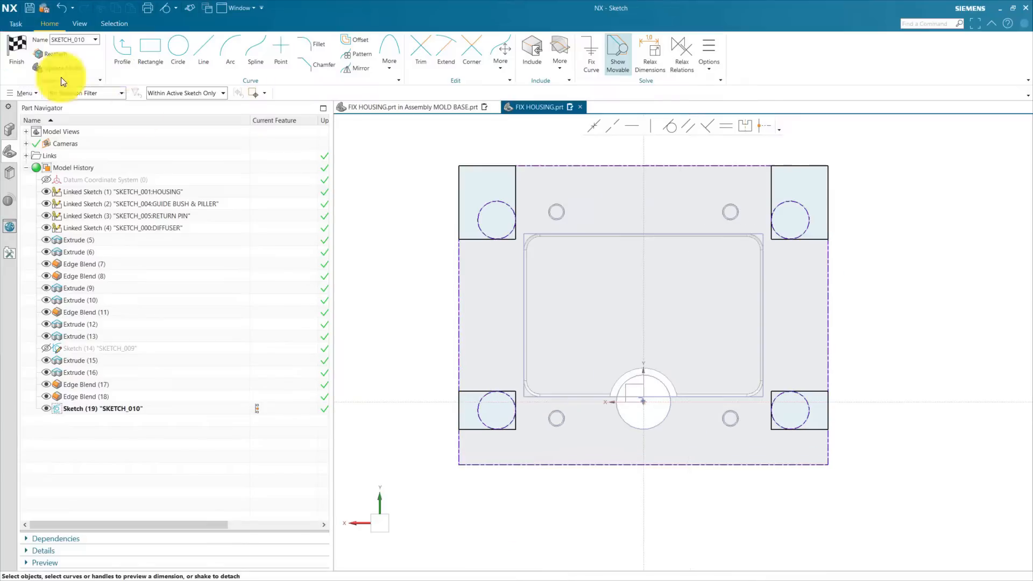
click(18, 48)
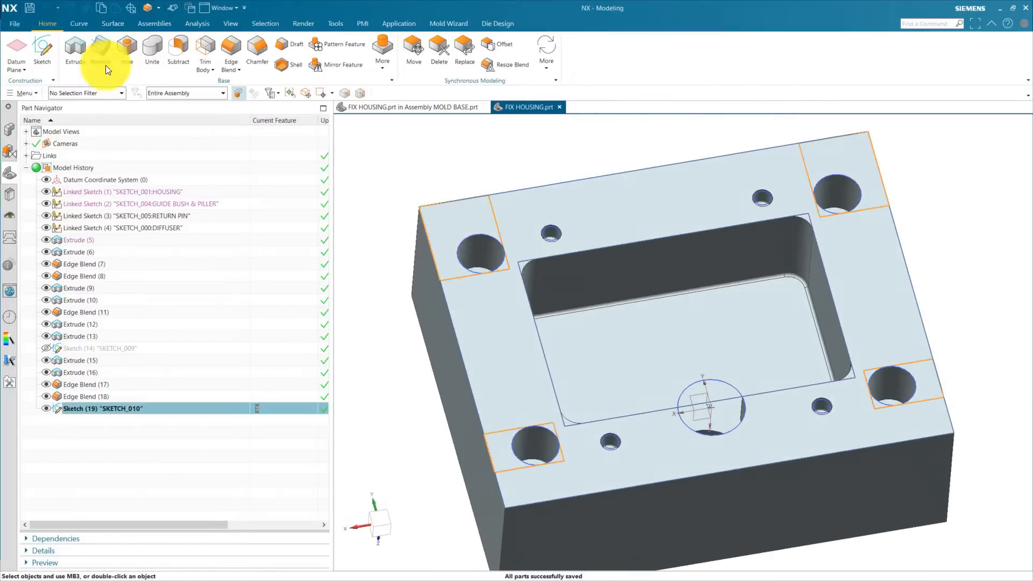
Extrude the four corner rectangles 5 mm into the housing, subtracting them from the body
click(75, 47)
click(435, 223)
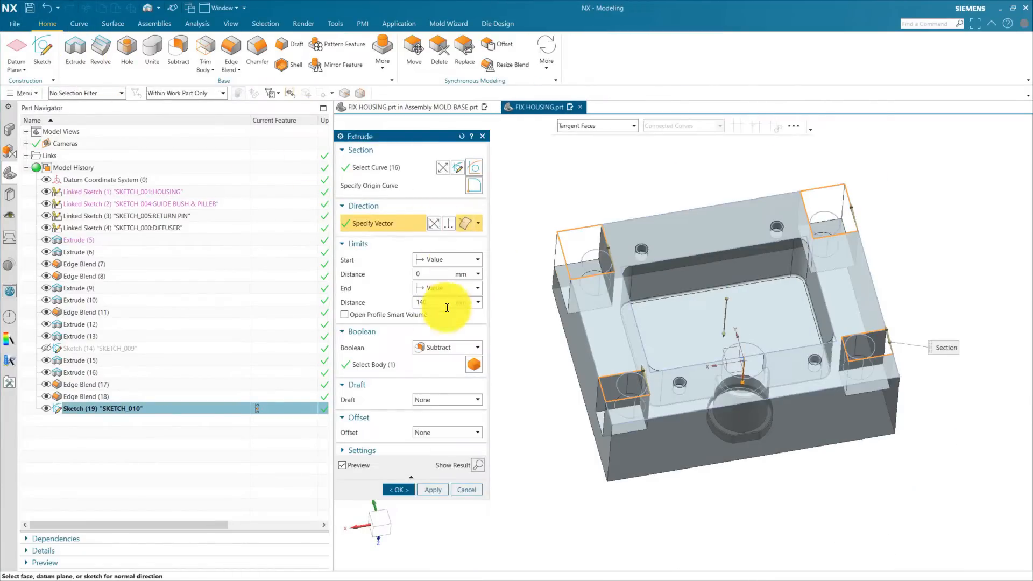
text(5)
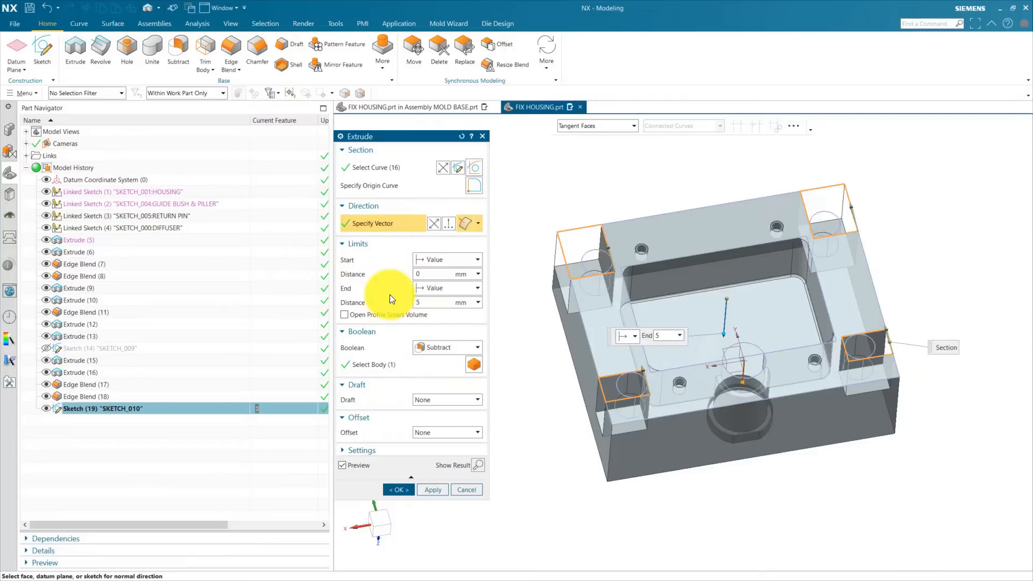
scroll(731, 334, down, 3)
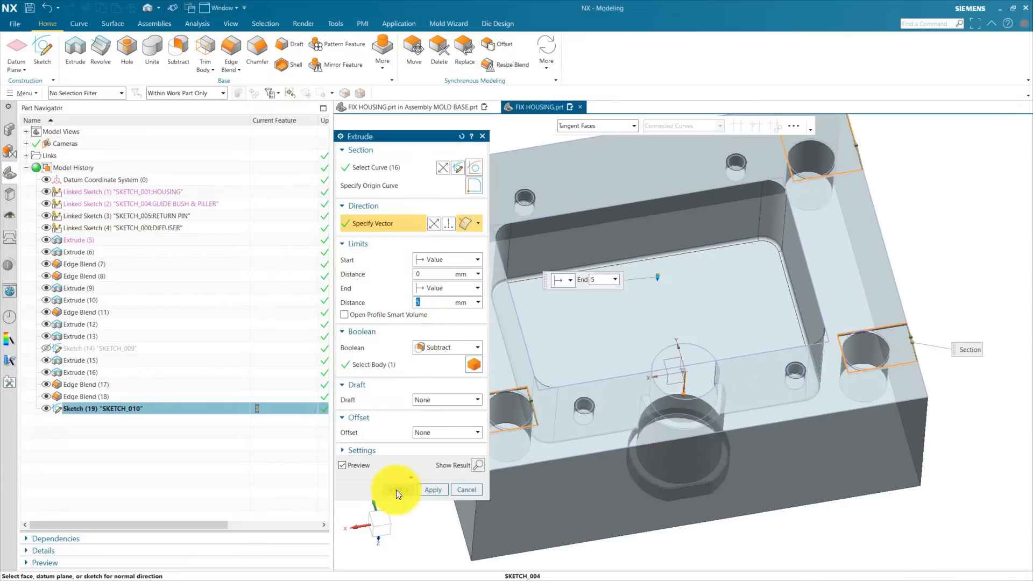
click(398, 489)
Replace the small floor slivers between the large corner holes and their recess corners with the housing's pocket-side face
scroll(491, 366, down, 3)
scroll(491, 366, down, 2)
scroll(500, 279, up, 5)
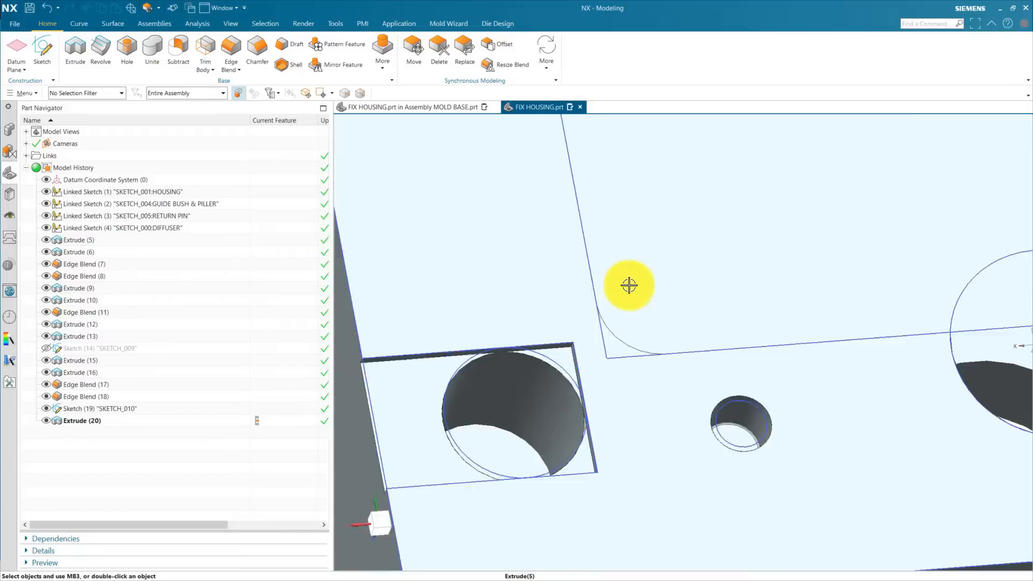
click(467, 51)
scroll(587, 334, down, 4)
click(586, 326)
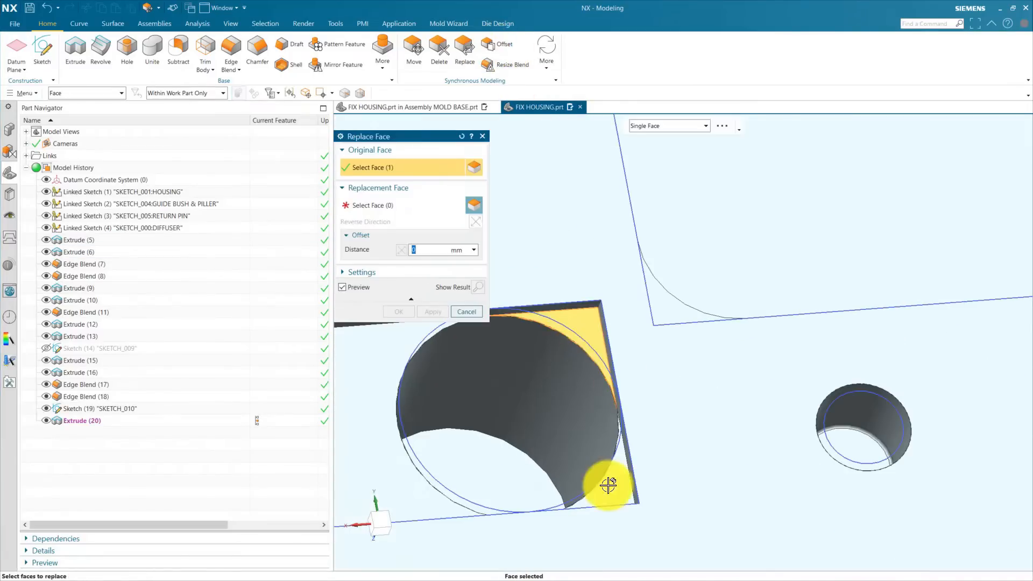
click(613, 488)
scroll(619, 446, up, 5)
scroll(627, 282, down, 5)
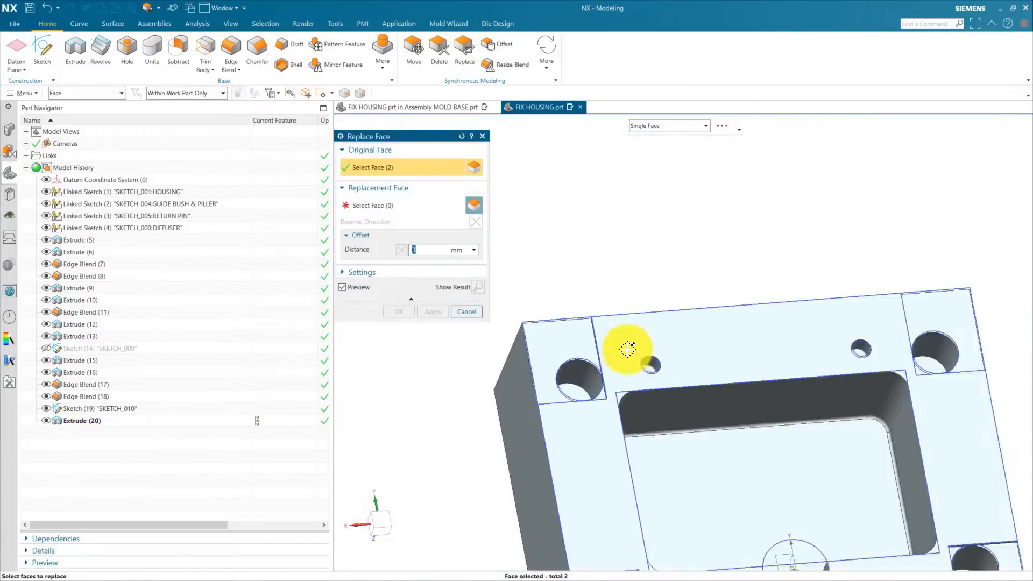
scroll(583, 388, up, 5)
click(583, 387)
scroll(634, 378, down, 5)
click(605, 349)
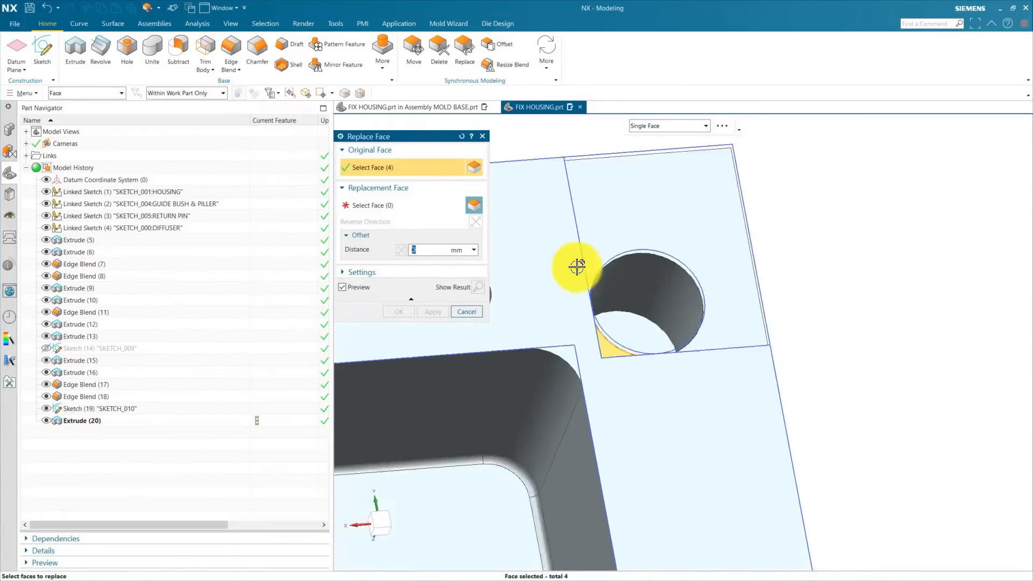
scroll(581, 262, up, 5)
scroll(634, 403, down, 5)
click(607, 380)
click(587, 287)
scroll(699, 350, up, 5)
scroll(645, 240, down, 3)
middle_click(645, 240)
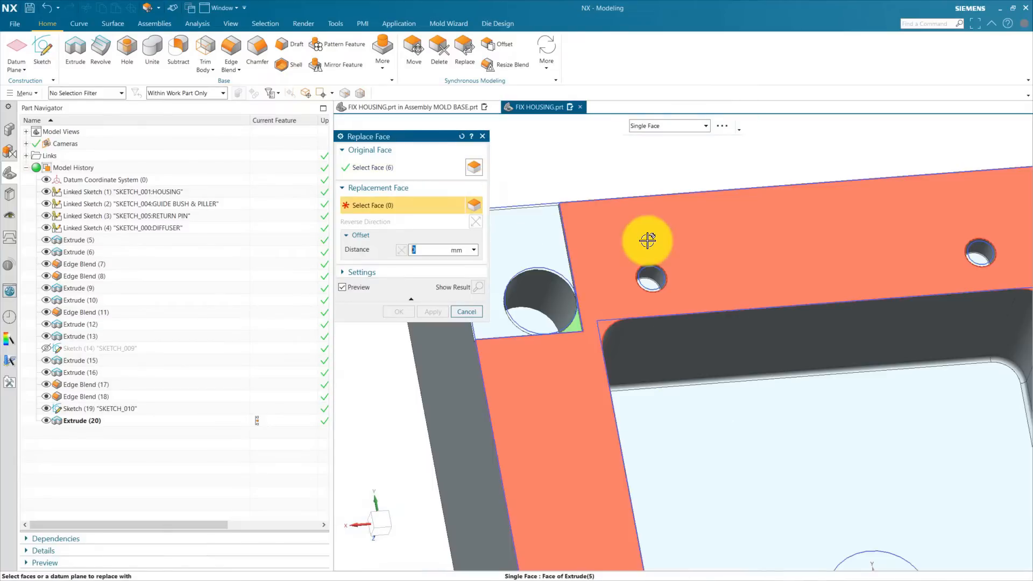
click(645, 240)
scroll(589, 230, up, 5)
scroll(569, 307, down, 5)
middle_drag(568, 307, 607, 322)
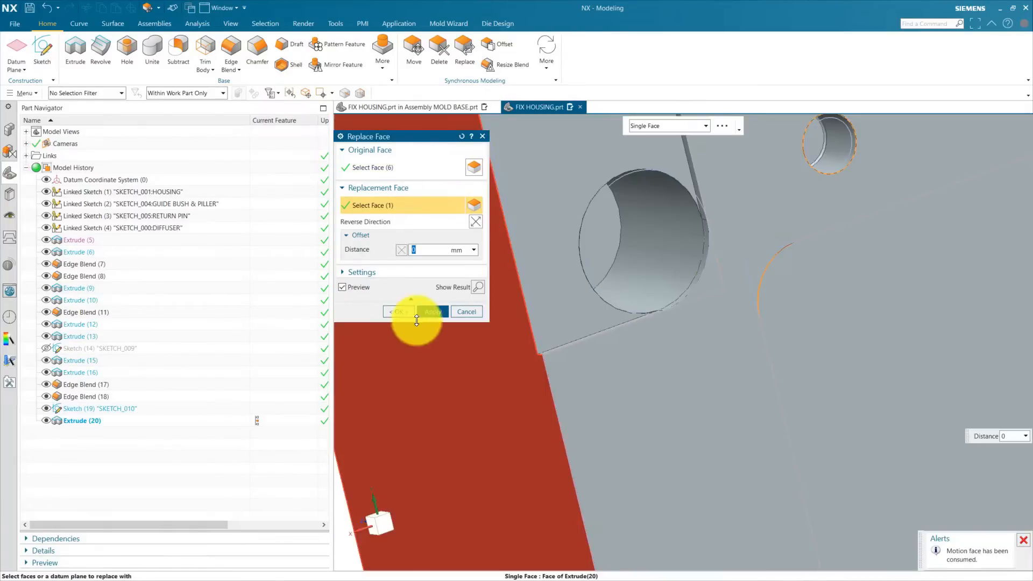
click(402, 314)
middle_drag(511, 231, 480, 239)
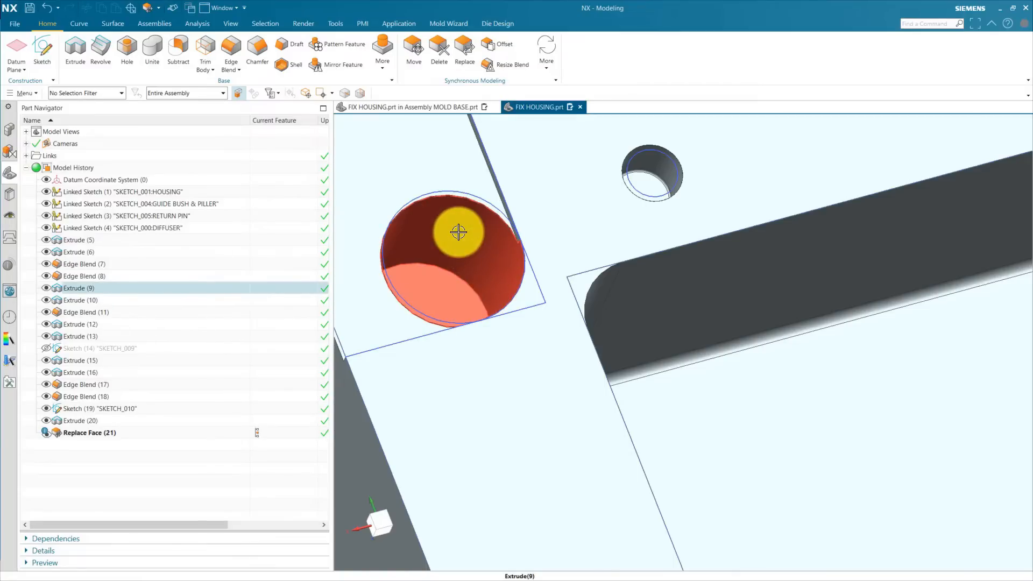
Offset the wall faces of the four large corner holes inward by 5 mm
scroll(460, 237, up, 3)
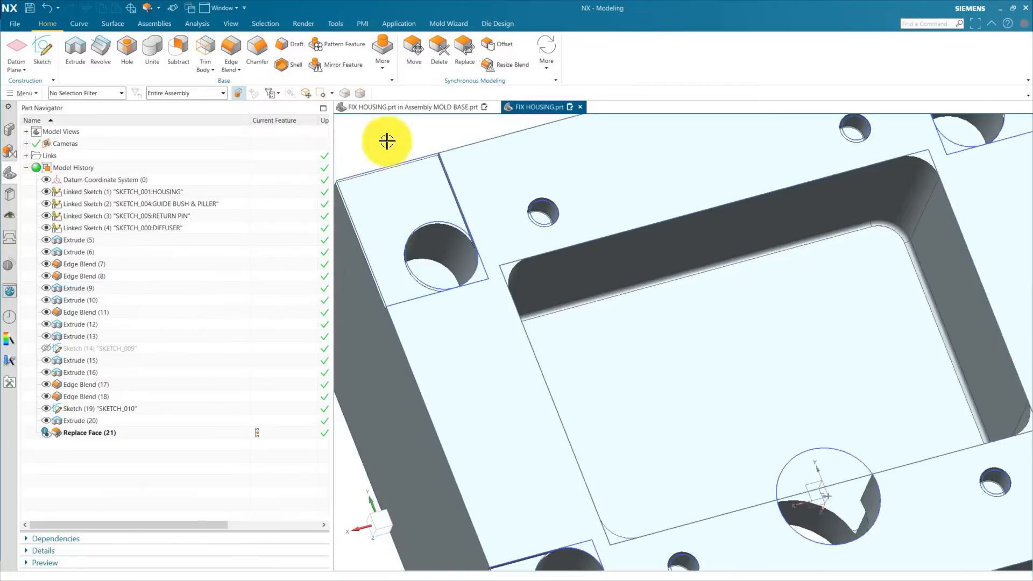
click(497, 50)
scroll(617, 246, down, 3)
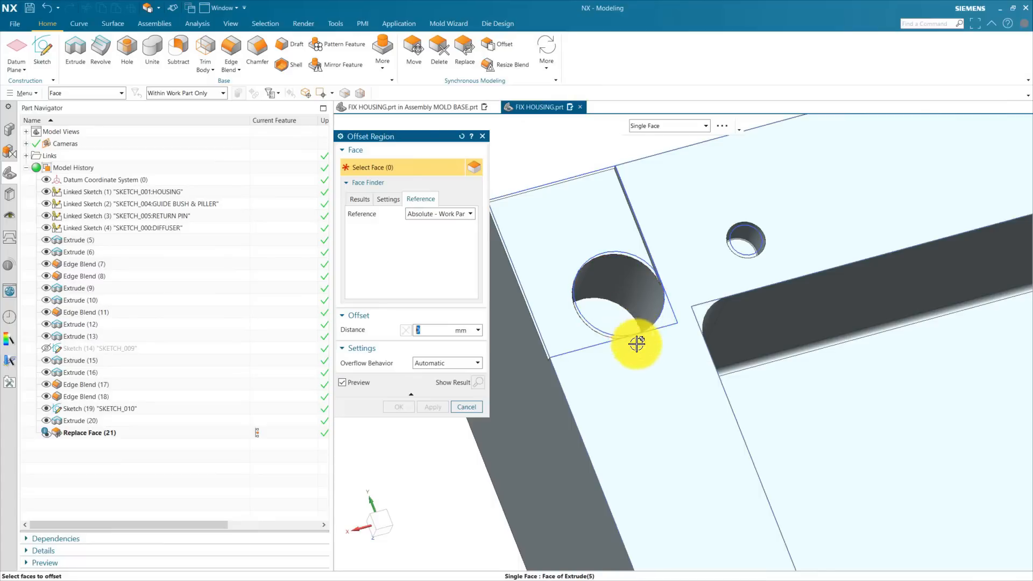
click(641, 289)
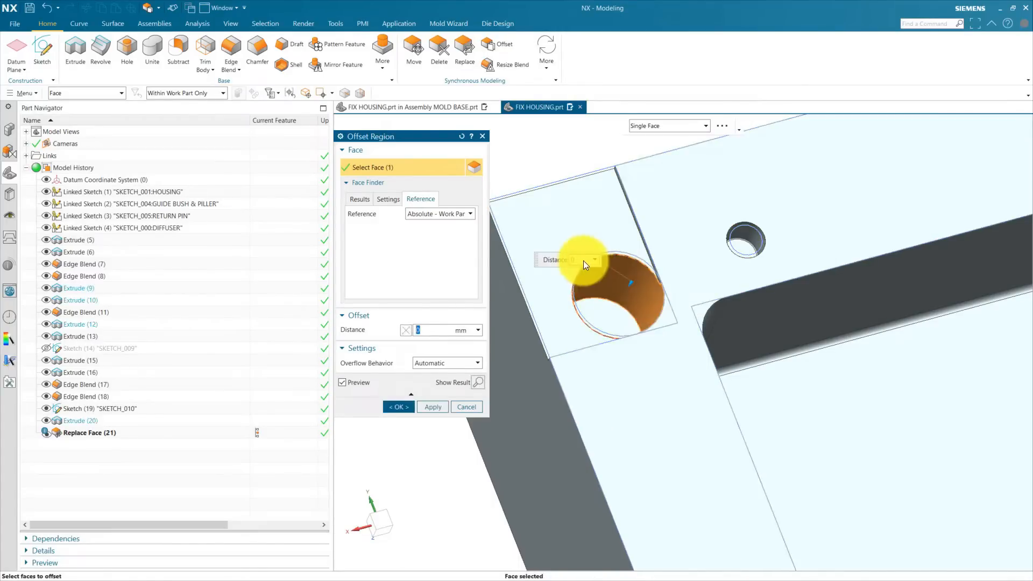
text(5)
key(Return)
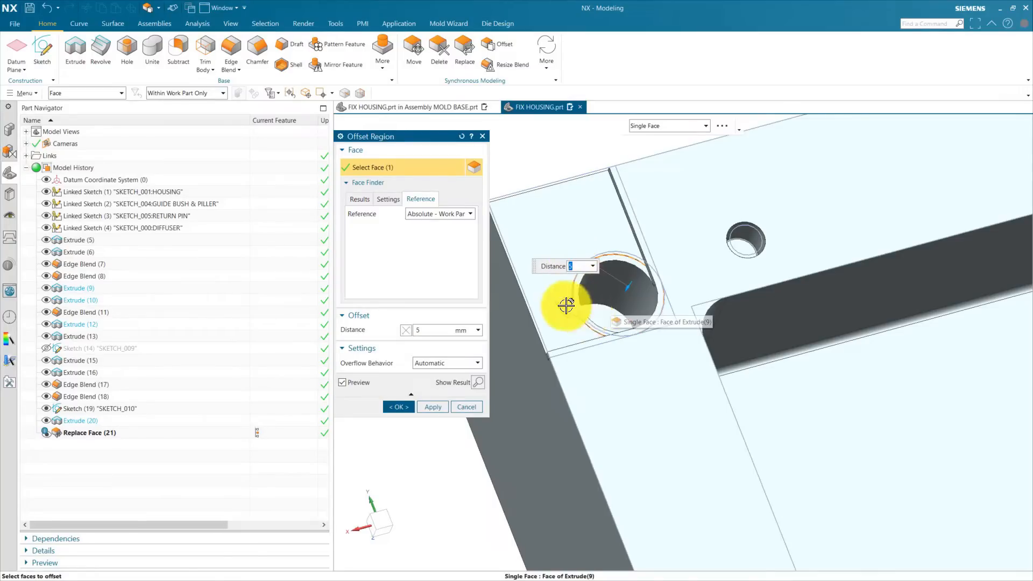
scroll(578, 315, down, 6)
scroll(693, 207, up, 5)
click(679, 234)
scroll(679, 235, down, 5)
scroll(734, 301, up, 4)
click(677, 320)
scroll(736, 322, down, 4)
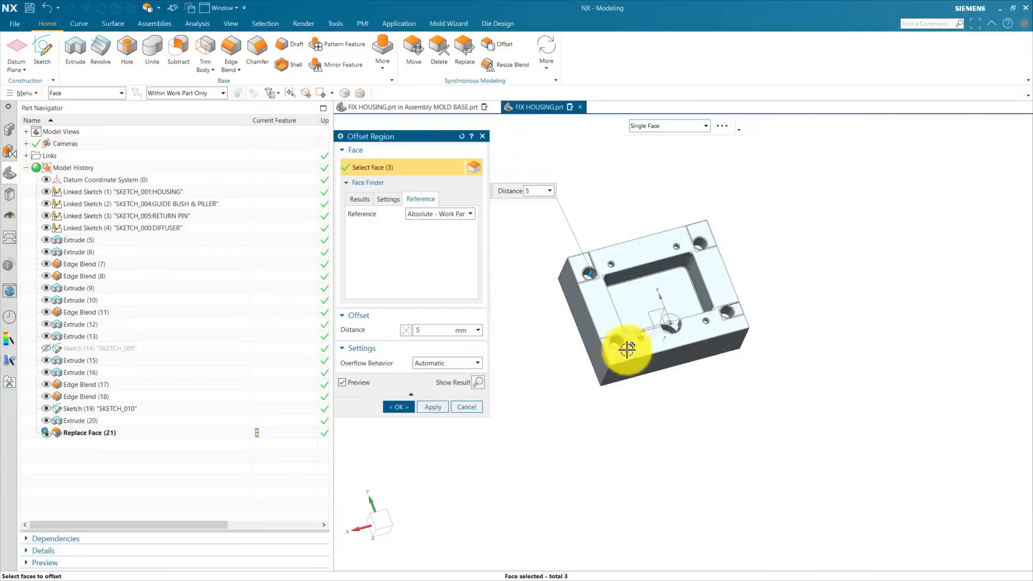
scroll(669, 339, up, 5)
click(406, 405)
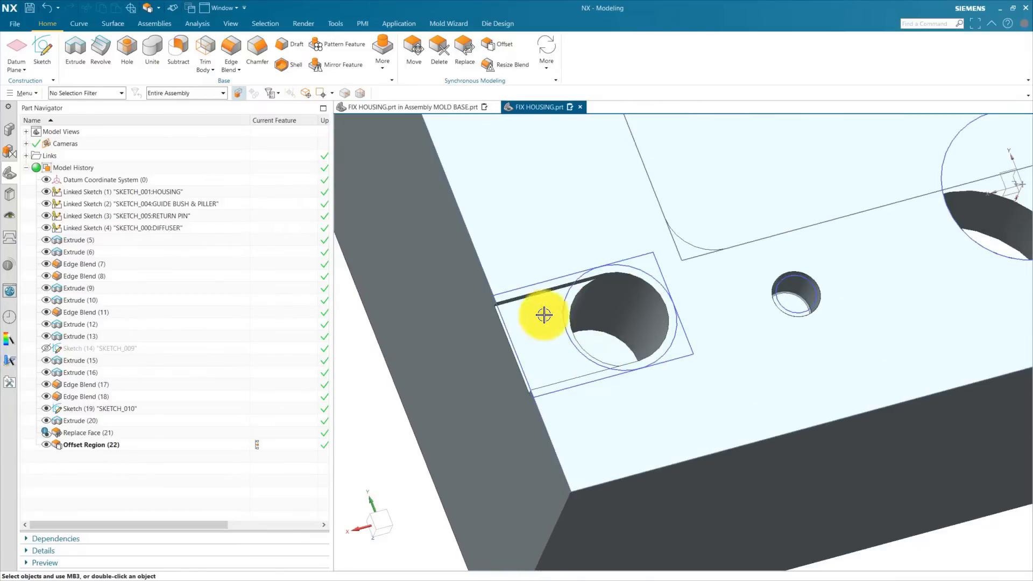
Blend the floor edges of the four large corner holes with a 3 mm radius
scroll(530, 338, up, 3)
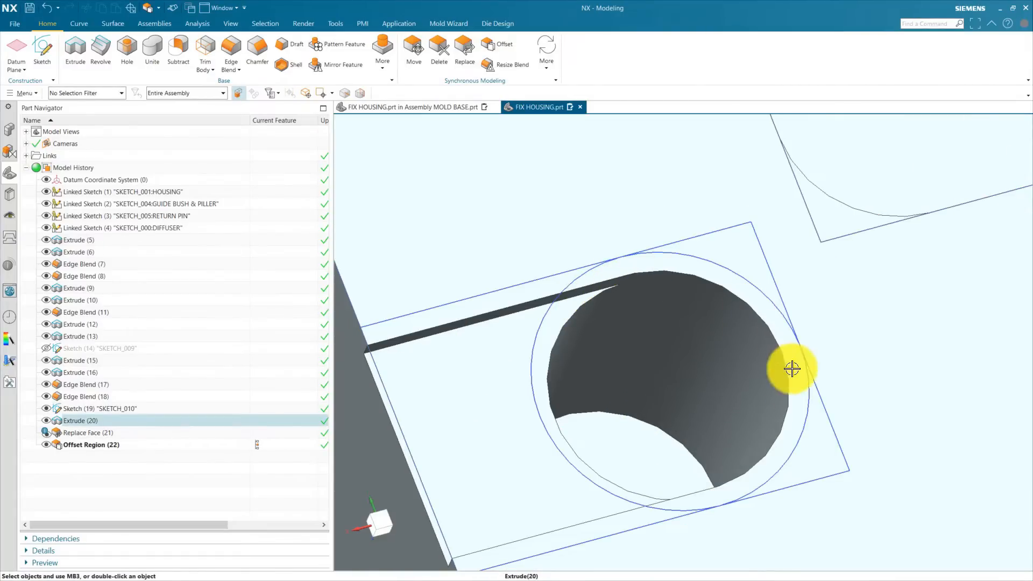
key(ctrl+f)
click(230, 50)
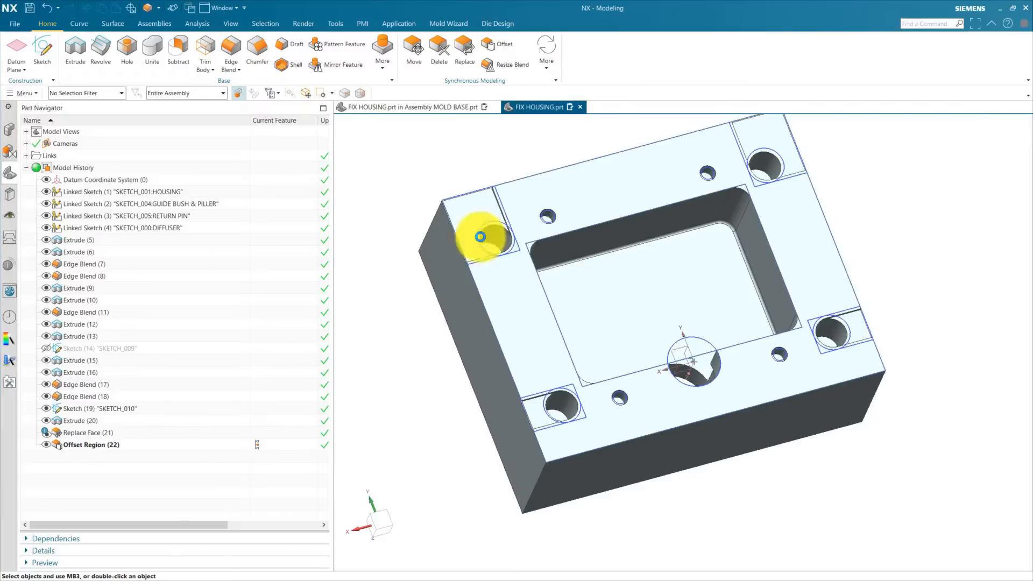
scroll(487, 237, up, 5)
click(569, 286)
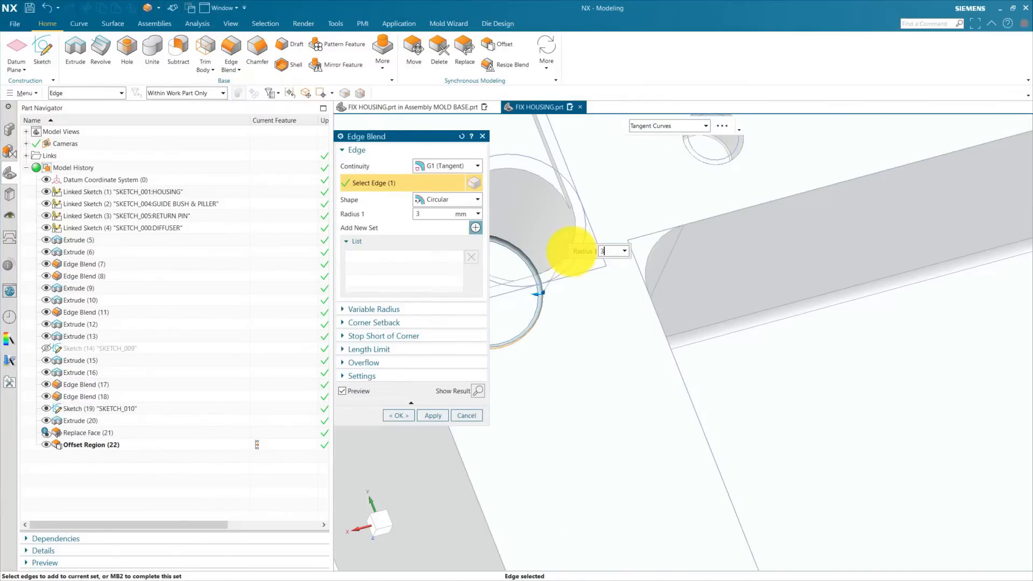
scroll(572, 255, down, 5)
click(691, 243)
click(772, 383)
scroll(517, 422, up, 3)
click(503, 460)
middle_click(586, 389)
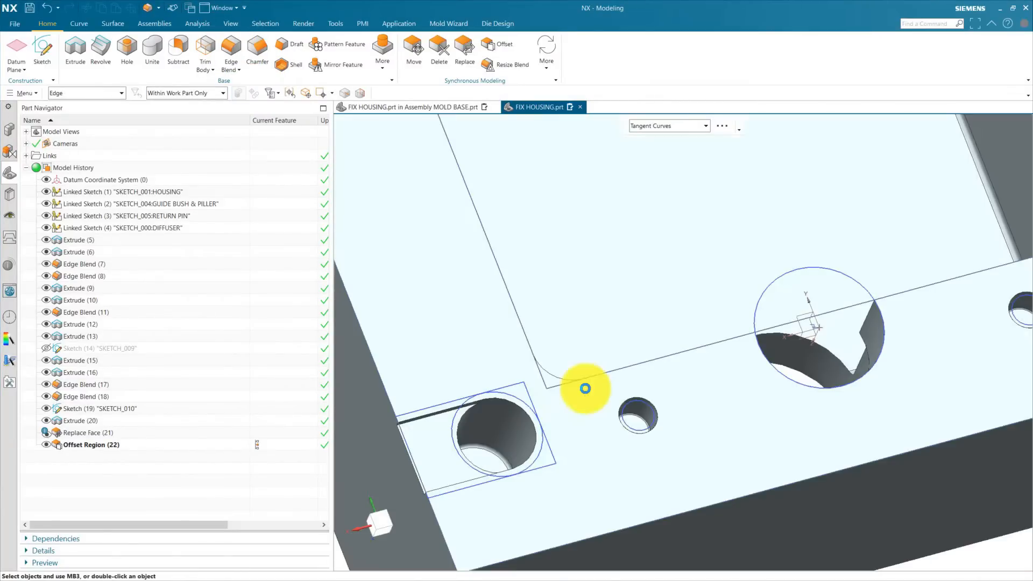
Create a sketch on the housing's front side face with the X axis as the horizontal reference
scroll(585, 388, down, 6)
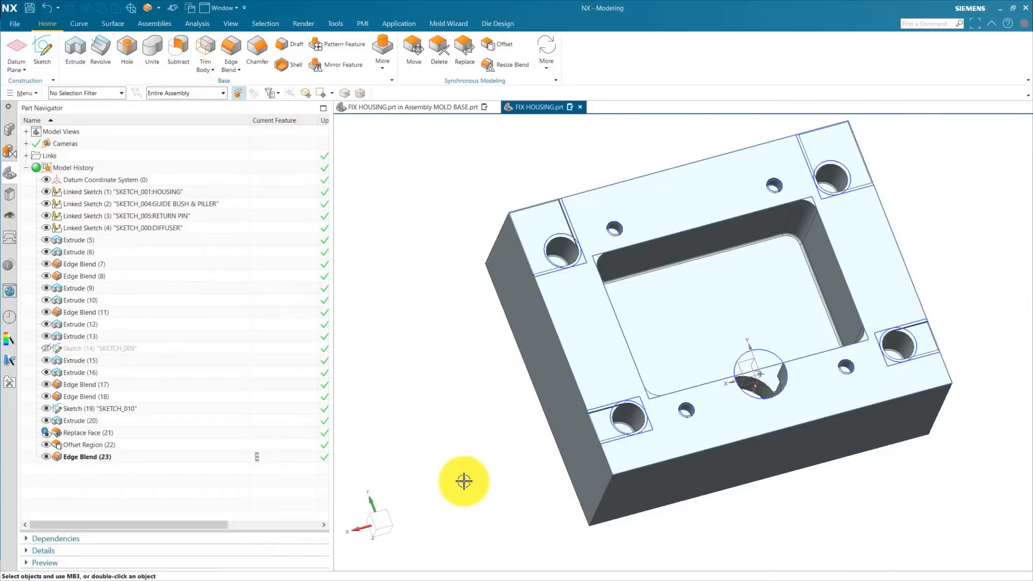
middle_drag(860, 495, 703, 413)
key(Home)
click(49, 43)
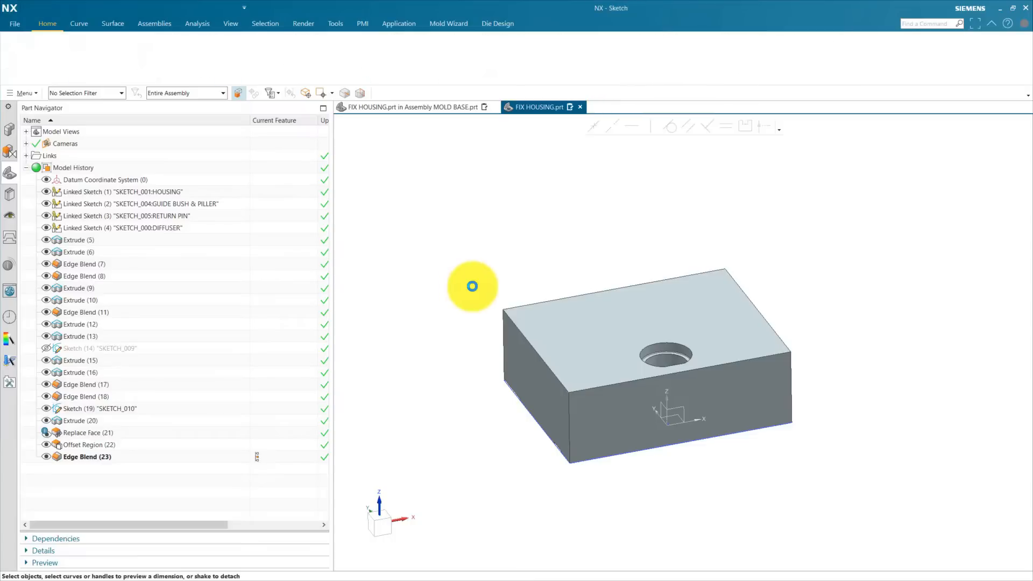
click(624, 441)
click(385, 256)
click(749, 429)
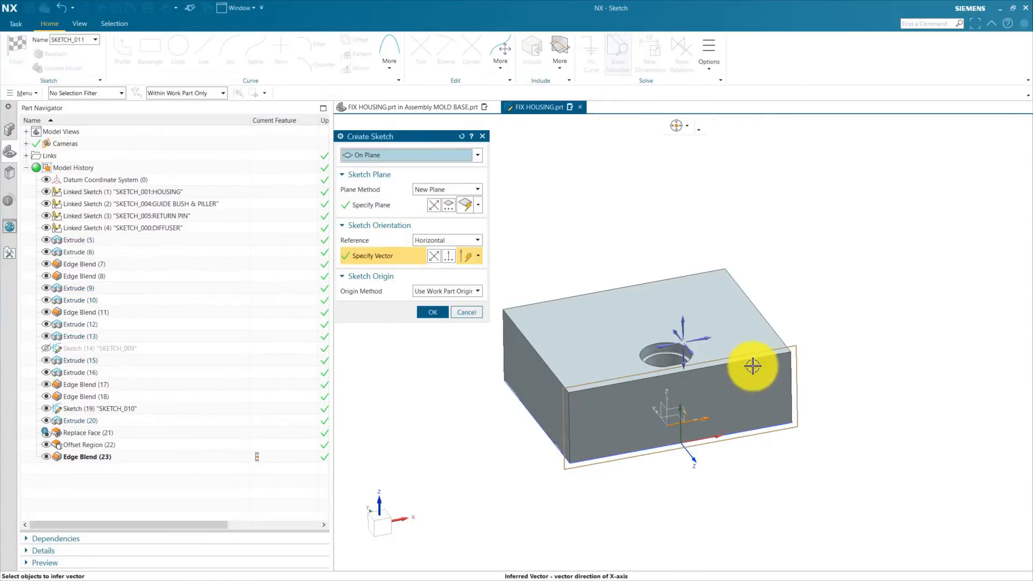
click(435, 313)
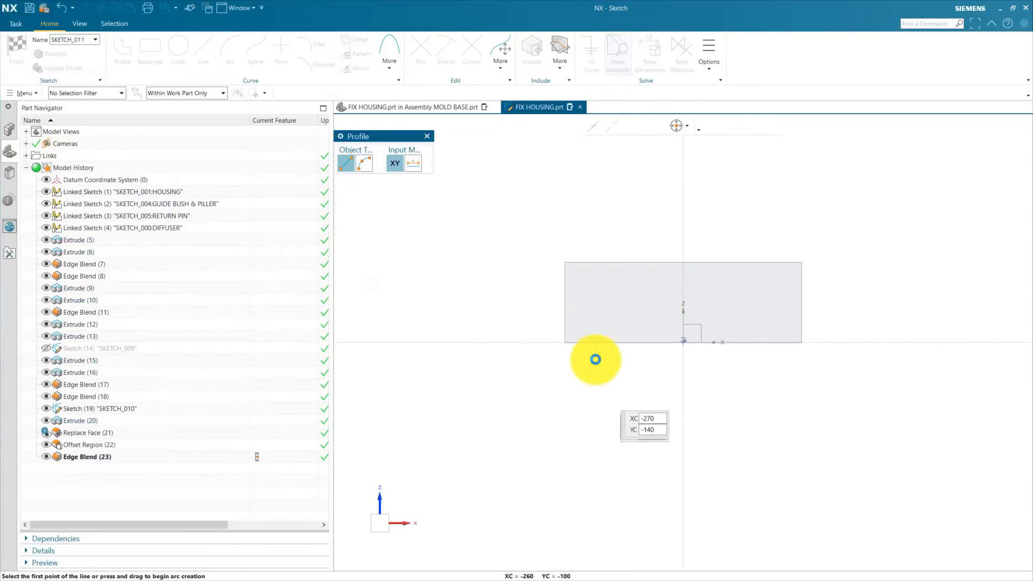
Include the front face's top and side edges in the sketch as reference curves
scroll(476, 364, up, 3)
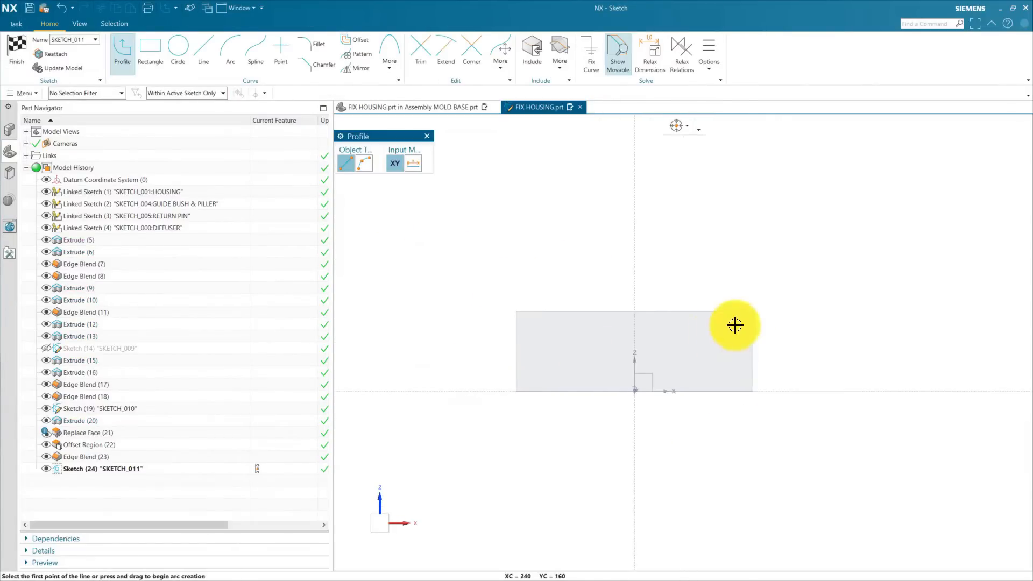
click(541, 61)
scroll(563, 308, down, 3)
click(583, 366)
middle_click(489, 267)
click(473, 203)
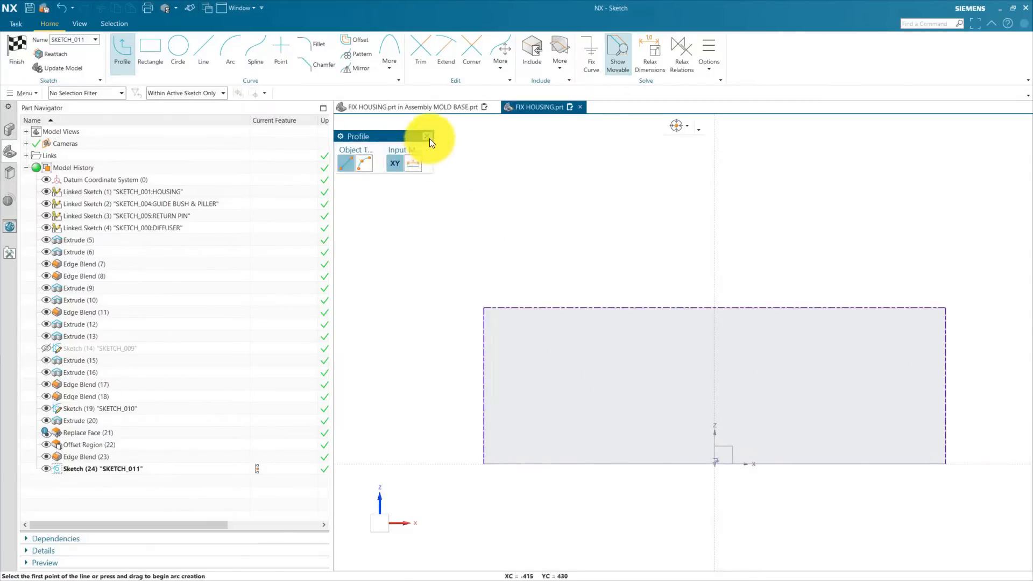
key(Escape)
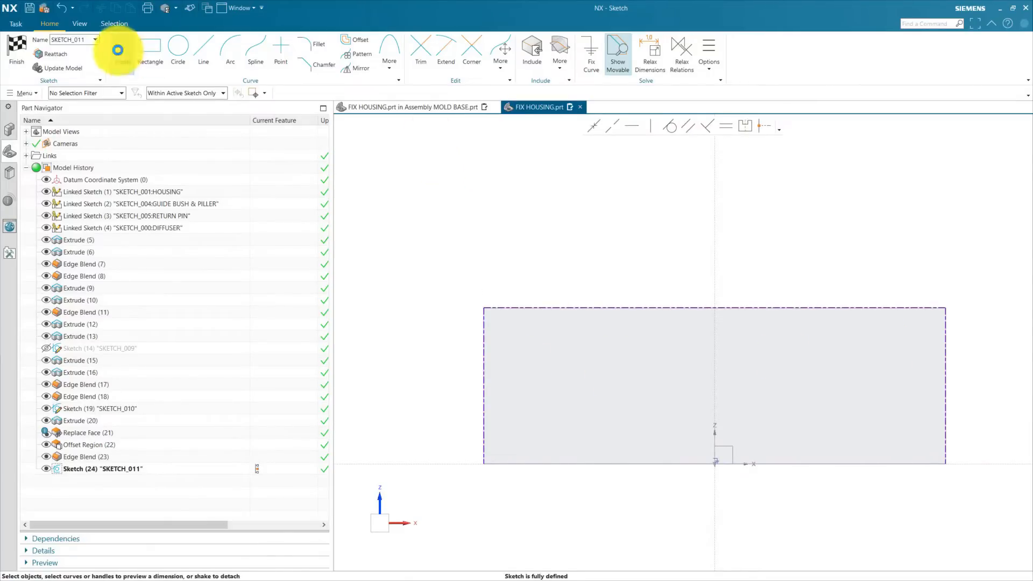
Sketch a closed four-sided profile with a slanted lower edge straddling the face's left edge, below the top corner
click(123, 48)
click(464, 342)
scroll(486, 336, down, 1)
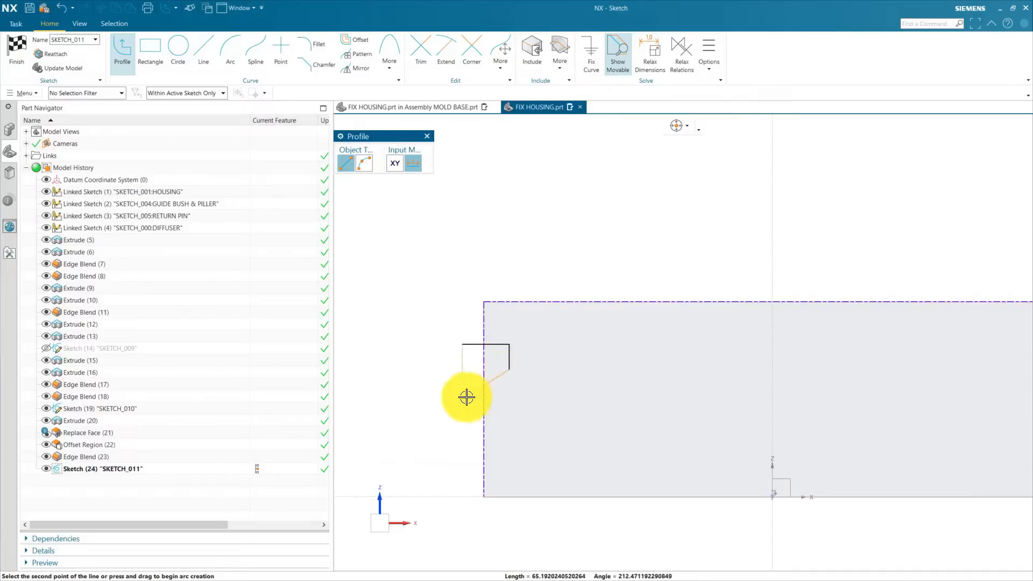
scroll(465, 368, down, 2)
click(463, 323)
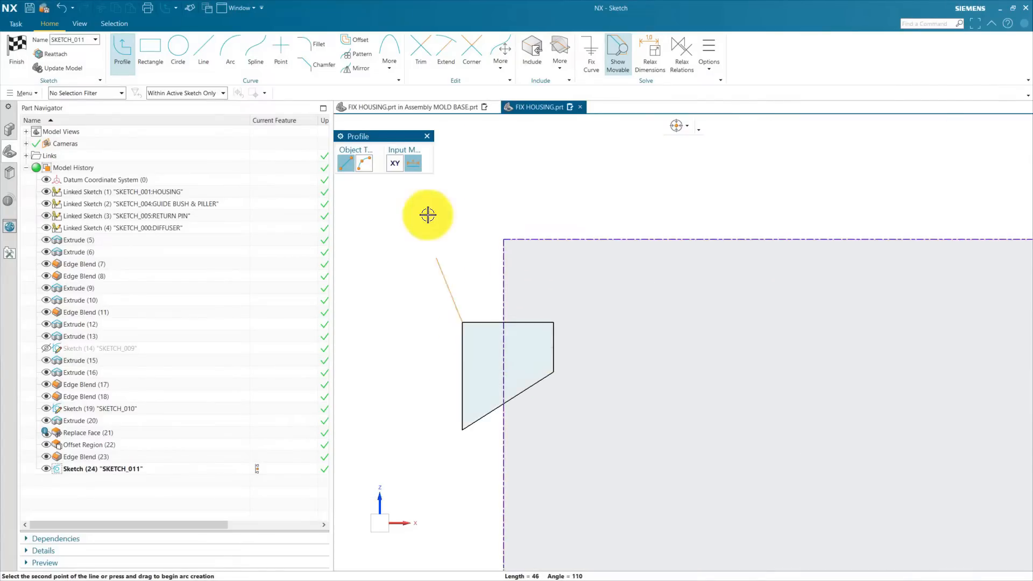
key(Escape)
scroll(436, 254, up, 1)
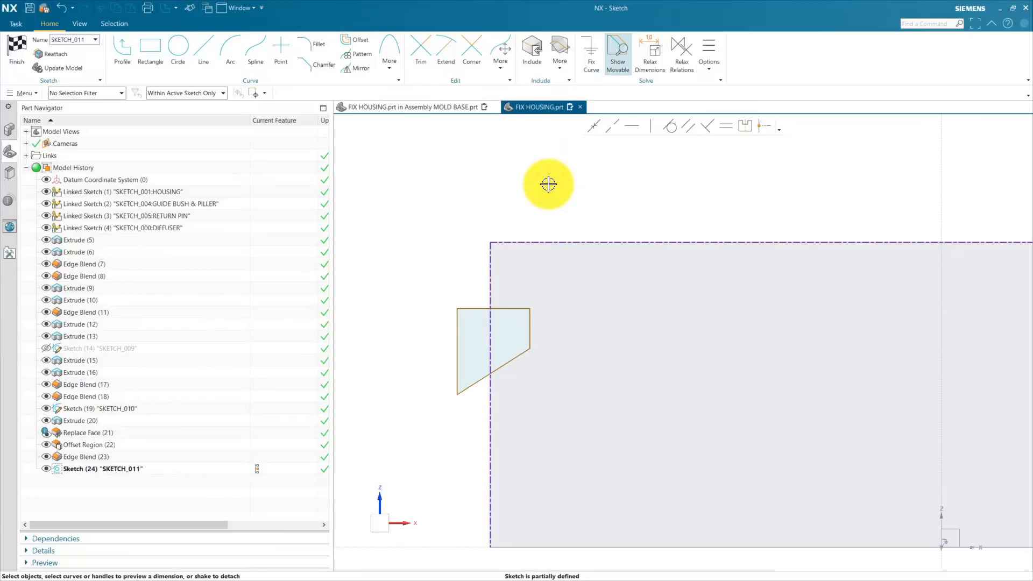
Dimension the profile's top edge 40 mm below the face's top edge and enlarge the dimension text
click(511, 242)
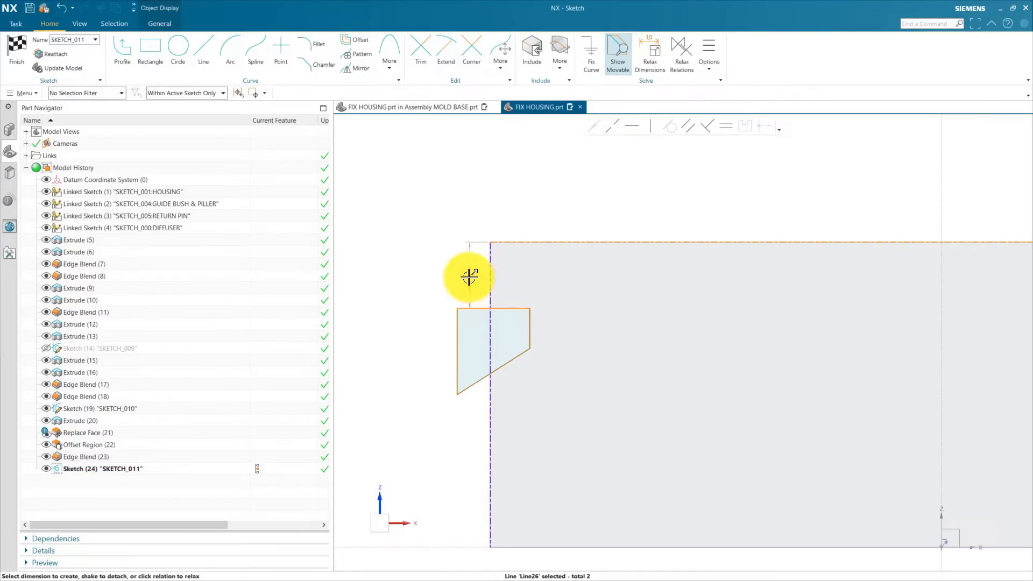
click(437, 286)
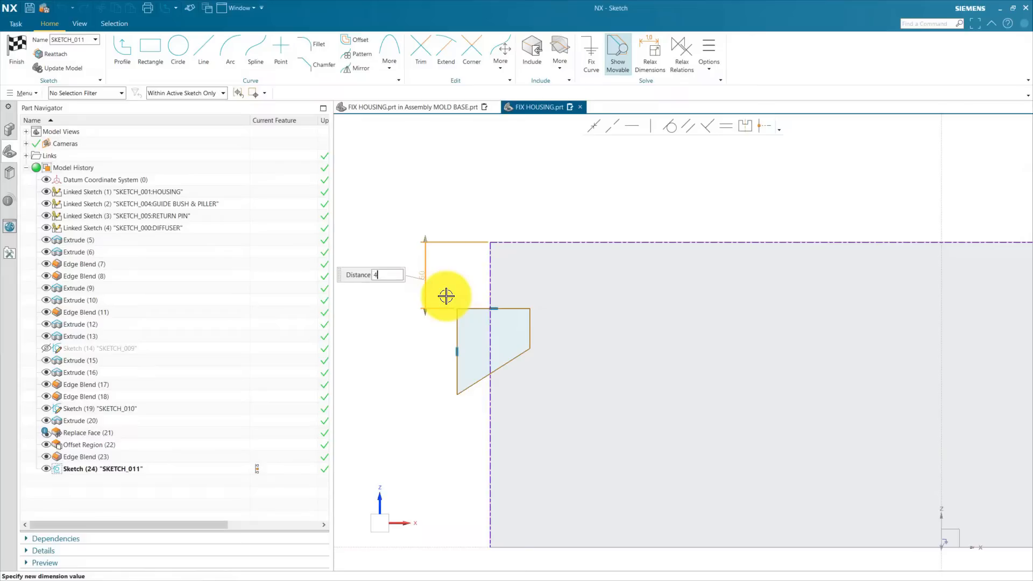
key(Return)
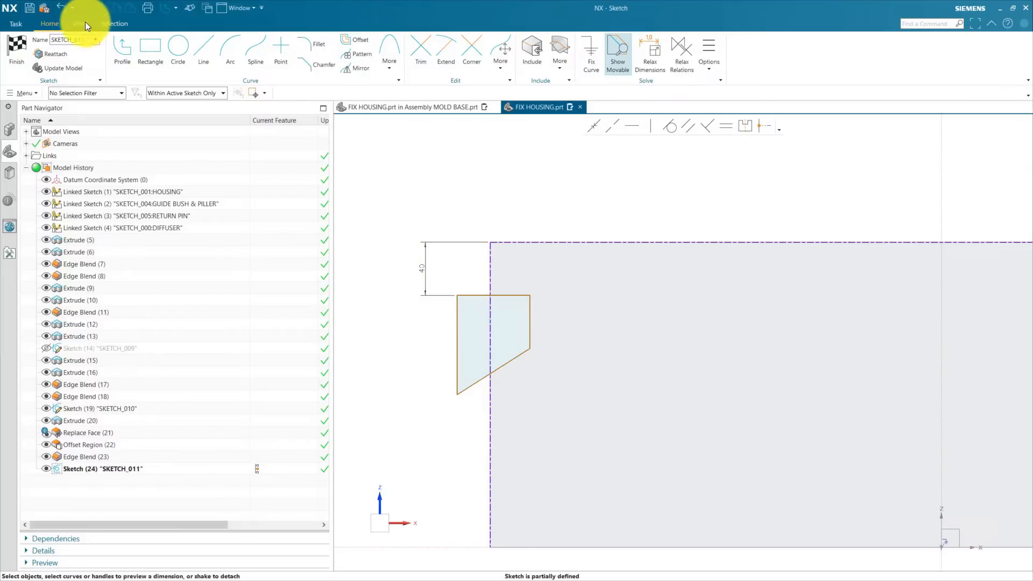
click(79, 23)
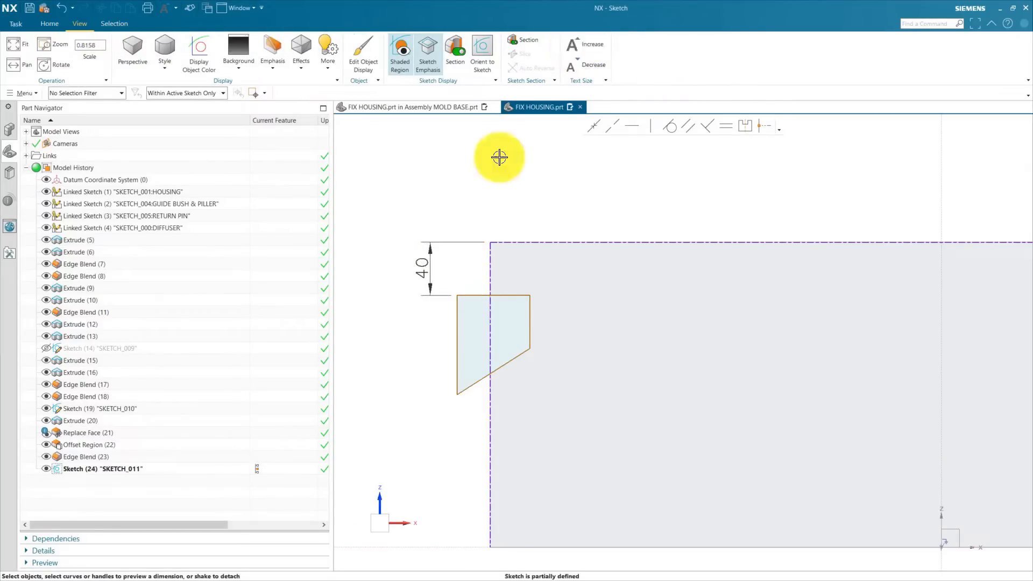
click(49, 24)
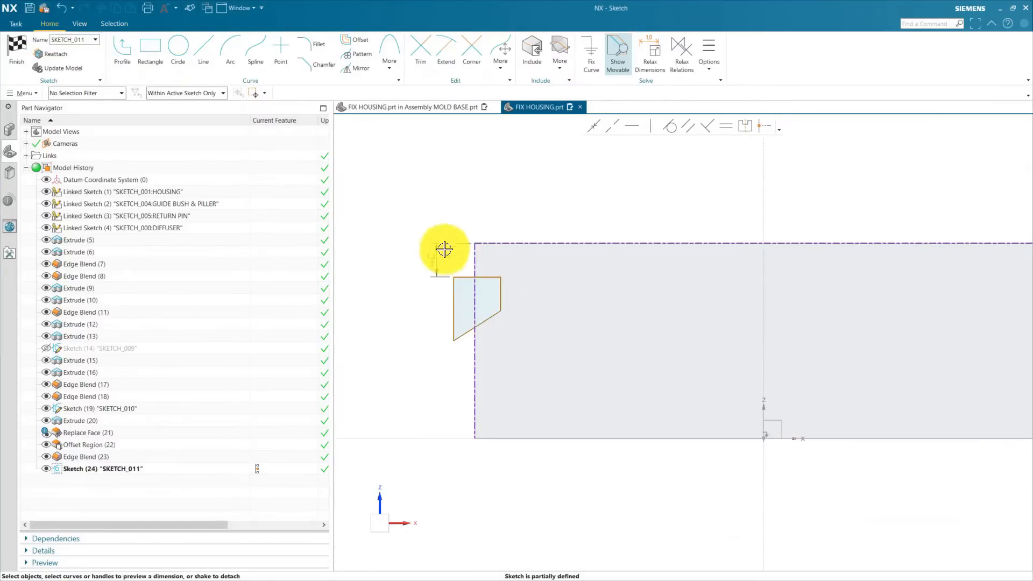
Dimension the left profile's outer edge 10 mm outside the face's side edge and its inner edge 30 mm inside it
scroll(431, 251, up, 1)
click(532, 258)
click(490, 311)
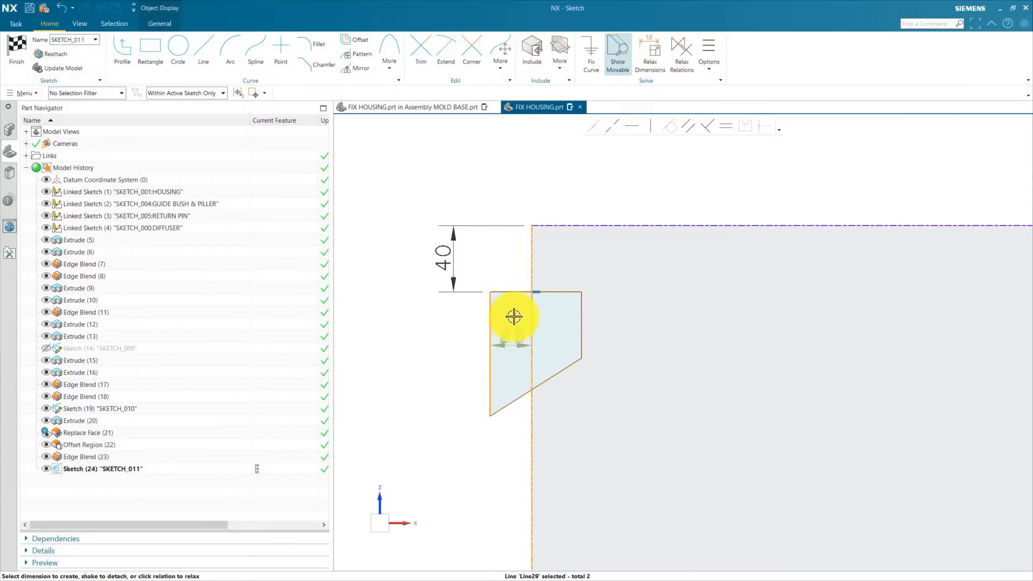
click(520, 180)
text(10)
key(Return)
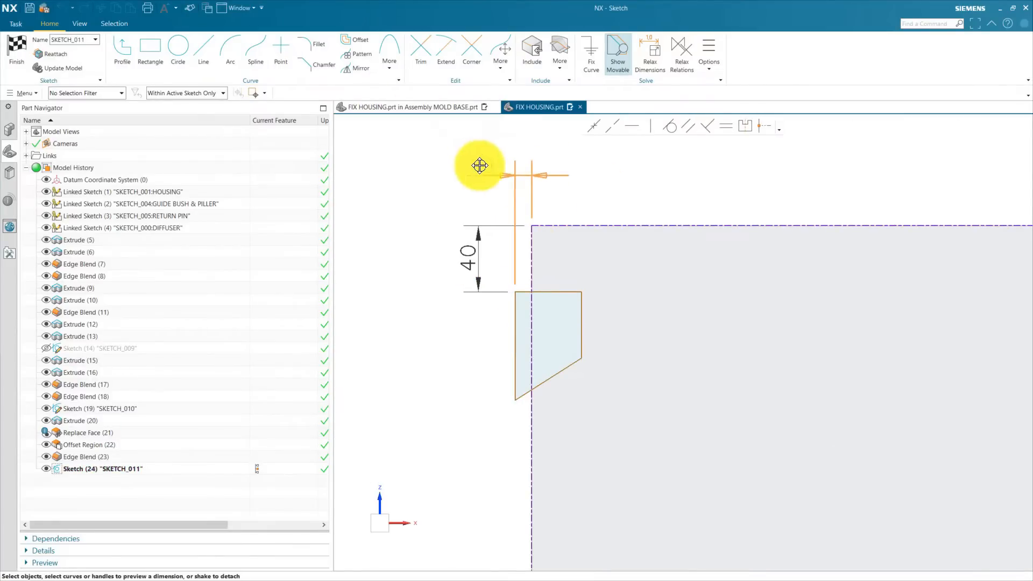
scroll(515, 268, down, 1)
click(512, 166)
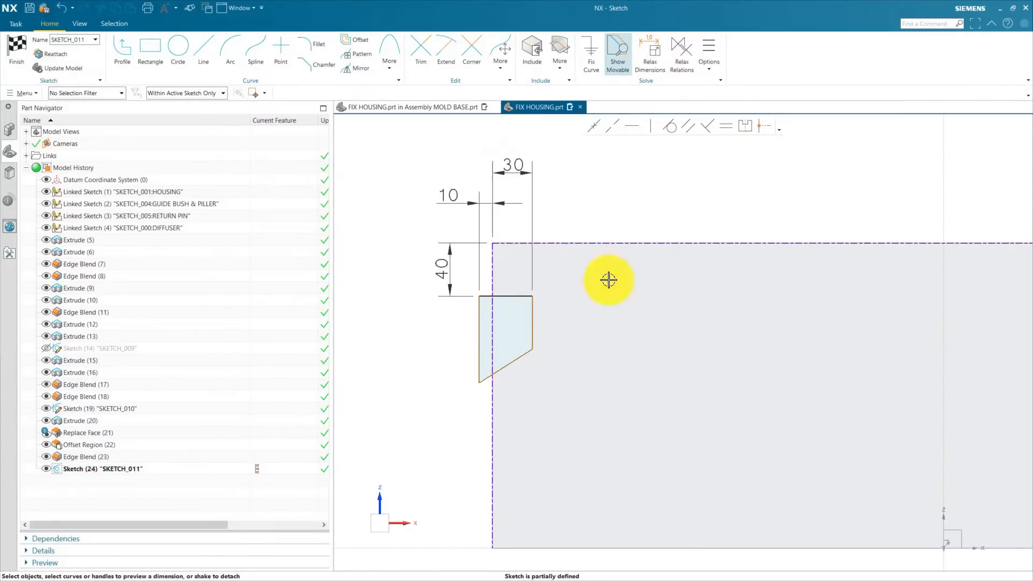
Dimension the left profile's inner edge to 30 mm high and its slanted edge at 30° to the top edge
click(532, 319)
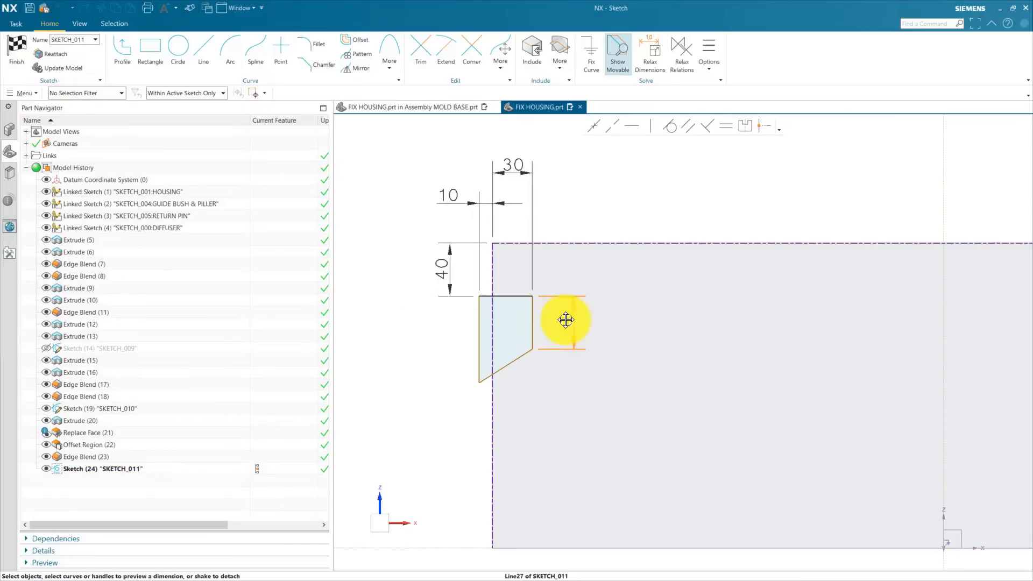
scroll(515, 316, up, 2)
click(510, 287)
click(509, 376)
drag(507, 329, 374, 369)
text(30)
key(Return)
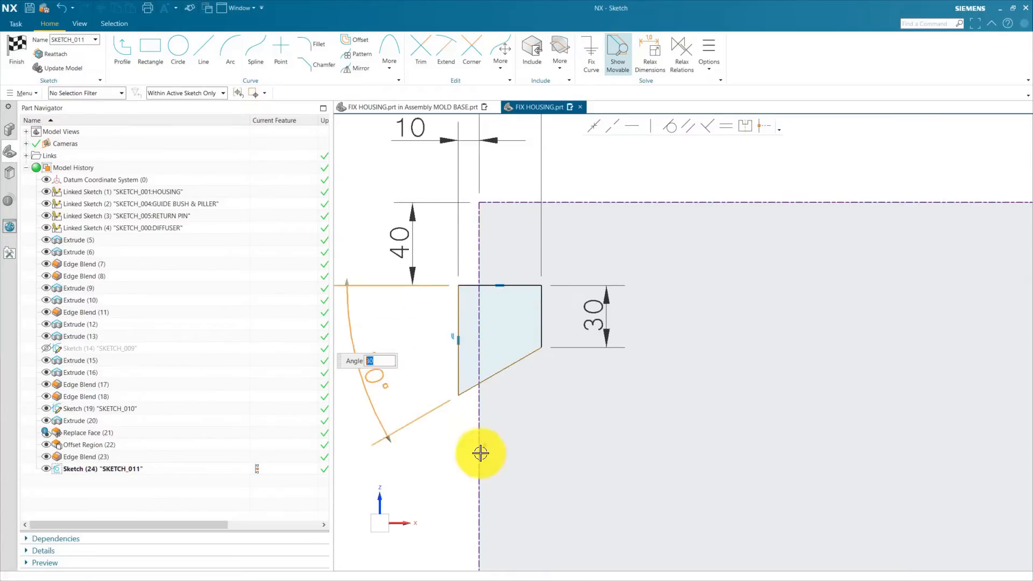
scroll(470, 301, down, 3)
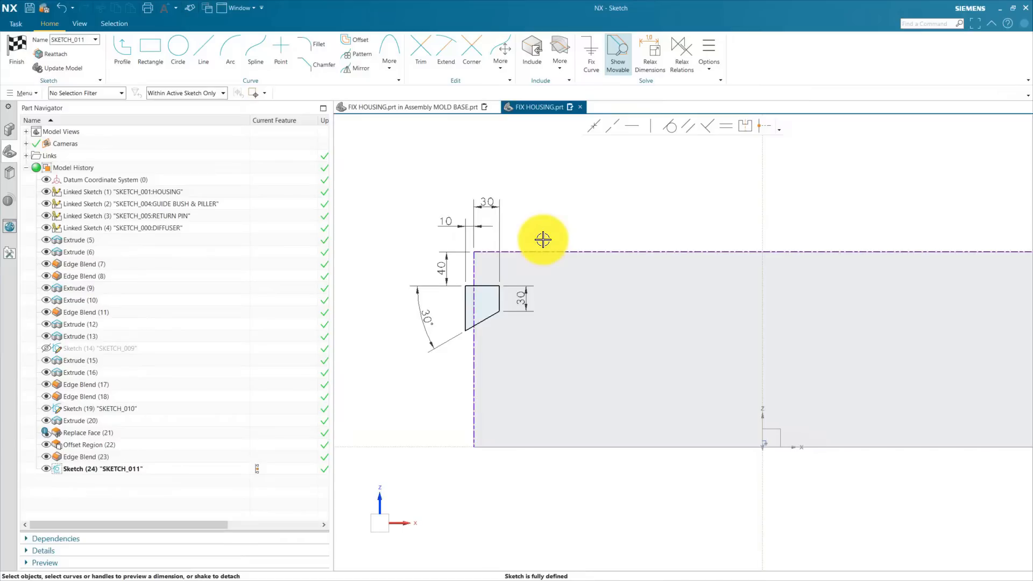
Sketch a matching closed four-sided profile with a slanted lower edge straddling the face's right edge
scroll(543, 239, down, 2)
scroll(409, 271, down, 1)
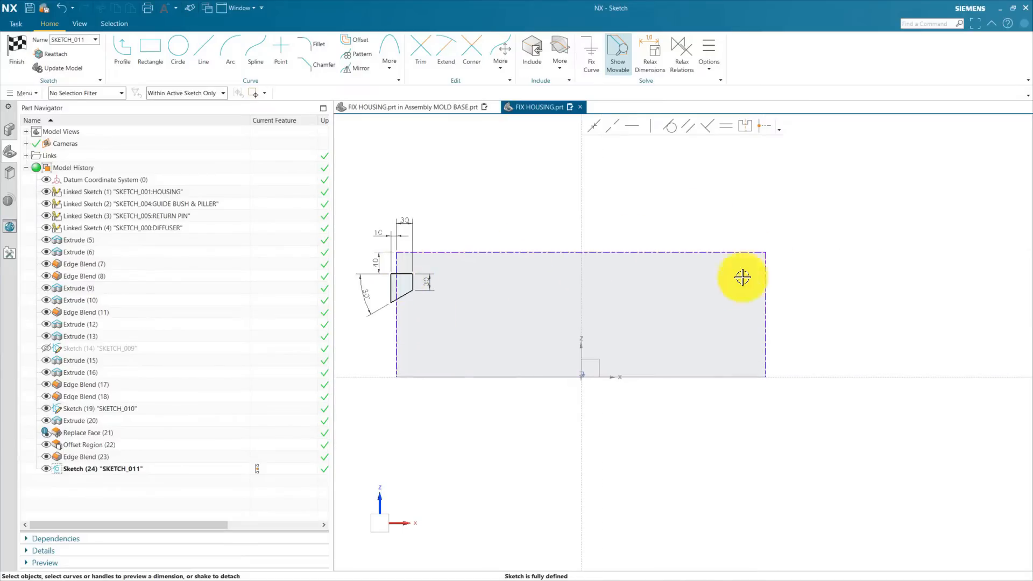
click(125, 52)
scroll(740, 298, up, 1)
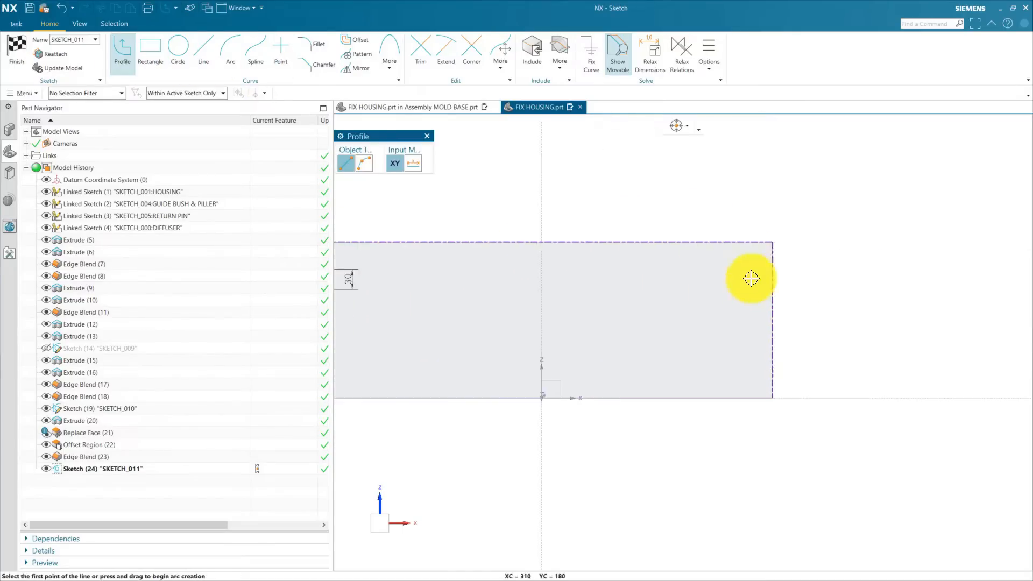
scroll(770, 283, down, 2)
click(766, 271)
scroll(775, 296, up, 3)
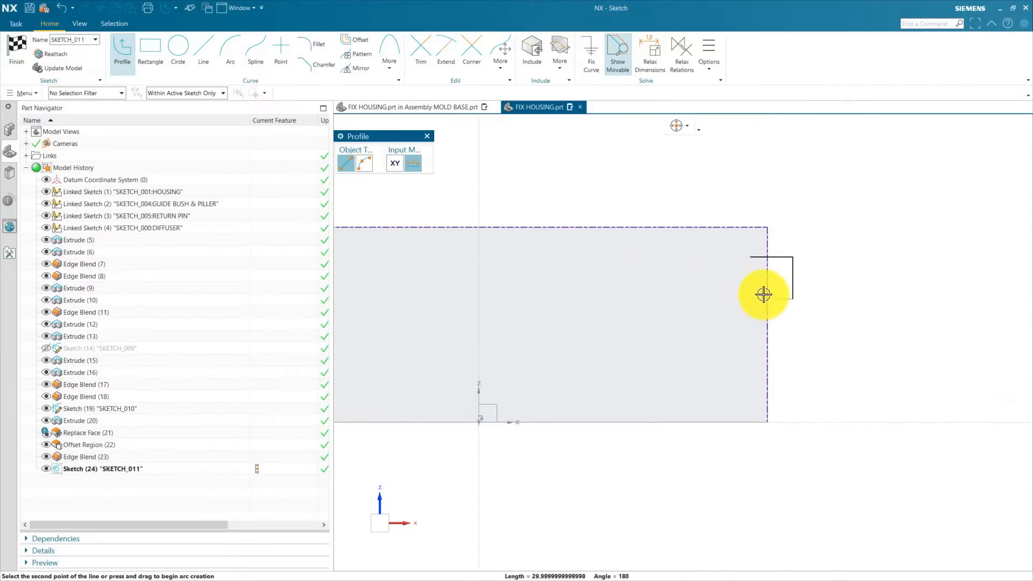
scroll(753, 276, up, 4)
click(747, 231)
click(427, 136)
Dimension the right profile's inner edge to 30 mm high and its top edge 40 mm below the face's top edge
scroll(709, 275, down, 6)
scroll(516, 333, down, 1)
scroll(430, 280, up, 1)
scroll(412, 259, up, 1)
click(792, 311)
key(Return)
scroll(804, 315, up, 2)
click(824, 225)
click(861, 268)
click(739, 246)
scroll(807, 313, down, 2)
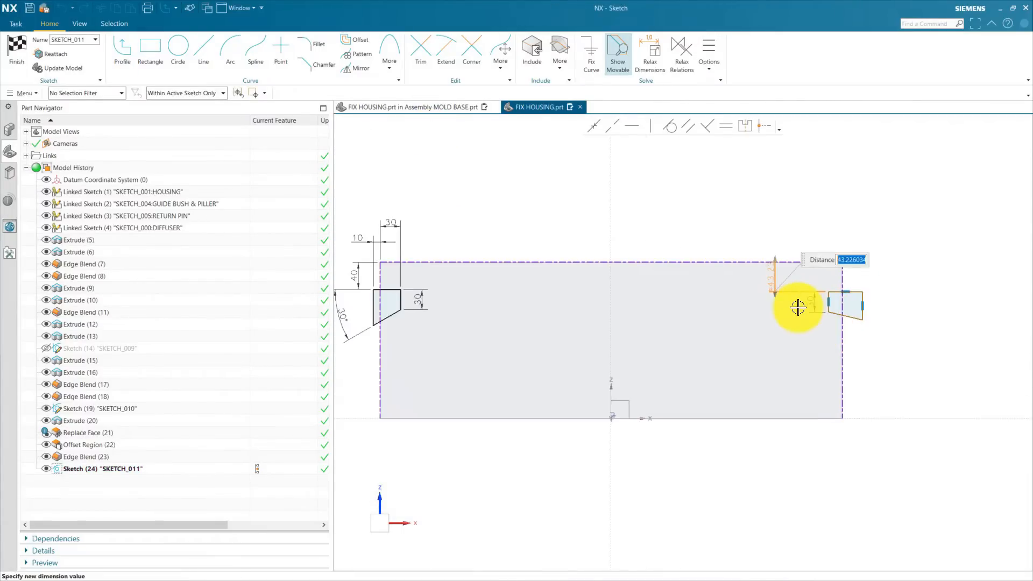
text(40)
key(Return)
Dimension the right profile's outer edge 10 mm outside the face's side edge and its inner edge 30 mm inside it
click(843, 284)
click(862, 311)
click(843, 224)
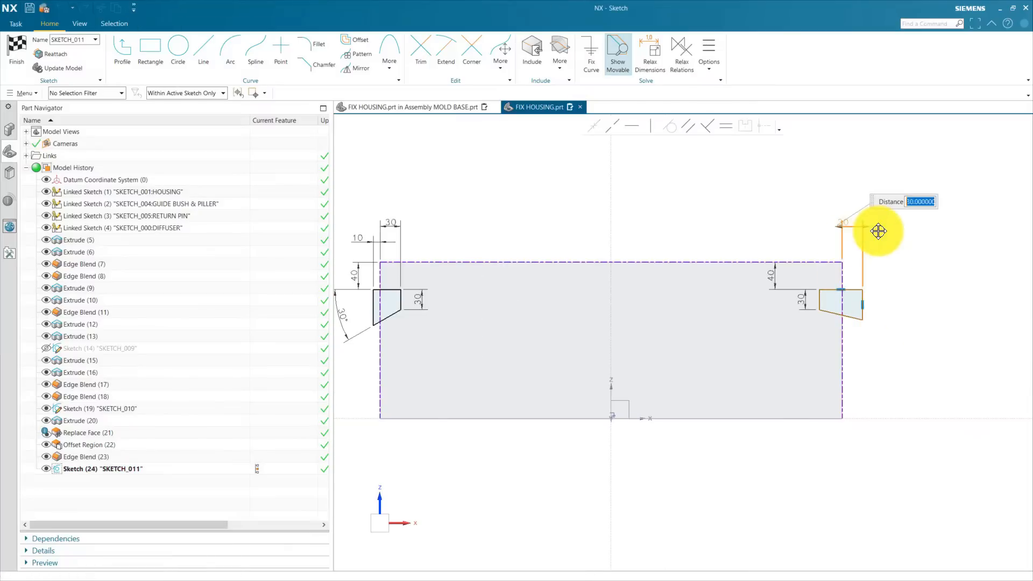
text(10)
key(Return)
click(842, 291)
drag(823, 237, 812, 190)
text(30)
key(Return)
Set the right profile's slanted edge at 30°, space its dimensions clear of the geometry, and finish the sketch
scroll(867, 217, up, 2)
drag(831, 225, 858, 236)
scroll(878, 279, down, 3)
scroll(874, 313, up, 3)
scroll(873, 313, down, 1)
drag(734, 283, 791, 279)
scroll(848, 305, up, 2)
click(823, 332)
click(913, 358)
text(30)
key(Return)
scroll(742, 285, down, 3)
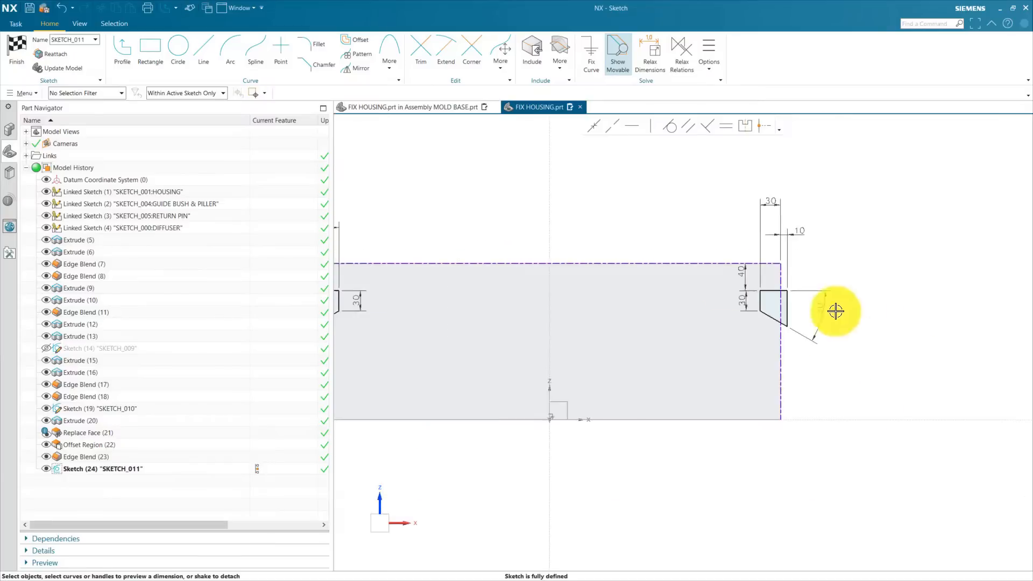
drag(820, 253, 821, 251)
scroll(783, 232, up, 2)
drag(799, 236, 791, 233)
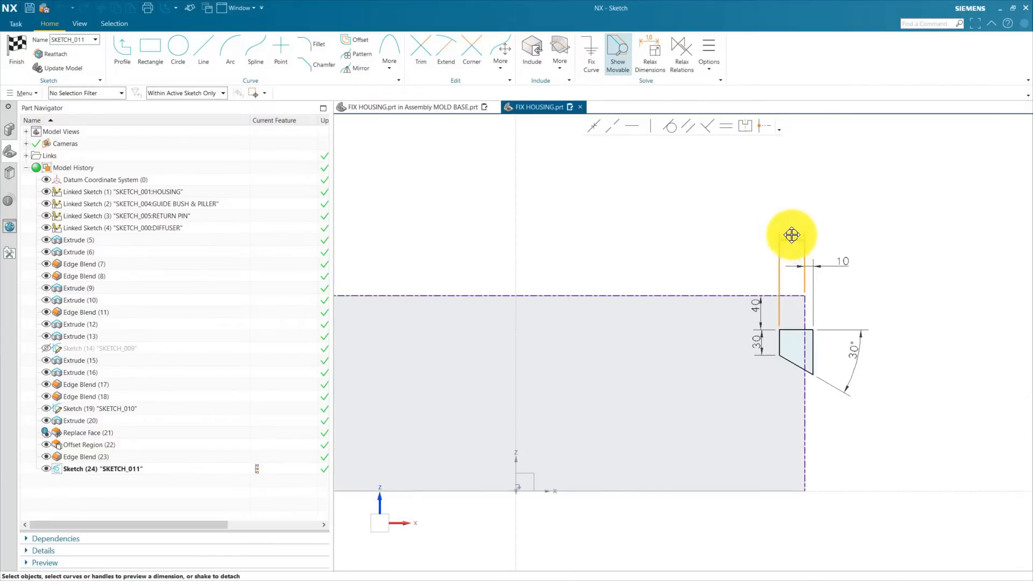
scroll(839, 290, down, 2)
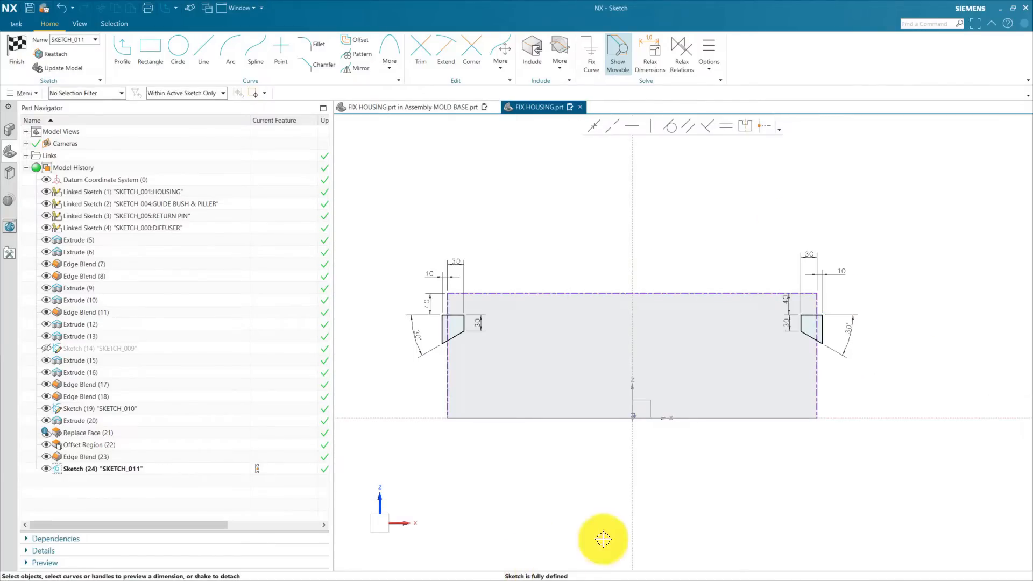
click(17, 51)
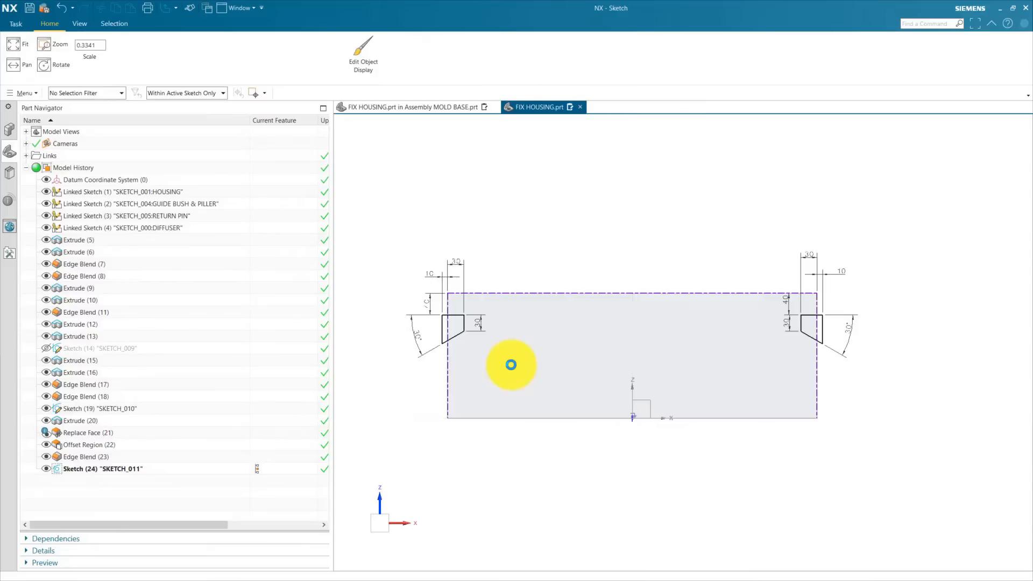
Extrude both side profiles through all of the housing, subtracting them from the body
click(77, 53)
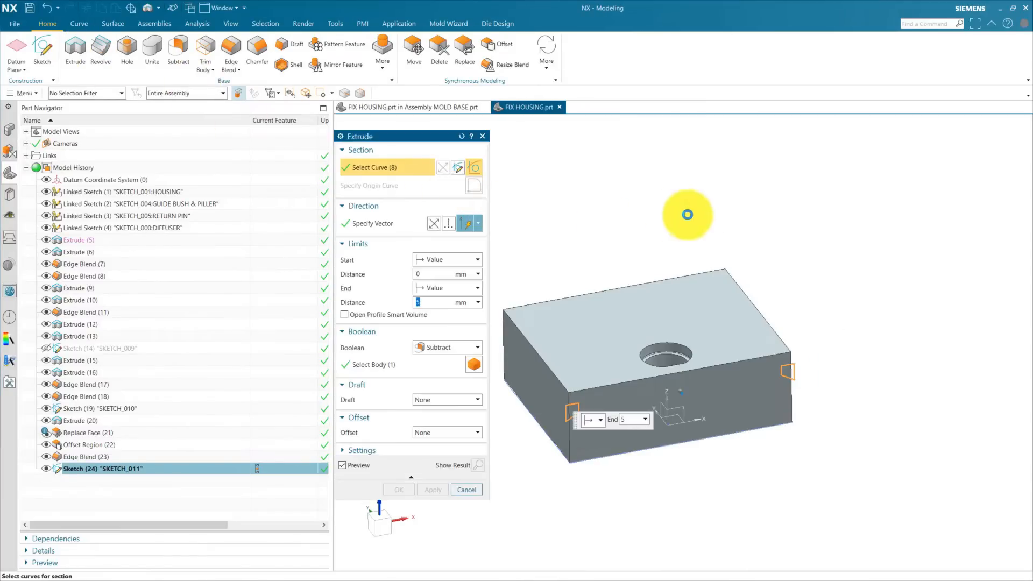
click(437, 346)
click(437, 345)
click(443, 289)
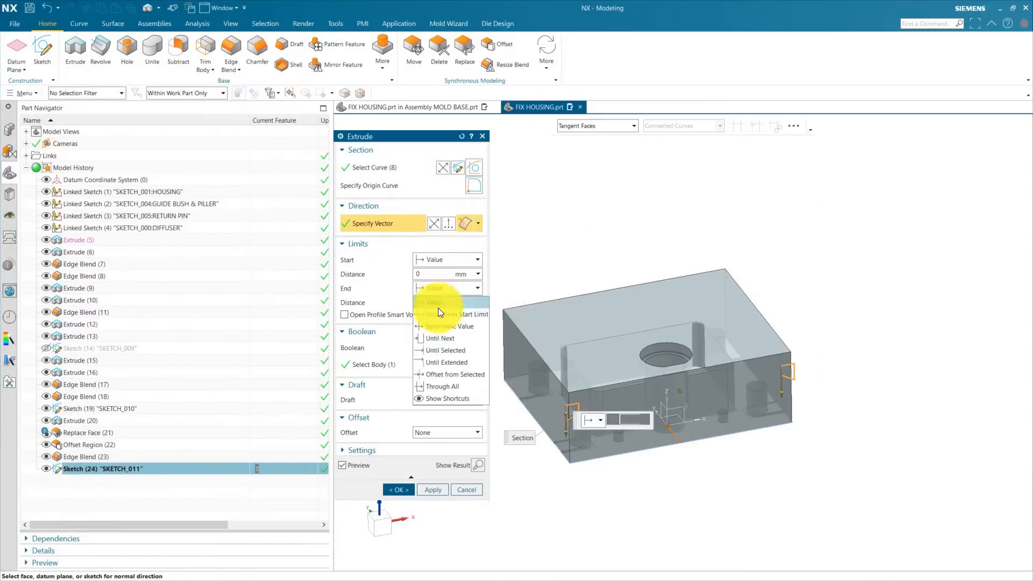
click(442, 385)
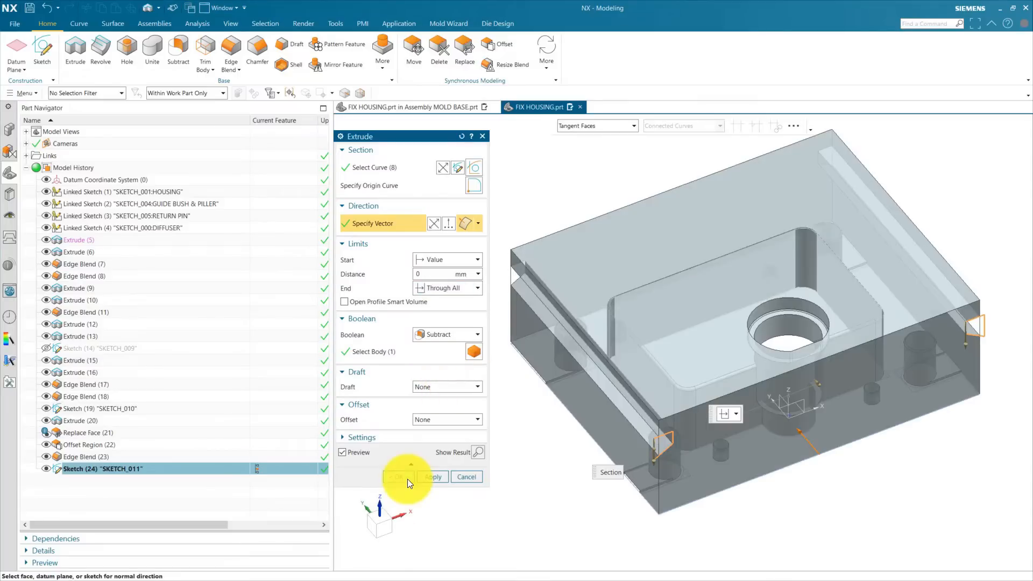
click(399, 477)
Blend the inner corner edges of the two slanted side slots along the housing
middle_drag(617, 457, 540, 301)
click(233, 49)
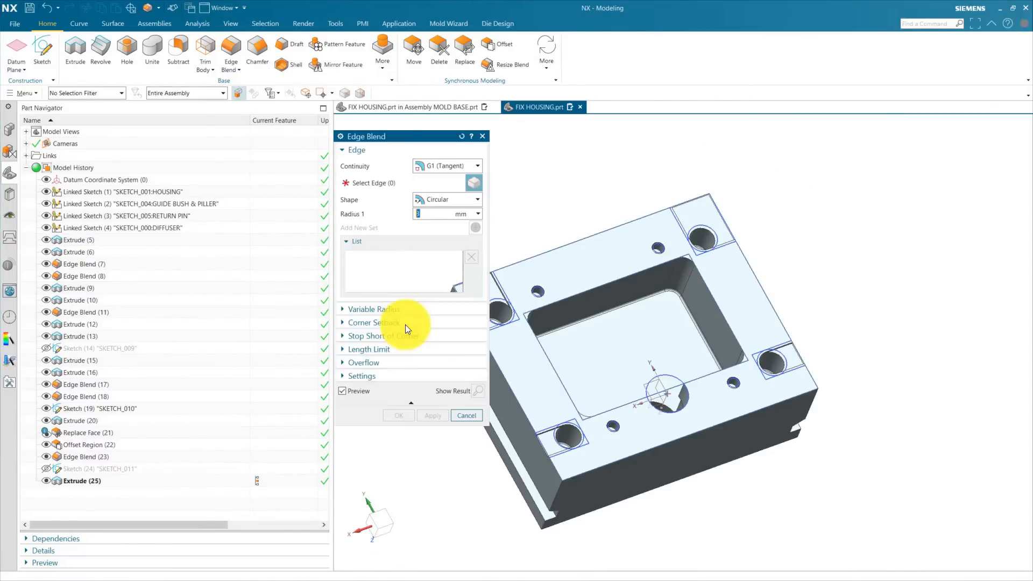
scroll(734, 381, down, 2)
click(638, 478)
middle_drag(526, 502, 602, 452)
scroll(610, 456, up, 5)
click(611, 456)
scroll(610, 456, down, 5)
middle_drag(540, 459, 678, 433)
click(689, 438)
scroll(689, 438, up, 4)
click(667, 442)
scroll(667, 442, down, 5)
mouse_move(823, 390)
middle_down()
mouse_move(824, 421)
mouse_move(812, 423)
middle_up()
click(399, 415)
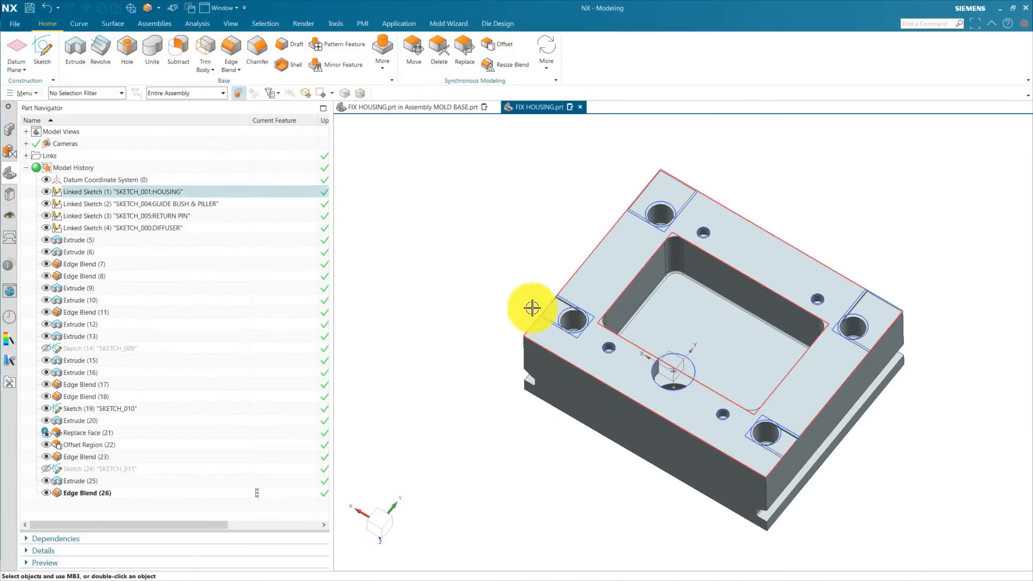
click(257, 47)
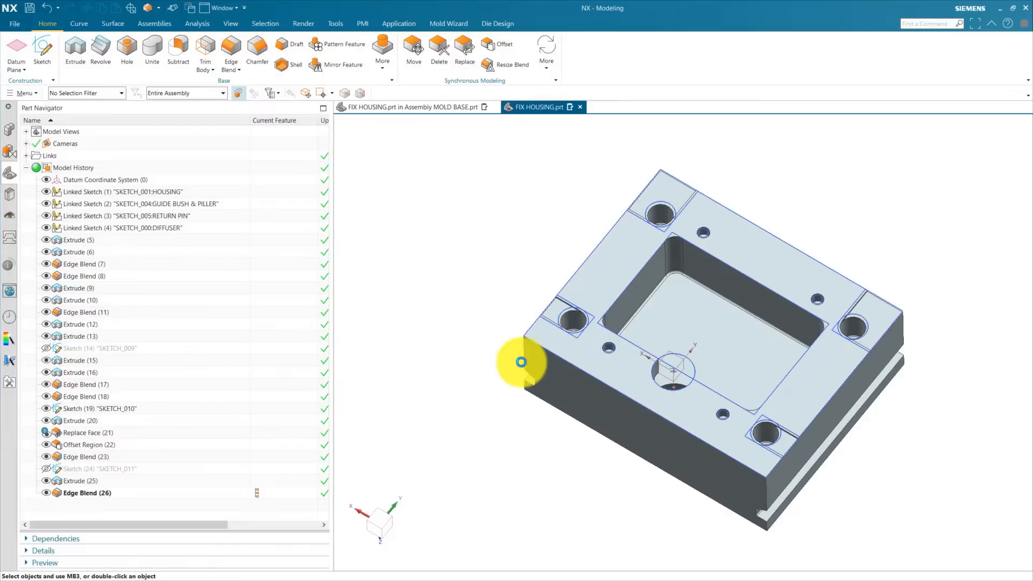
click(520, 349)
text(20)
middle_drag(440, 336, 473, 299)
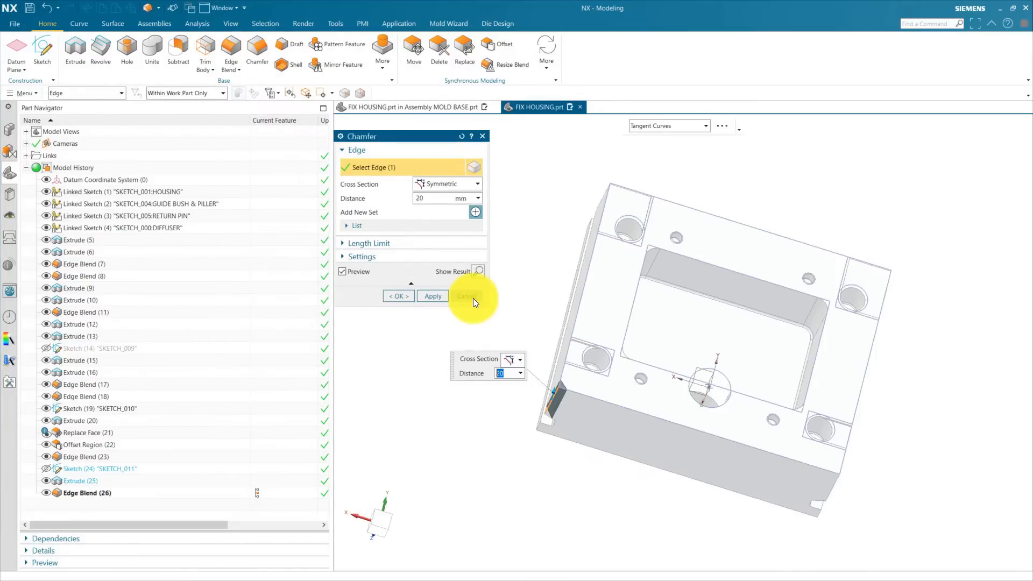
click(465, 296)
Roll the history back to before the side-slot extrude, chamfer the four outer vertical corner edges by 20 mm, and save
click(546, 425)
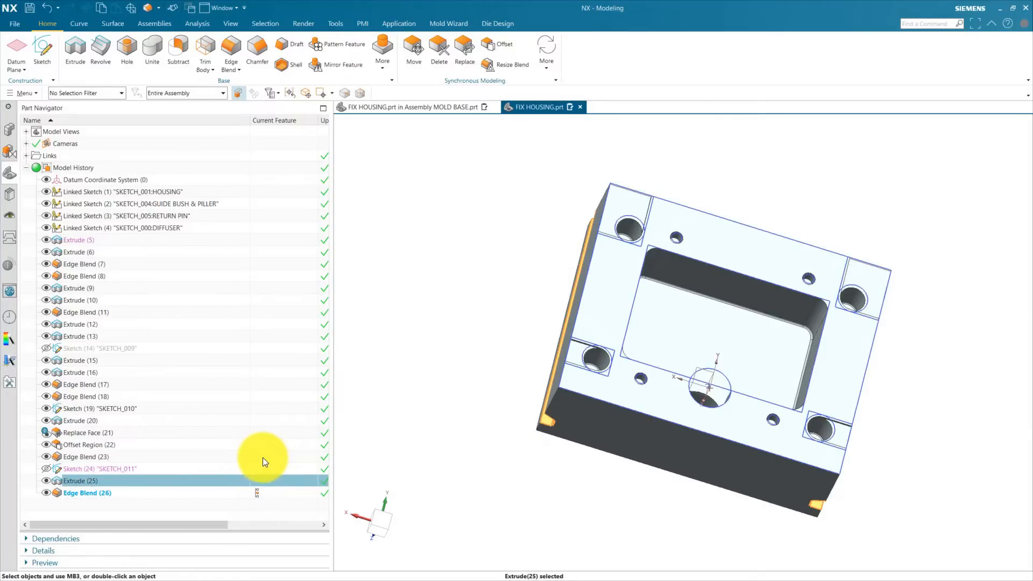
key(Delete)
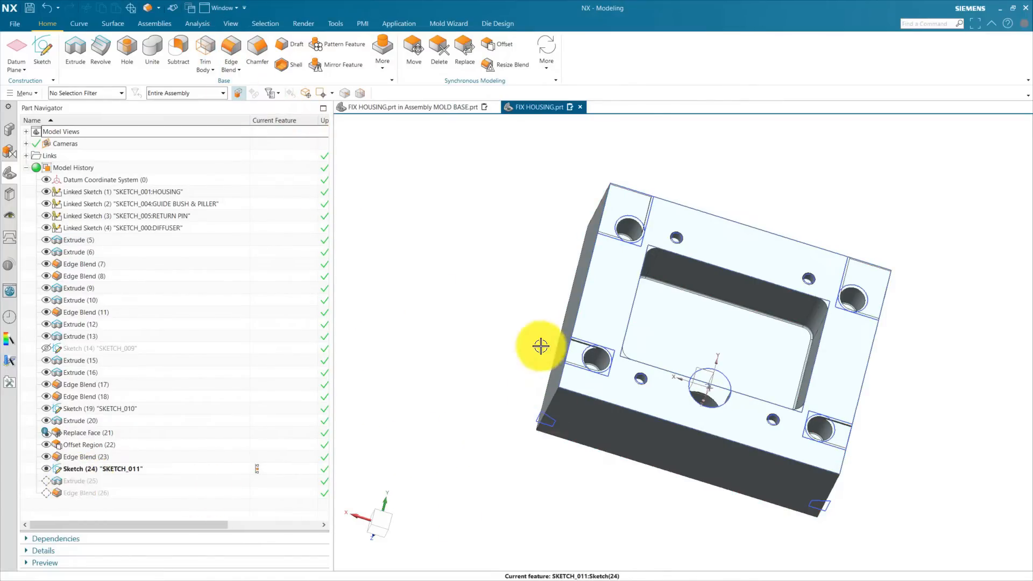
click(260, 44)
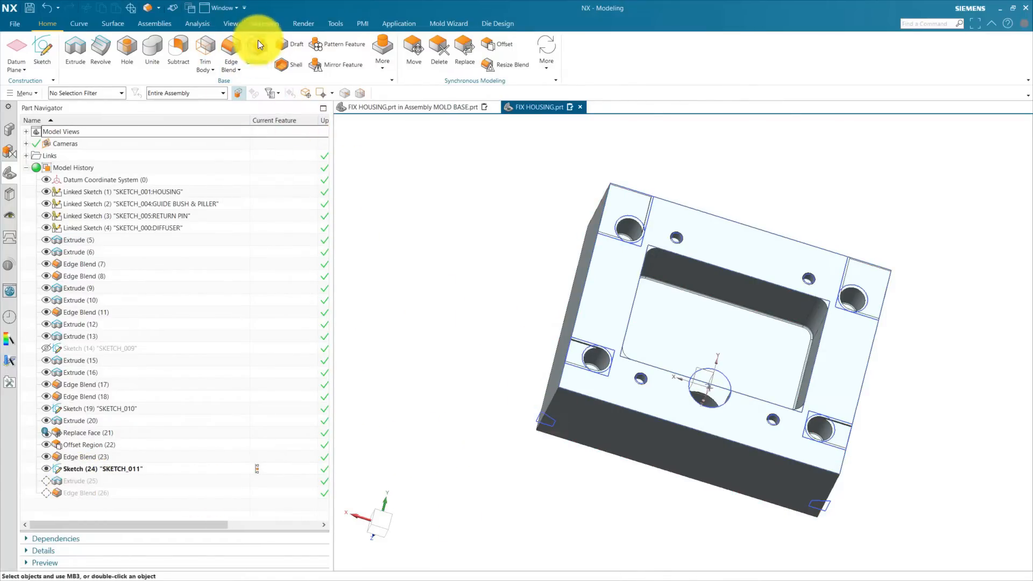
click(547, 404)
middle_drag(542, 319, 562, 352)
click(611, 228)
click(854, 252)
middle_drag(925, 378, 853, 344)
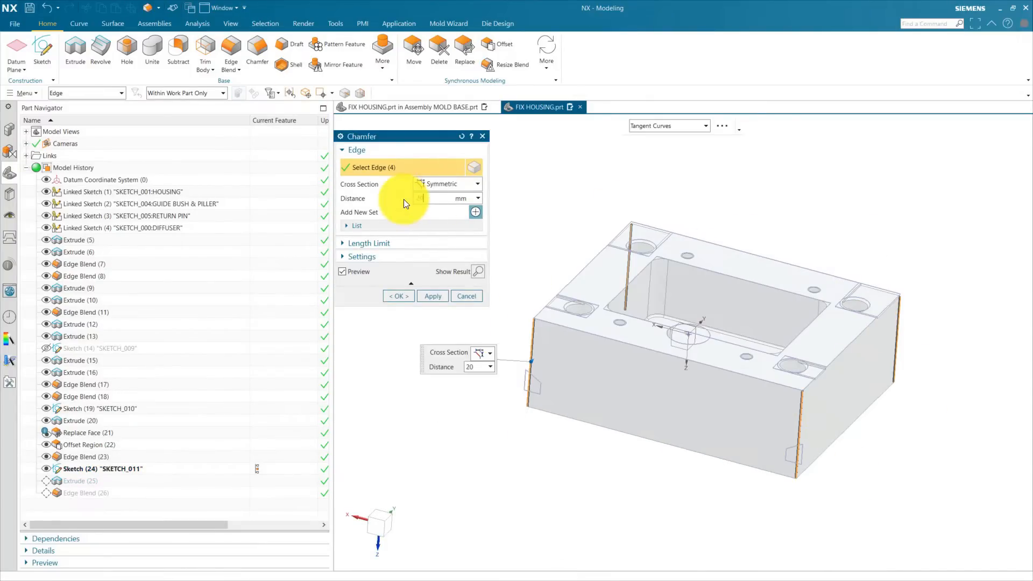
click(399, 296)
click(603, 325)
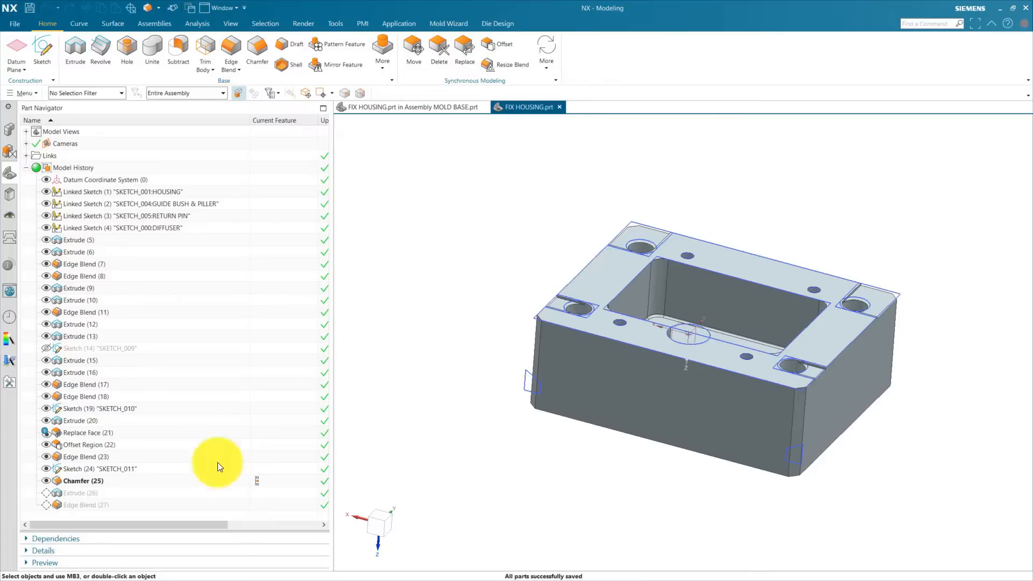
Roll the history forward to include the side-slot extrude and its final edge blend
double_click(273, 492)
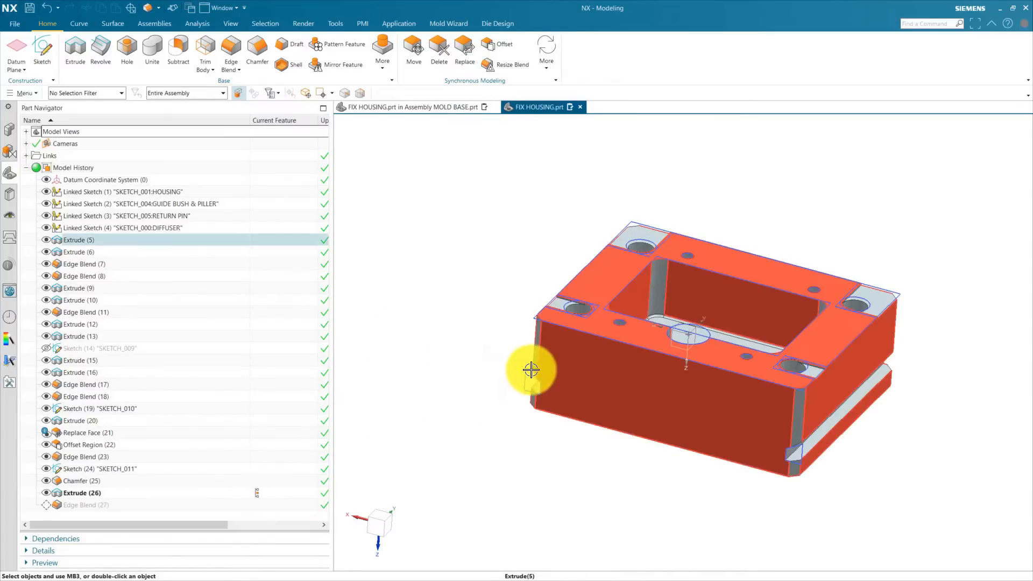
middle_drag(511, 391, 561, 415)
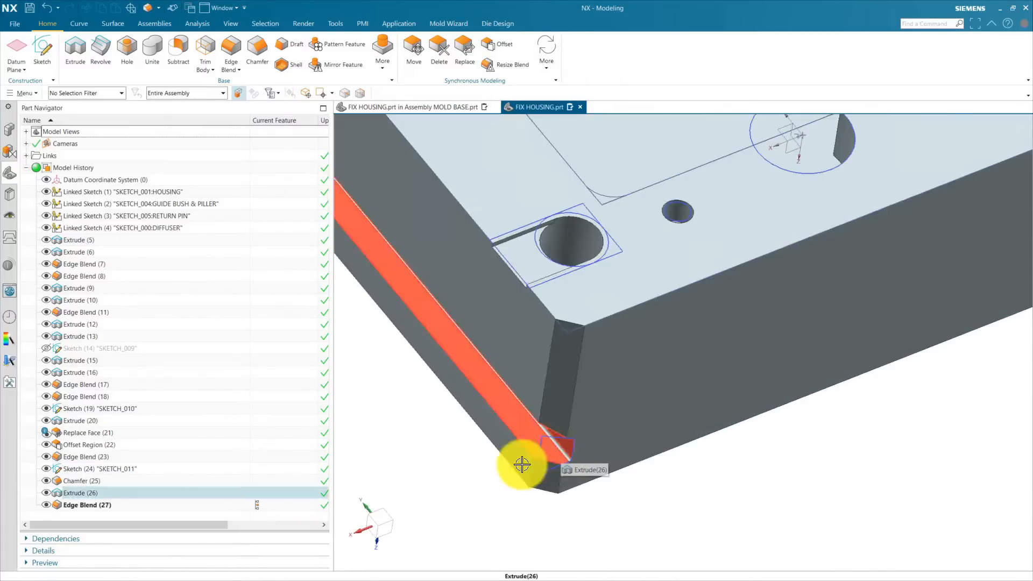
key(ctrl+f)
Hide all sketches in the housing part
click(237, 24)
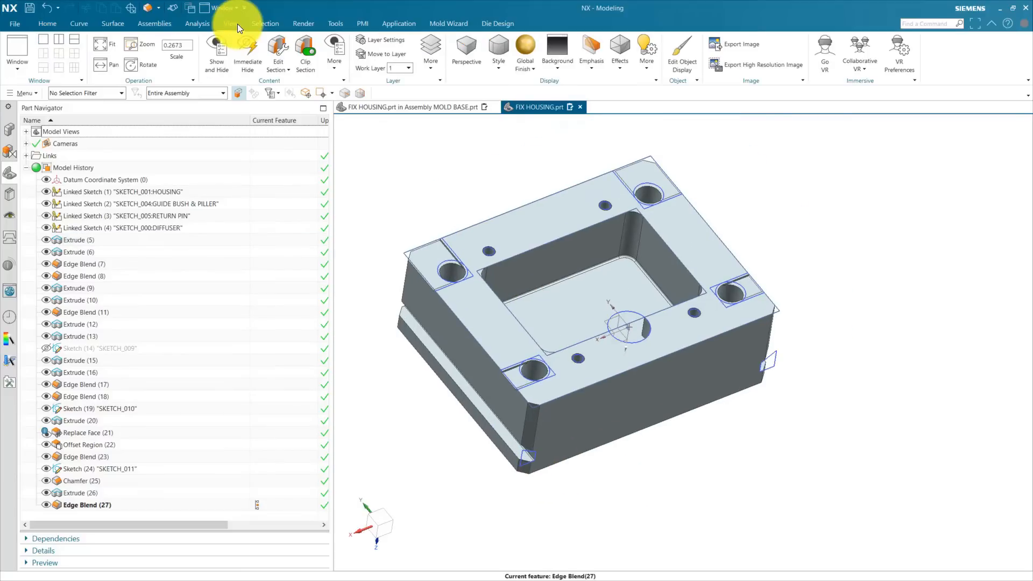
click(228, 63)
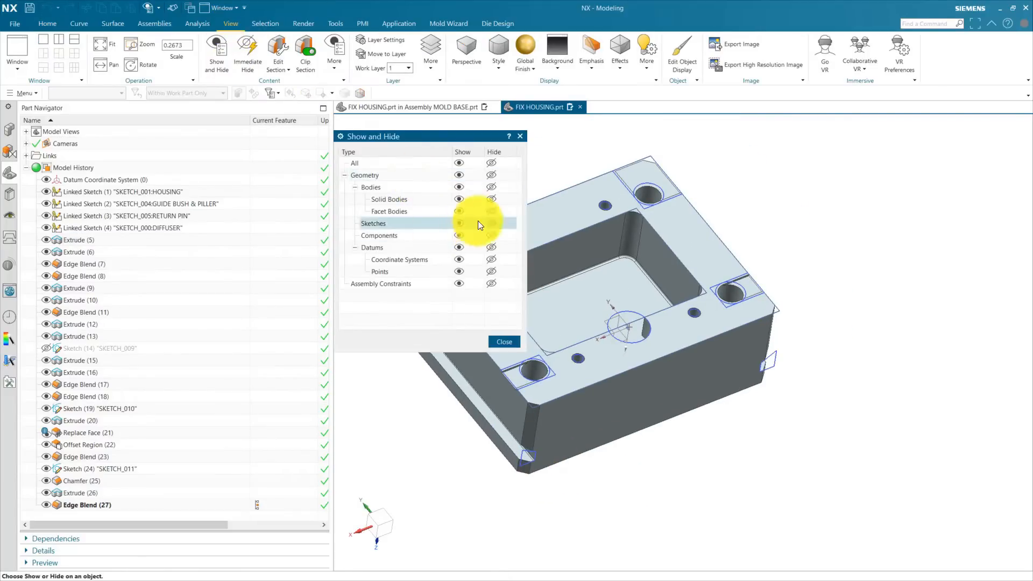
click(486, 222)
click(507, 332)
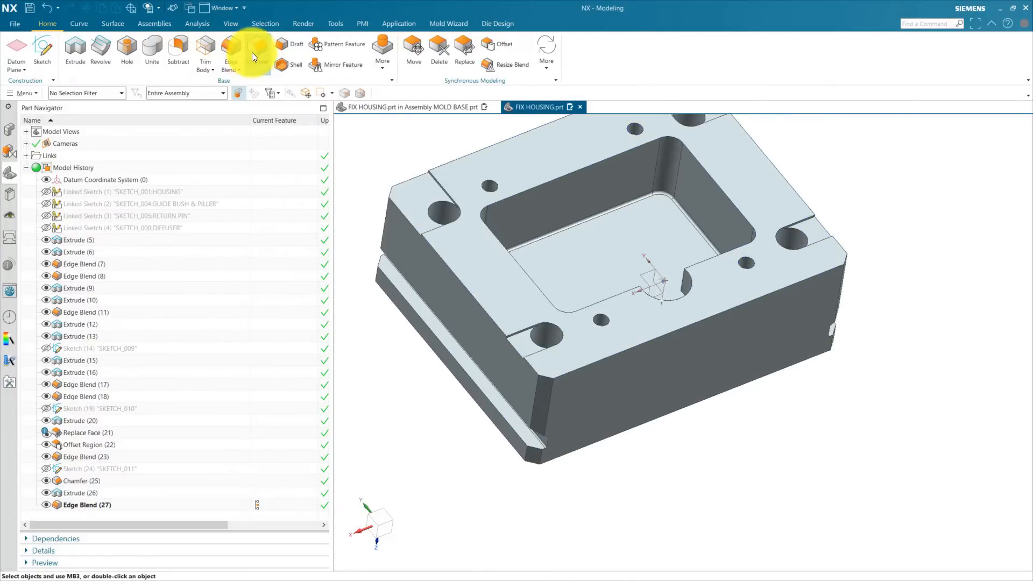
Set up a symmetric 2 mm chamfer and select the near perimeter edges of the closed face as connected curves
click(253, 54)
scroll(609, 451, down, 2)
middle_drag(587, 440, 676, 346)
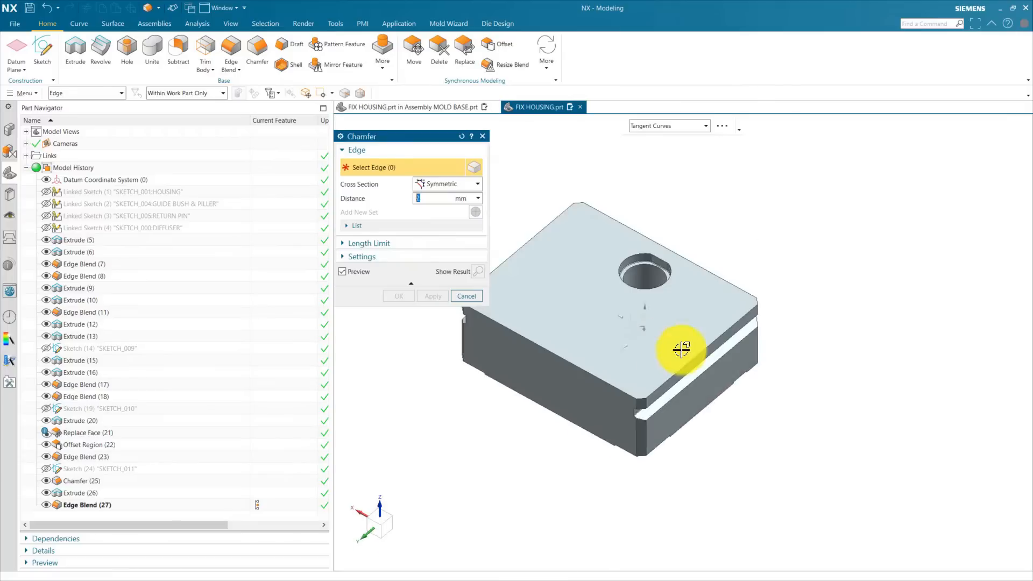
scroll(676, 345, up, 2)
click(687, 376)
click(663, 125)
click(654, 153)
click(619, 428)
click(601, 420)
scroll(711, 450, down, 2)
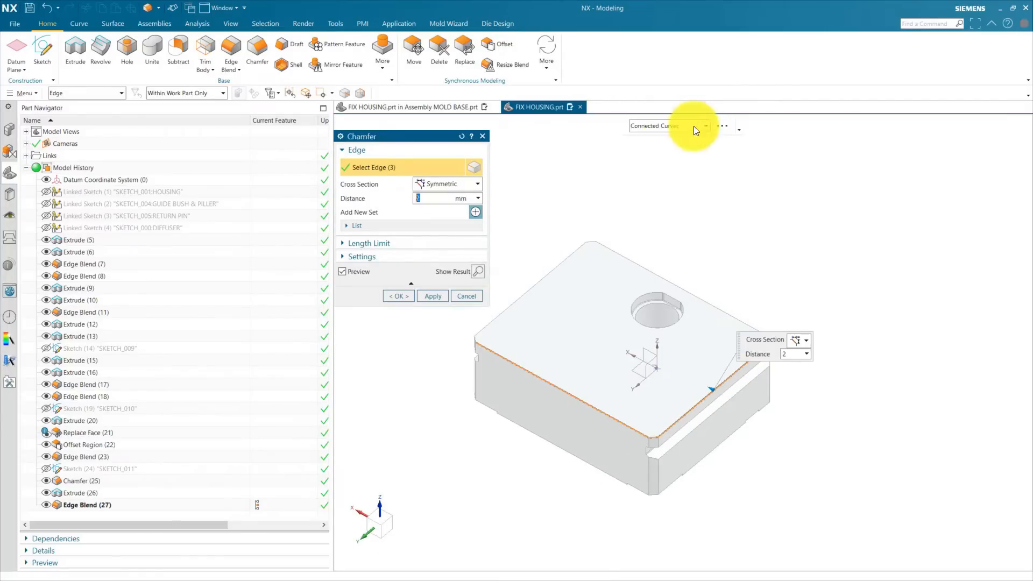
Add the remaining perimeter and corner edges of the closed face to the 2 mm chamfer
scroll(475, 341, up, 4)
click(480, 331)
click(494, 312)
click(582, 303)
click(608, 307)
scroll(613, 309, down, 4)
scroll(784, 376, up, 4)
click(814, 371)
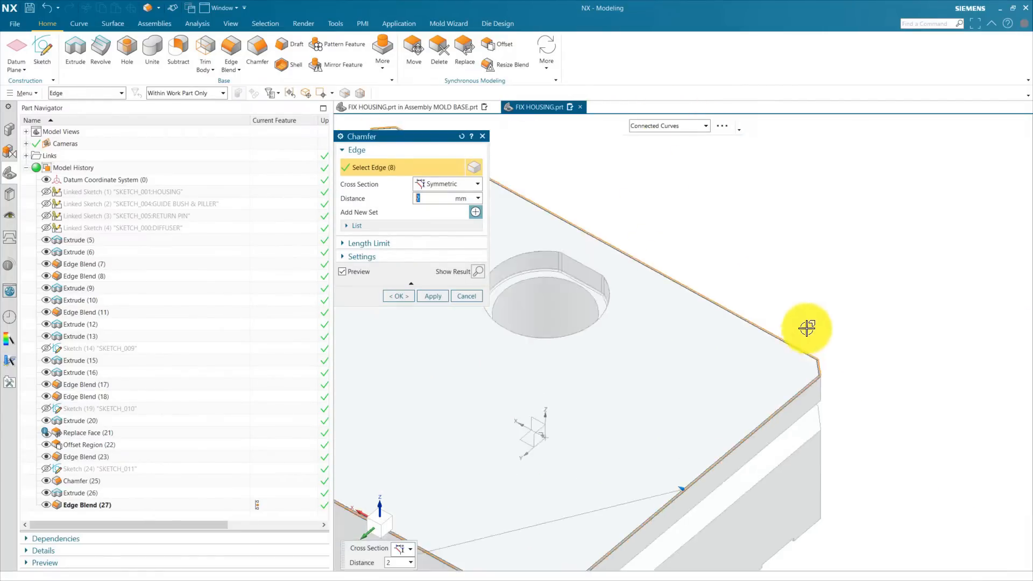
scroll(726, 531, down, 4)
Add the long edges and one end profile of the first side slot to the chamfer selection
middle_drag(726, 530, 719, 451)
scroll(521, 267, up, 4)
click(521, 268)
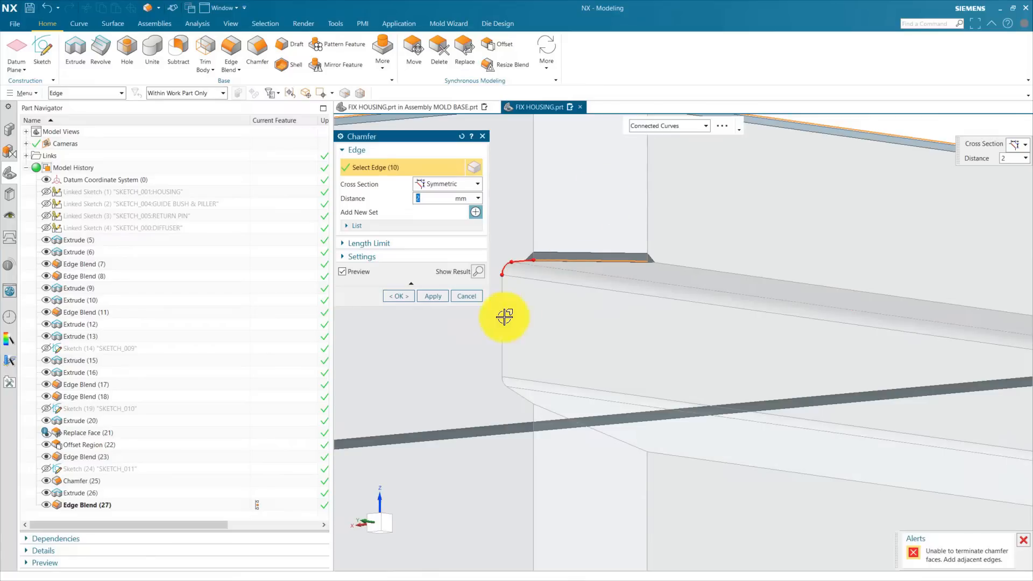
click(502, 318)
click(504, 383)
click(522, 397)
click(590, 428)
click(657, 454)
click(671, 263)
scroll(555, 329, down, 4)
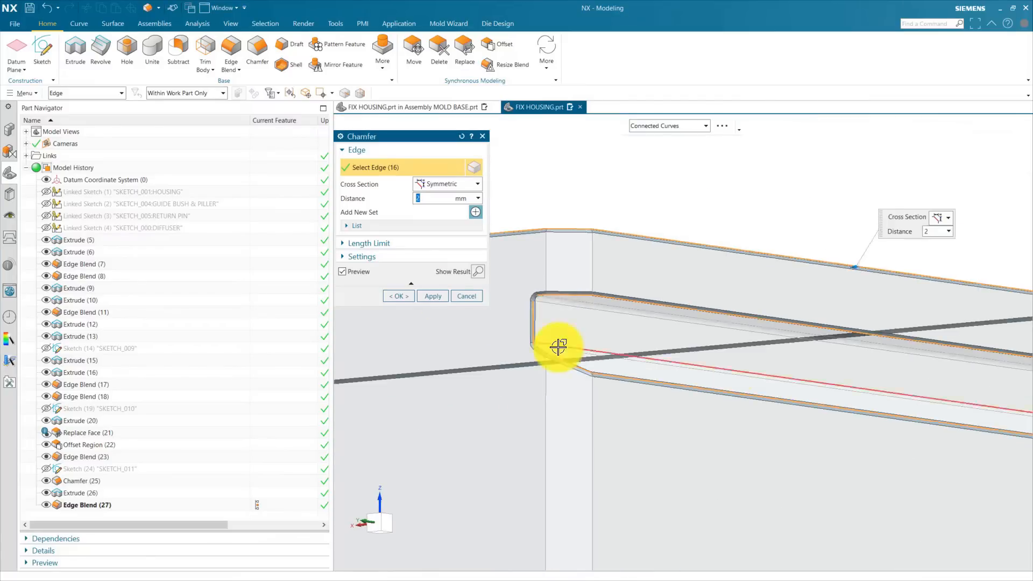
Add the opposite end profile edges of the first side slot to the chamfer selection
scroll(558, 347, down, 4)
middle_drag(821, 384, 758, 341)
scroll(692, 347, up, 4)
click(691, 351)
click(689, 355)
scroll(679, 367, up, 2)
click(680, 366)
click(691, 389)
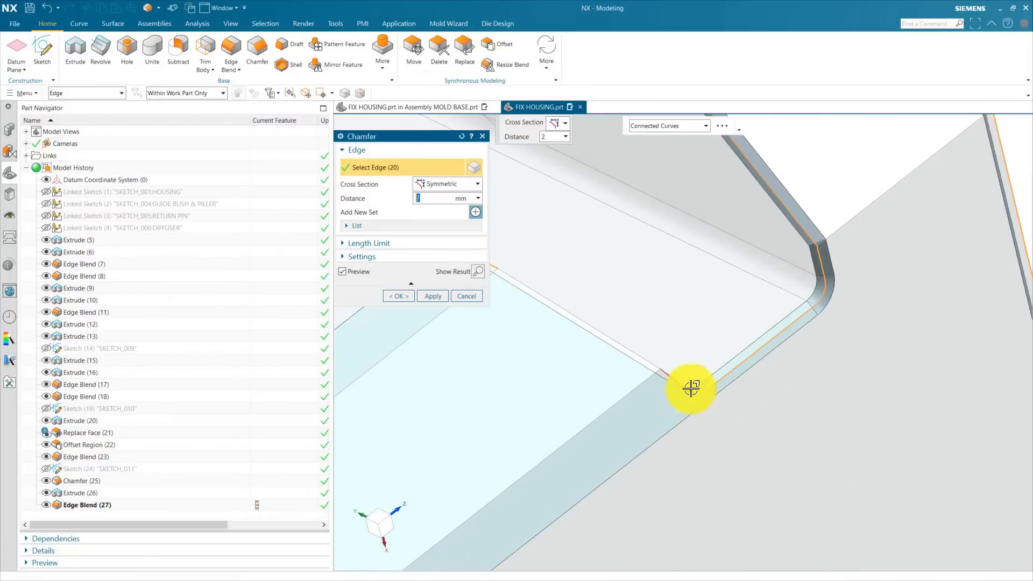
click(672, 380)
scroll(709, 345, down, 8)
Add the near end profile and long edges of the second side slot to the chamfer selection
middle_drag(767, 379, 737, 376)
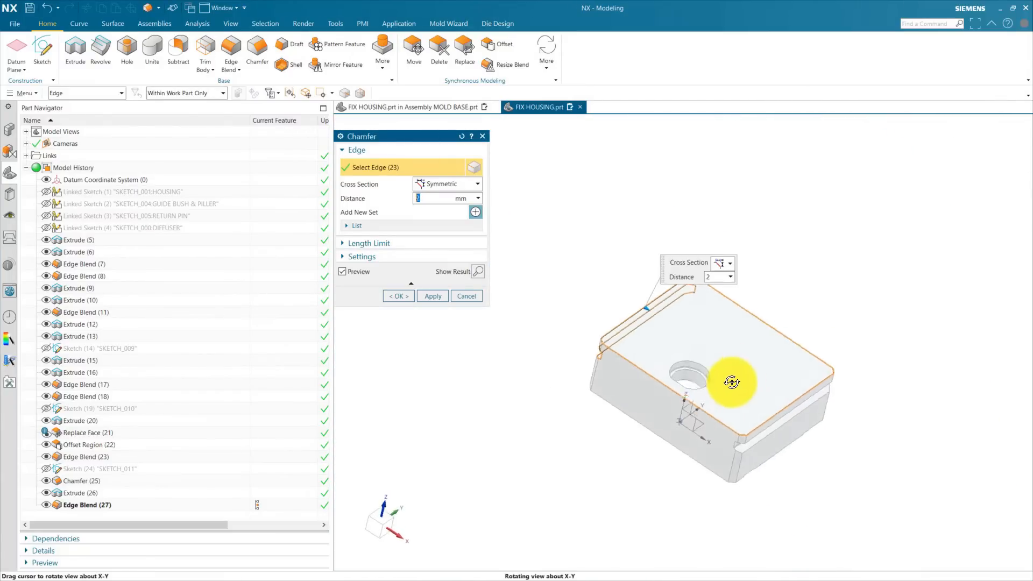
click(622, 410)
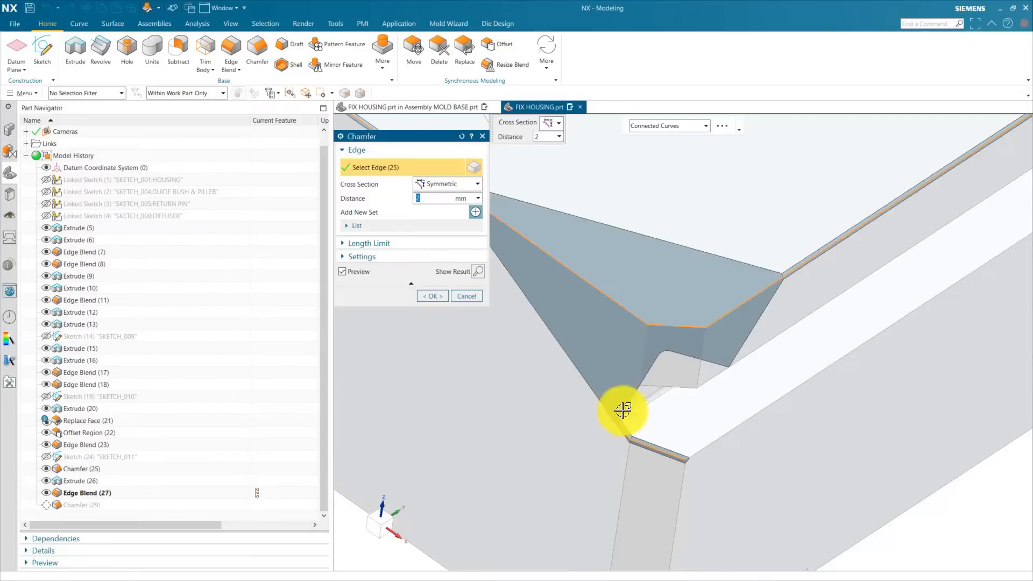
click(616, 420)
click(634, 346)
click(672, 350)
scroll(727, 444, down, 4)
click(731, 447)
scroll(734, 445, down, 6)
Complete the chamfer selection around the second side slot with its remaining end profile edges
middle_drag(769, 436, 839, 424)
scroll(613, 247, up, 8)
click(613, 247)
scroll(645, 256, down, 4)
middle_drag(634, 253, 666, 258)
scroll(682, 341, up, 2)
middle_drag(683, 341, 758, 430)
click(717, 345)
click(729, 376)
scroll(570, 457, up, 3)
click(565, 461)
scroll(500, 396, down, 8)
Add the pocket-side face's outer edges around the first recessed corner to the chamfer selection
middle_drag(721, 395, 640, 317)
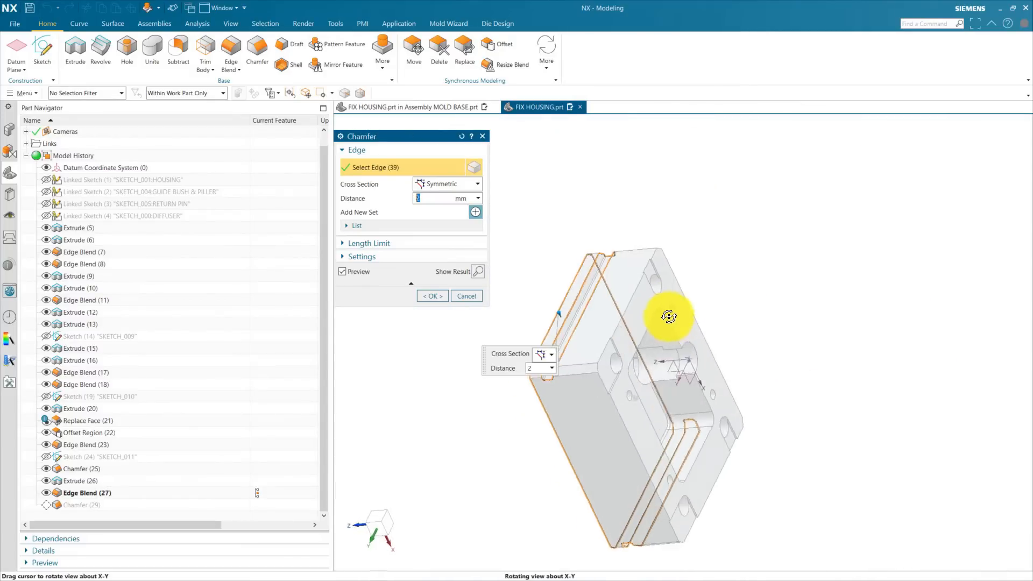
scroll(668, 316, up, 5)
click(593, 333)
click(565, 310)
scroll(584, 317, down, 3)
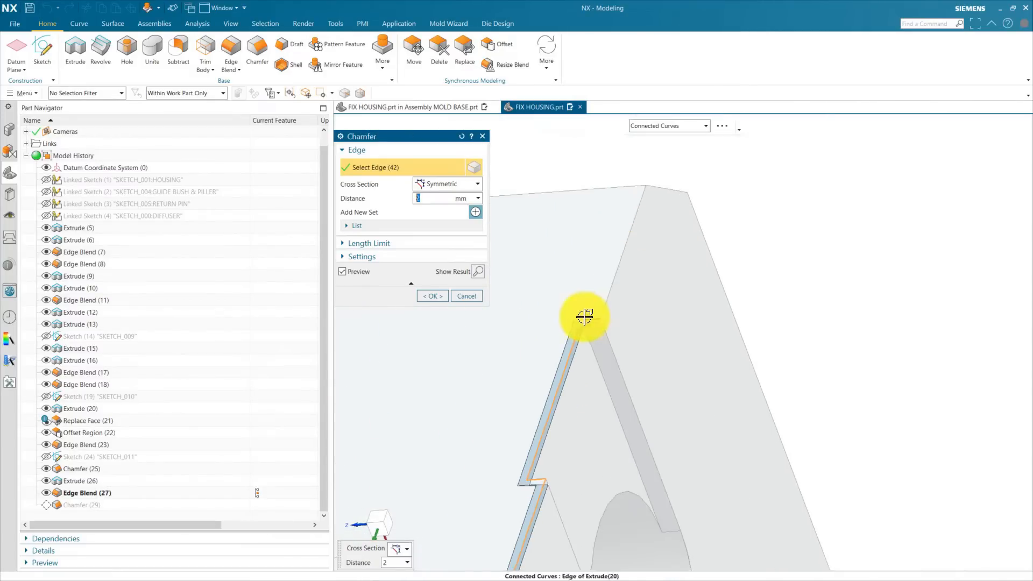
click(668, 189)
click(702, 235)
scroll(704, 258, down, 8)
Add the step and outer edges at the next recessed corner of the pocket-side face to the chamfer selection
middle_drag(814, 434, 765, 392)
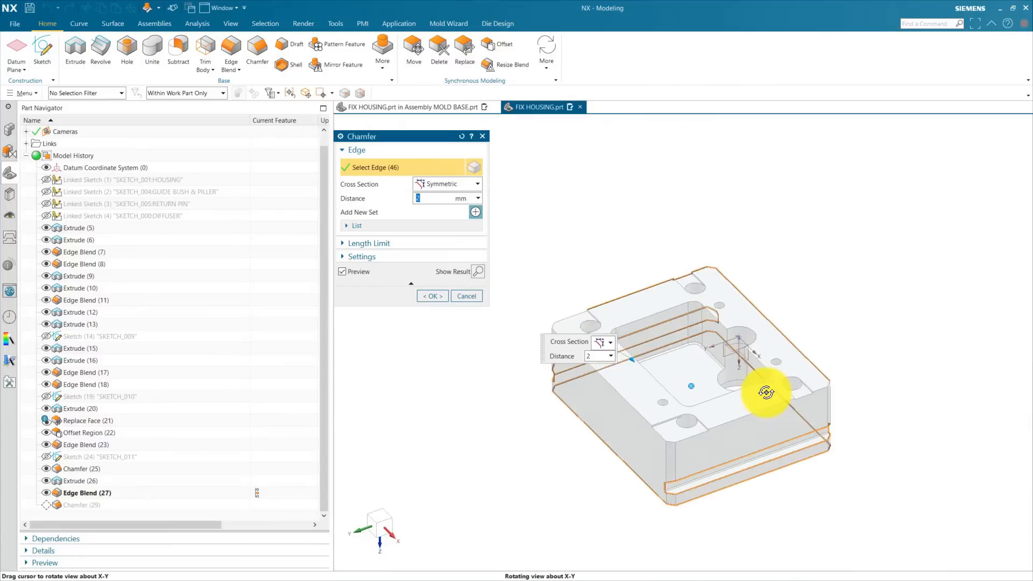
scroll(798, 397, up, 7)
click(769, 447)
scroll(753, 449, down, 4)
scroll(675, 430, up, 3)
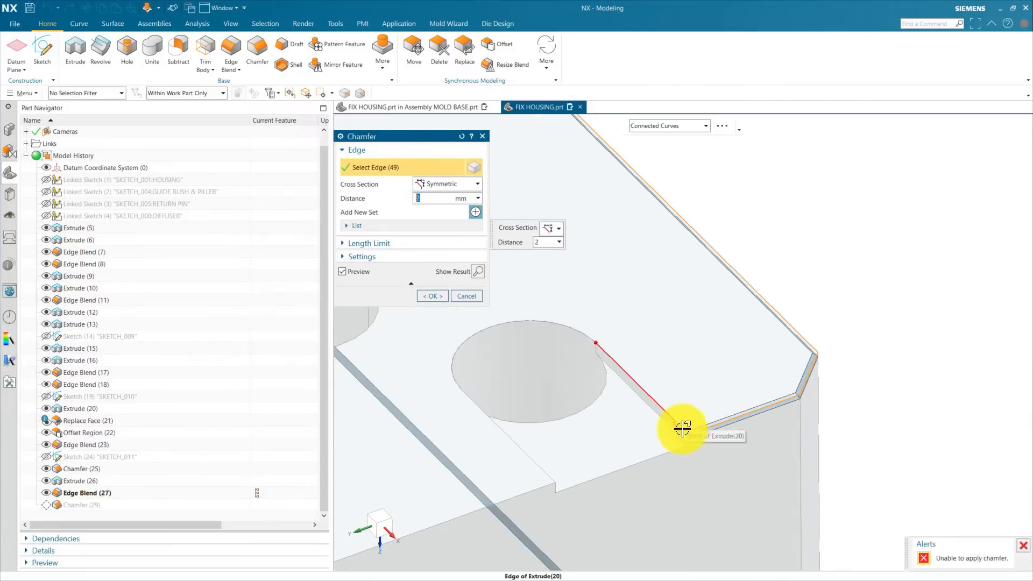
click(686, 443)
scroll(688, 445, up, 4)
click(685, 457)
scroll(737, 379, down, 6)
Extend the chamfer selection across the recess step and along the adjoining outer edge of the pocket-side face
scroll(759, 373, down, 5)
middle_drag(742, 379, 604, 434)
scroll(463, 388, up, 8)
click(457, 381)
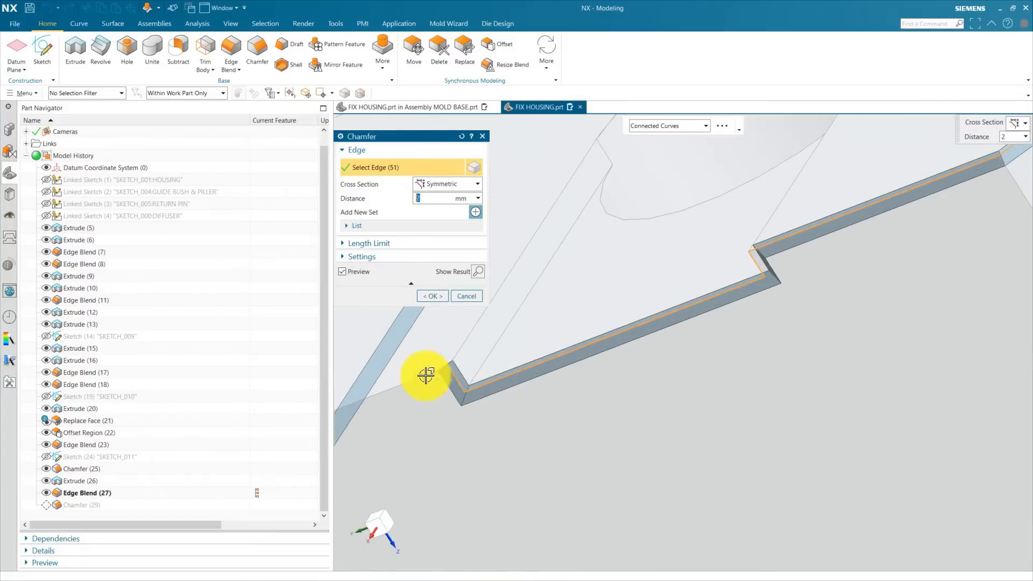
scroll(617, 346, down, 7)
scroll(420, 435, up, 5)
scroll(417, 438, up, 2)
click(418, 434)
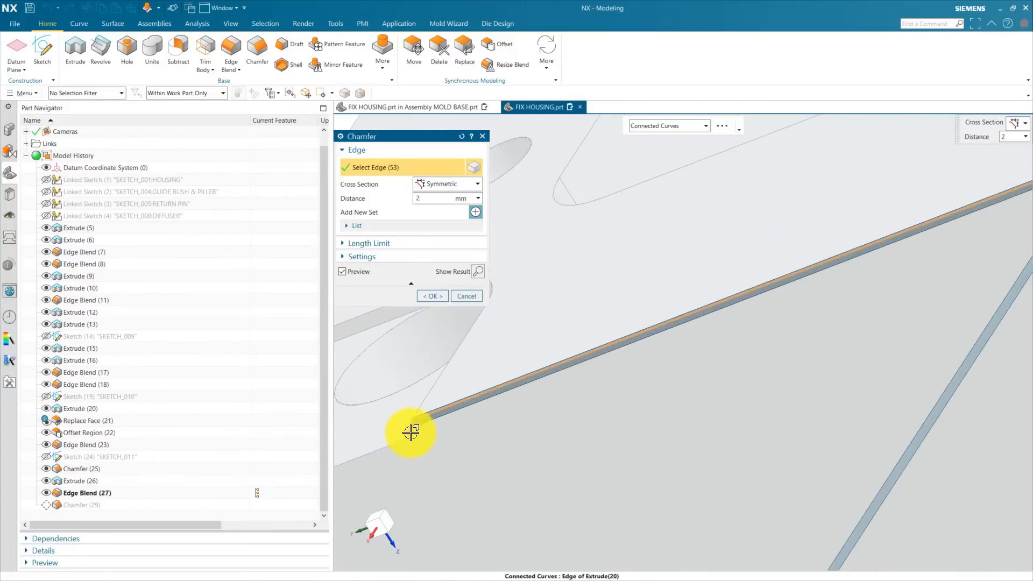
click(418, 432)
Add the outer edges and small step edges at the third recessed corner to the chamfer selection
scroll(517, 434, down, 8)
middle_drag(526, 433, 556, 466)
scroll(665, 437, up, 6)
click(694, 452)
click(656, 434)
scroll(585, 327, up, 6)
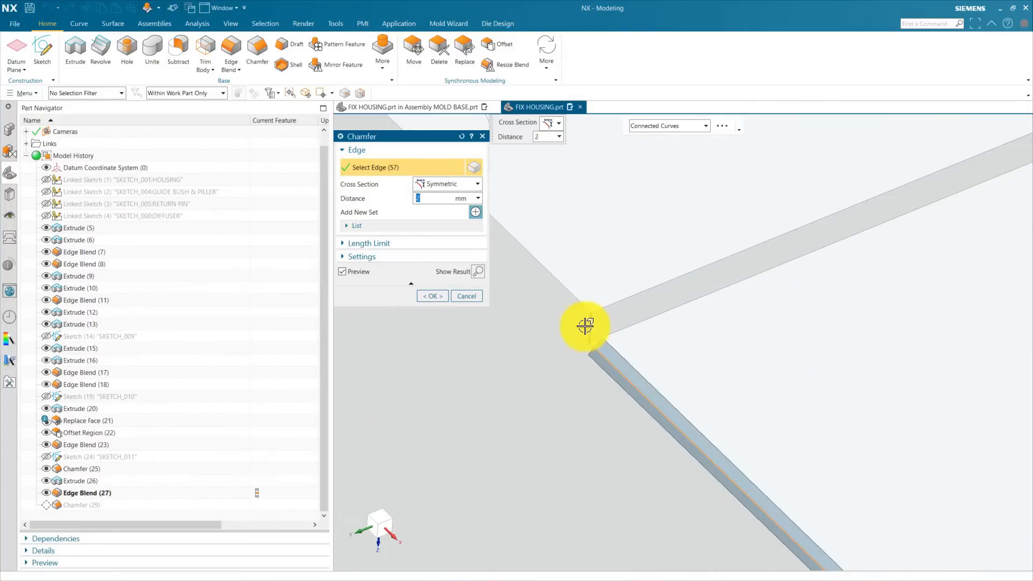
click(586, 327)
click(590, 336)
scroll(743, 497, down, 8)
Add the last recess step edges and adjoining outer edge to close the pocket-side perimeter in the chamfer selection
scroll(742, 496, down, 5)
middle_drag(484, 401, 597, 395)
scroll(604, 390, up, 8)
click(601, 387)
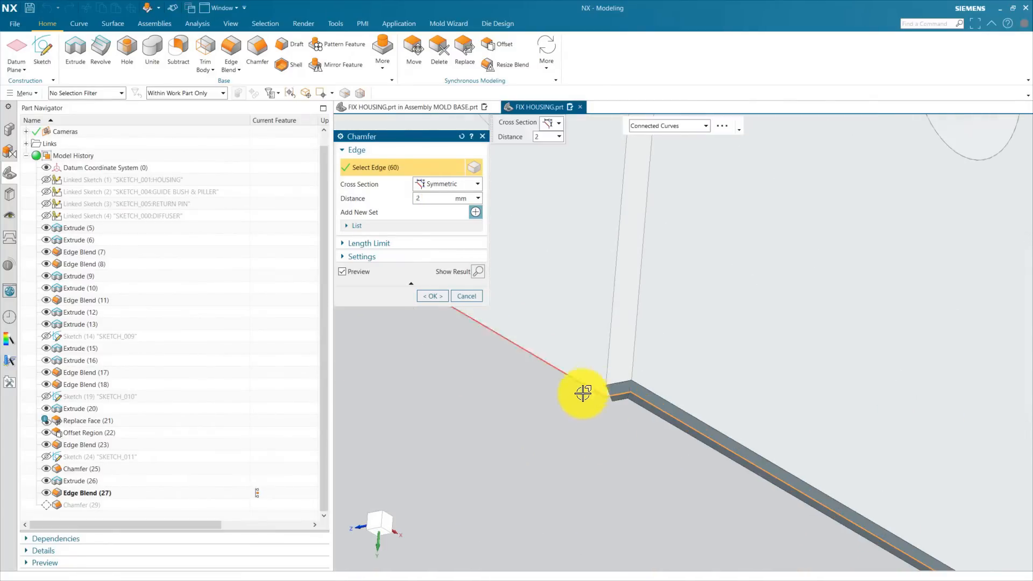
click(581, 380)
scroll(581, 381, down, 6)
scroll(620, 416, up, 6)
click(620, 416)
click(620, 416)
Apply the 2 mm chamfer to the selected housing edges and save all parts
scroll(635, 290, down, 2)
scroll(618, 279, down, 8)
middle_drag(794, 473, 750, 442)
scroll(653, 196, up, 3)
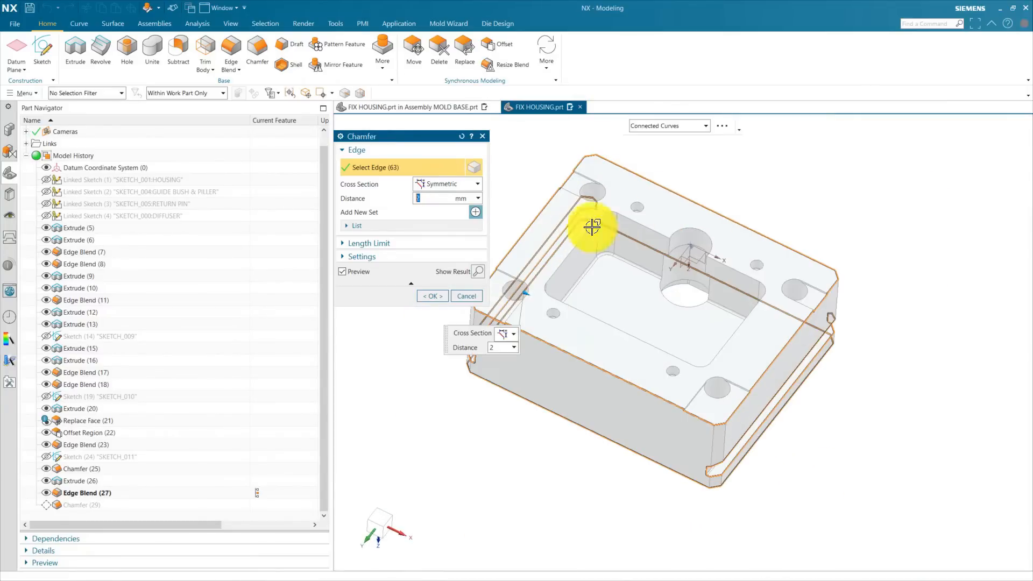
click(440, 296)
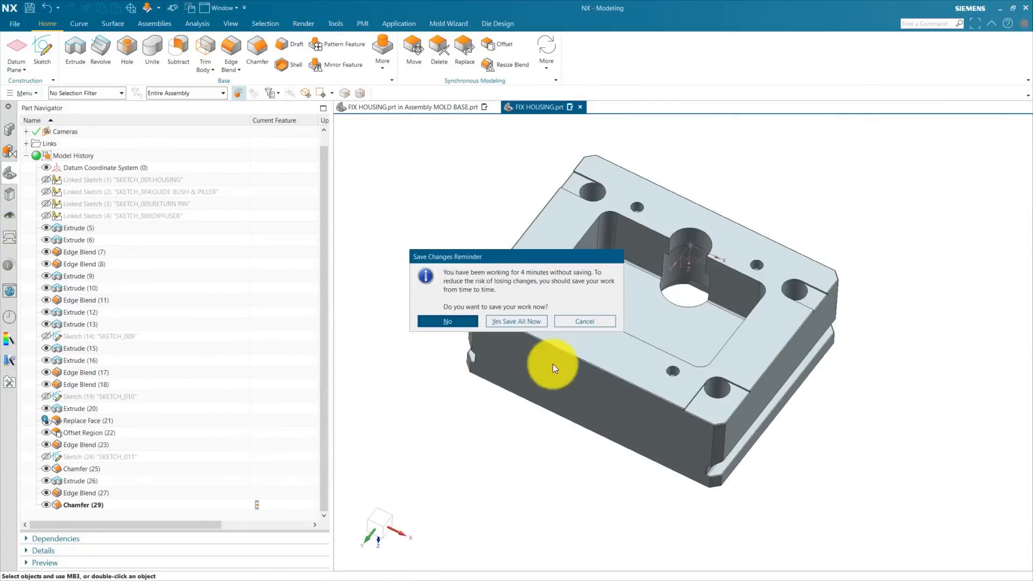
click(531, 322)
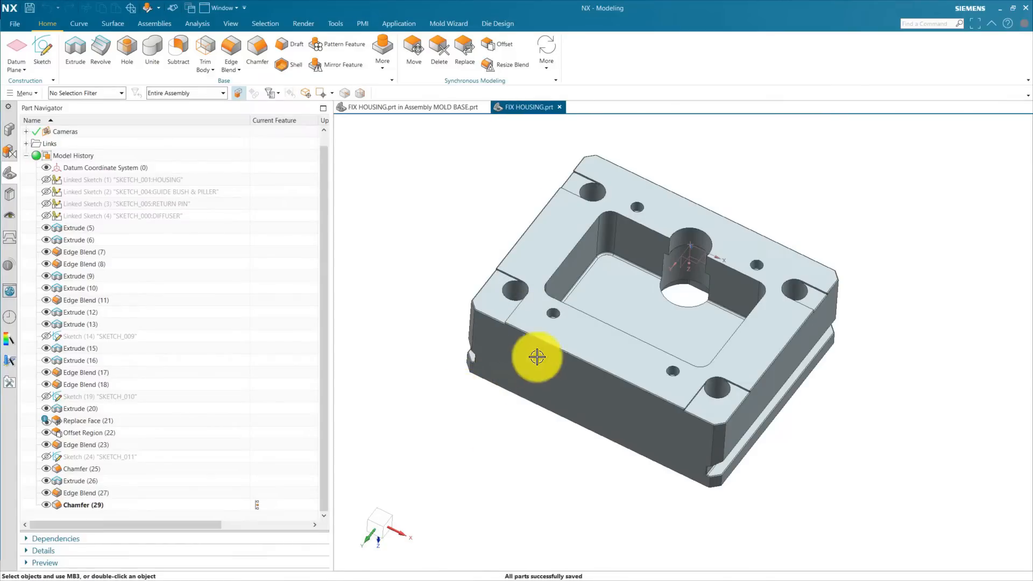
Start a simple hole and create its position sketch on the closed face, specifying a horizontal reference vector
middle_drag(518, 292, 128, 50)
click(127, 48)
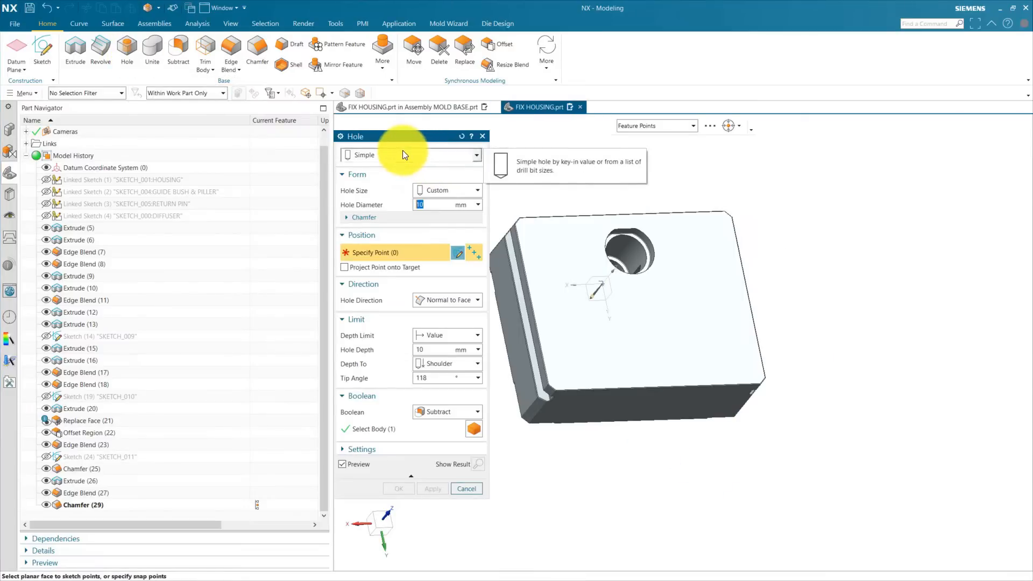
click(456, 249)
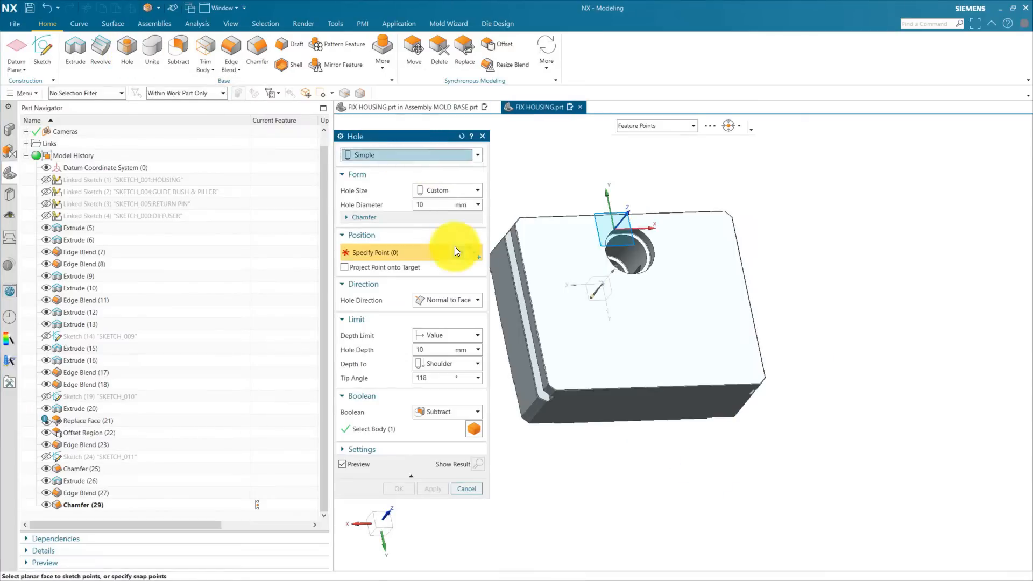
click(661, 353)
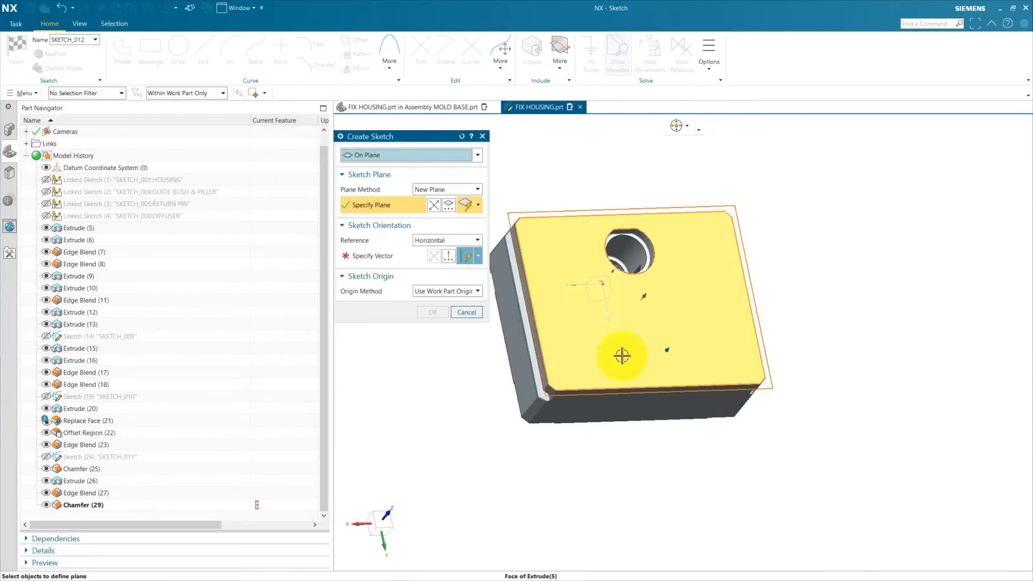
click(392, 255)
click(713, 340)
click(428, 312)
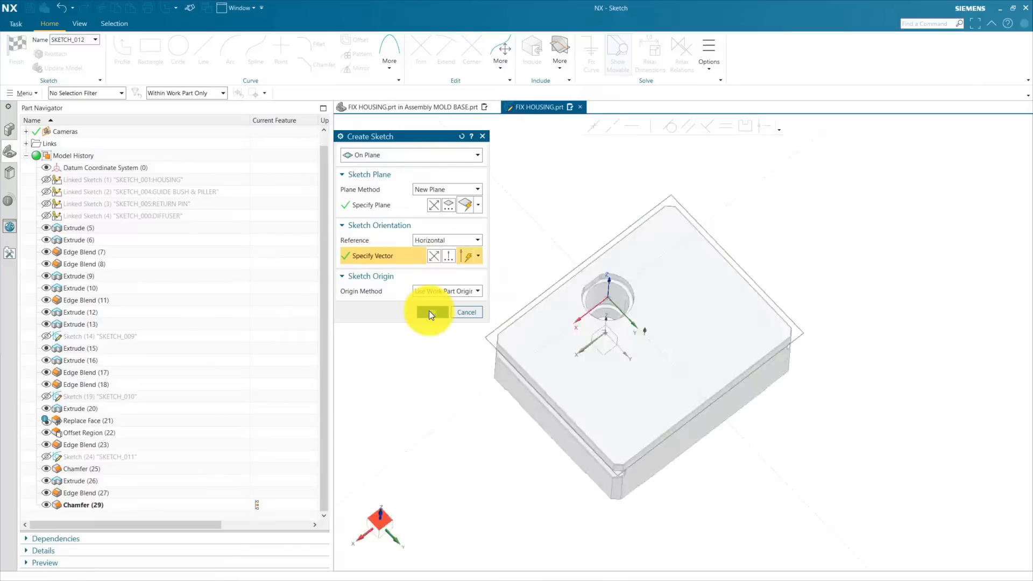
Limit selection in the hole-position sketch to Within Work Part Only and set the sketch point method to arc/circle centre
click(478, 168)
click(466, 222)
click(207, 93)
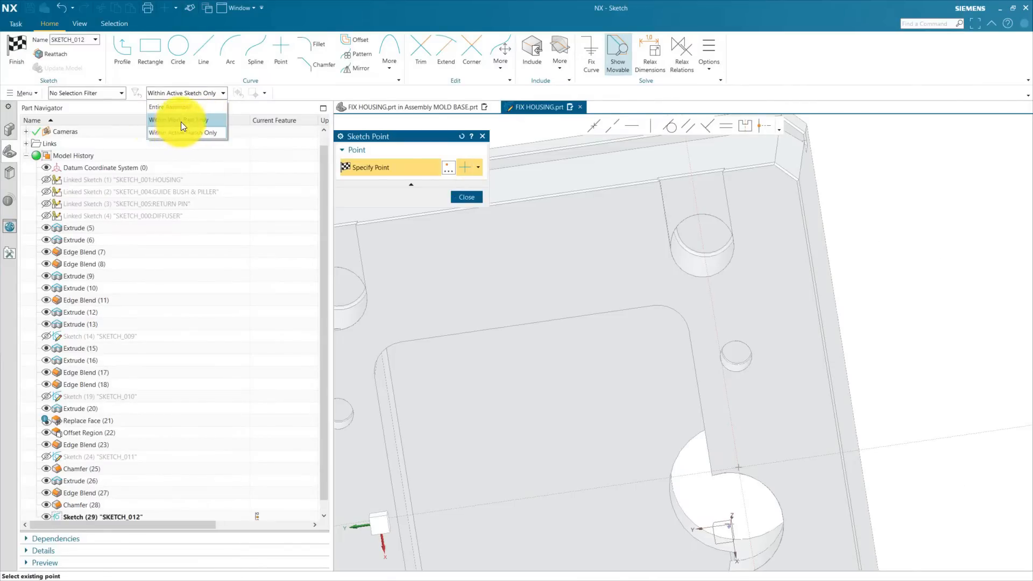
click(185, 119)
scroll(694, 242, up, 2)
click(478, 167)
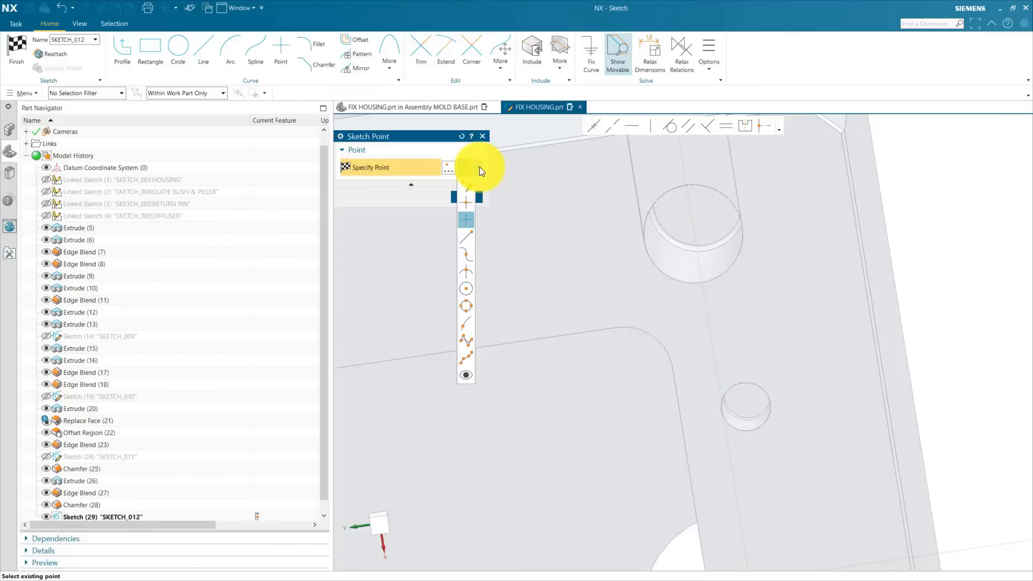
click(466, 289)
Place sketch points at the centres of the four large corner holes of the housing
scroll(717, 244, down, 5)
middle_drag(795, 276, 540, 277)
scroll(429, 302, up, 5)
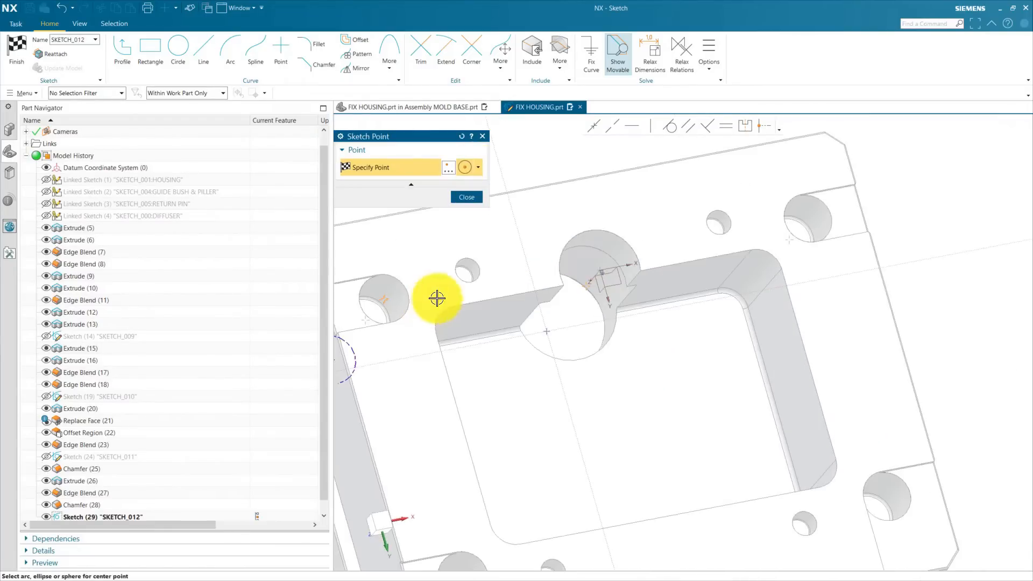
scroll(657, 247, down, 4)
scroll(570, 270, up, 3)
scroll(596, 257, down, 1)
scroll(596, 258, down, 3)
scroll(613, 339, up, 5)
click(668, 350)
scroll(770, 325, down, 4)
scroll(655, 334, up, 4)
click(514, 382)
End point placement and finish the hole-position sketch on the closed face
scroll(605, 362, down, 6)
middle_drag(726, 453, 530, 263)
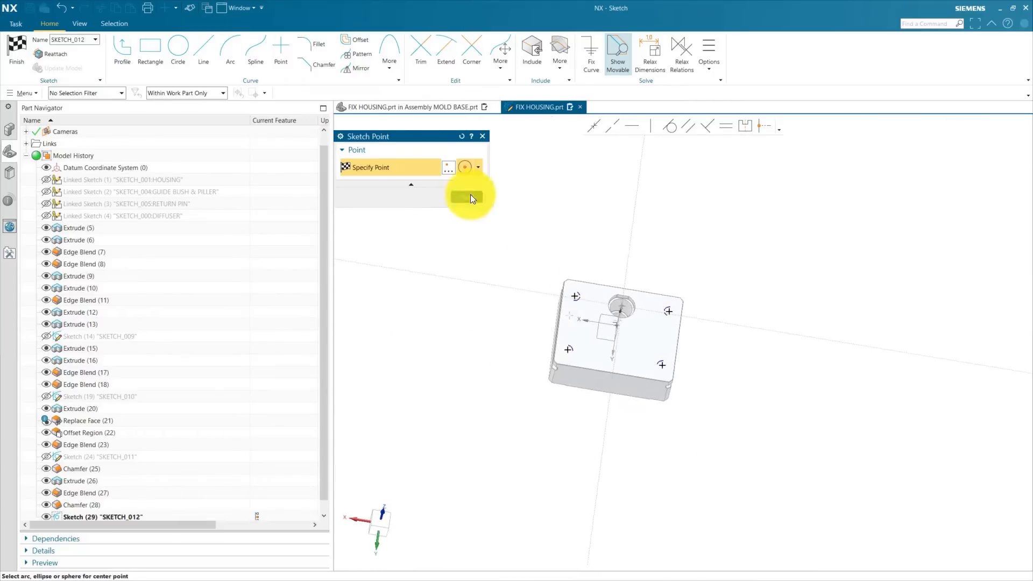
key(Escape)
scroll(602, 321, up, 3)
click(14, 51)
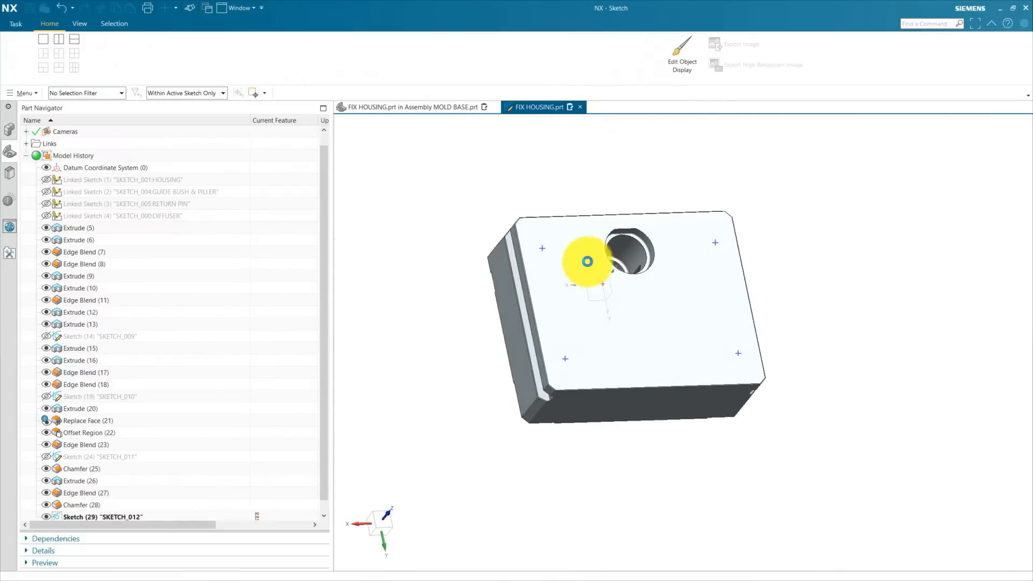
Try Along Vector as the hole direction and set the hole depth to 59 mm
scroll(524, 250, up, 6)
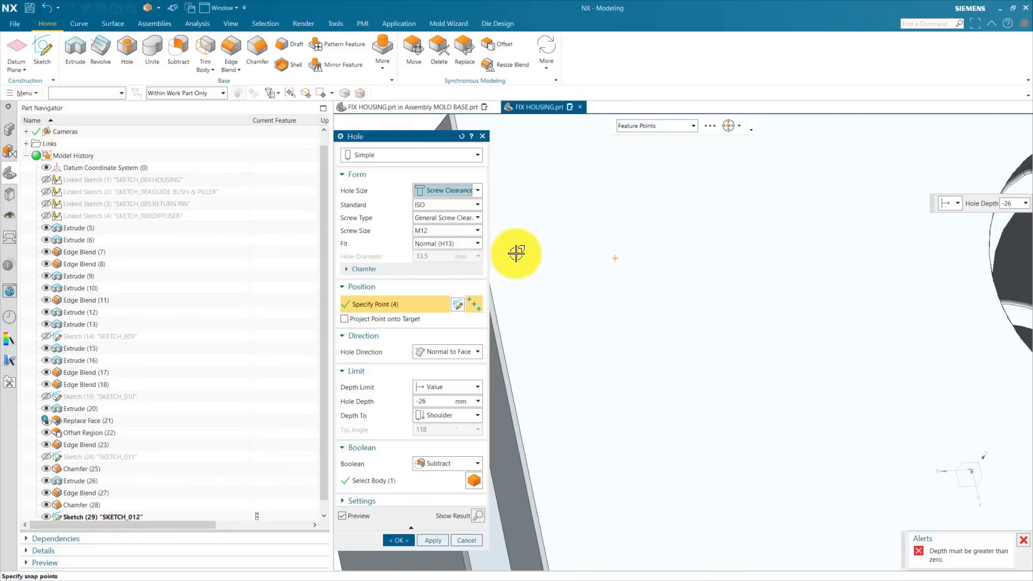
scroll(514, 249, down, 5)
click(437, 376)
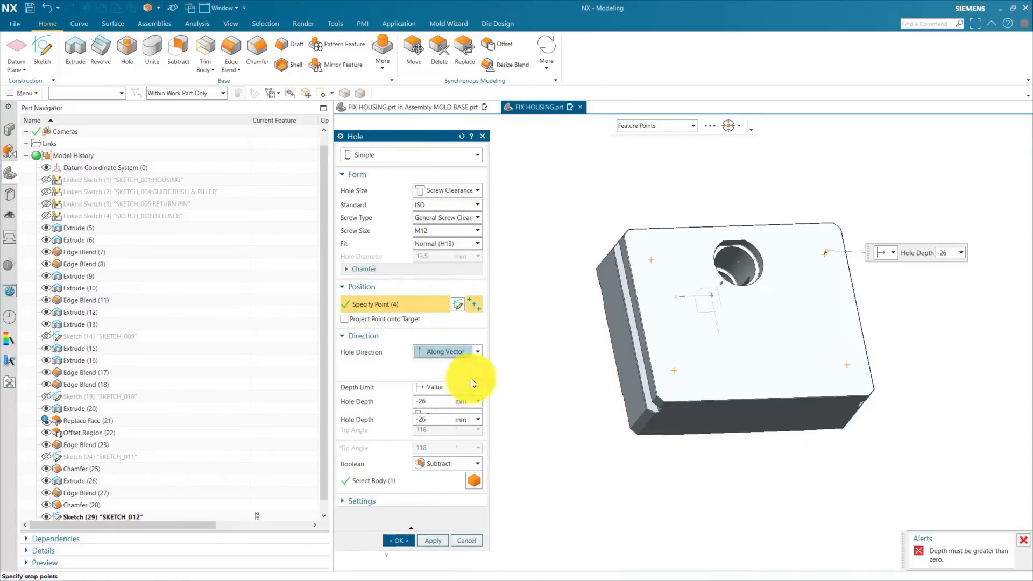
drag(846, 212, 761, 296)
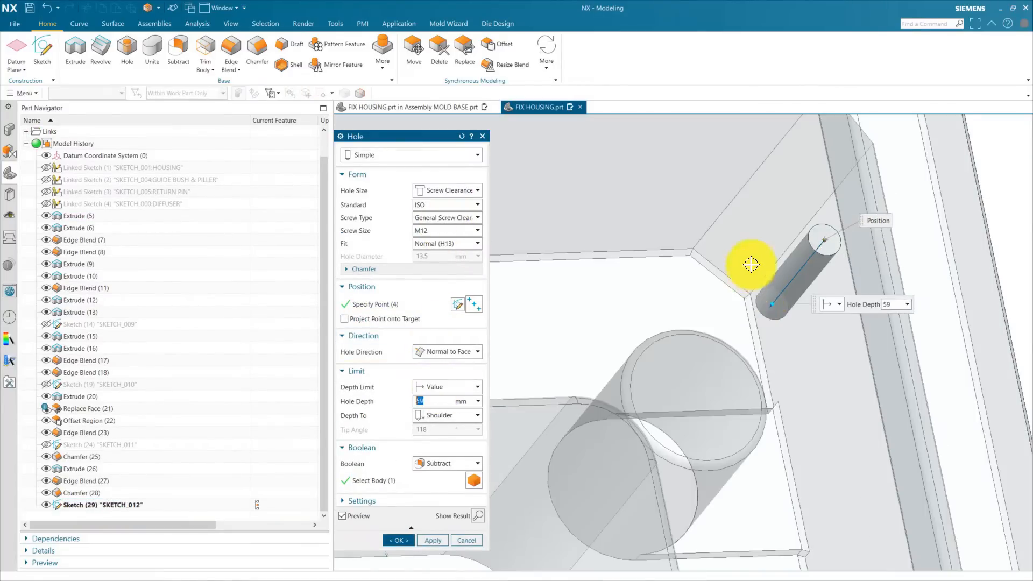
Make the holes counterbored with Custom fit, 13 mm hole diameter, 20 mm counterbore diameter and 15 mm counterbore depth
scroll(753, 269, down, 6)
scroll(627, 300, up, 5)
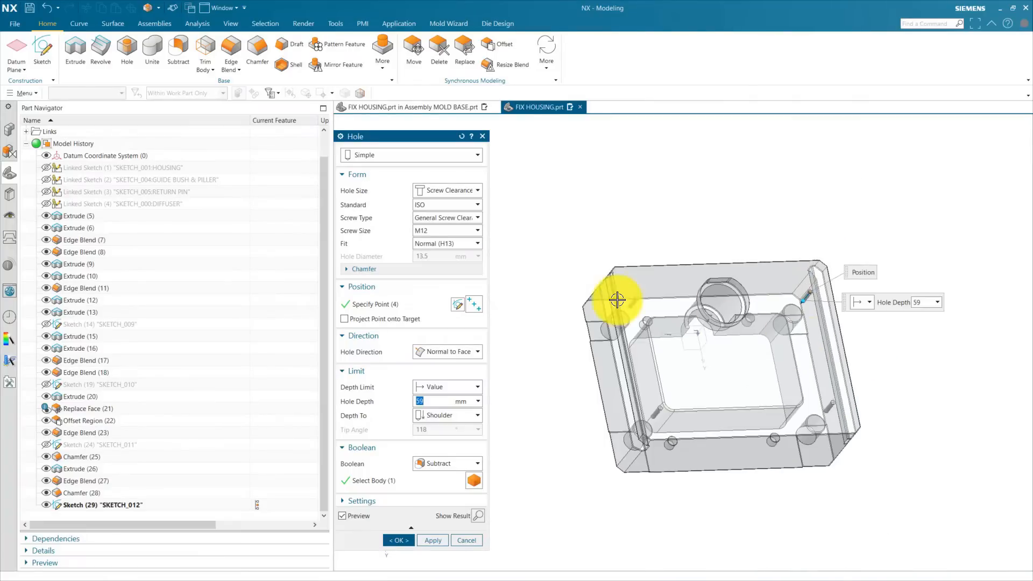
scroll(592, 253, down, 2)
scroll(600, 249, up, 3)
scroll(600, 249, up, 2)
click(411, 155)
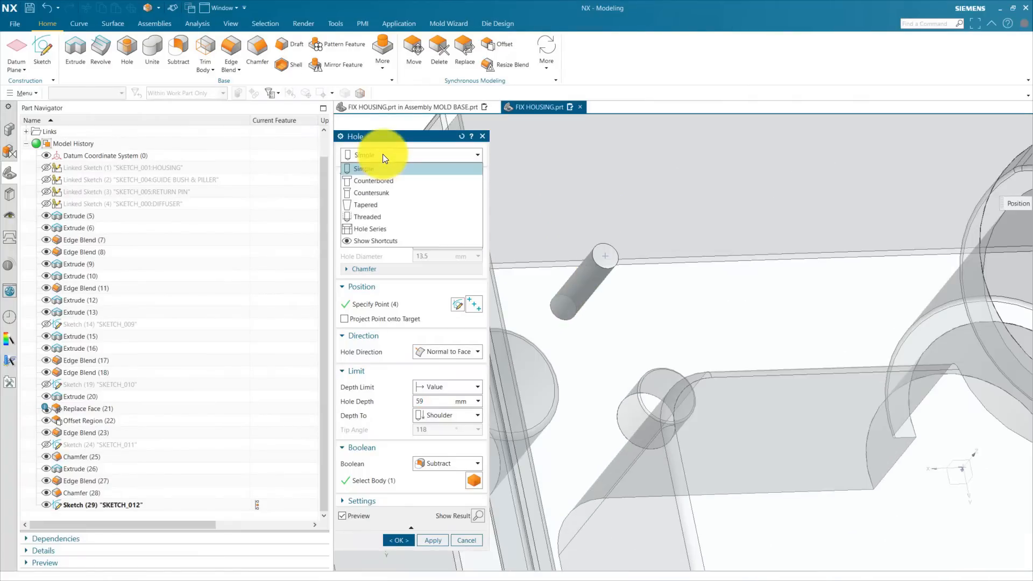
click(398, 183)
click(447, 243)
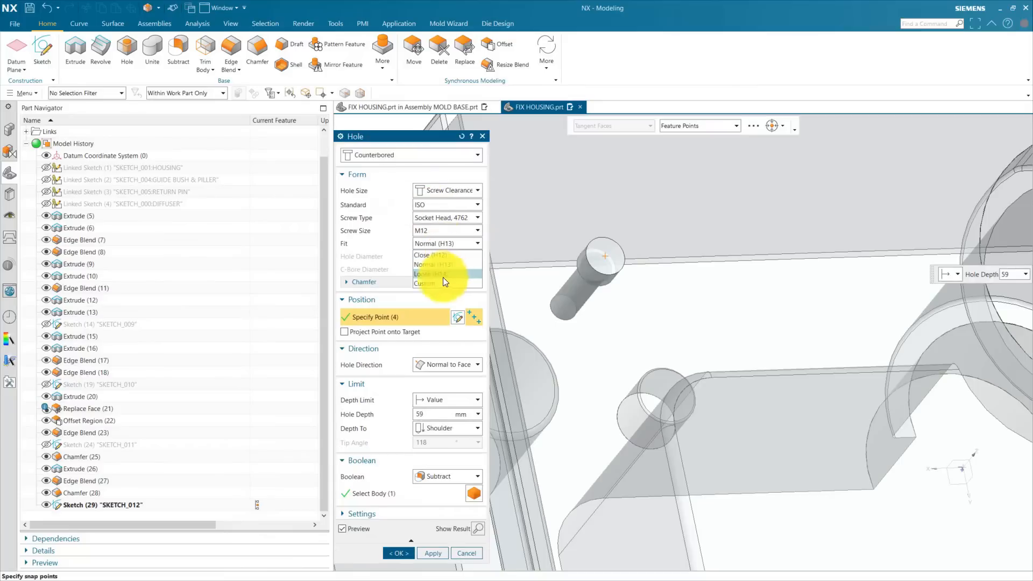
click(430, 285)
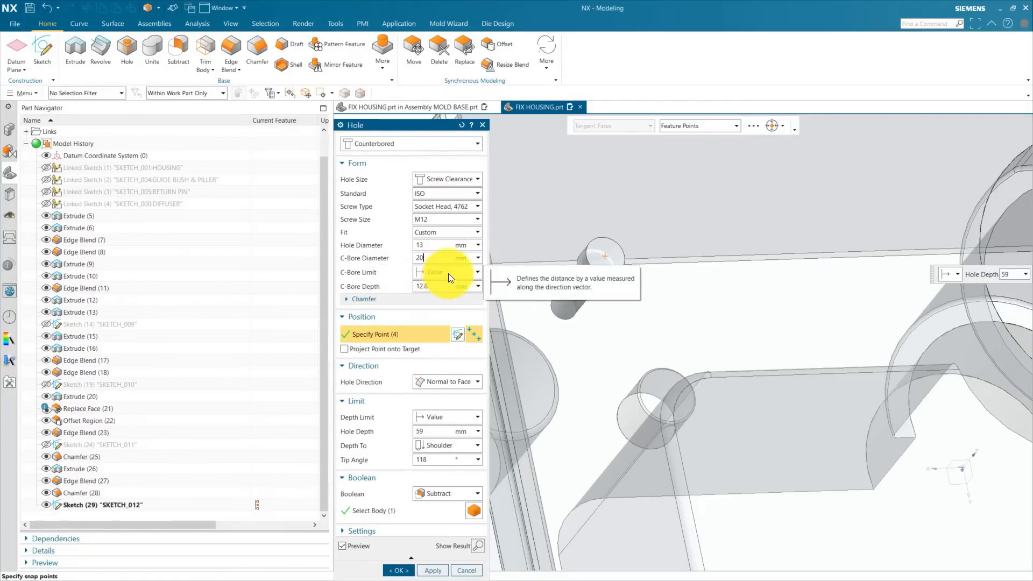
click(434, 286)
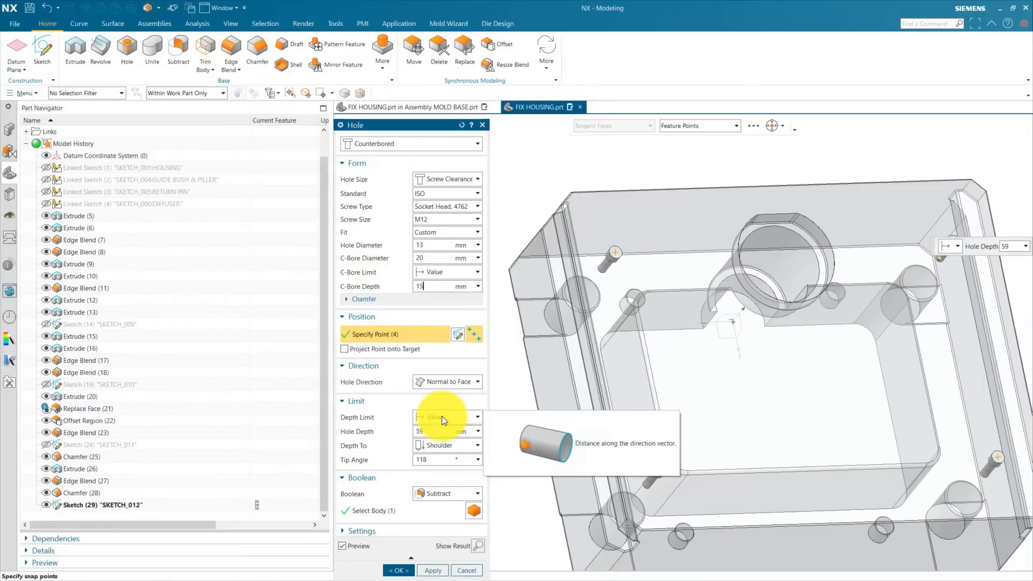
Set the depth limit of the M12 counterbored holes to Through Body and create the holes
click(441, 416)
click(439, 467)
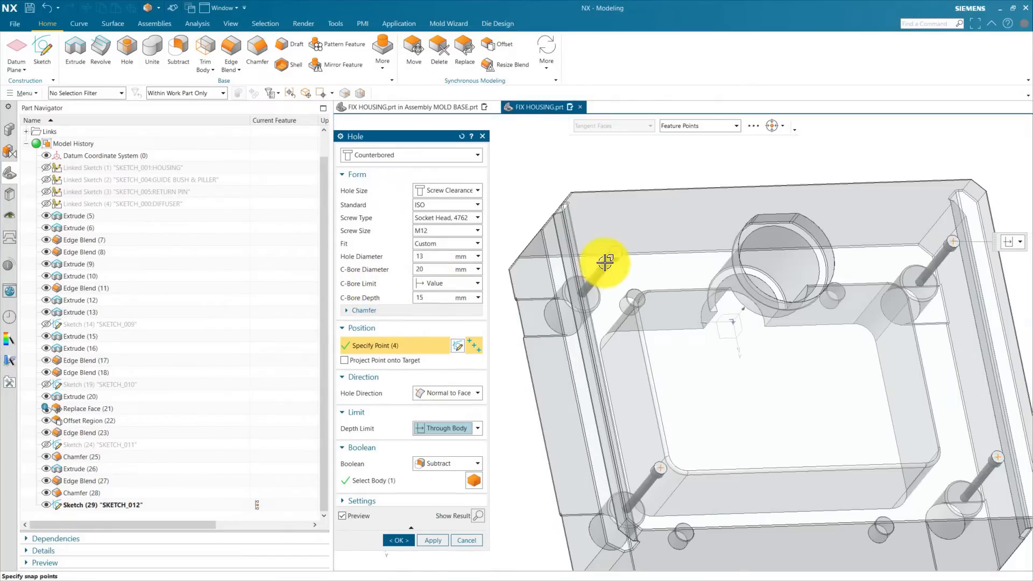
scroll(576, 300, down, 3)
middle_drag(576, 300, 648, 476)
middle_click(464, 539)
Inspect the counterbored holes from the pocket side and show the linked RETURN PIN sketch
middle_drag(498, 466, 595, 521)
scroll(597, 421, up, 8)
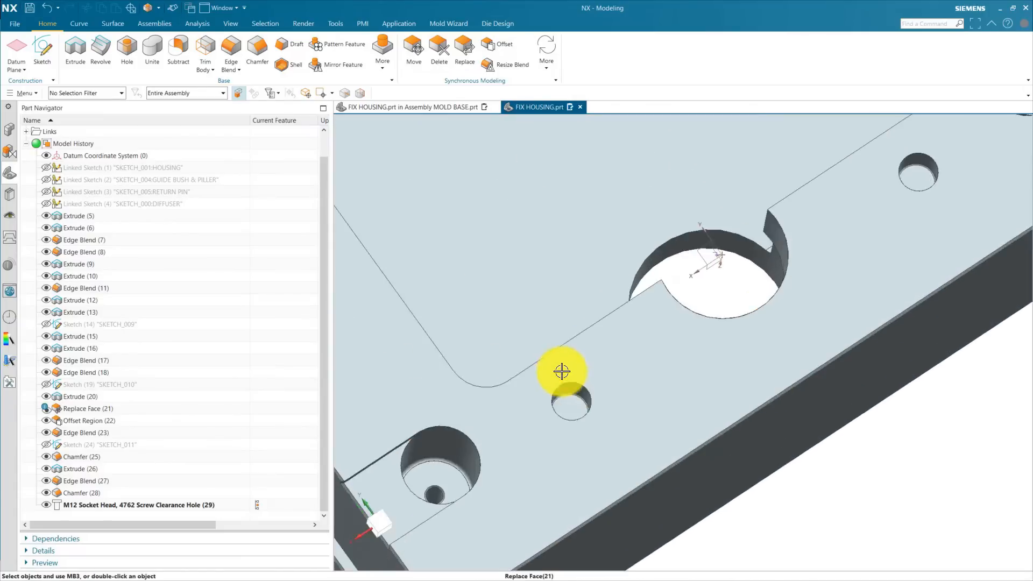
scroll(590, 422, down, 8)
scroll(583, 431, up, 3)
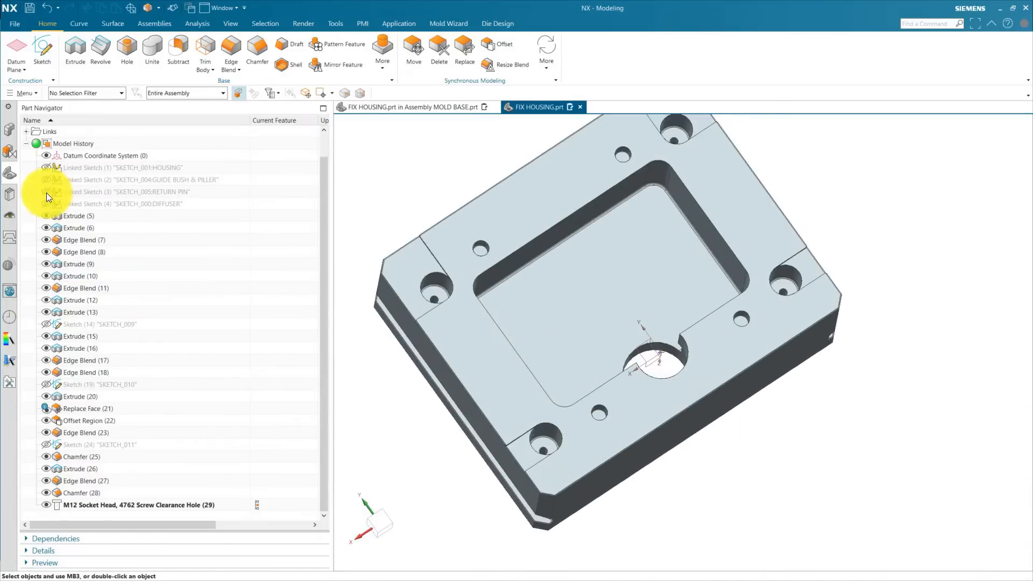
click(46, 192)
scroll(481, 248, up, 6)
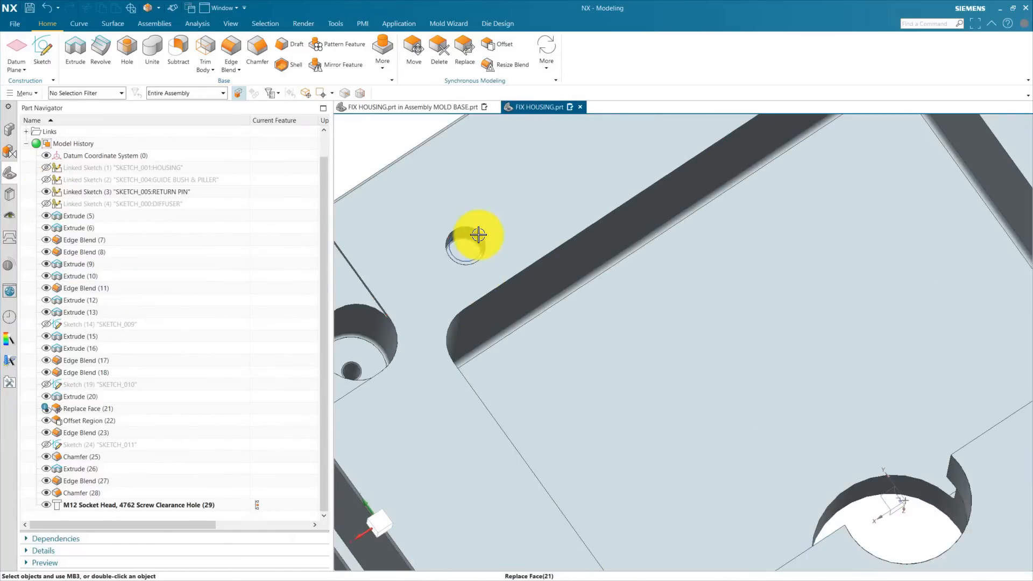
scroll(481, 256, down, 8)
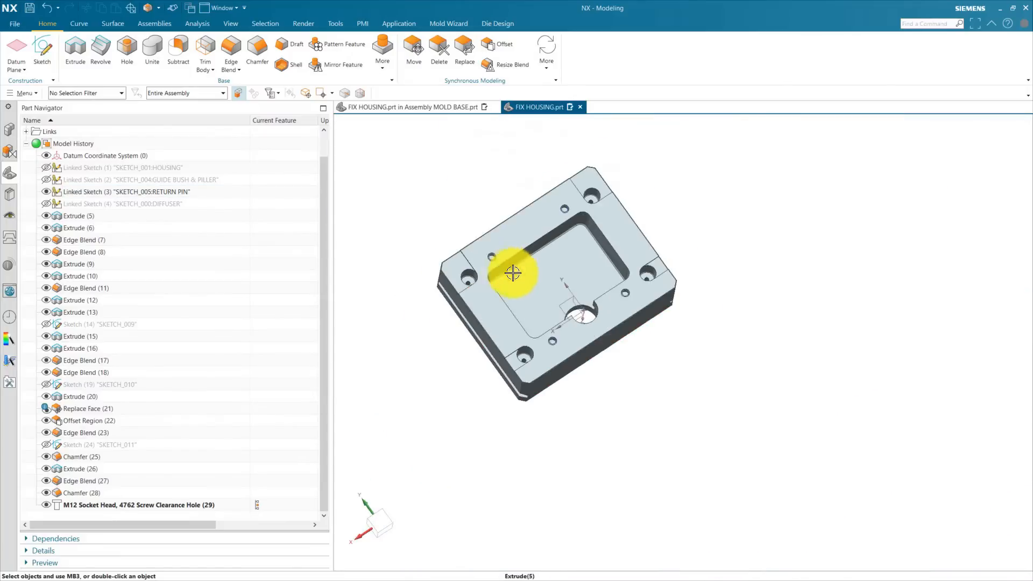
Start a counterbored M10 hole with Custom fit, 11 mm hole diameter, 18 mm counterbore diameter and 15 mm counterbore depth
middle_drag(666, 412, 535, 476)
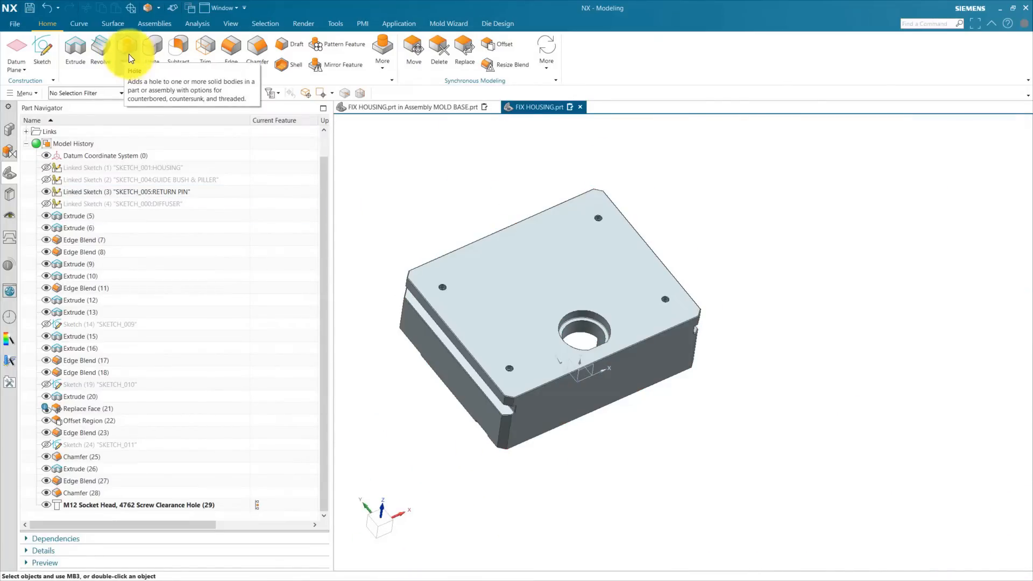
click(129, 53)
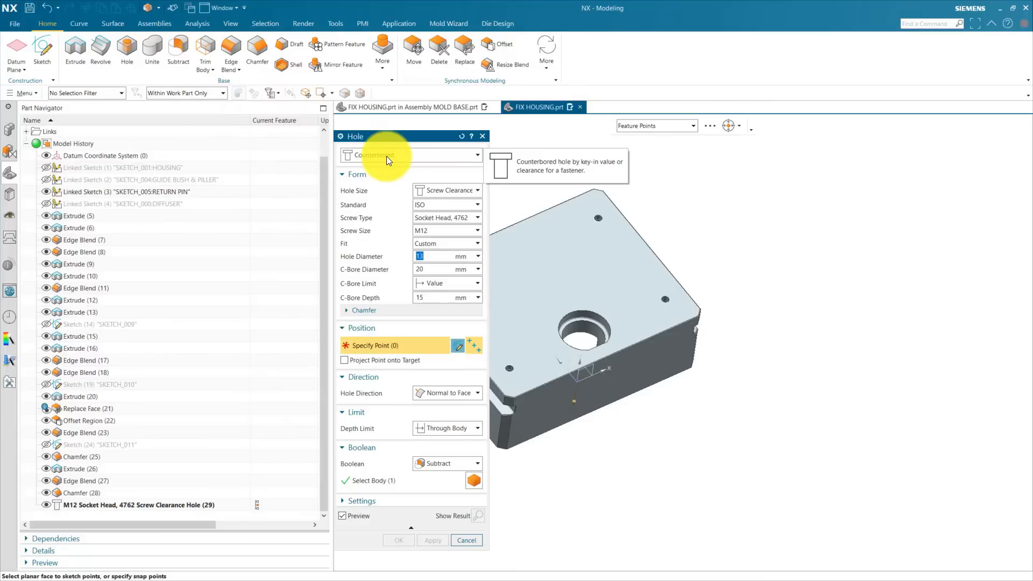
click(435, 231)
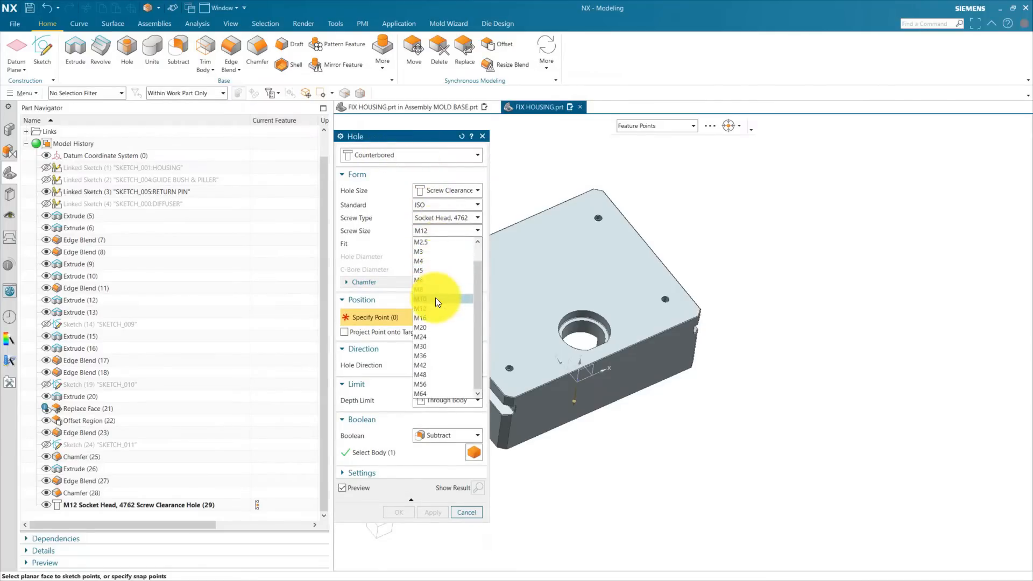
click(435, 299)
click(435, 243)
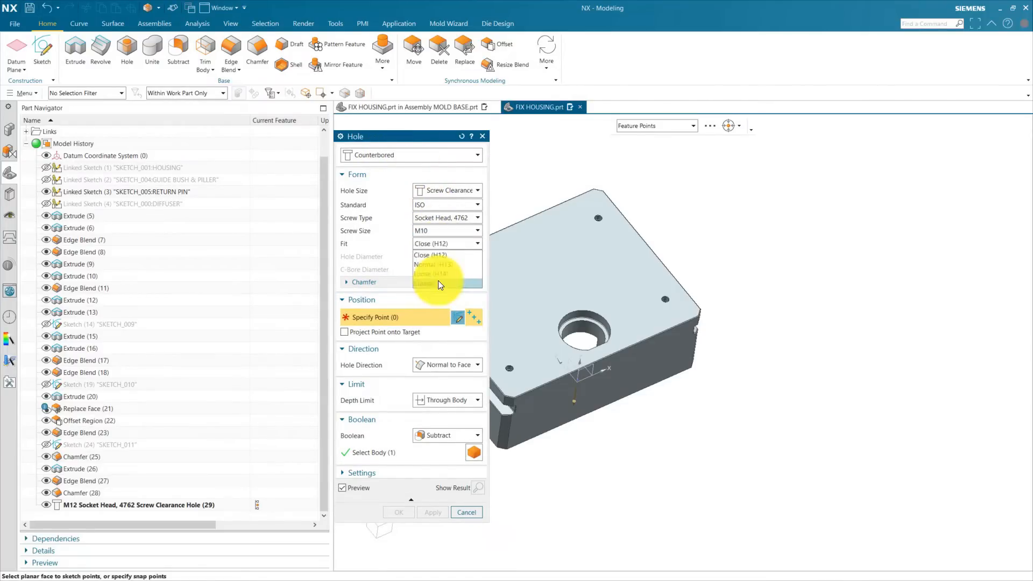
click(438, 279)
click(435, 254)
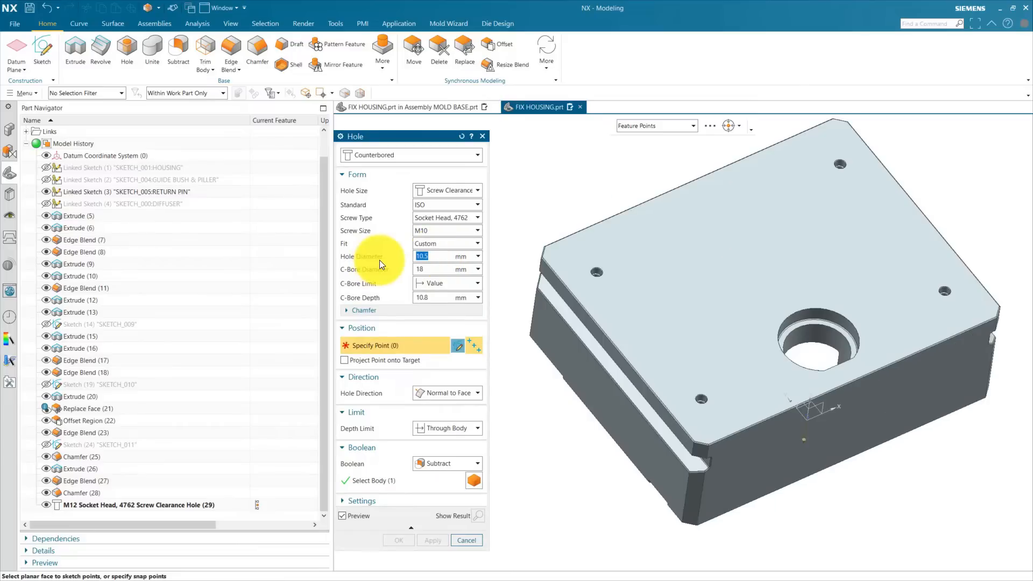
click(432, 270)
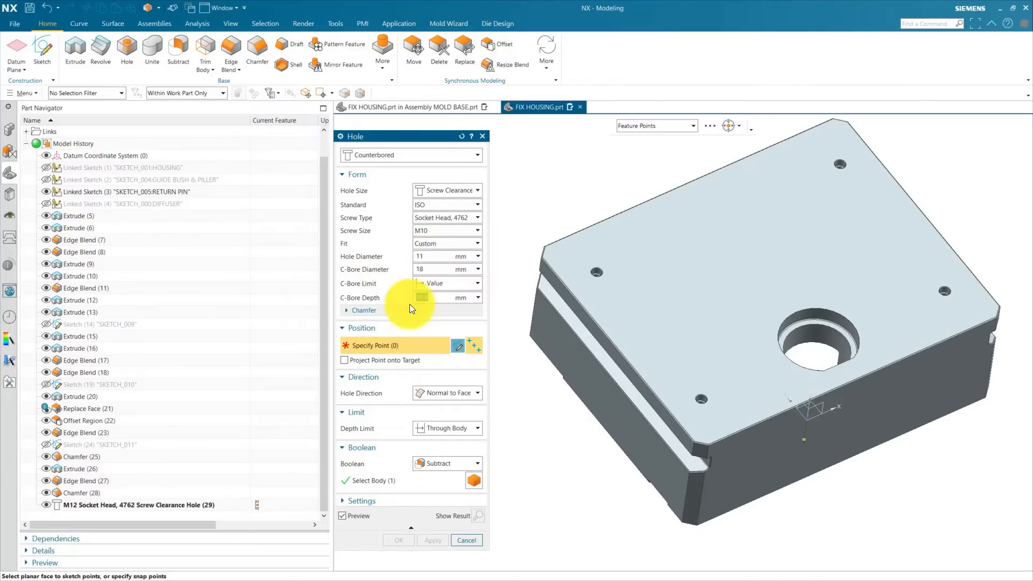
text(15)
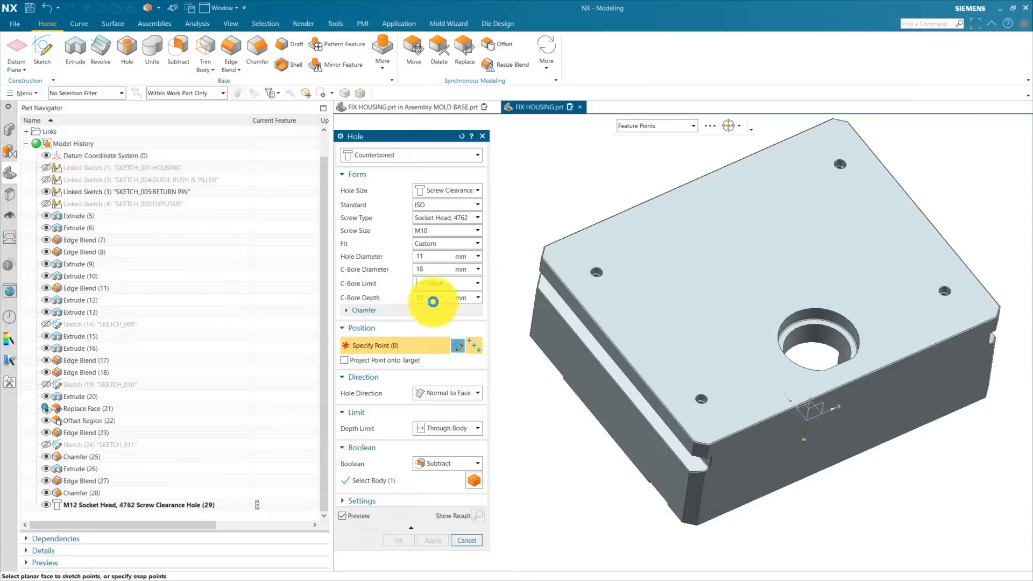
Create the position sketch for the M10 holes on the closed face, using the X-axis as horizontal reference
click(458, 346)
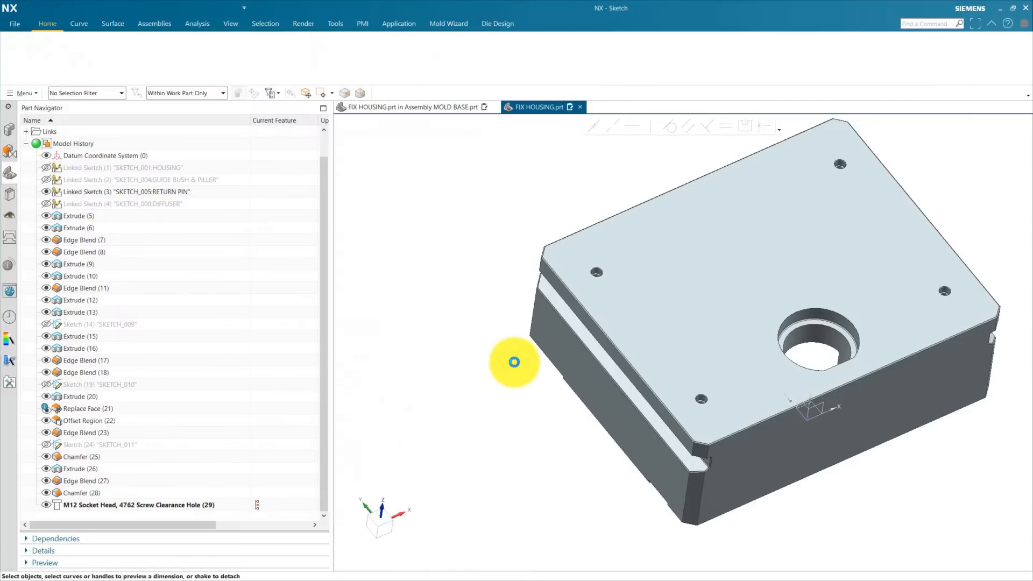
click(649, 289)
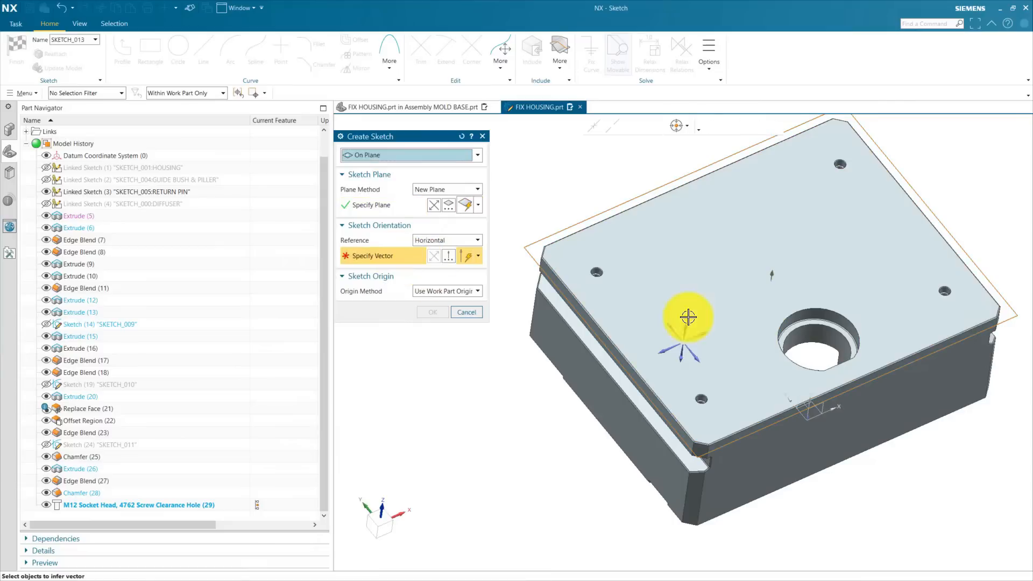
click(706, 333)
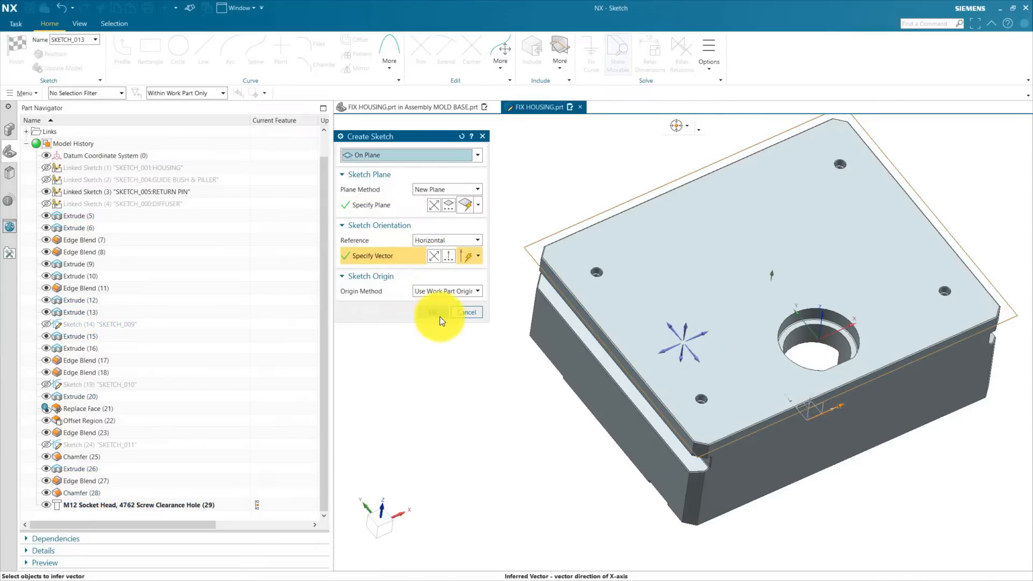
click(440, 316)
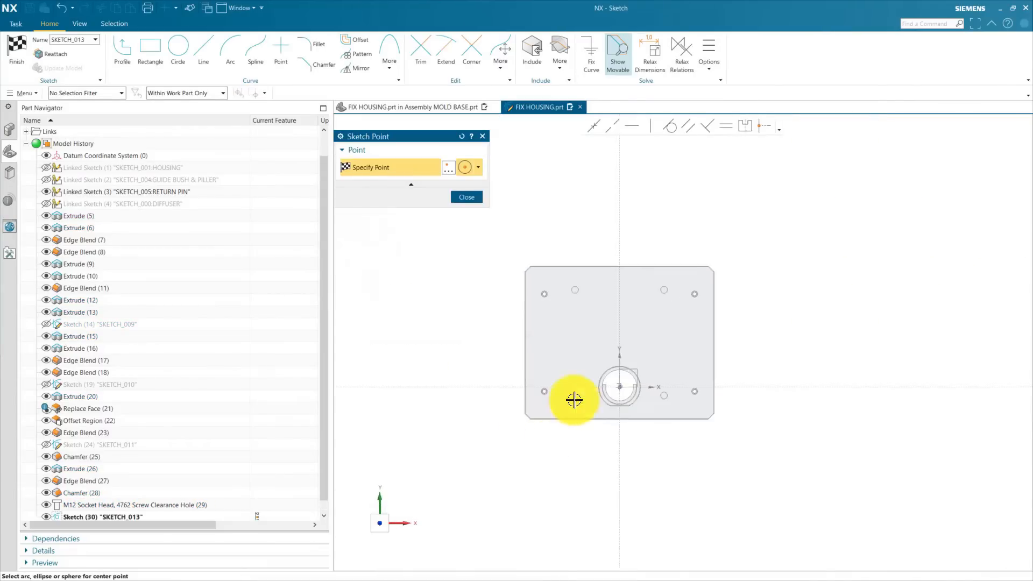
Place sketch points at the centres of the four return pin circles using Within Work Part Only, and finish the sketch
click(185, 93)
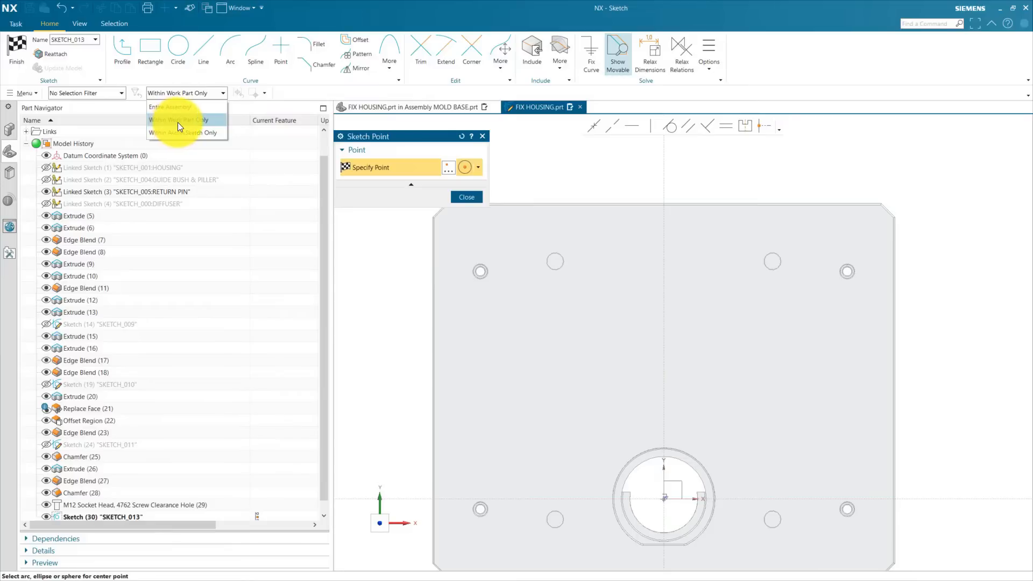
click(178, 120)
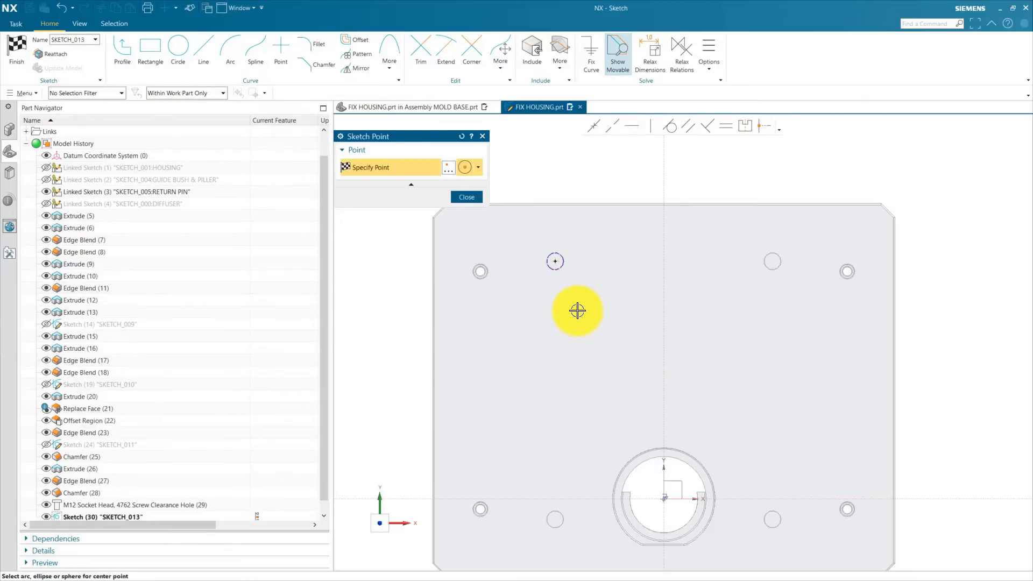
scroll(586, 284, up, 8)
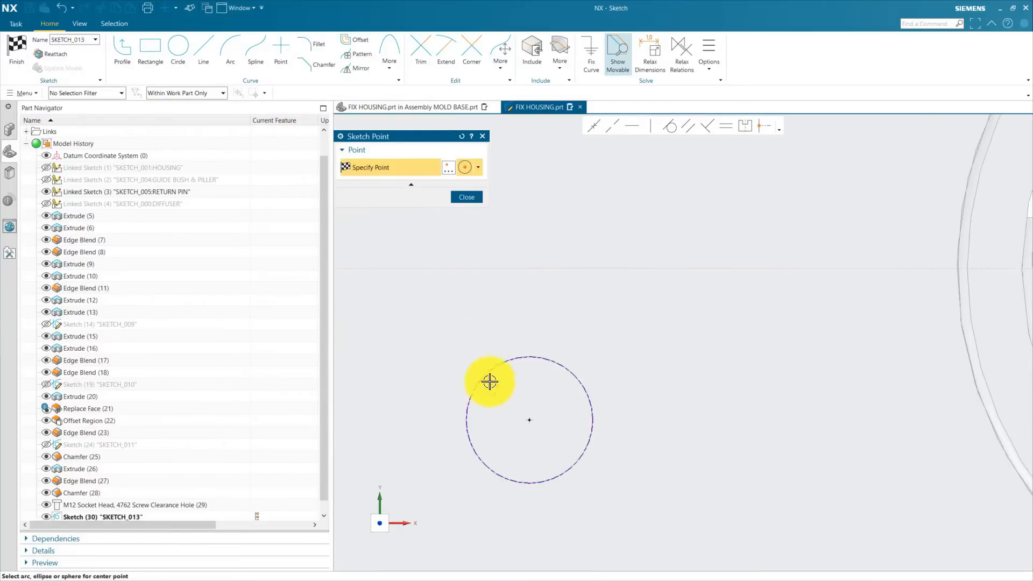
scroll(552, 492, down, 7)
click(792, 386)
scroll(791, 382, up, 8)
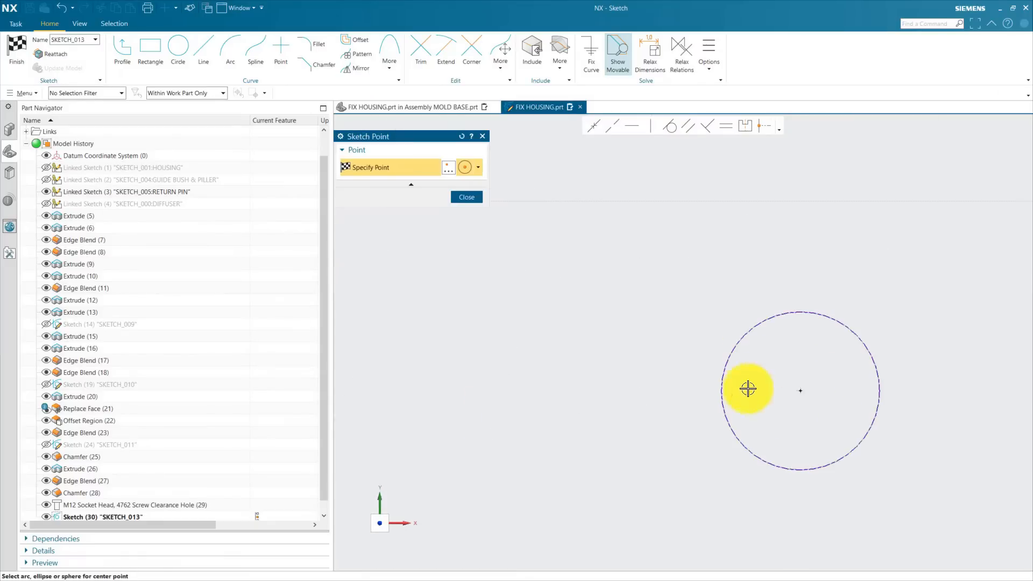
scroll(768, 360, down, 8)
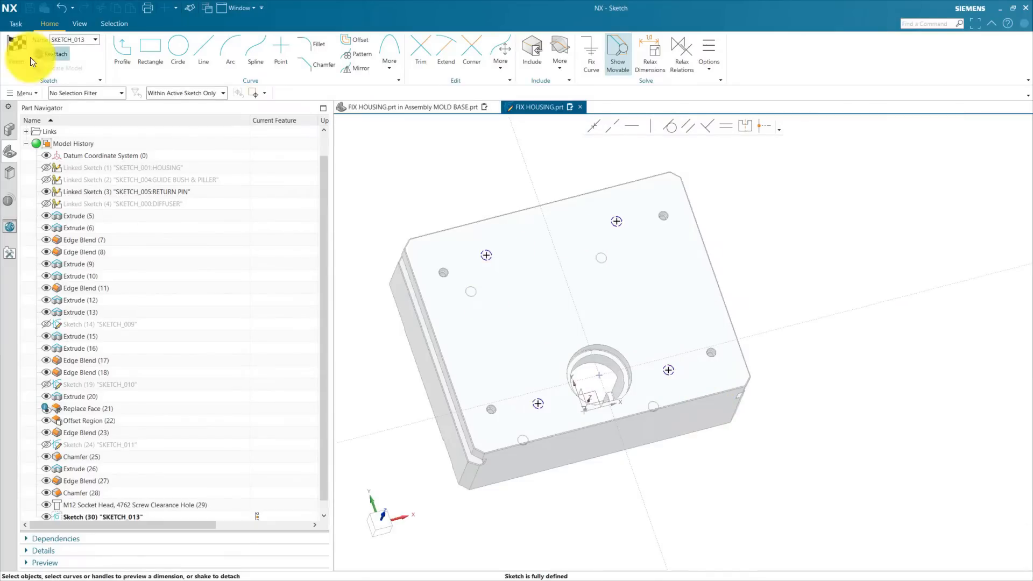
click(16, 56)
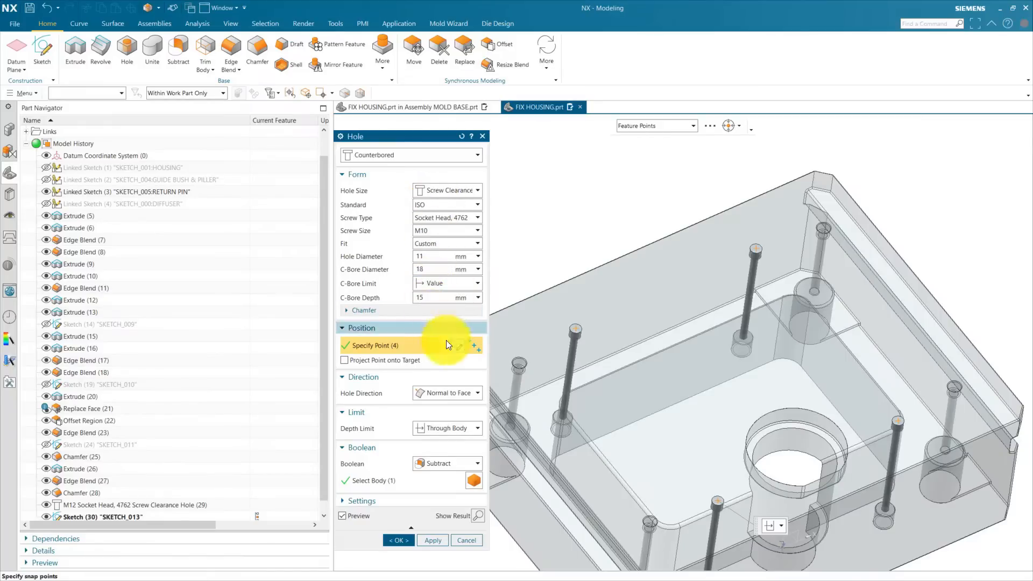
Create the M10 counterbored holes through the body at the four return pin points
scroll(597, 200, up, 3)
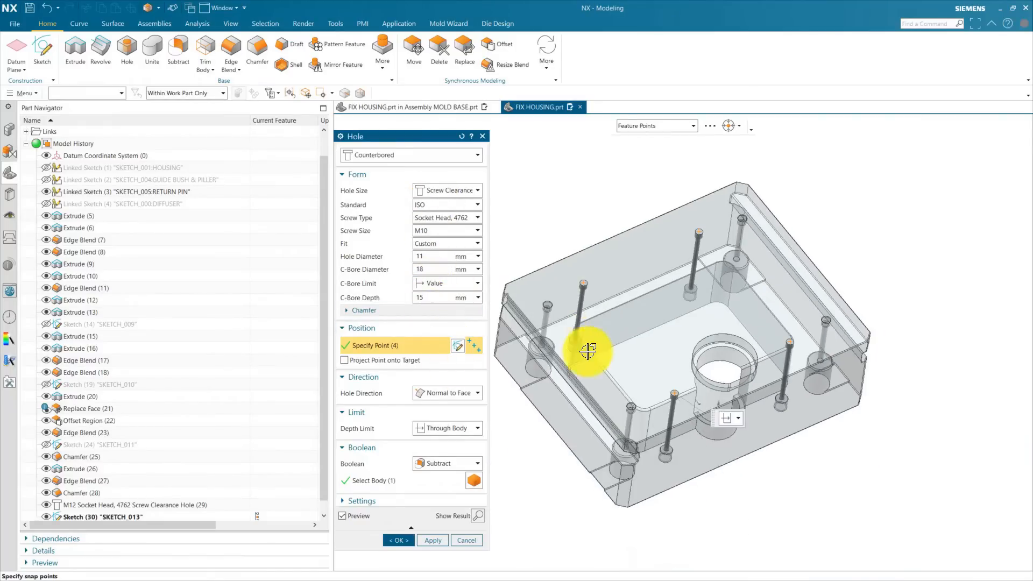
scroll(589, 350, down, 5)
click(447, 429)
click(430, 478)
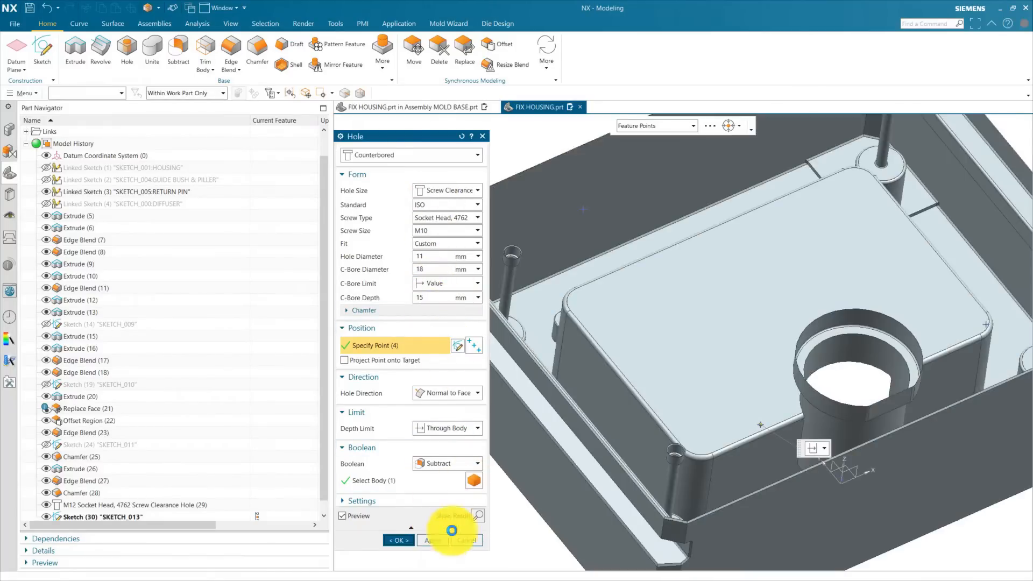
middle_click(487, 512)
middle_drag(830, 318, 707, 403)
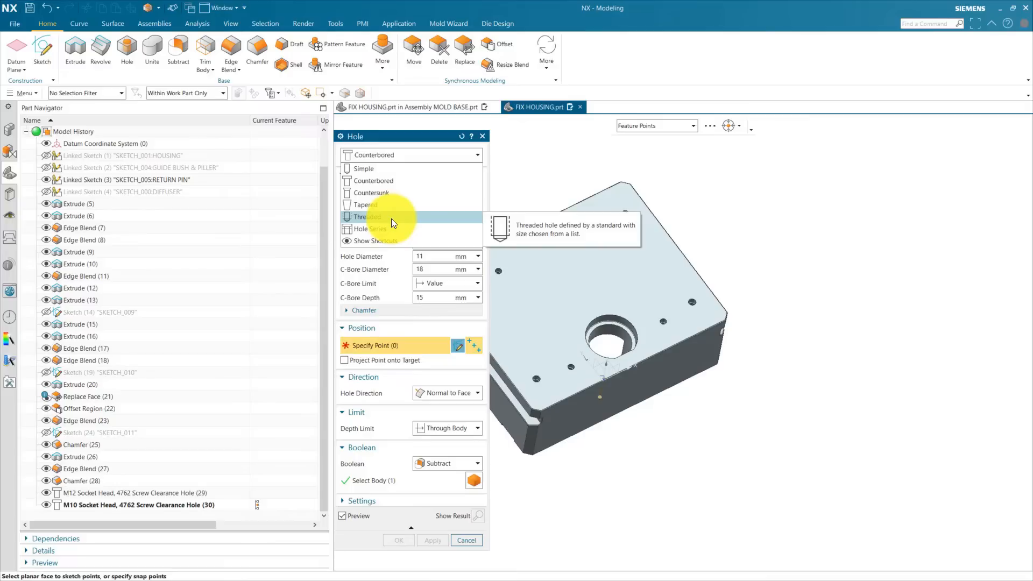
Start a threaded Metric Coarse hole of size M30 x 3.5 with a custom thread depth of 45 mm
click(392, 217)
click(447, 202)
click(434, 300)
click(427, 253)
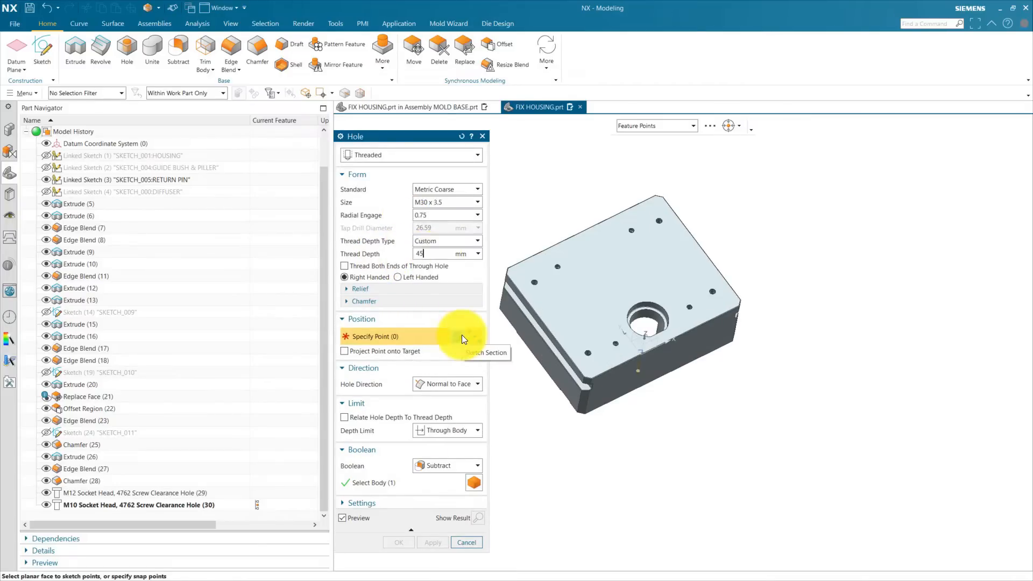
Create the position sketch for the M30 threaded holes on the closed face, using the X-axis as horizontal reference
click(462, 334)
click(587, 285)
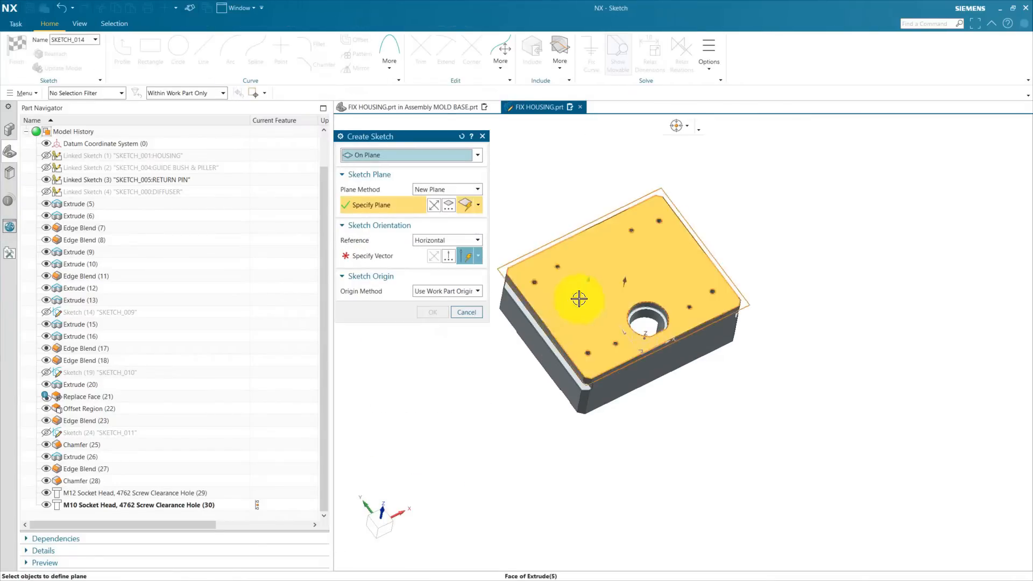
click(391, 258)
click(703, 331)
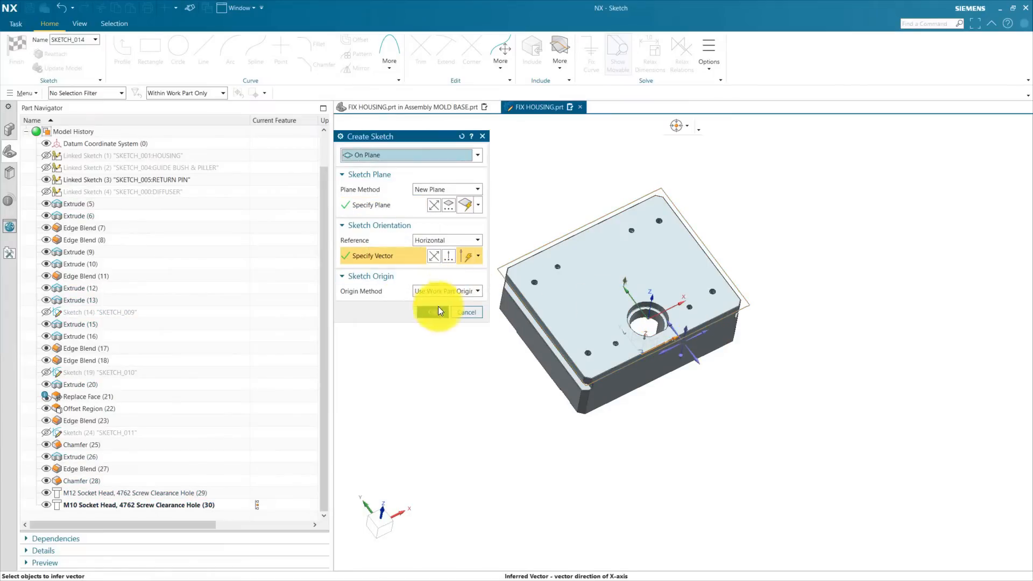
click(435, 312)
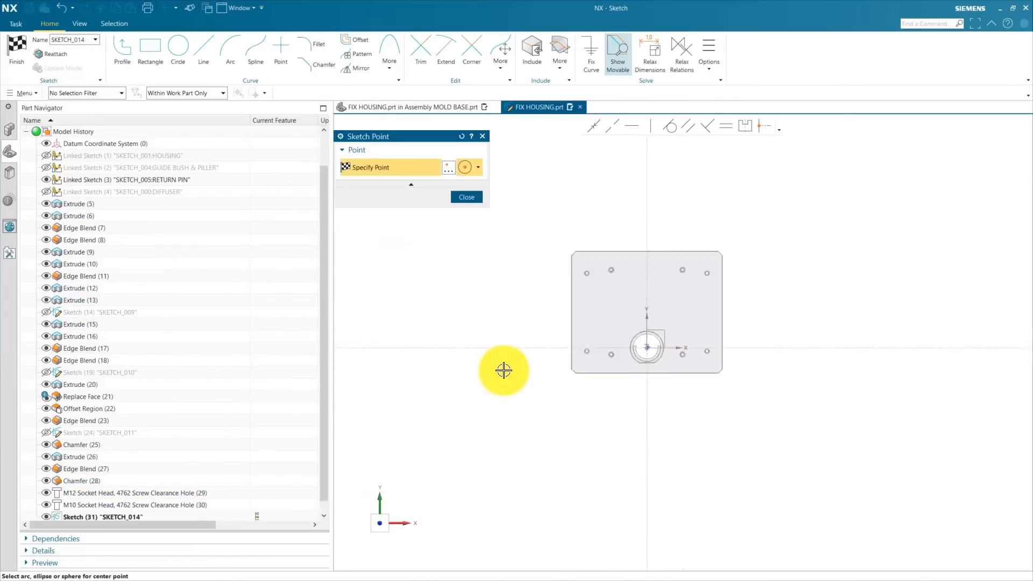
Include the four straight outer edges of the closed face in the sketch using Within Work Part Only
scroll(579, 275, up, 5)
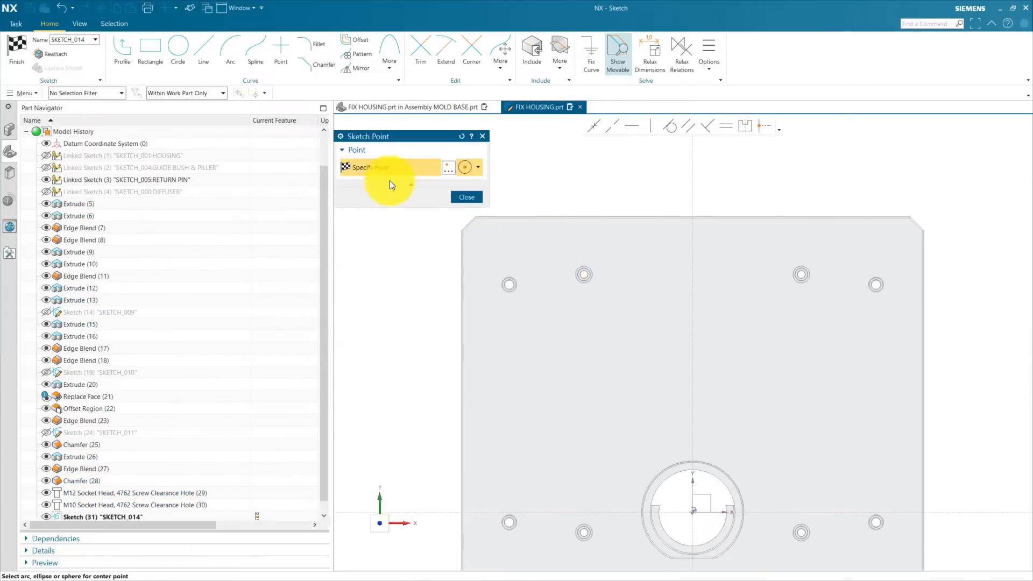
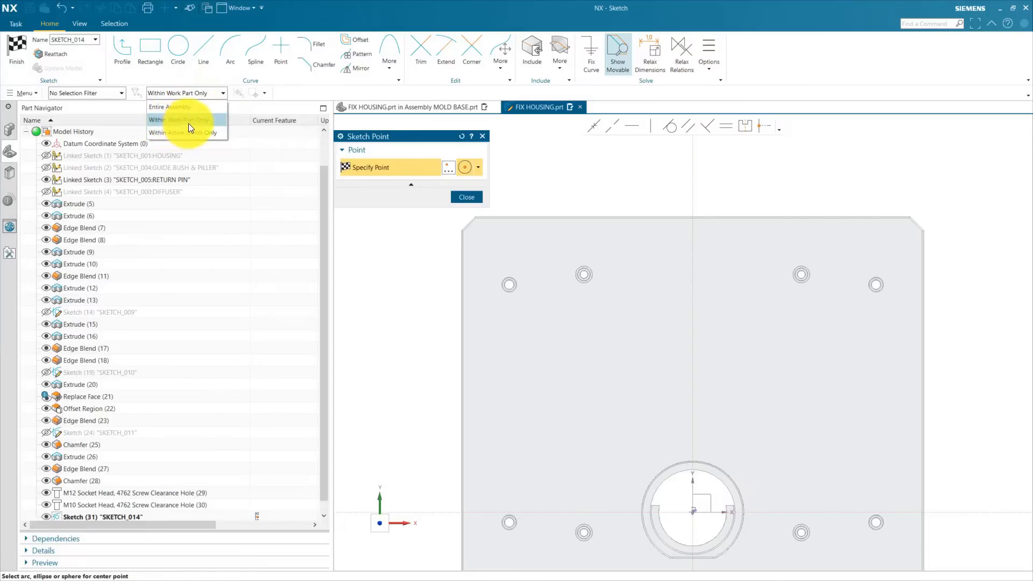
click(187, 124)
click(532, 51)
scroll(467, 244, up, 3)
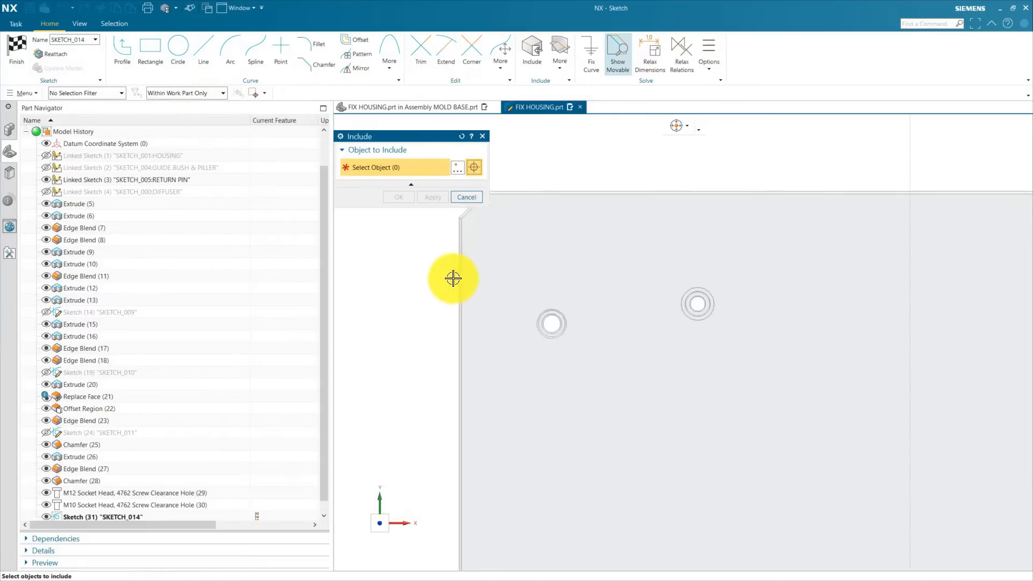
click(458, 282)
click(535, 189)
scroll(527, 240, down, 5)
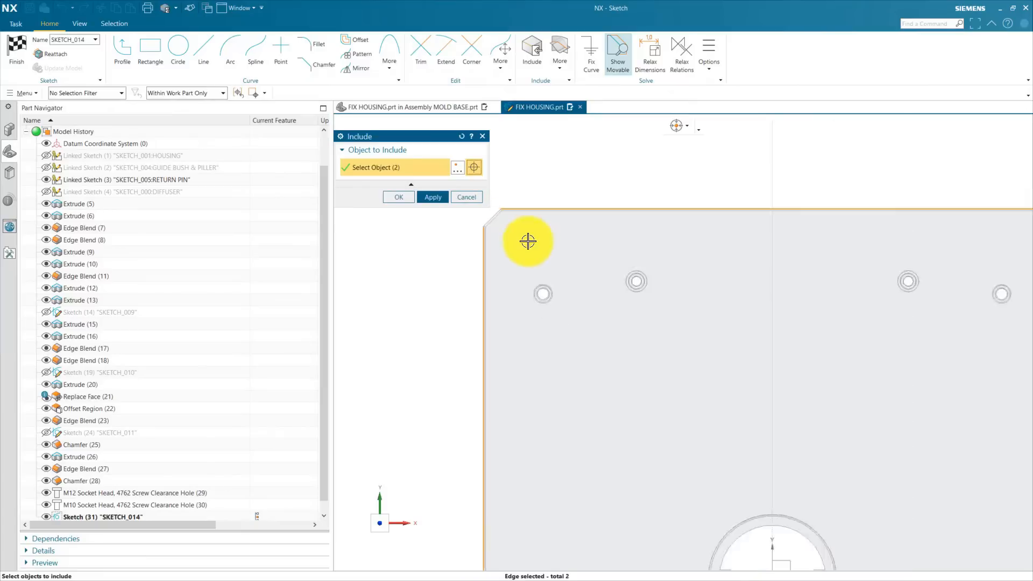
scroll(796, 257, up, 5)
click(687, 298)
scroll(762, 230, down, 6)
scroll(555, 388, up, 5)
click(532, 396)
click(432, 196)
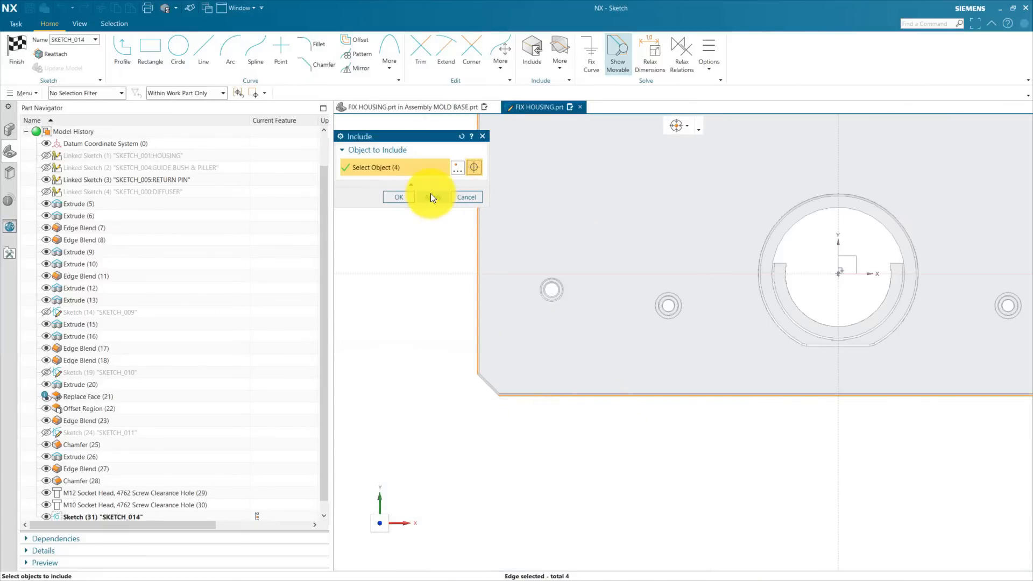
click(466, 197)
Place four sketch points with the inferred point method, one near each corner of the closed face
scroll(515, 403, down, 1)
scroll(473, 235, down, 2)
scroll(524, 362, down, 2)
scroll(518, 240, up, 2)
scroll(484, 215, up, 3)
click(475, 167)
click(467, 187)
click(528, 279)
scroll(528, 279, down, 6)
click(512, 392)
click(586, 292)
scroll(653, 237, down, 4)
click(607, 375)
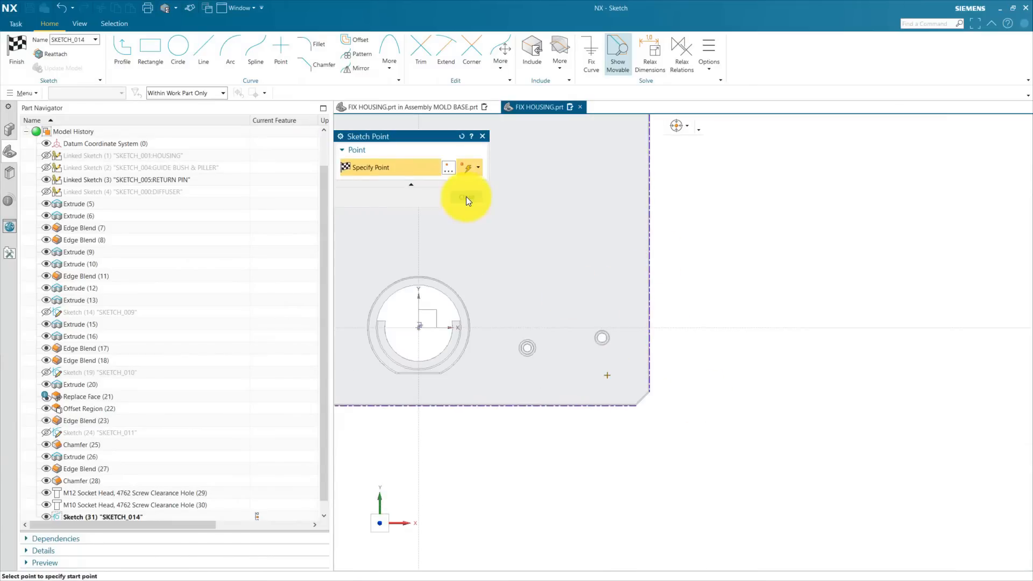
click(465, 199)
Dimension the upper-left point 55 mm horizontally from the left edge of the plate
scroll(574, 346, down, 5)
scroll(441, 227, up, 5)
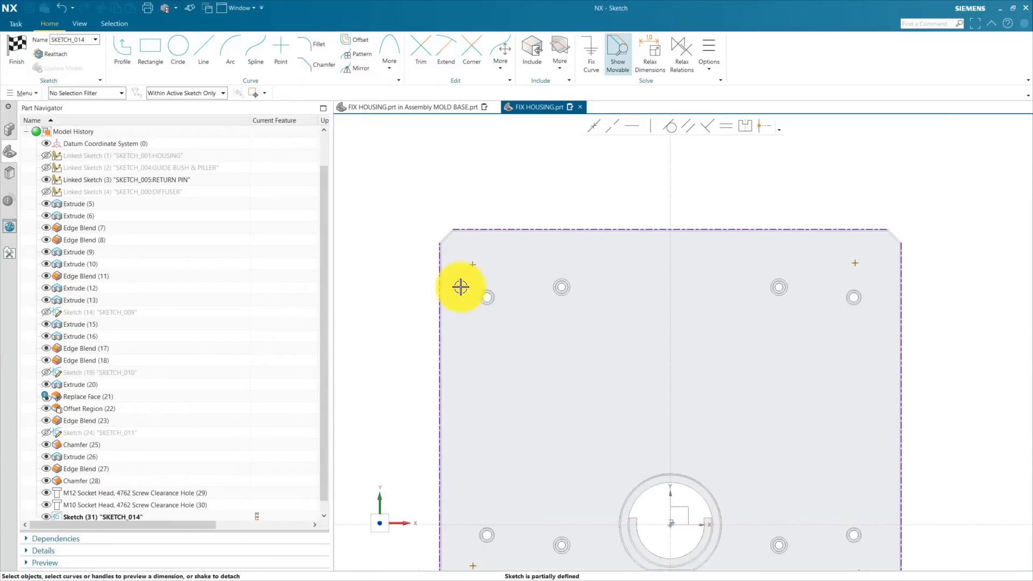
scroll(440, 283, up, 3)
click(440, 264)
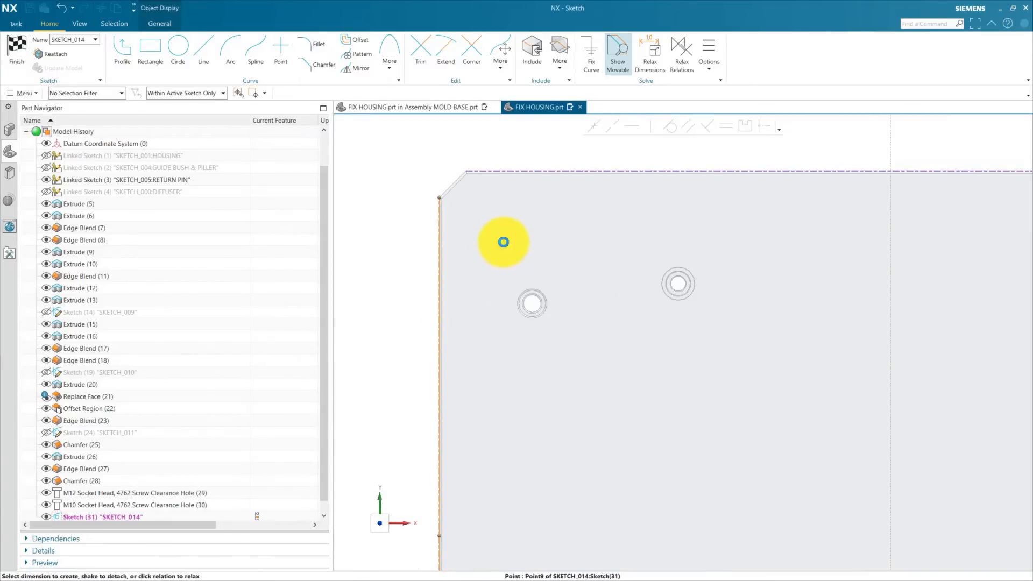
click(477, 243)
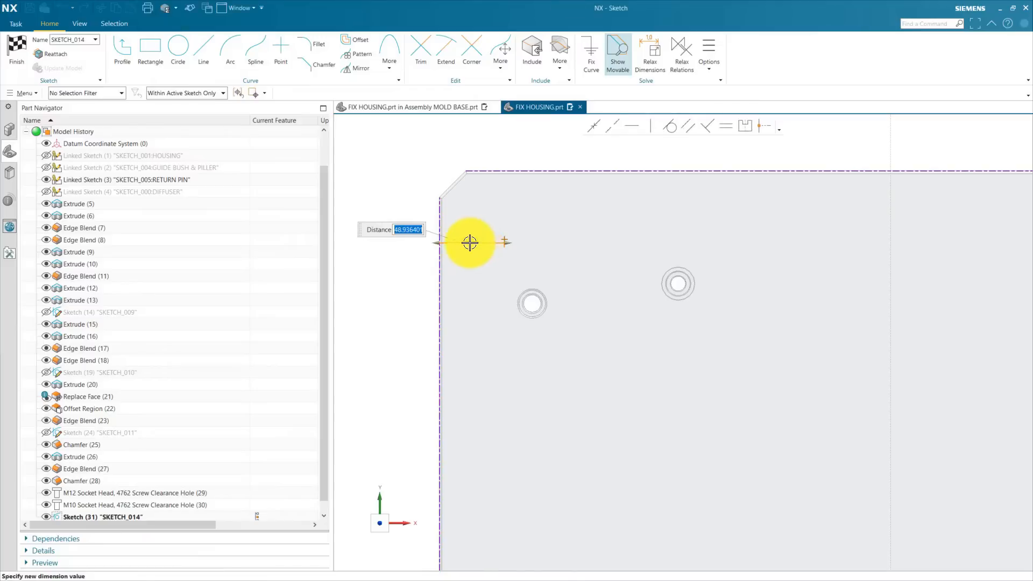
key(Return)
Increase the text size of the sketch dimensions
scroll(463, 226, down, 3)
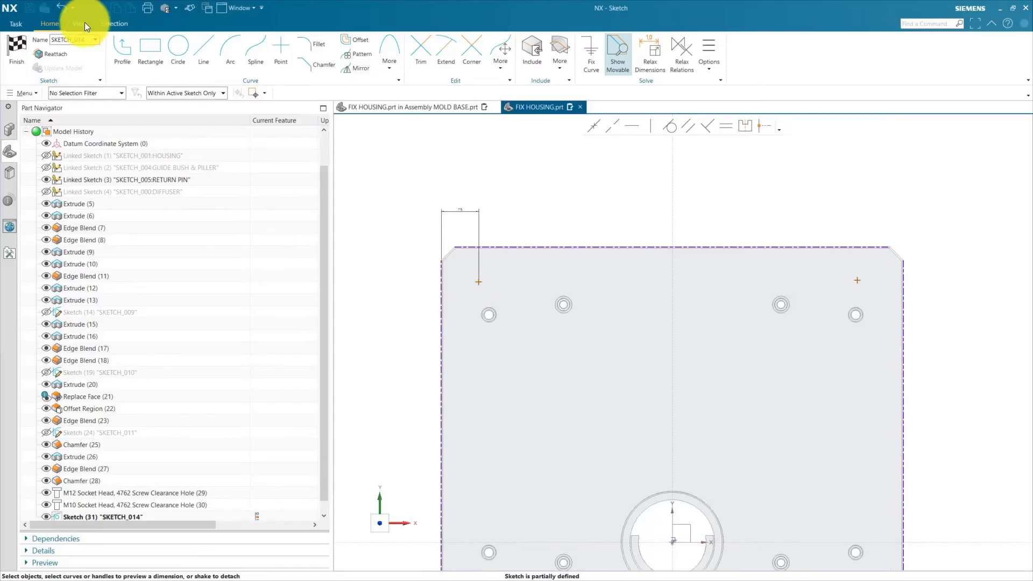
click(80, 23)
click(576, 43)
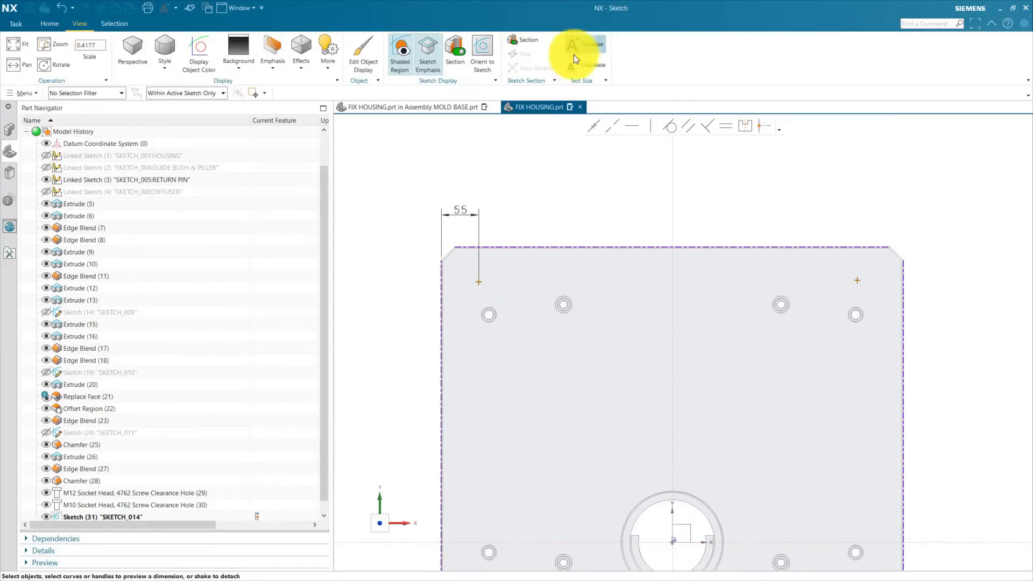
click(43, 22)
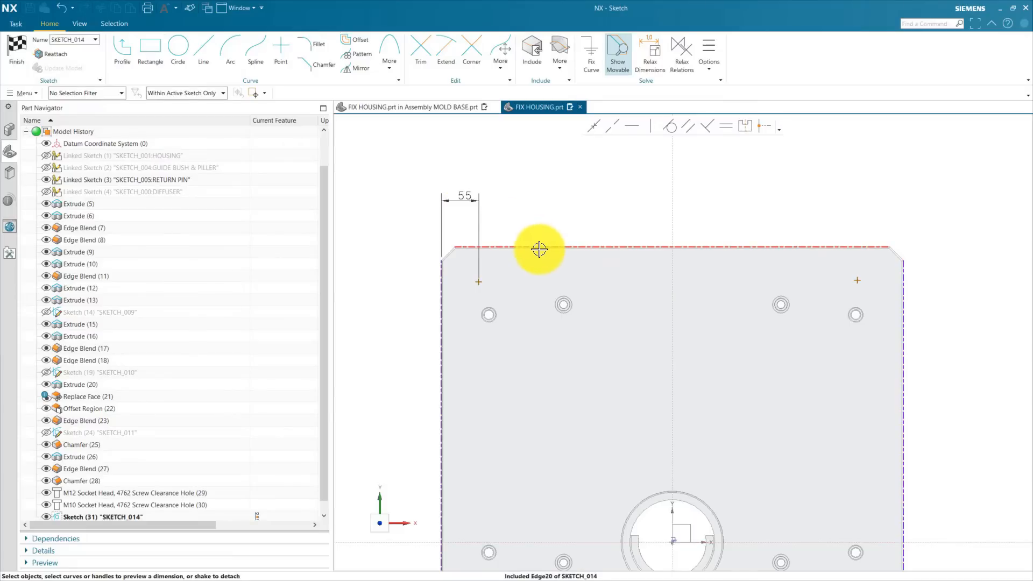
Dimension the upper-left point 55 mm vertically from the upper edge of the plate
click(539, 248)
scroll(481, 288, up, 3)
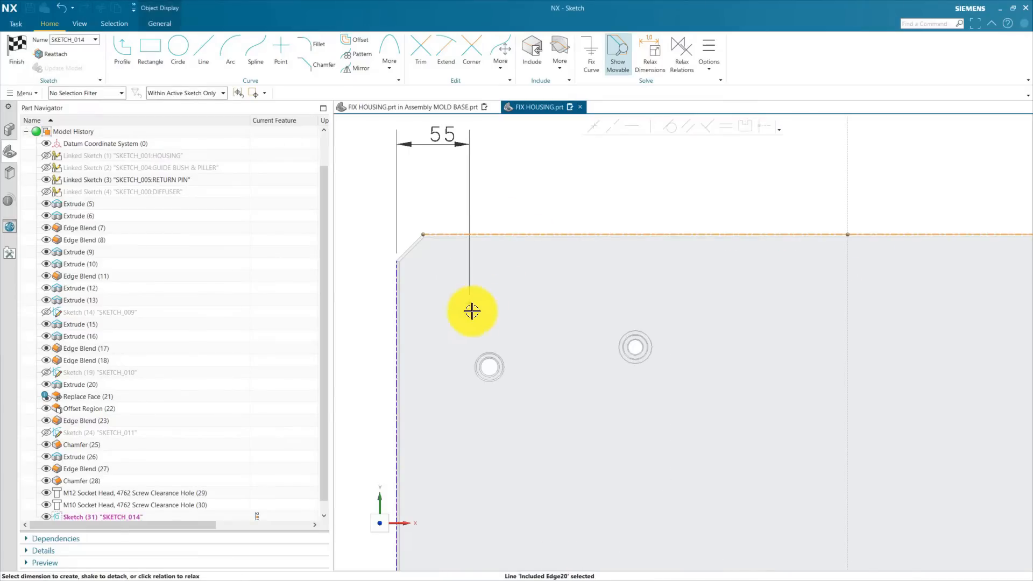
click(545, 296)
scroll(546, 288, down, 3)
click(435, 300)
text(55)
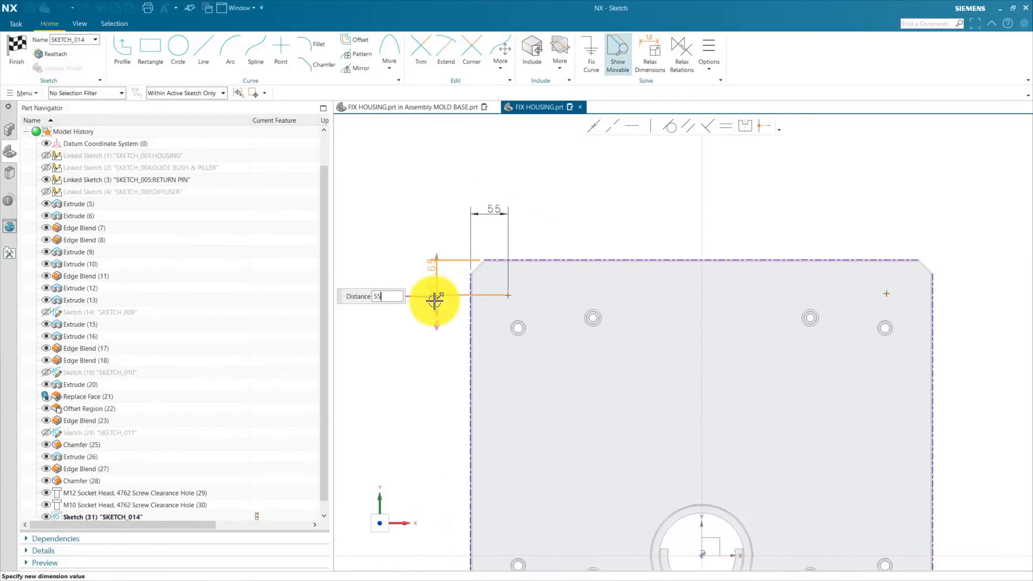
key(Return)
Dimension the upper-right point 55 mm from both the right edge and the upper edge of the plate
scroll(355, 212, down, 2)
scroll(715, 242, up, 5)
click(648, 248)
click(619, 313)
drag(622, 277, 769, 321)
text(55)
key(Return)
click(709, 295)
click(661, 196)
key(Return)
Dimension the lower-left point 55 mm from both the lower edge and the left edge of the plate
scroll(652, 295, down, 3)
scroll(609, 487, up, 5)
click(610, 486)
click(601, 394)
drag(607, 435, 428, 441)
text(55)
key(Return)
click(520, 390)
click(601, 394)
drag(555, 400, 563, 528)
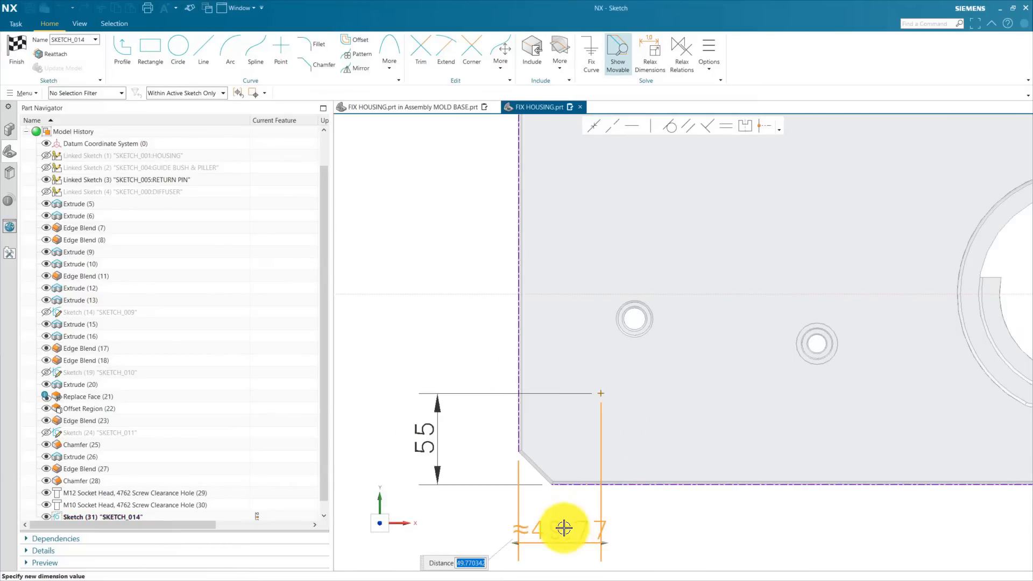
text(55)
key(Return)
Dimension the lower-right point 55 mm from both the right edge and the lower edge of the plate, and finish the sketch
scroll(507, 459, down, 6)
scroll(813, 471, up, 4)
click(774, 396)
click(708, 402)
drag(744, 404, 772, 482)
text(55)
key(Return)
click(701, 448)
click(716, 402)
drag(728, 425, 839, 440)
text(55)
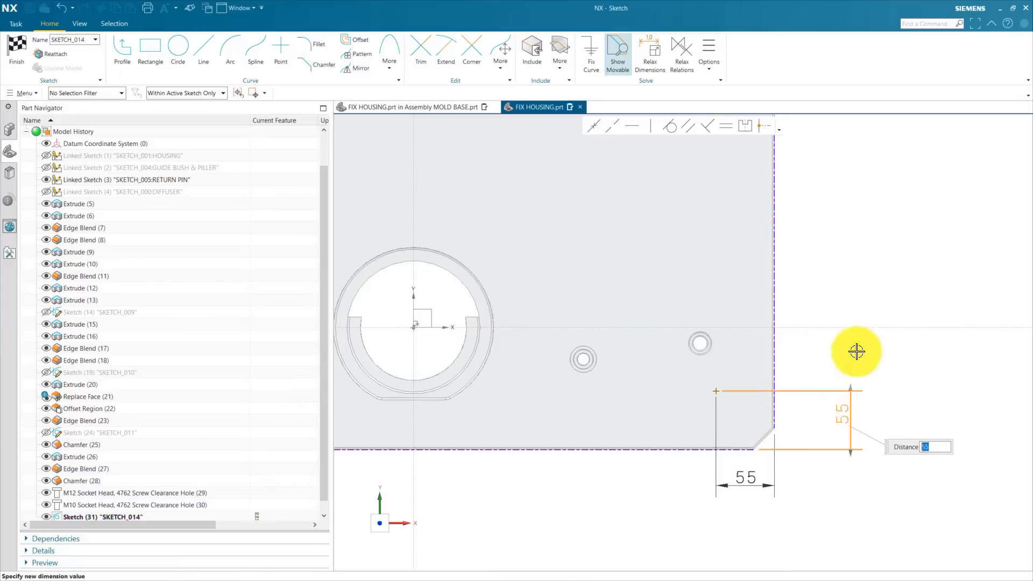
key(Return)
scroll(840, 418, down, 6)
click(14, 49)
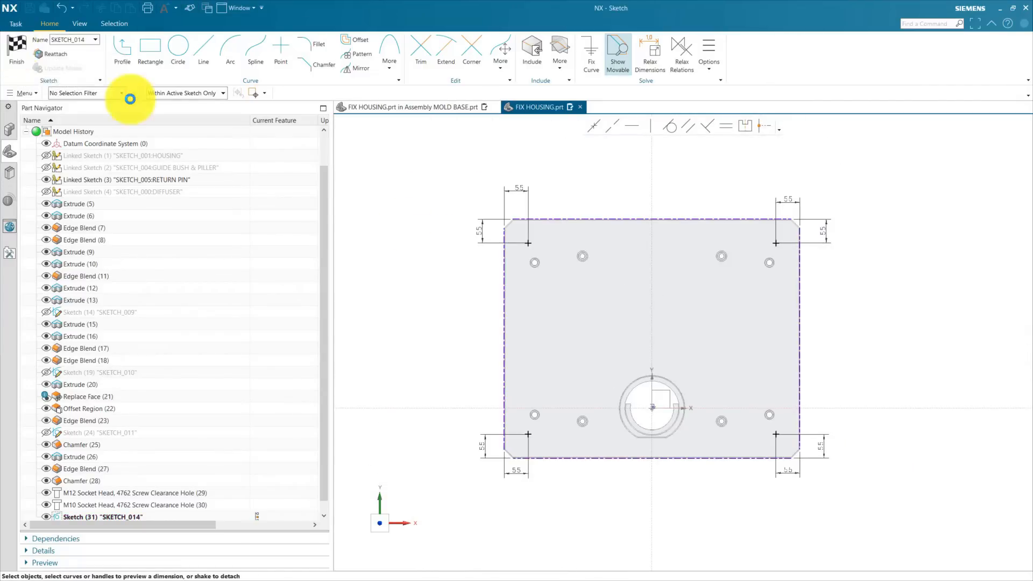
Set the M30 holes to 40 mm thread depth and 45 mm hole depth, and create them at the four corner points
key(Return)
click(434, 244)
key(BackSpace)
key(BackSpace)
text(40)
click(406, 572)
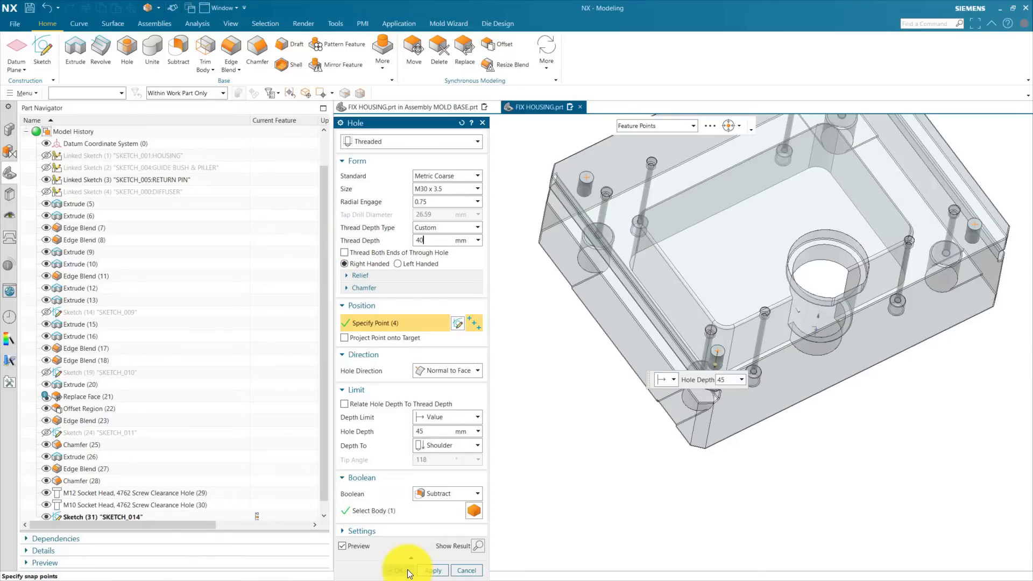
middle_drag(662, 489, 636, 484)
mouse_move(685, 489)
middle_down()
mouse_move(668, 523)
mouse_move(670, 470)
mouse_move(670, 482)
middle_up()
scroll(571, 445, up, 3)
scroll(571, 445, down, 3)
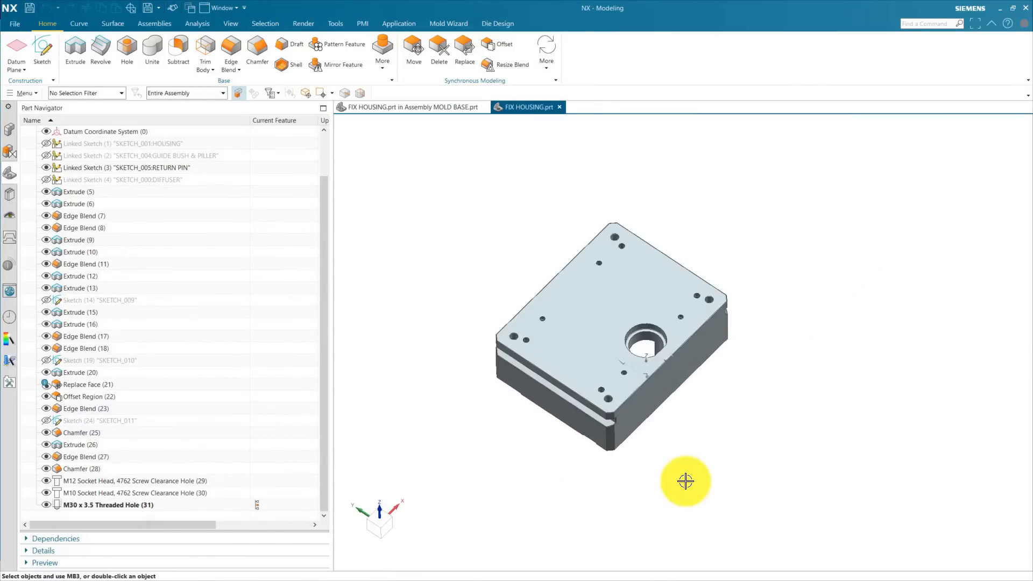
Start a threaded hole of size M24 x 3 with 35 mm thread depth and 30 mm hole depth
click(126, 56)
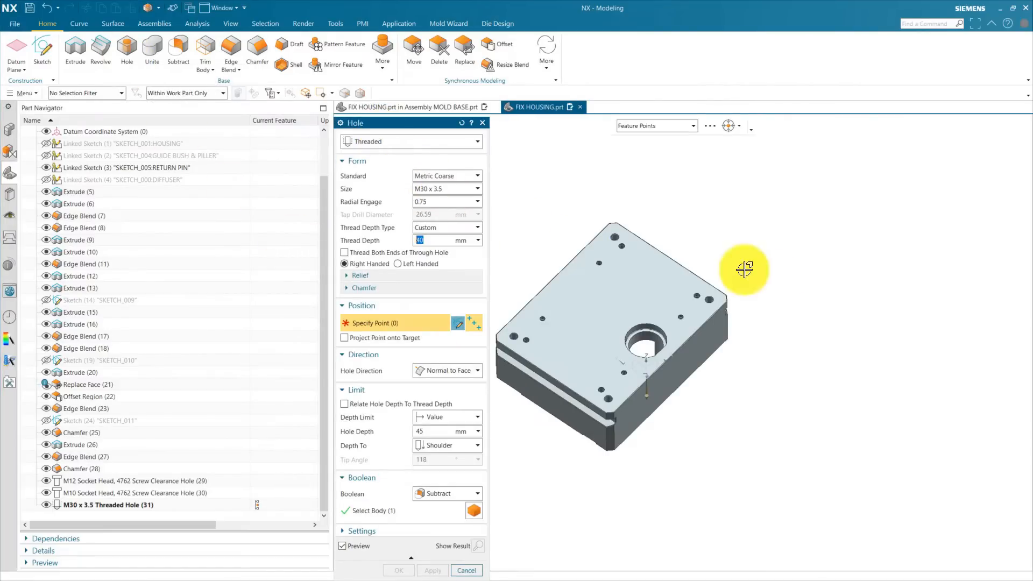
scroll(821, 288, down, 3)
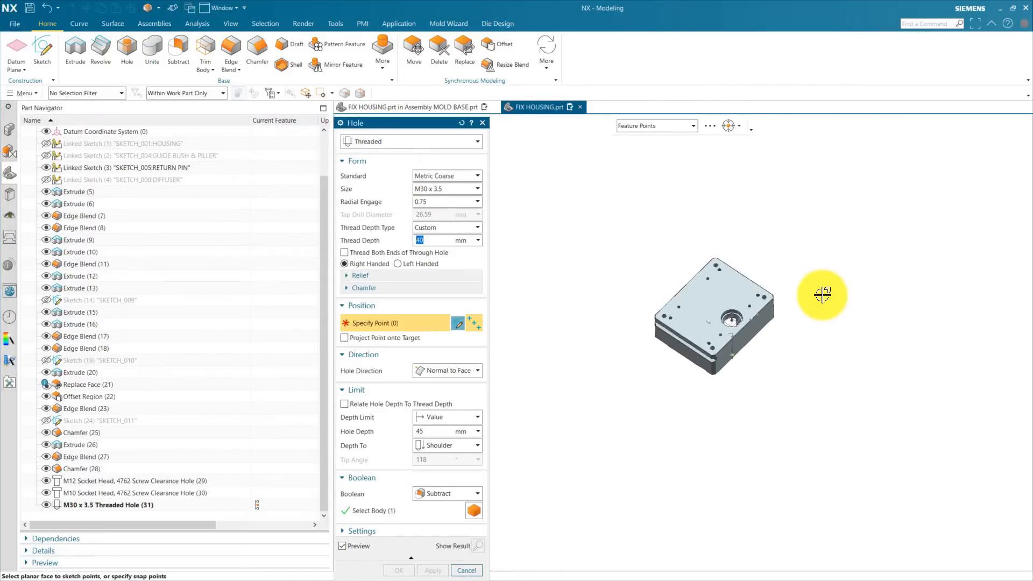
click(440, 187)
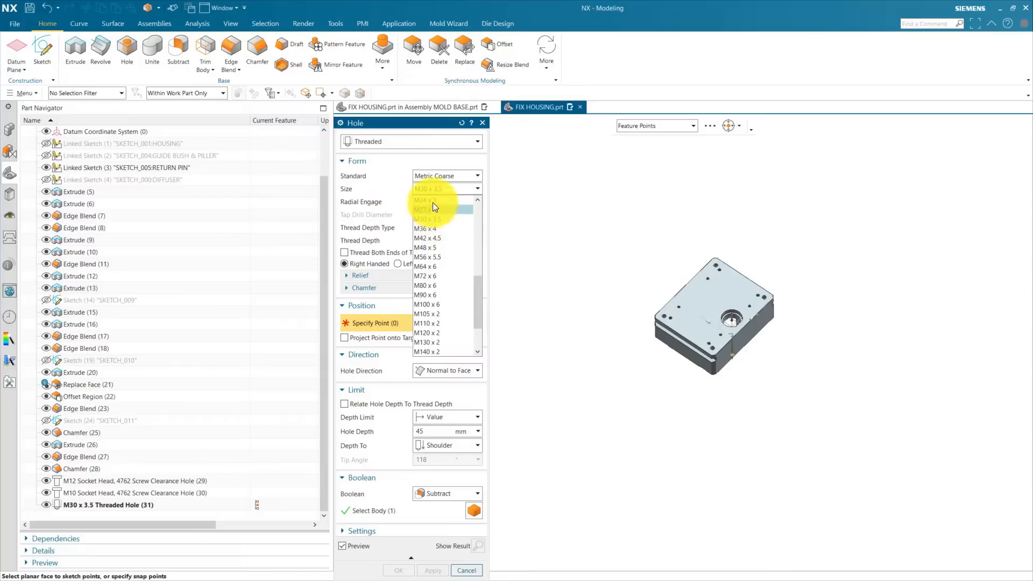
click(433, 199)
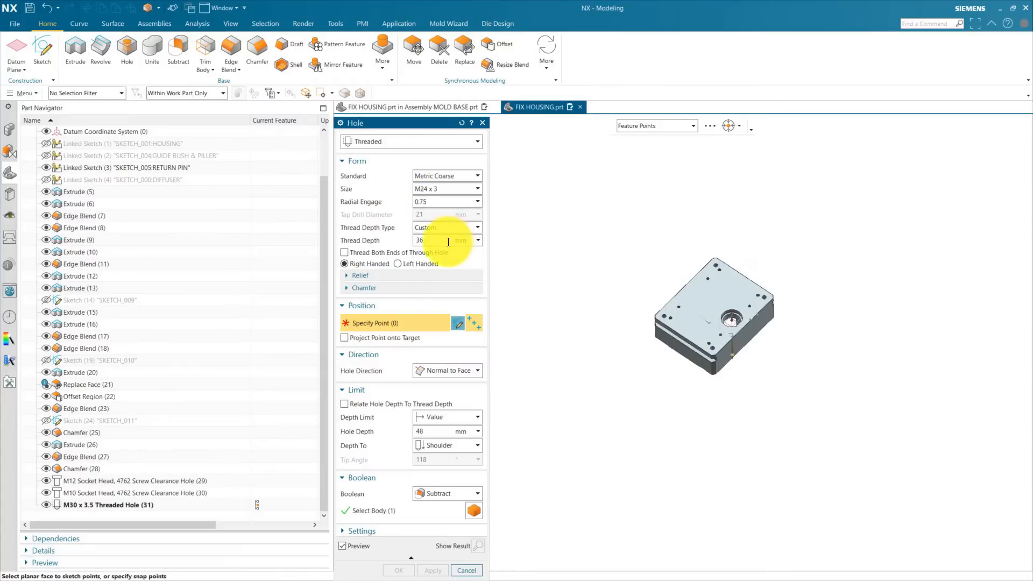
drag(429, 431, 378, 424)
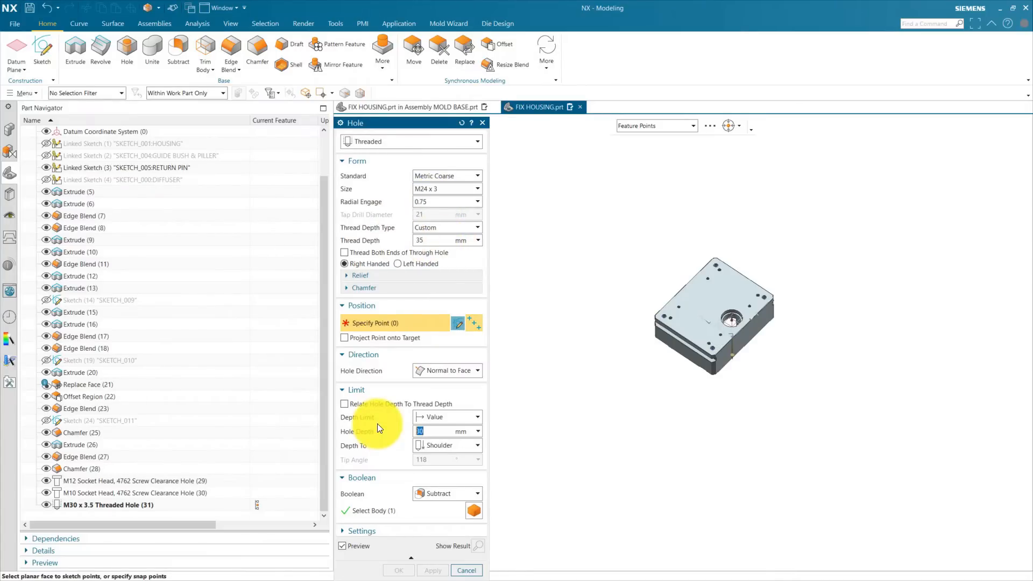
Create a sketch for the hole positions on the housing's side face below the groove, with a horizontal reference vector along that face
click(458, 323)
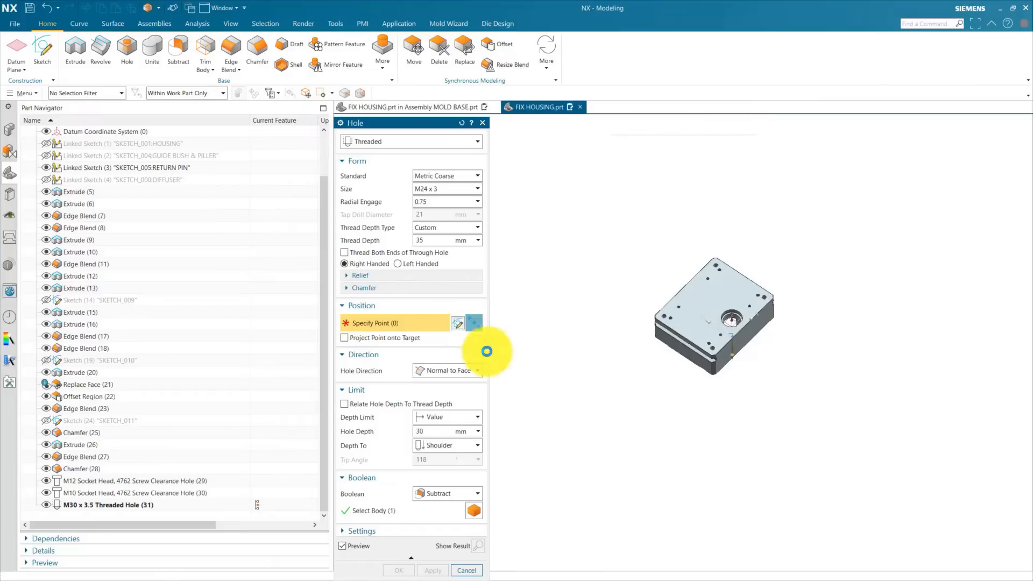
scroll(708, 397, up, 5)
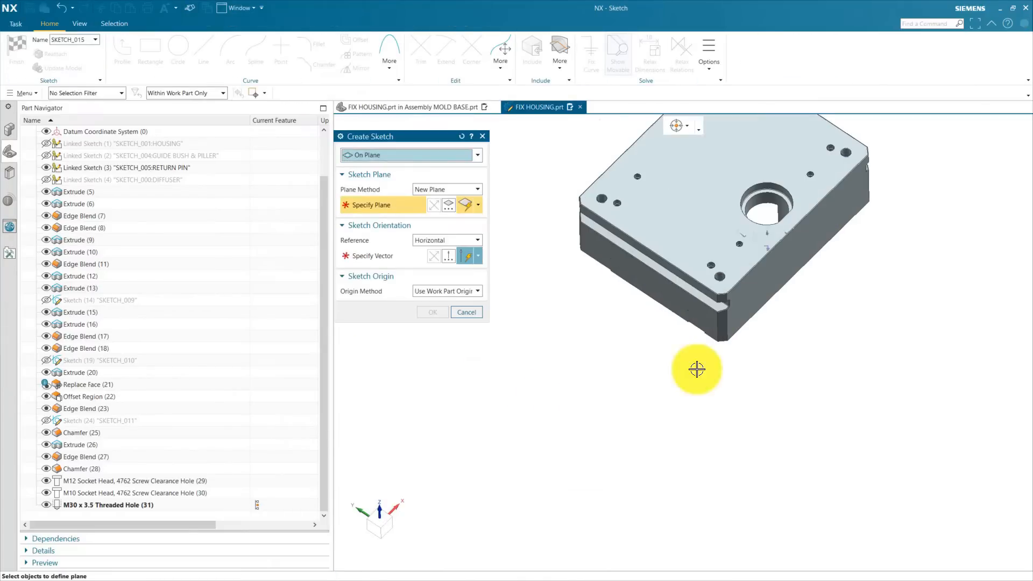
click(663, 301)
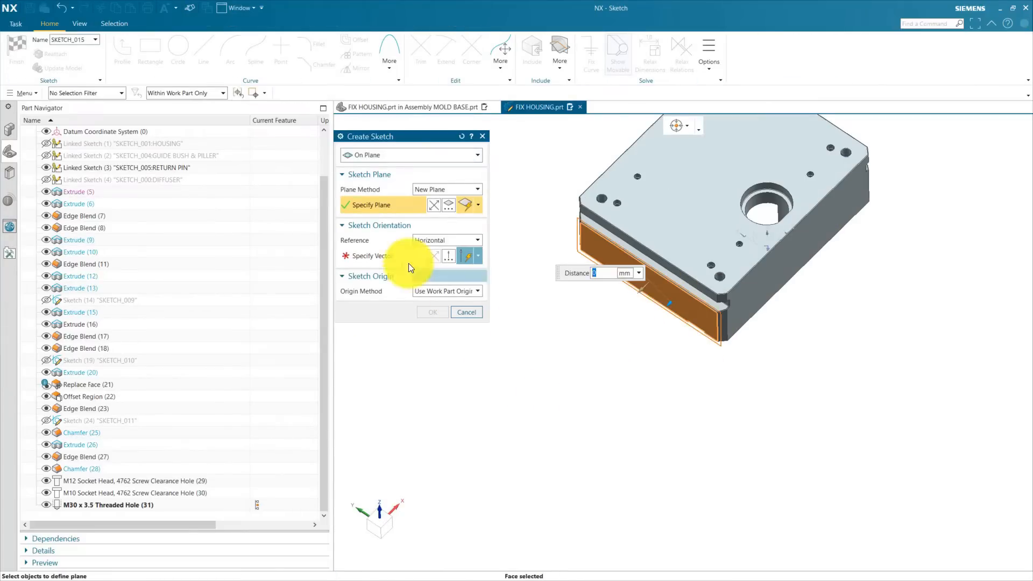
middle_click(422, 275)
click(699, 359)
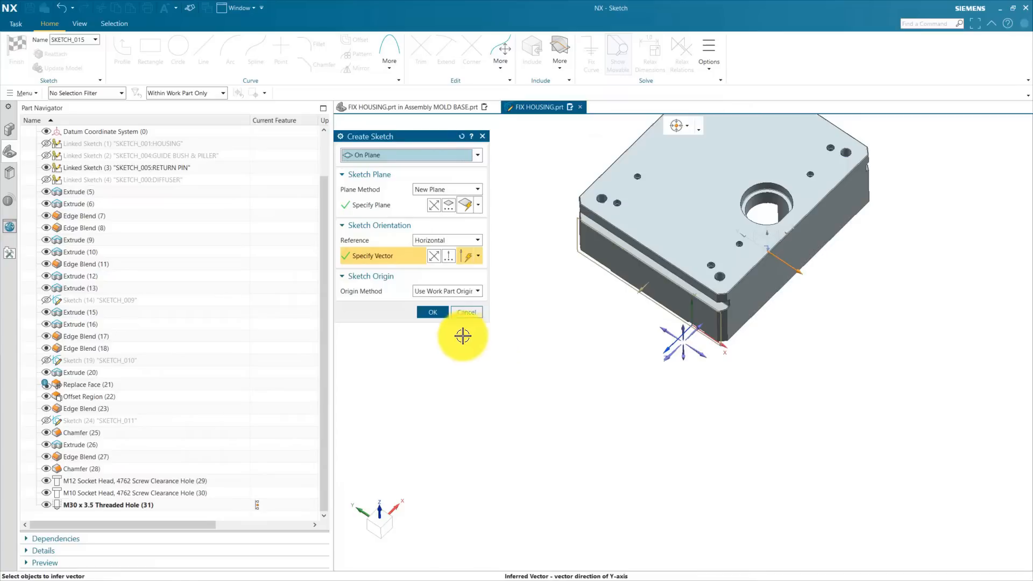
click(434, 313)
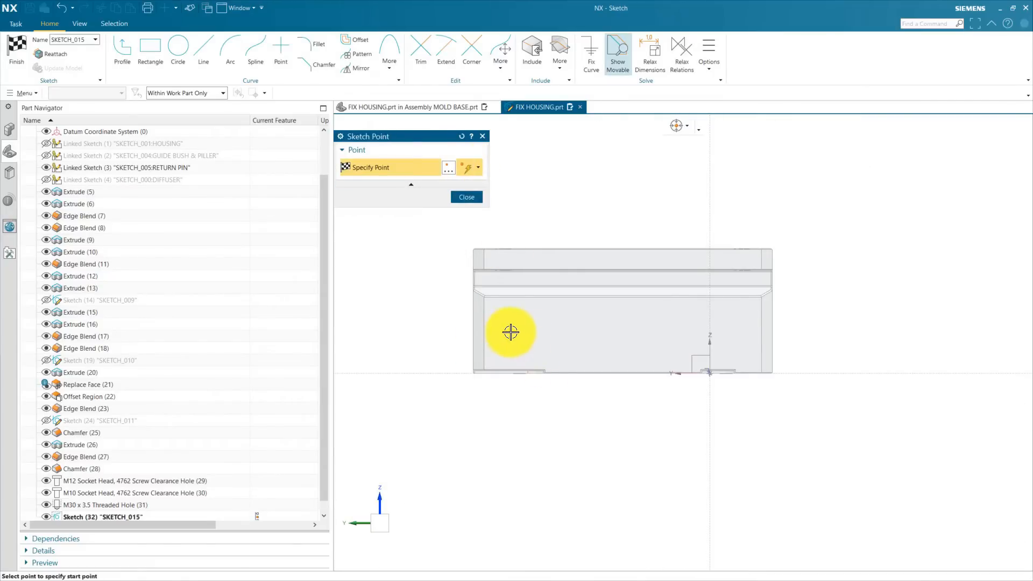
Place two sketch points on the side face, one near its left end and one near its right end
click(509, 318)
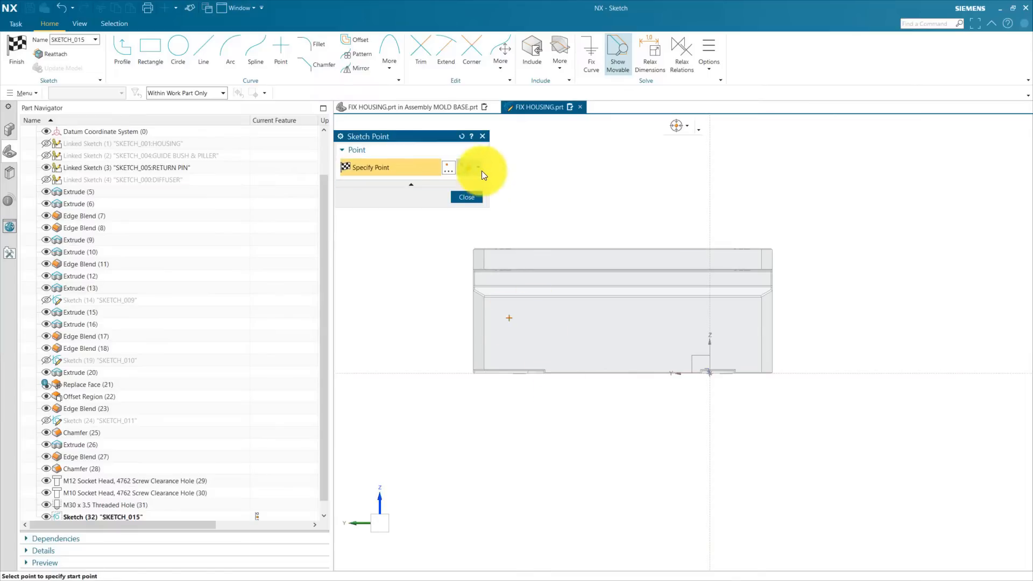
click(734, 318)
key(Escape)
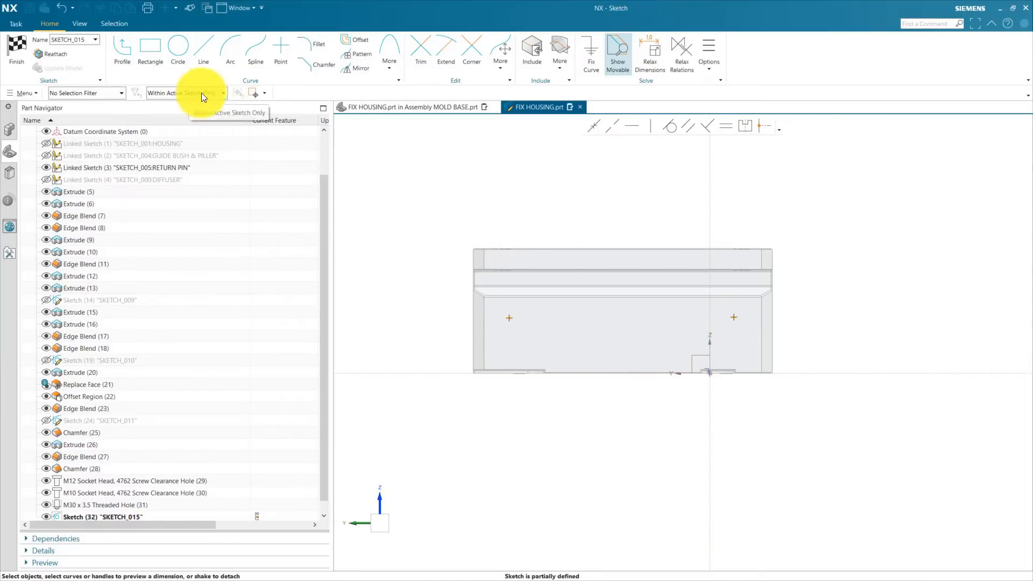
Include the left vertical edge and the lower-left bottom edge of the housing as sketch references
click(533, 45)
scroll(449, 343, up, 5)
click(514, 328)
click(432, 197)
scroll(606, 387, down, 4)
scroll(606, 388, up, 3)
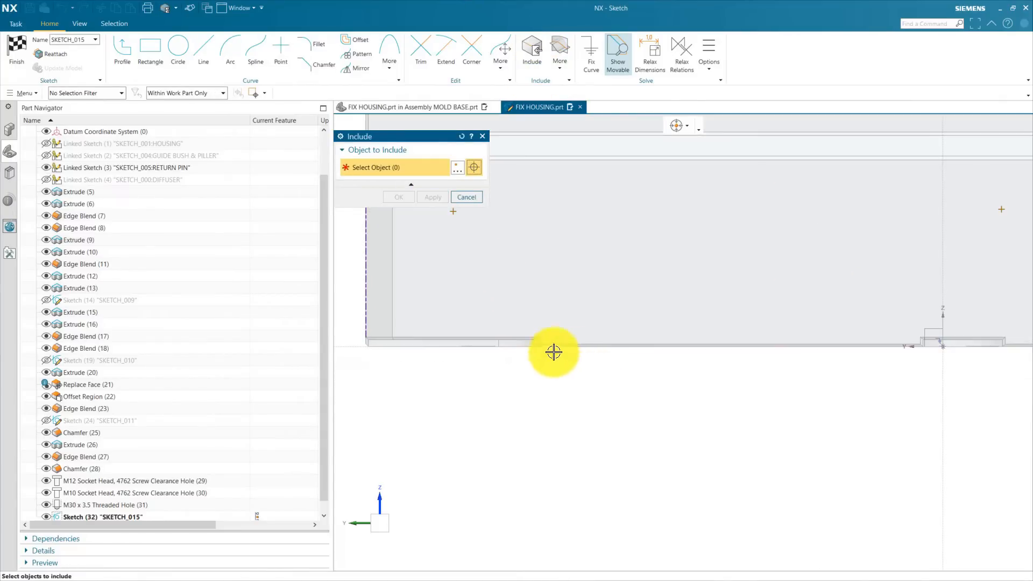
scroll(473, 347, up, 5)
click(443, 353)
scroll(584, 390, down, 5)
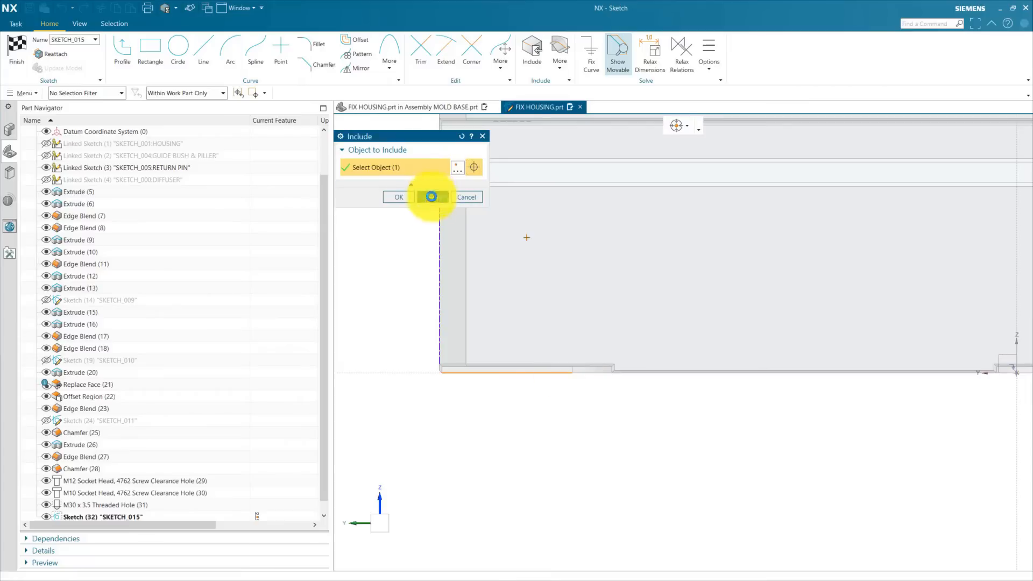
click(431, 197)
Include the right vertical edge and the lower-right bottom edge of the housing as sketch references
scroll(417, 422, down, 4)
scroll(737, 349, up, 4)
click(745, 346)
scroll(631, 358, up, 3)
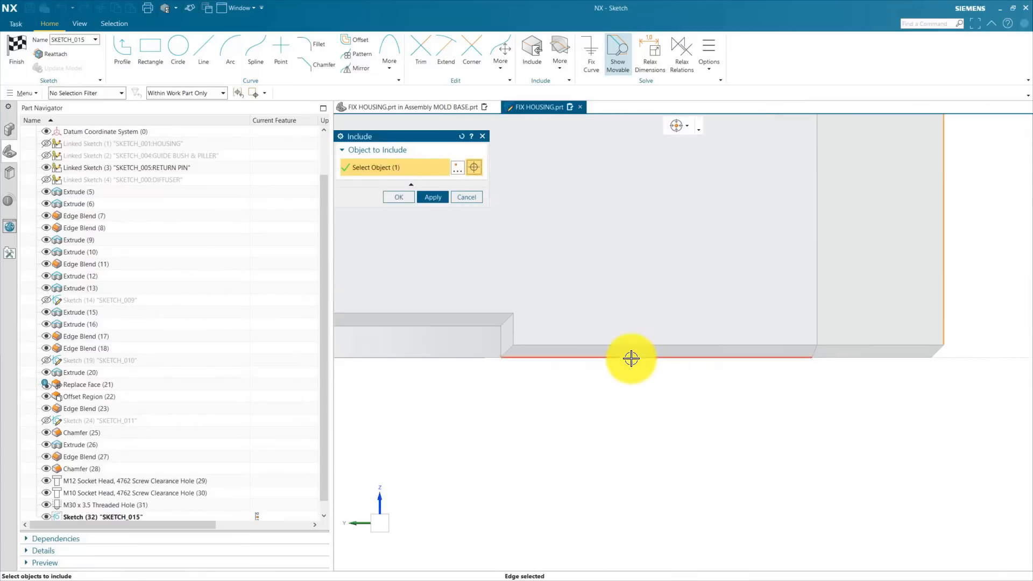
click(631, 357)
scroll(634, 365, down, 3)
click(432, 197)
click(467, 197)
scroll(462, 277, down, 4)
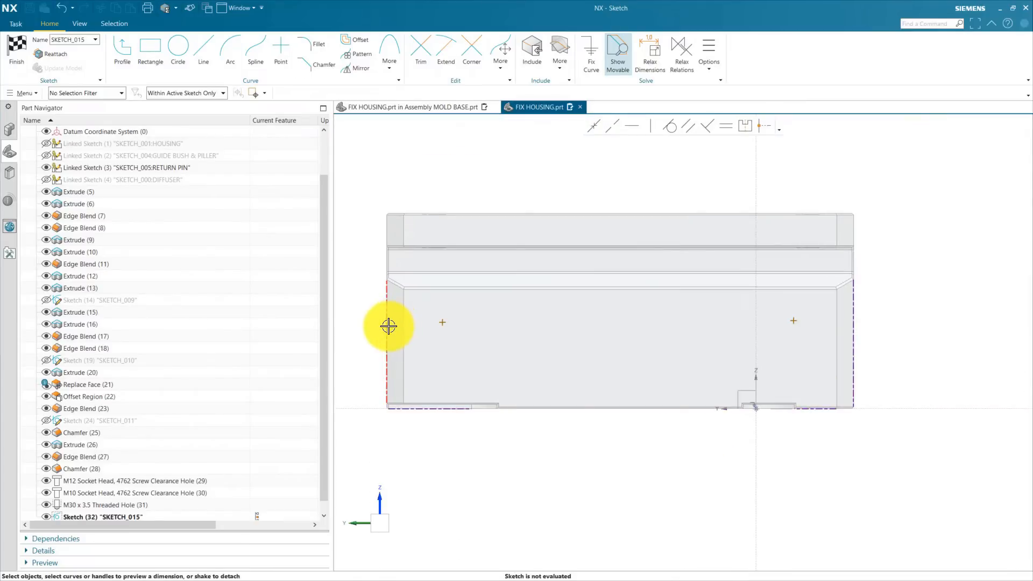
Dimension the left point 60 mm horizontally from the included left edge
click(387, 326)
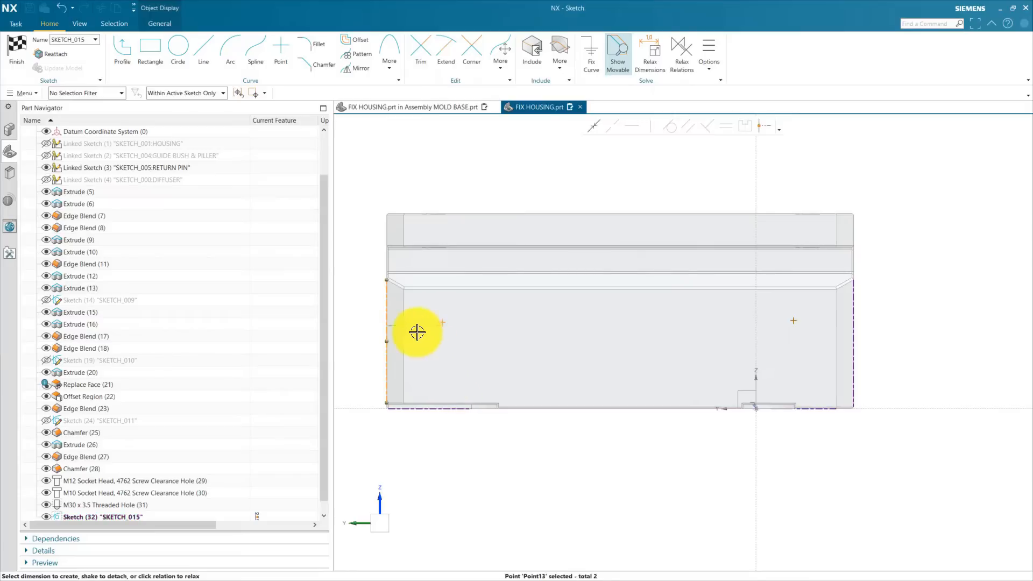
click(449, 180)
text(60)
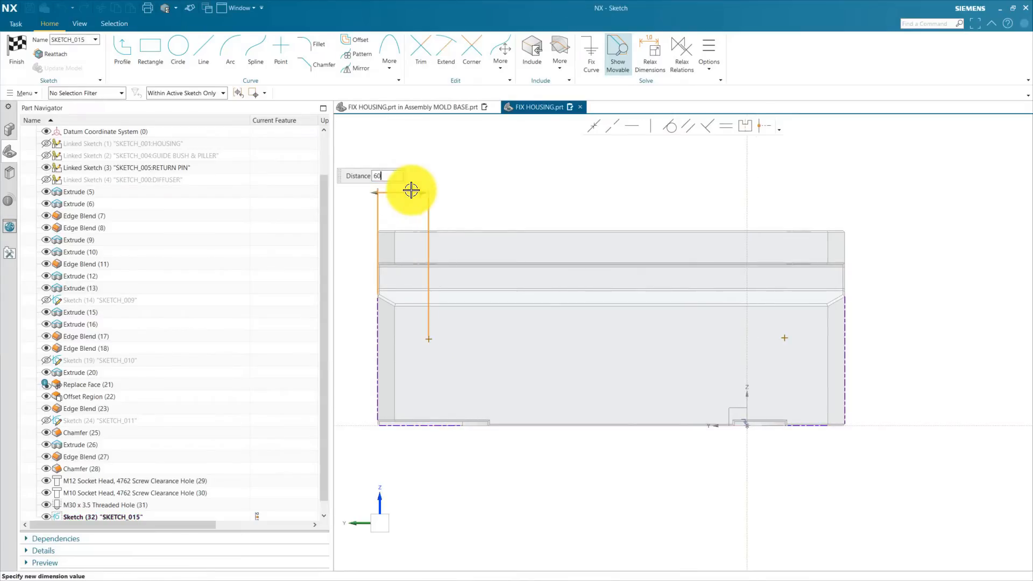
key(Return)
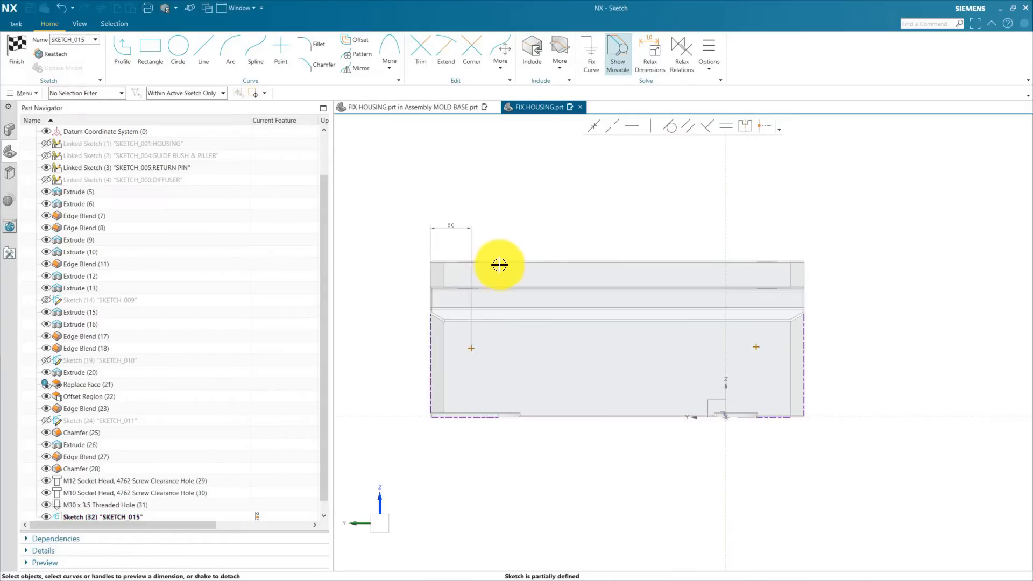
Include the housing's upper front edge as a sketch reference and delete the included bottom edge lines
middle_drag(553, 235, 554, 243)
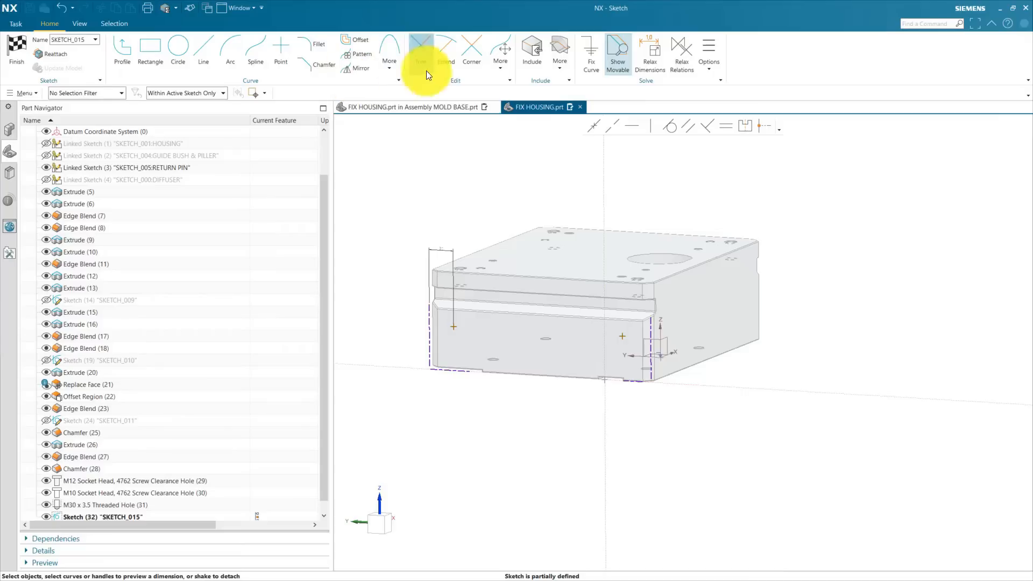
click(531, 54)
scroll(466, 264, up, 3)
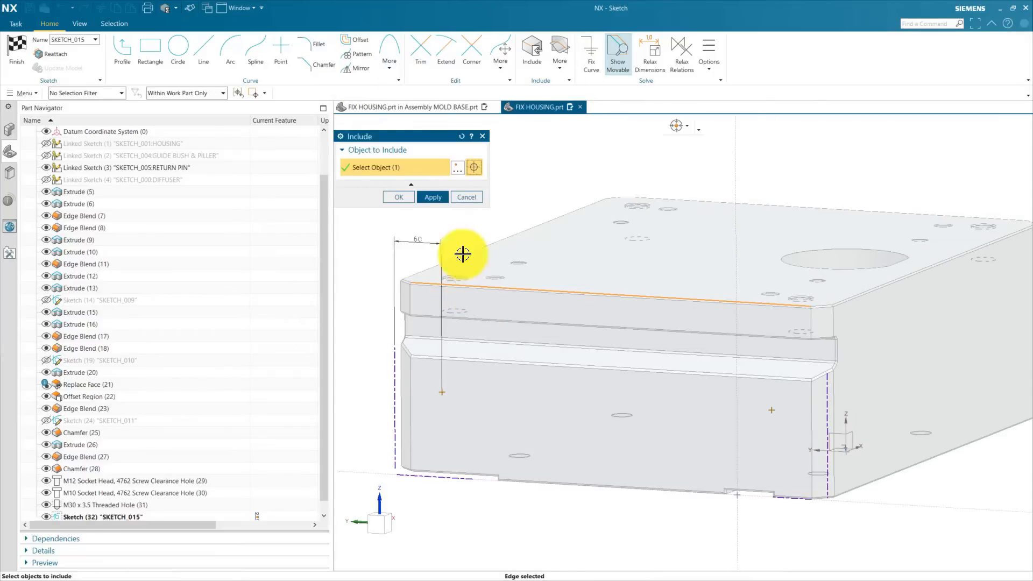
click(438, 200)
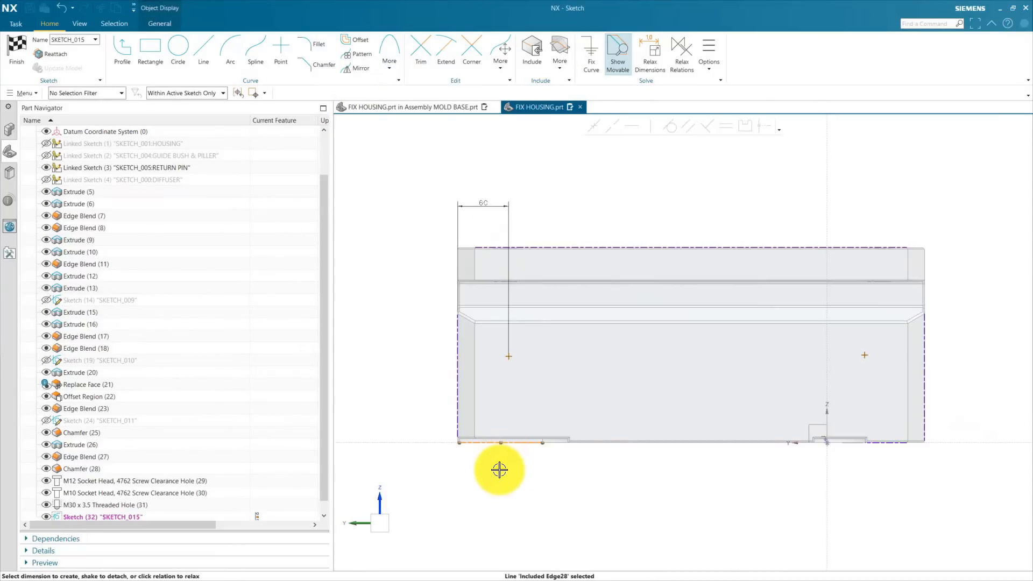
key(Delete)
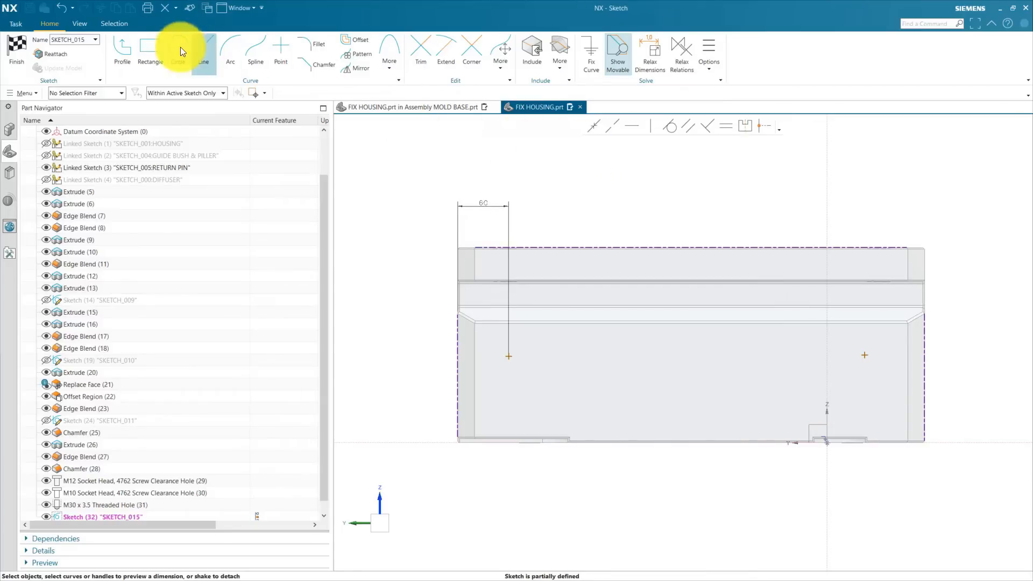
Enlarge the sketch dimension text and dimension the left point 120 mm vertically from the included top edge
click(77, 23)
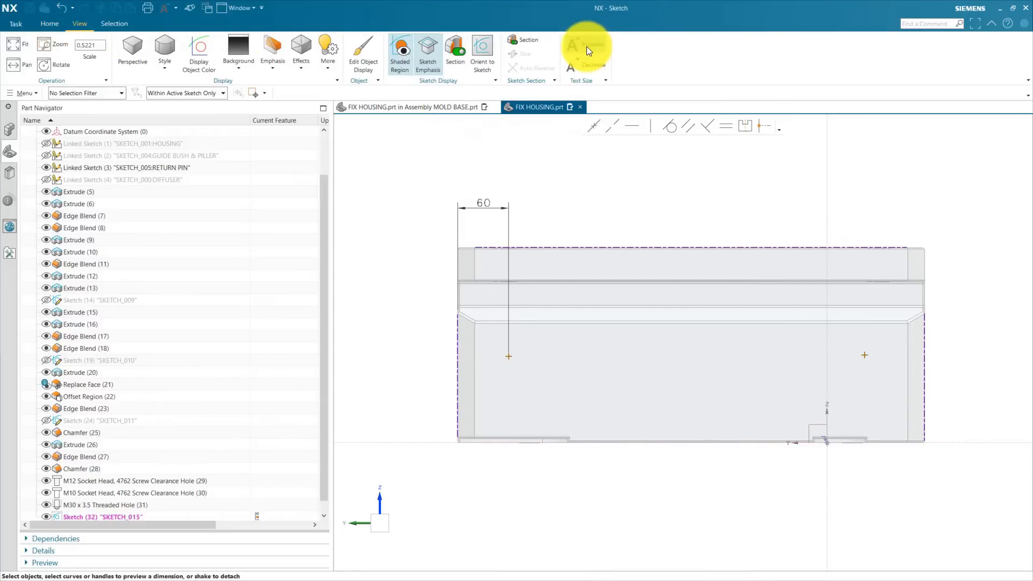
click(51, 24)
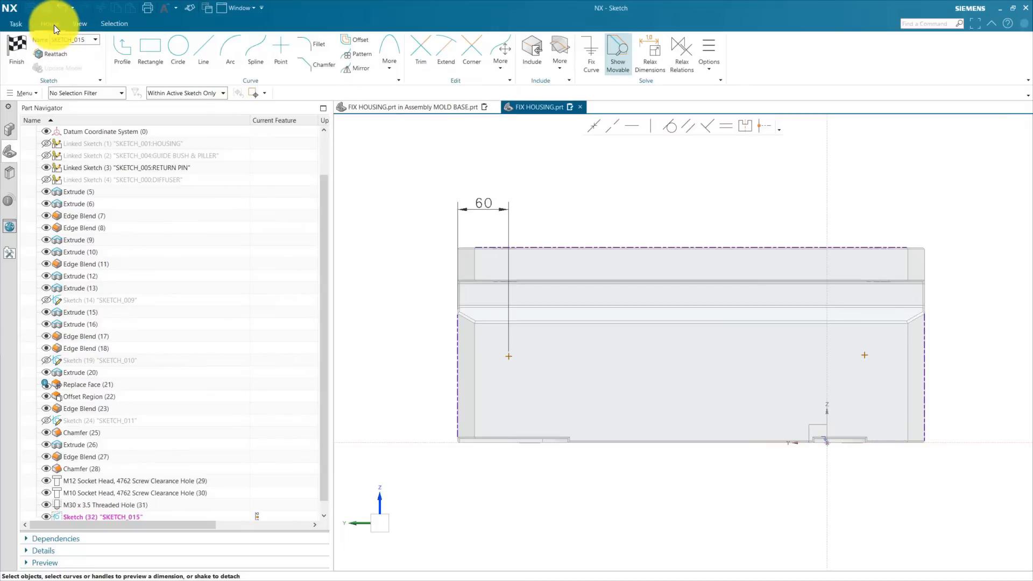
click(496, 243)
click(414, 327)
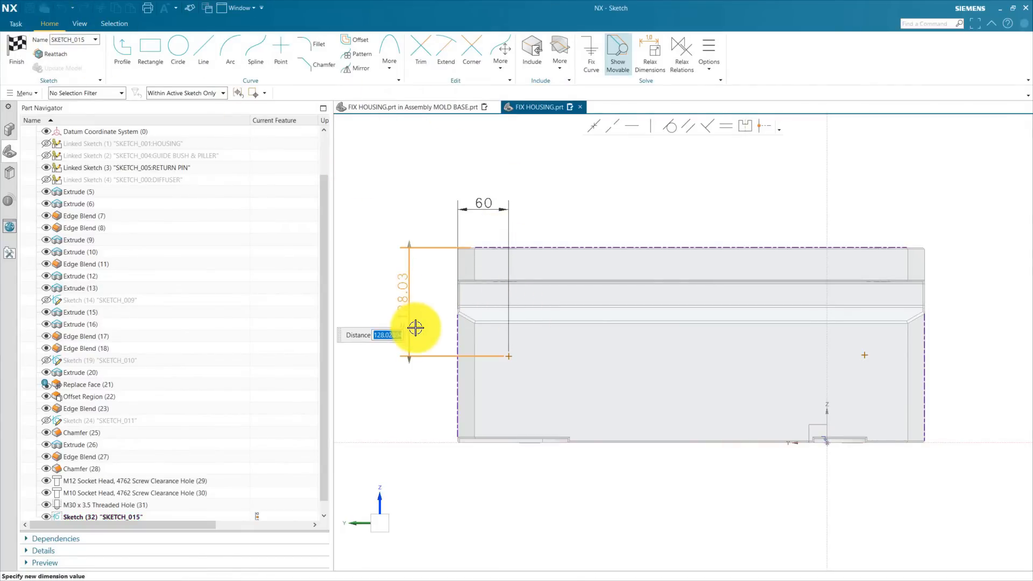
text(120)
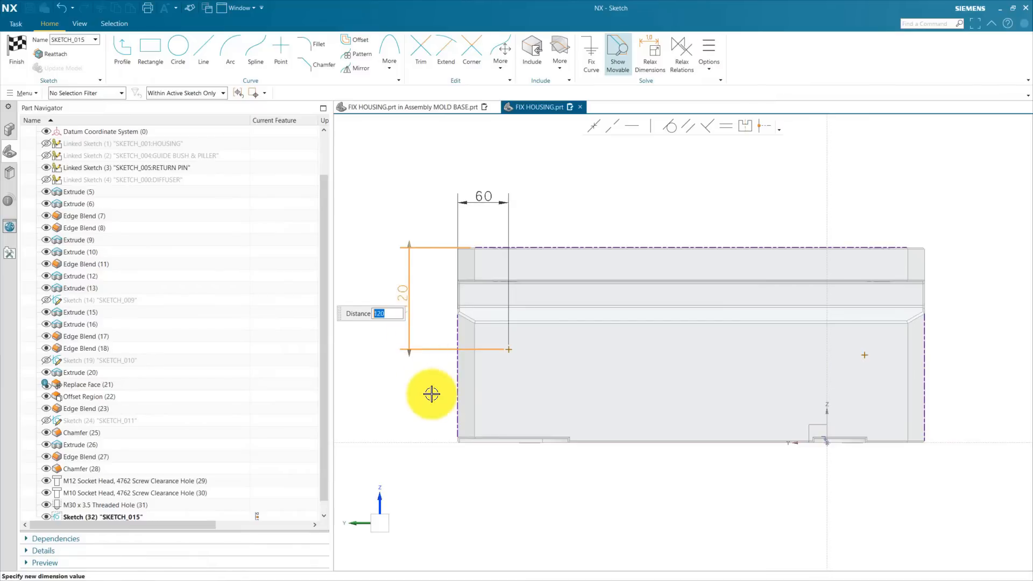
key(Return)
Dimension the right point 120 mm from the top edge and 60 mm from the right edge, and finish the sketch
scroll(425, 377, down, 2)
click(775, 336)
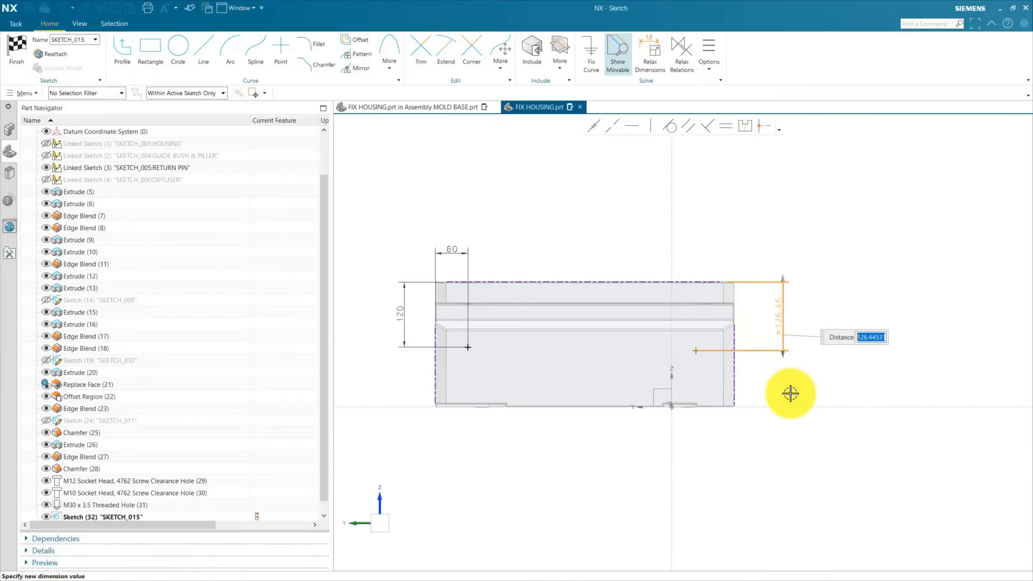
text(120)
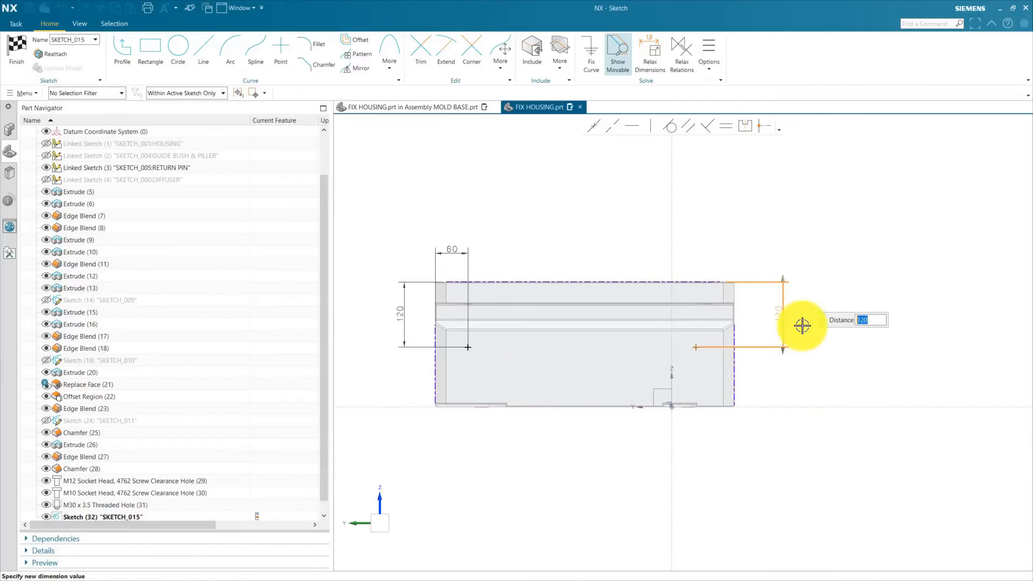
key(Return)
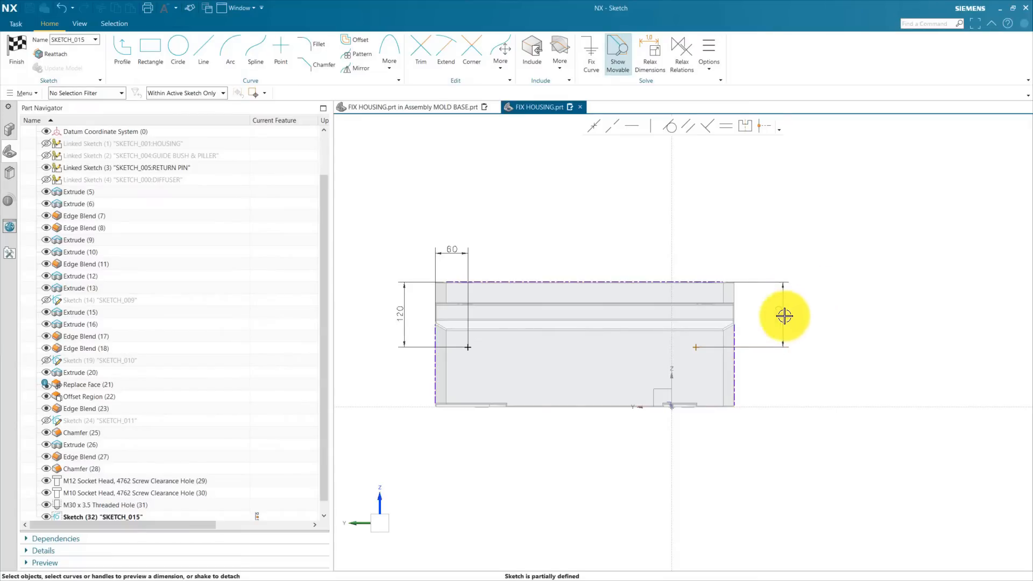
click(712, 243)
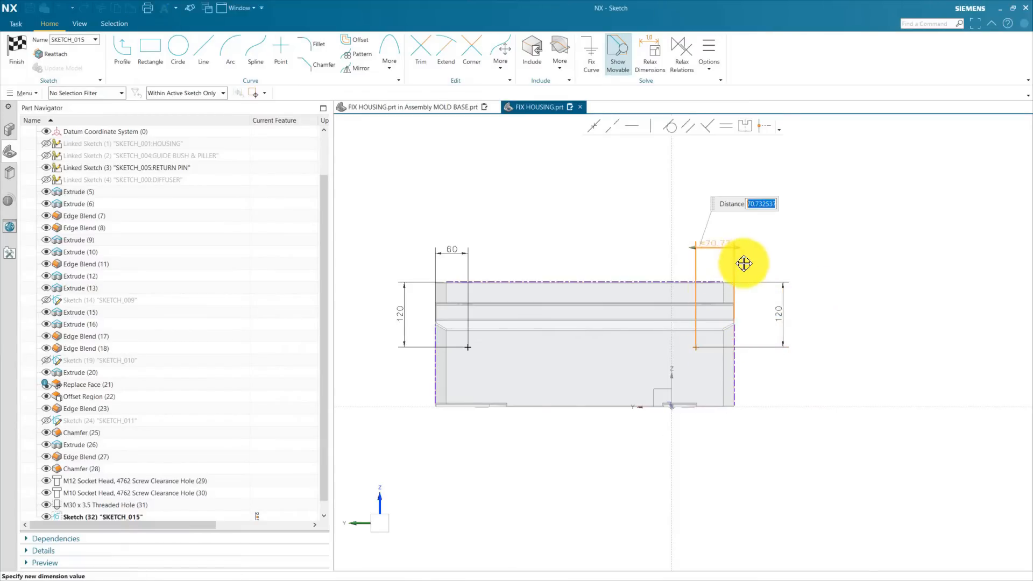
key(Return)
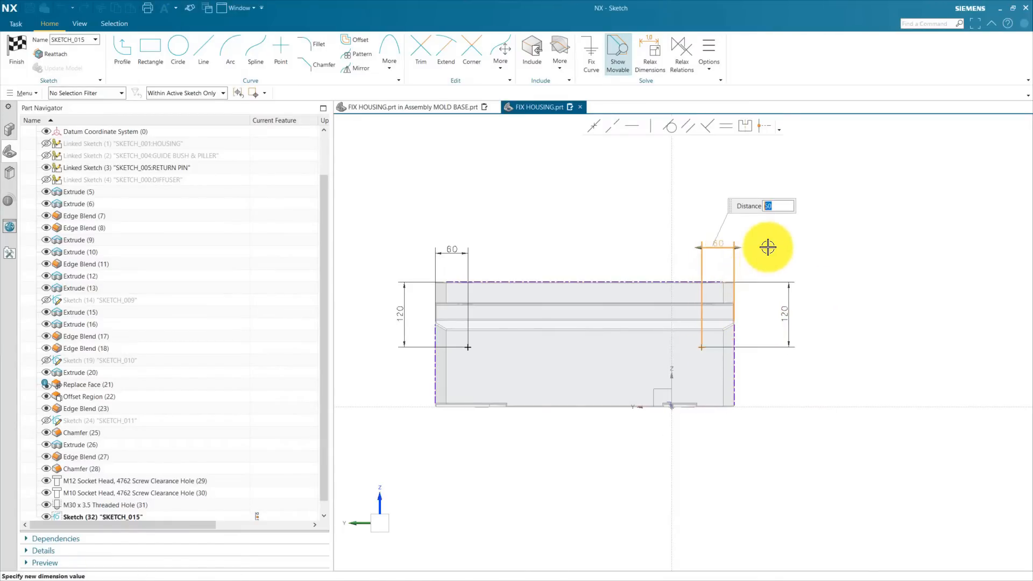
scroll(743, 258, up, 1)
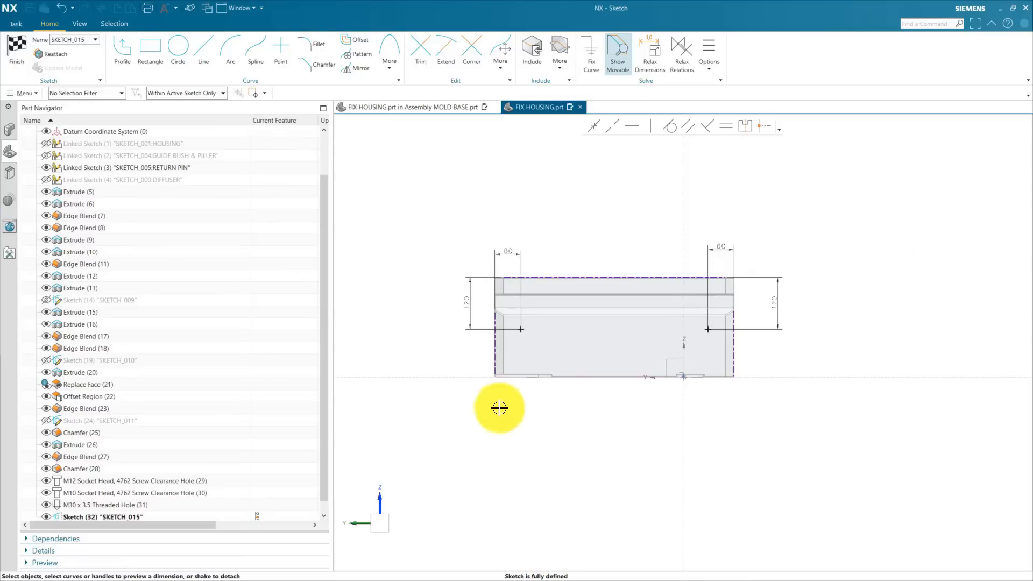
key(ctrl+q)
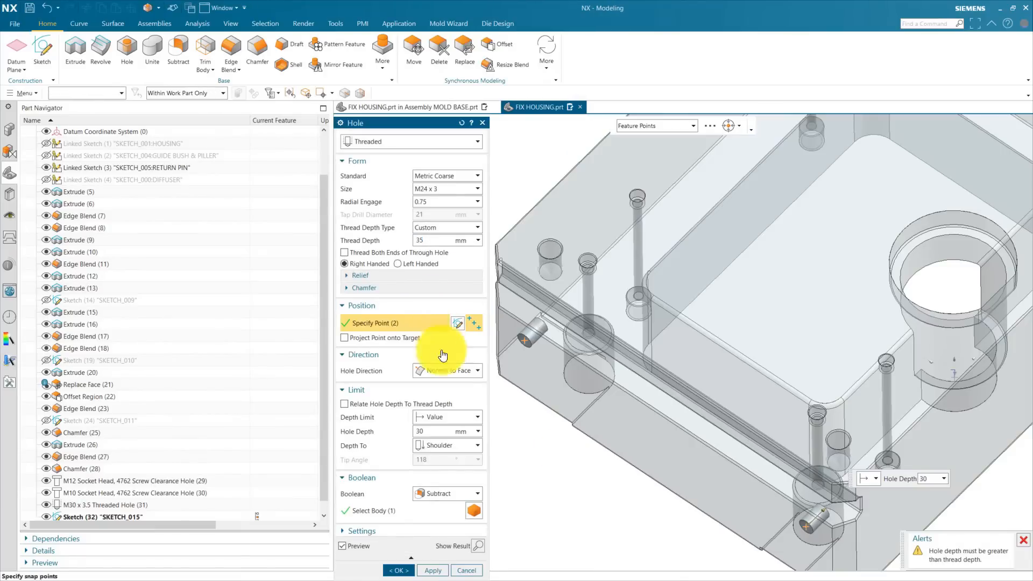
Create the M24 x 3 threaded holes at the two side-face points and save the part
scroll(652, 337, down, 3)
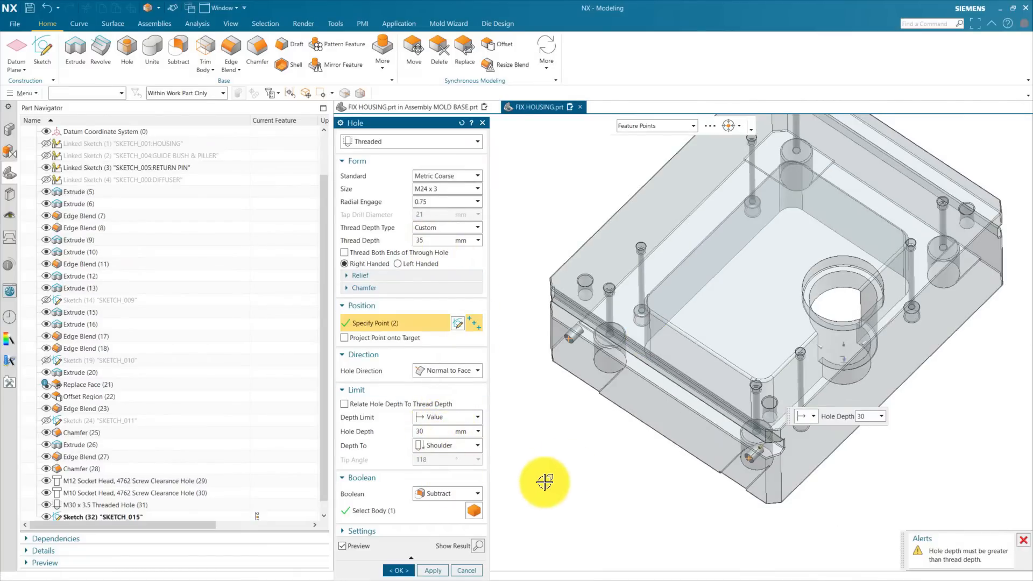
middle_drag(645, 517, 683, 484)
click(398, 570)
key(ctrl+s)
Start another threaded hole and create its position sketch on the housing's opposite side face
scroll(604, 398, up, 2)
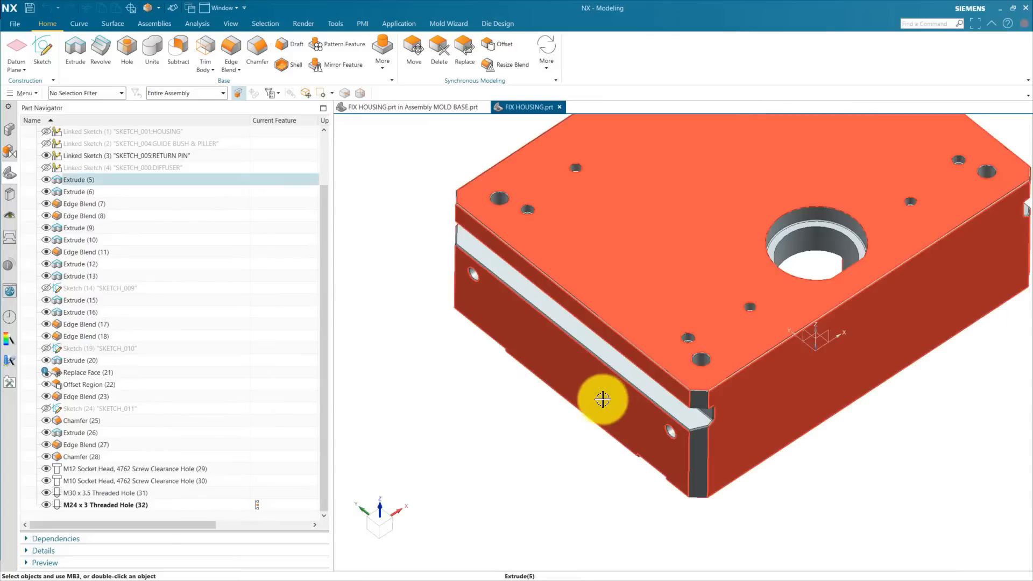
middle_drag(611, 463, 804, 487)
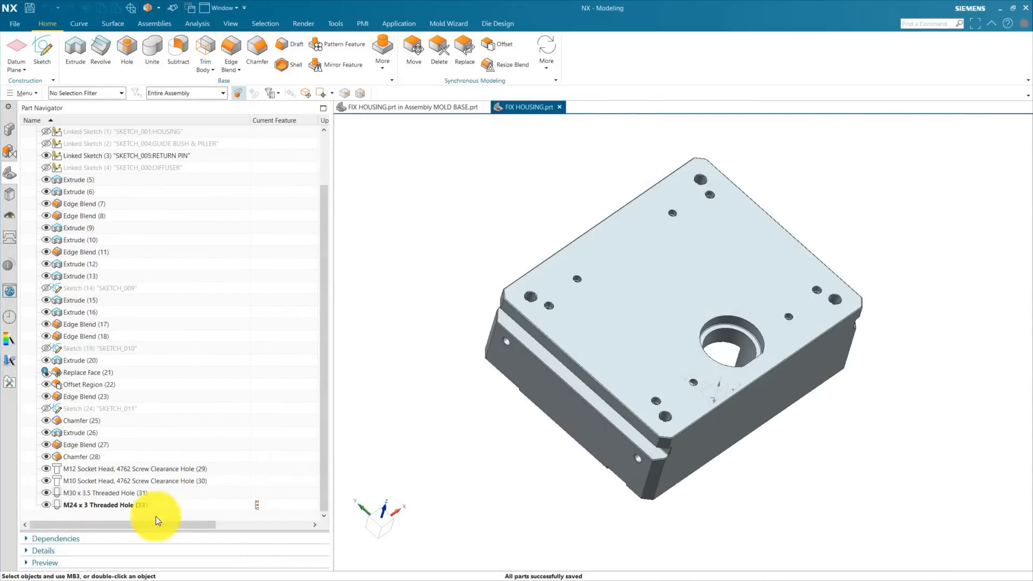
click(132, 53)
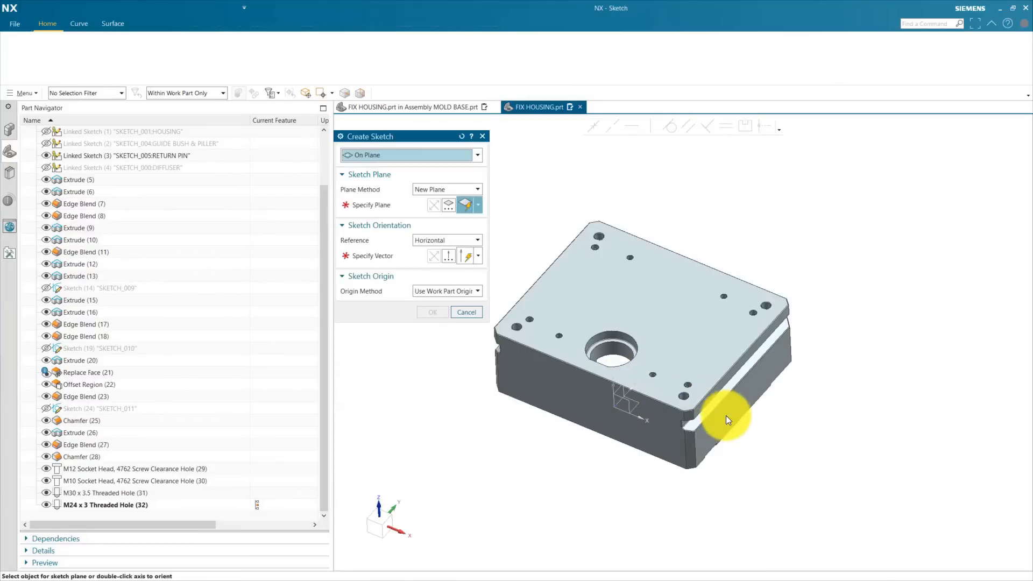
click(728, 410)
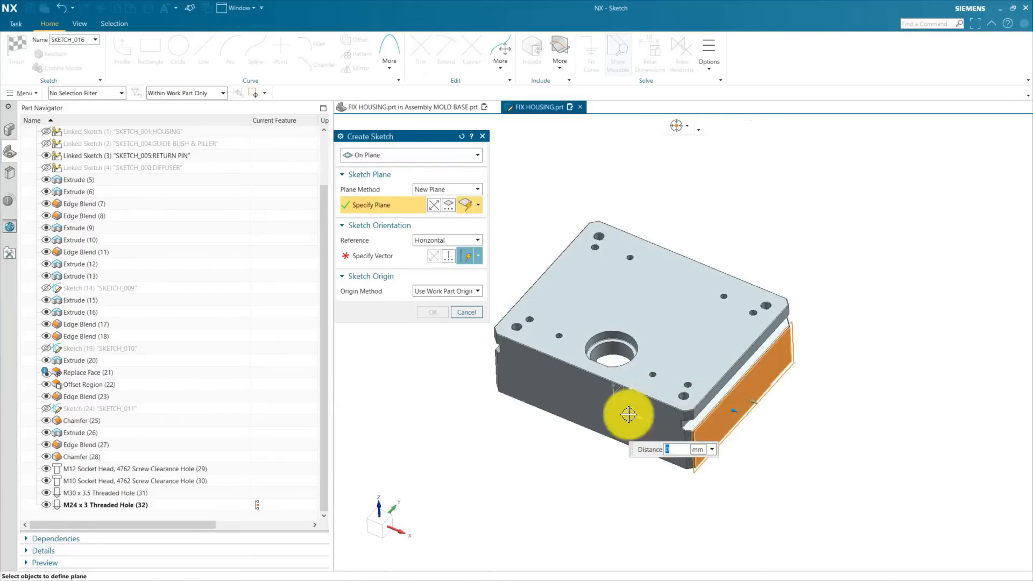
click(433, 310)
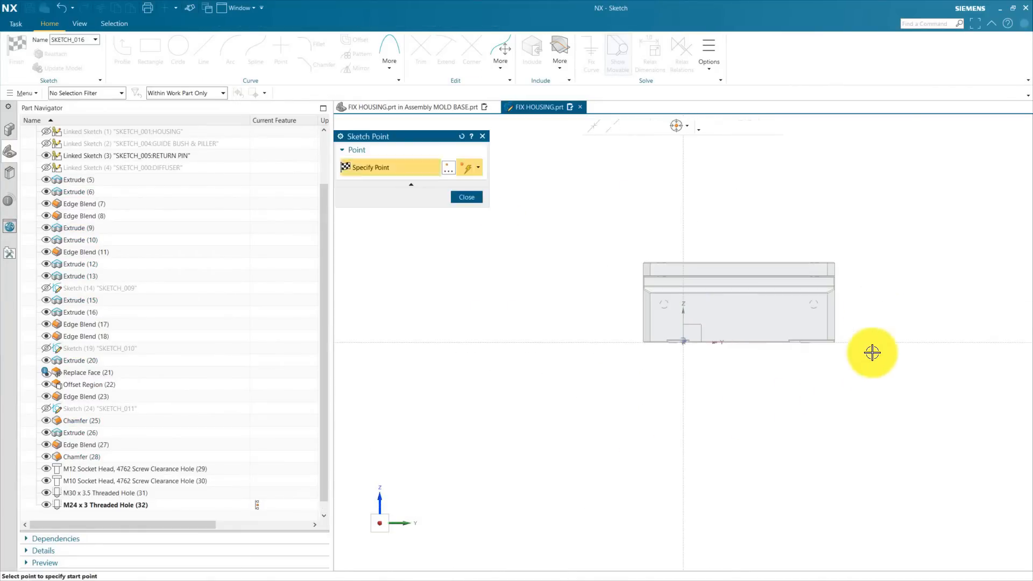
Place two sketch points near the hidden hole outlines at the two ends of the side face
scroll(815, 304, up, 4)
scroll(460, 309, up, 4)
scroll(468, 308, down, 5)
scroll(774, 314, up, 6)
click(708, 279)
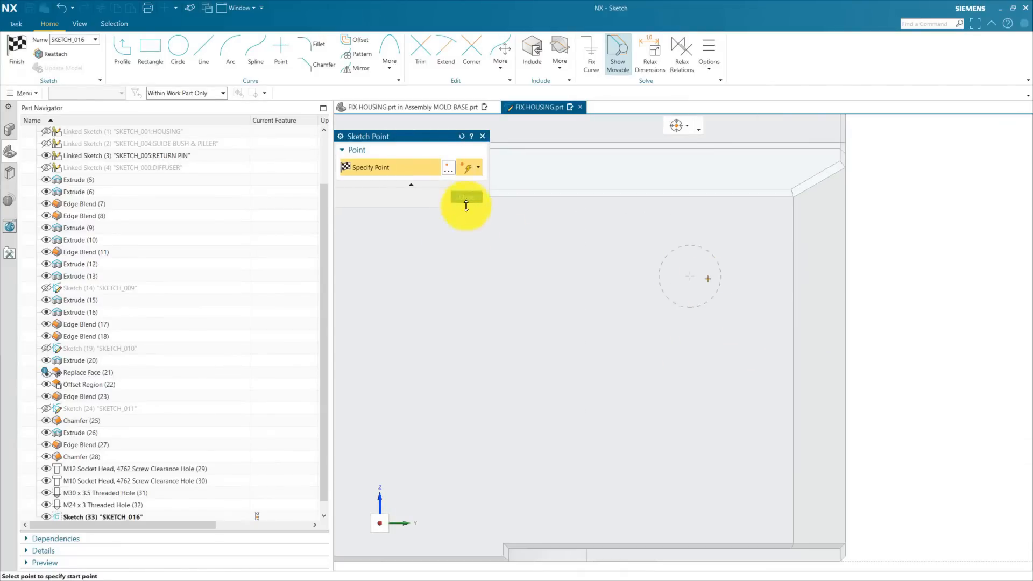
click(465, 198)
Include the side face's top edge and its two vertical outer edges in the sketch as references
scroll(915, 399, down, 5)
click(523, 50)
scroll(455, 232, up, 3)
click(479, 283)
scroll(463, 284, down, 3)
click(437, 367)
scroll(425, 347, down, 5)
scroll(741, 378, up, 4)
click(712, 347)
click(400, 197)
Dimension both points 120 mm below the top edge and 60 mm from their nearest side edges, and finish the sketch
scroll(701, 255, down, 5)
scroll(520, 230, up, 4)
click(538, 226)
click(555, 329)
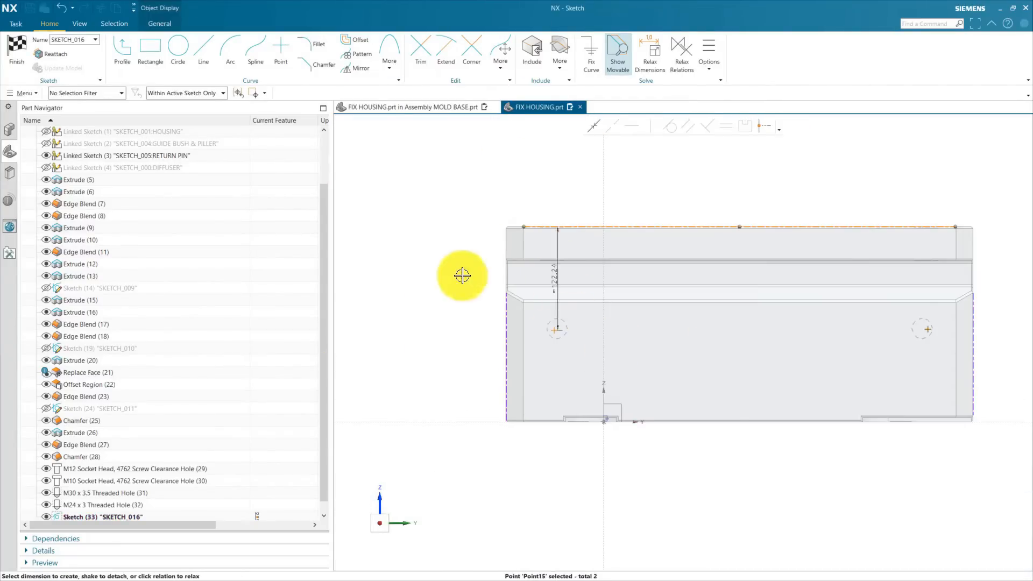
click(455, 276)
text(120)
key(Return)
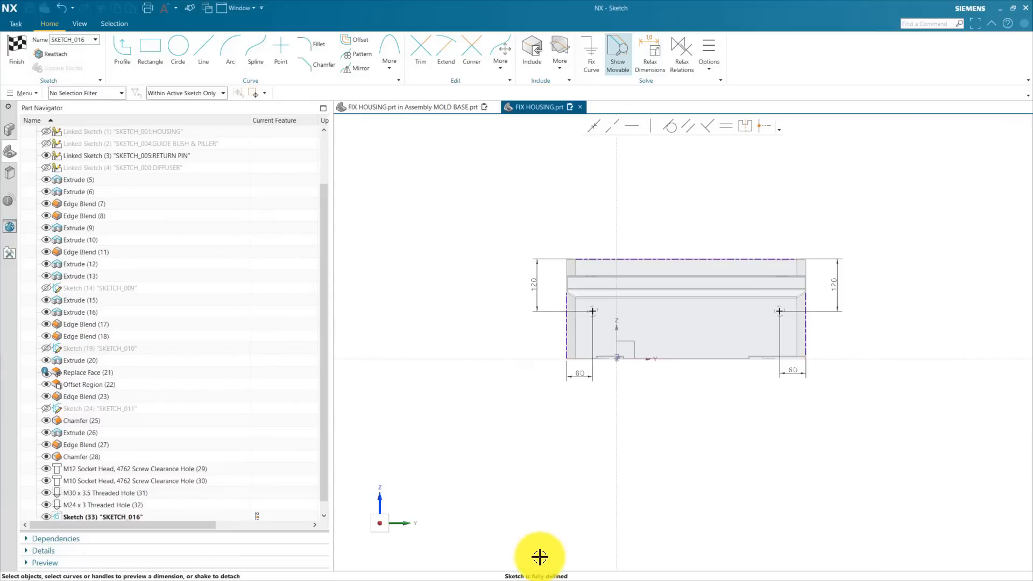
click(17, 50)
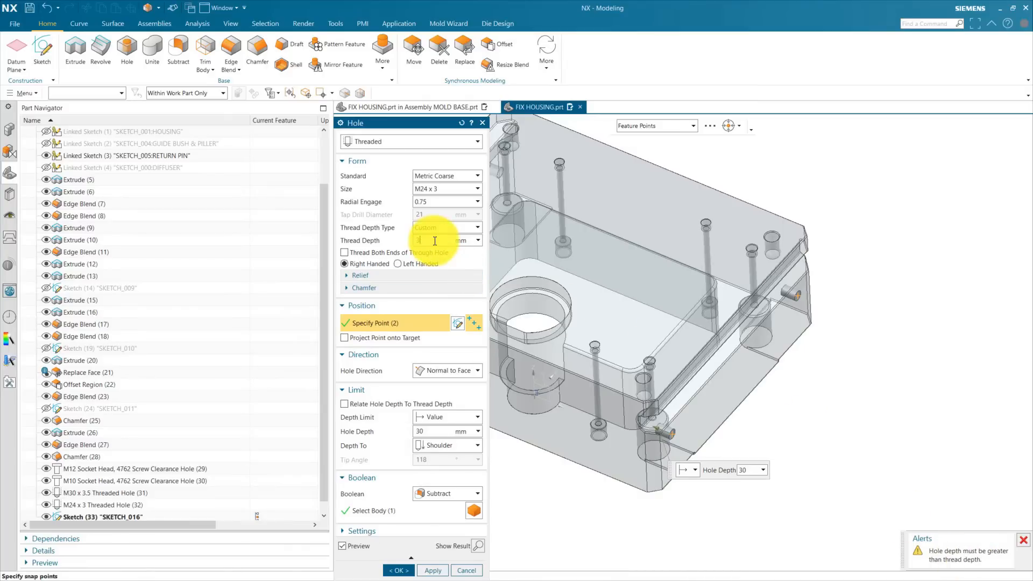
Set the thread depth to 30 mm and the hole depth to 35 mm, and create the M24 x 3 threaded holes
text(0)
click(431, 433)
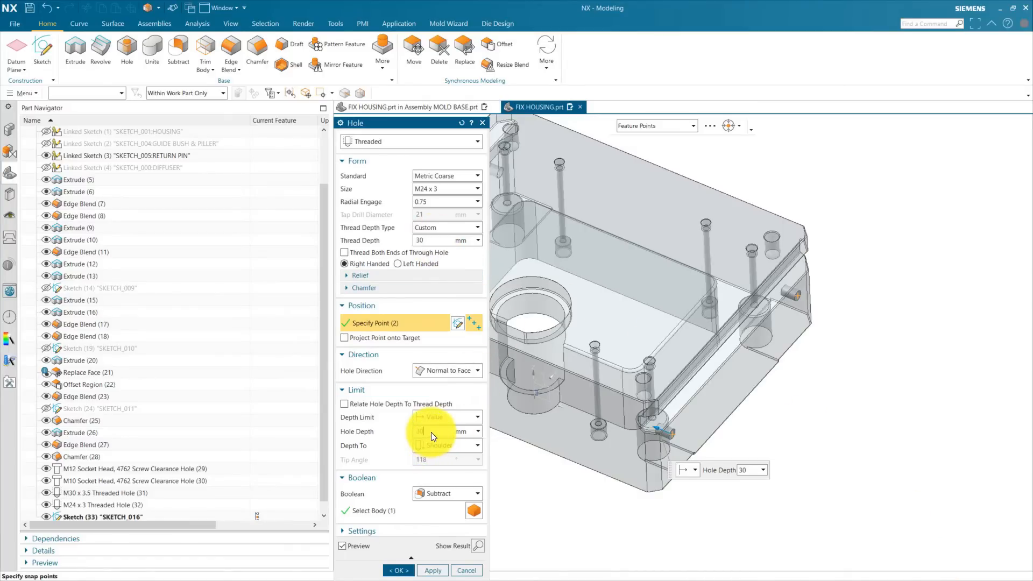
key(Return)
click(405, 574)
Set the hole depth of the first pair of M24 x 3 side-face holes to 35 mm and save the part
click(81, 493)
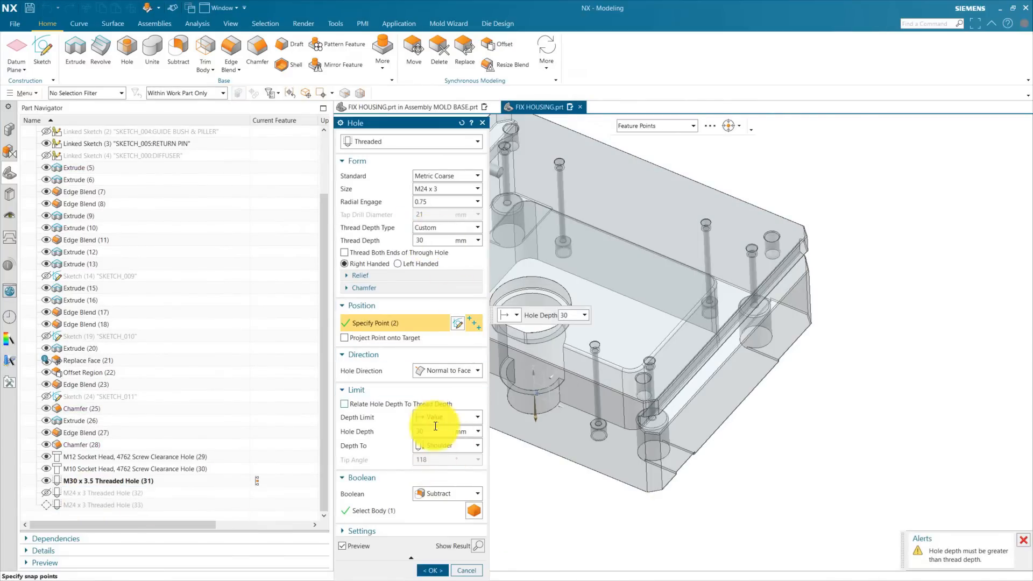
click(433, 430)
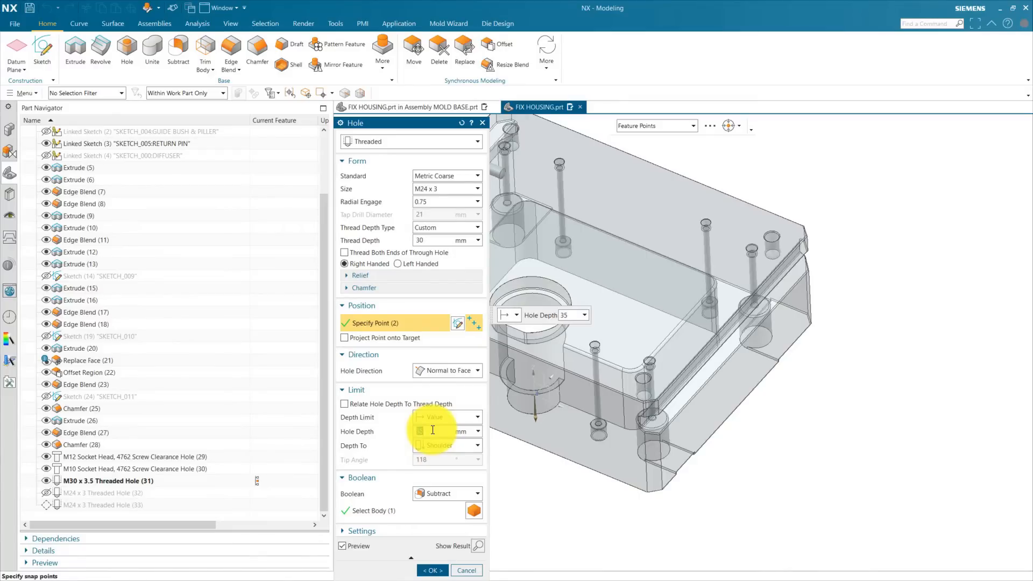
click(433, 570)
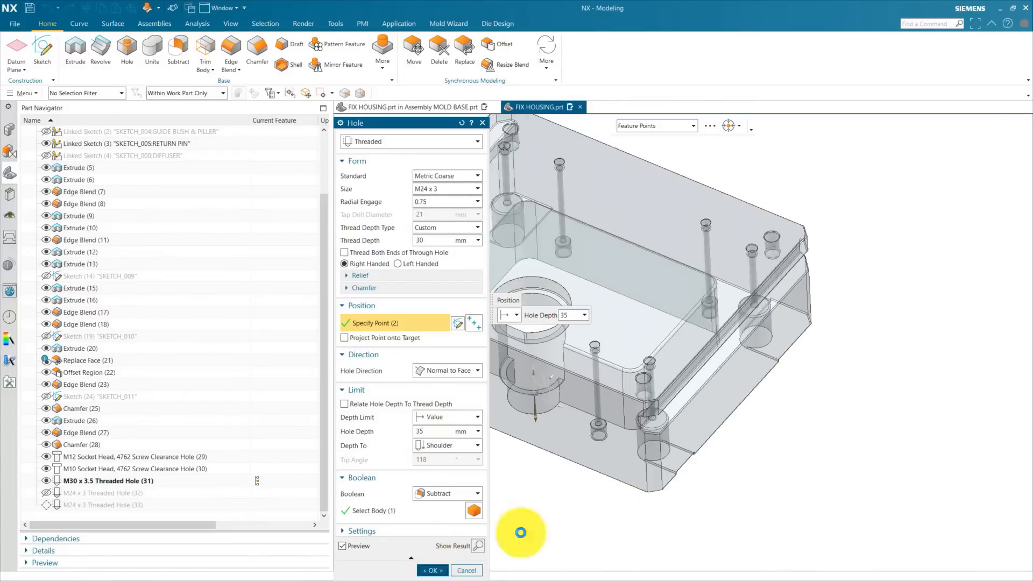
key(ctrl+s)
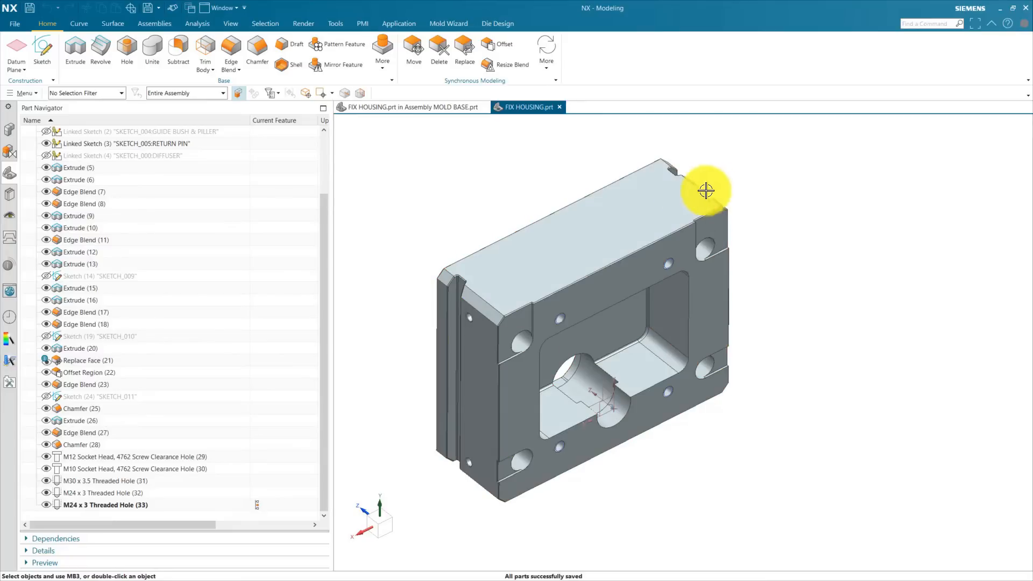
Create a sketch on the housing's broad, plain upper face with the X axis as its horizontal reference
middle_drag(820, 372, 807, 434)
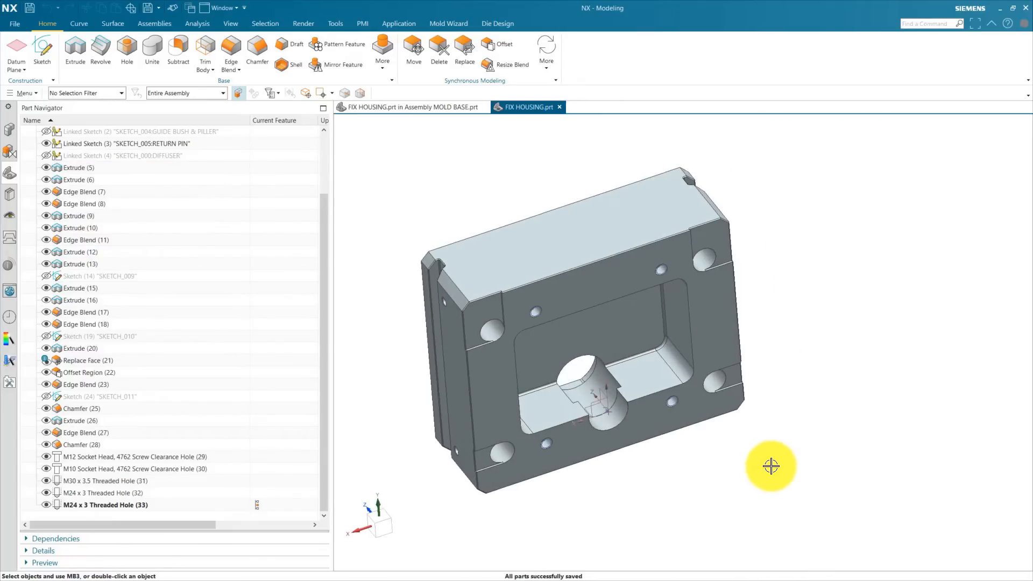
middle_drag(772, 468, 769, 479)
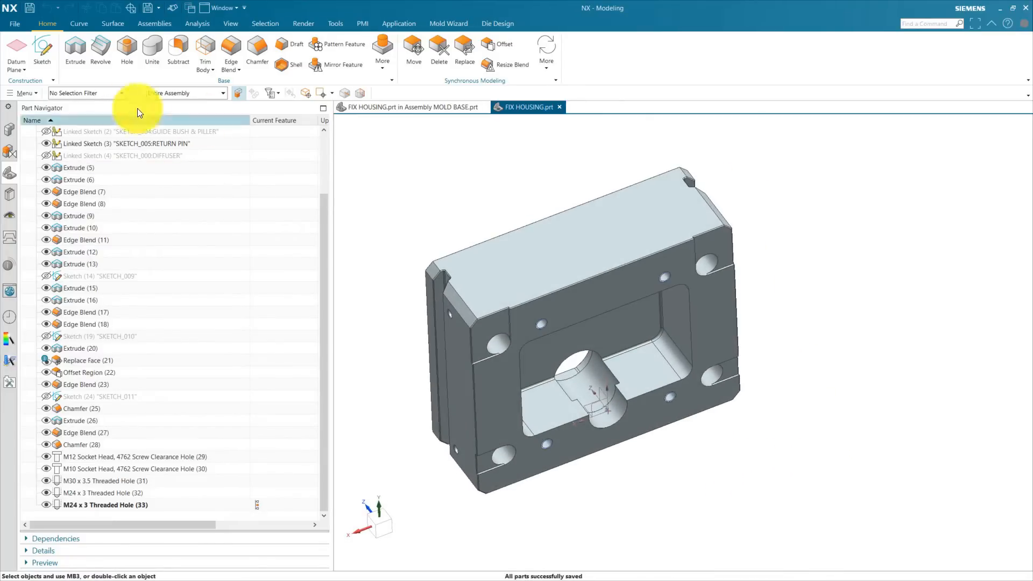
click(53, 62)
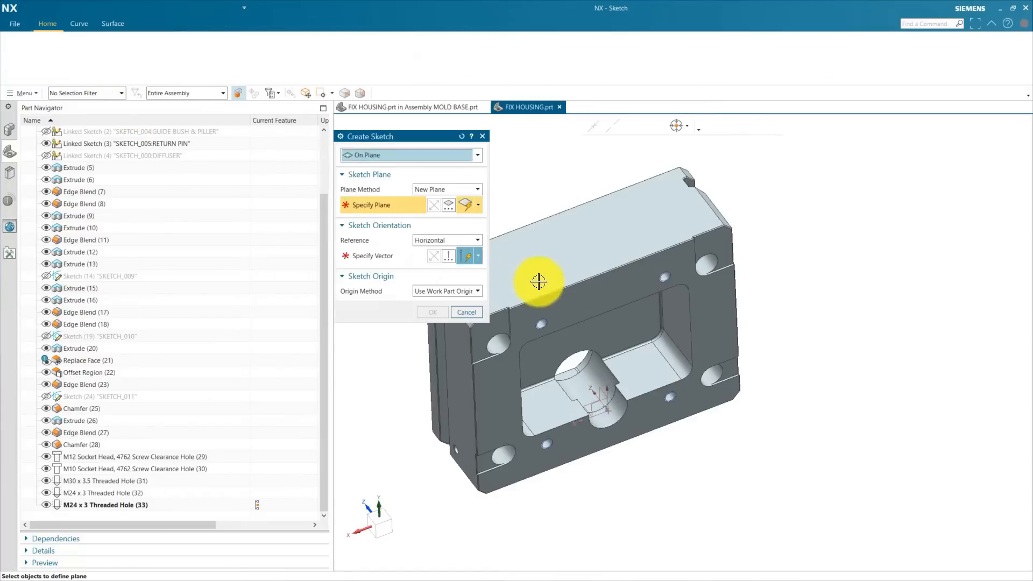
click(555, 272)
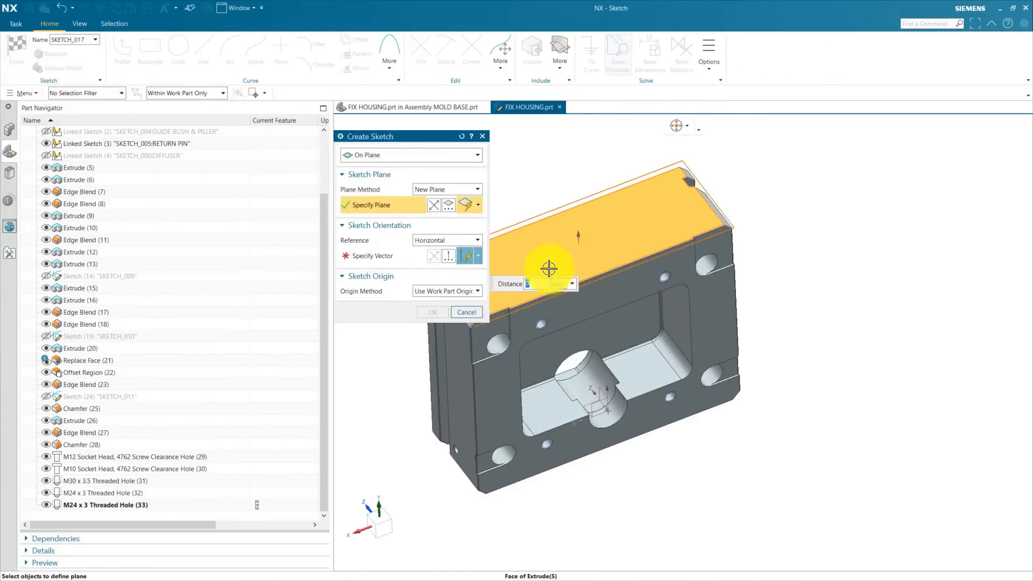
click(366, 255)
click(532, 363)
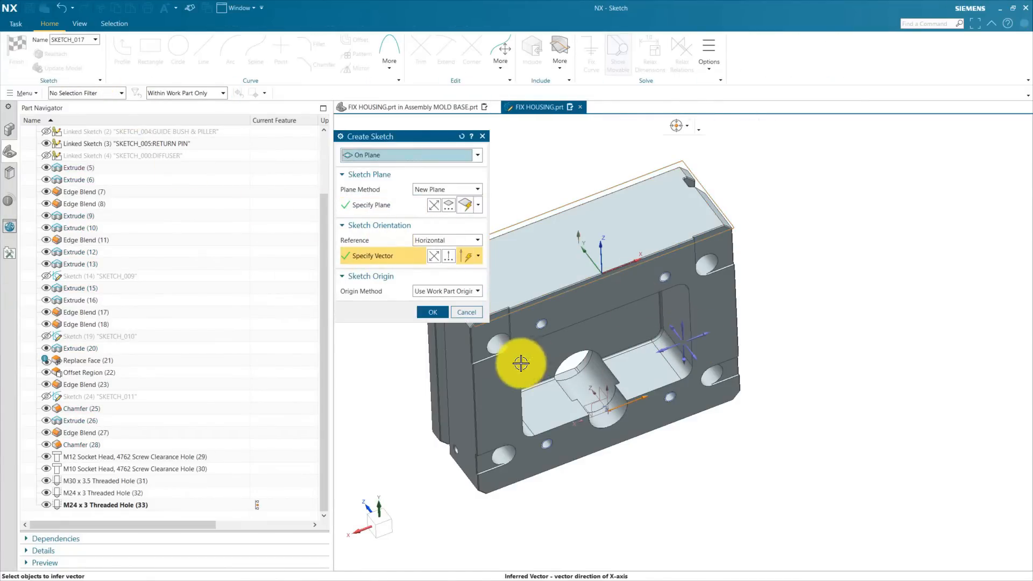
click(438, 314)
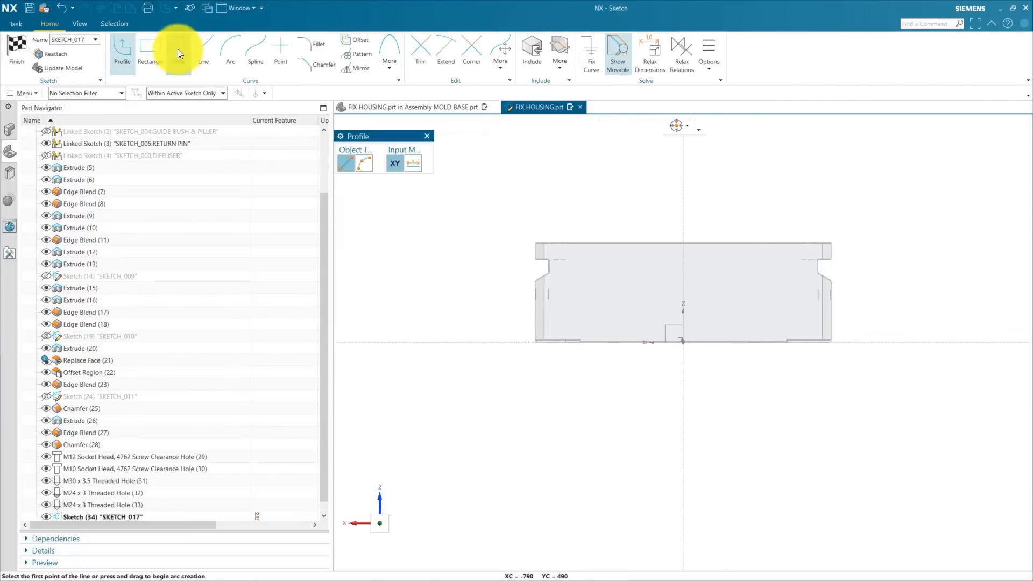
Draw two equal circles about 87 mm in diameter, one on each side of the vertical axis
click(177, 47)
scroll(609, 277, up, 3)
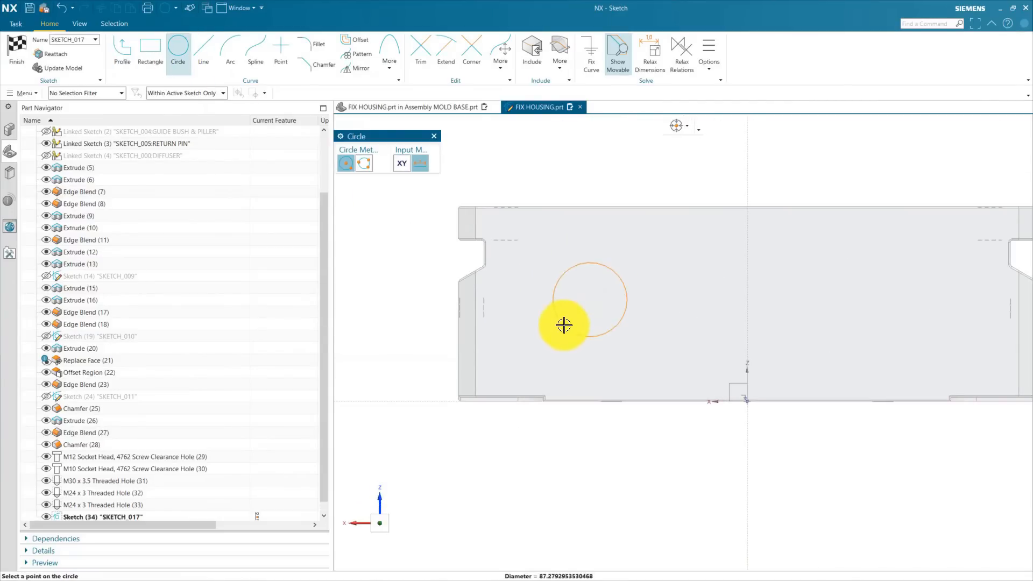
scroll(490, 369, down, 3)
click(699, 350)
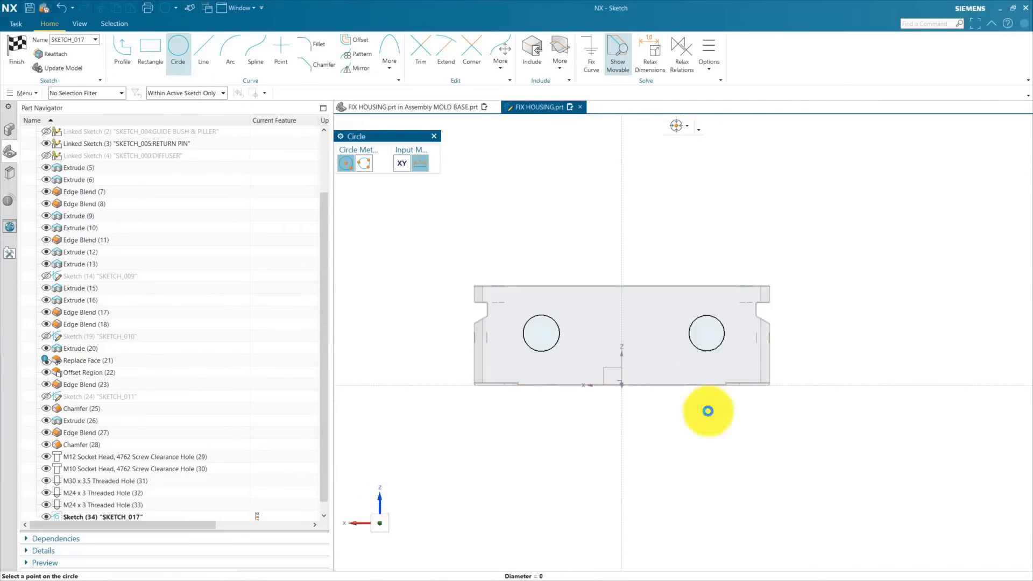
key(Escape)
Include the face's two vertical outer edges and its bottom edge in the sketch as references
scroll(592, 401, up, 3)
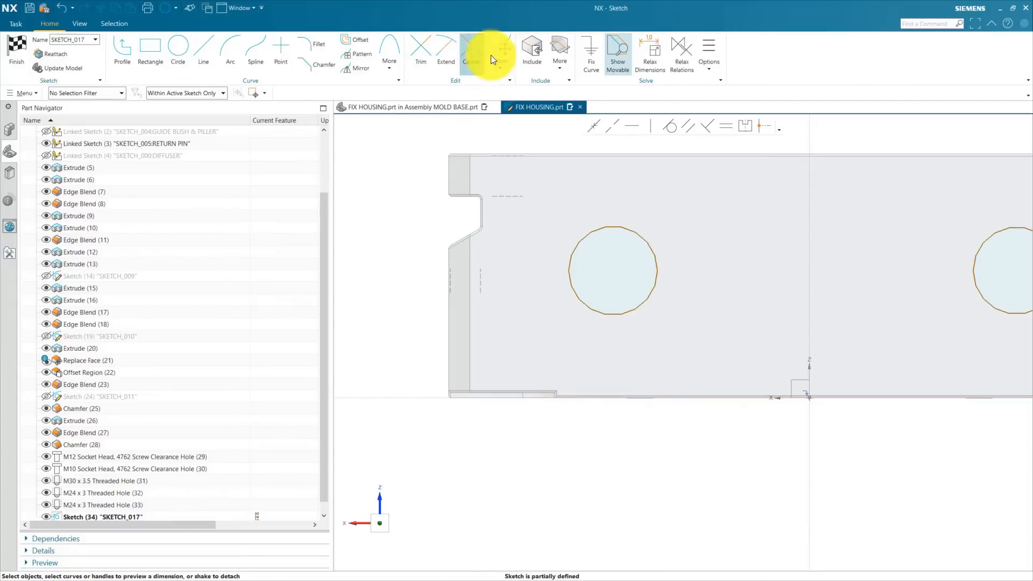
click(532, 49)
click(447, 322)
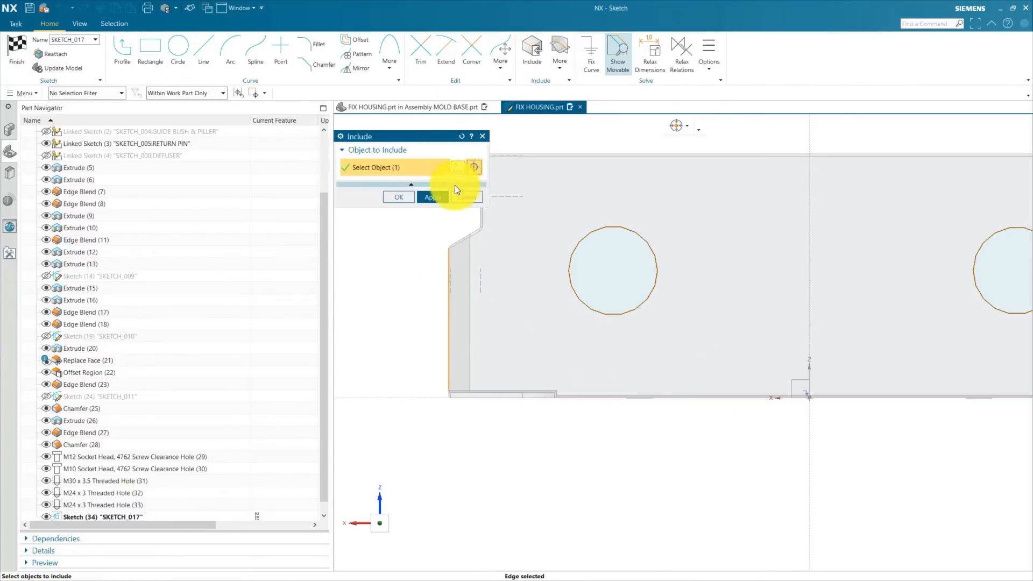
middle_click(509, 297)
click(597, 401)
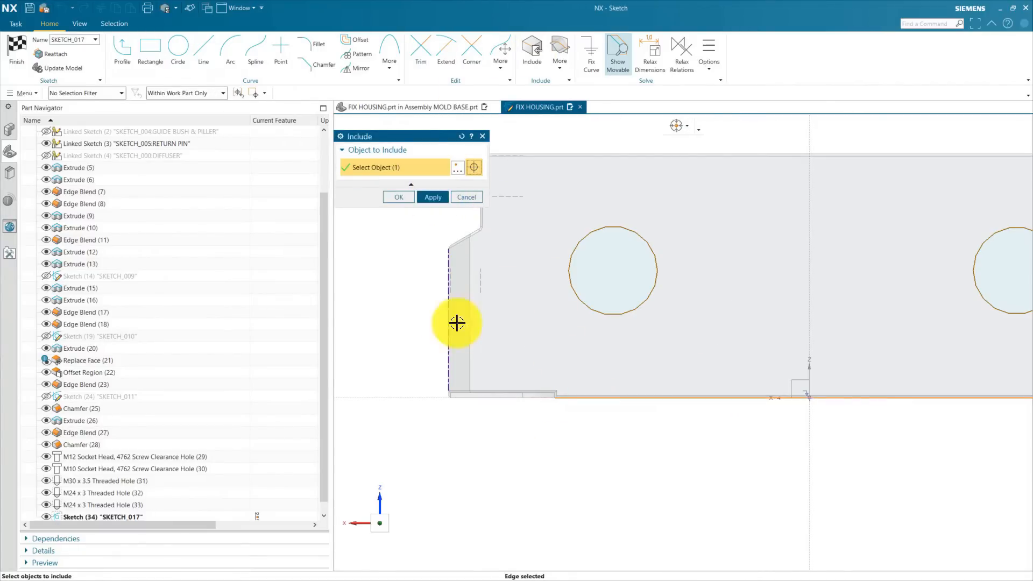
click(433, 196)
scroll(689, 450, down, 5)
scroll(675, 425, up, 1)
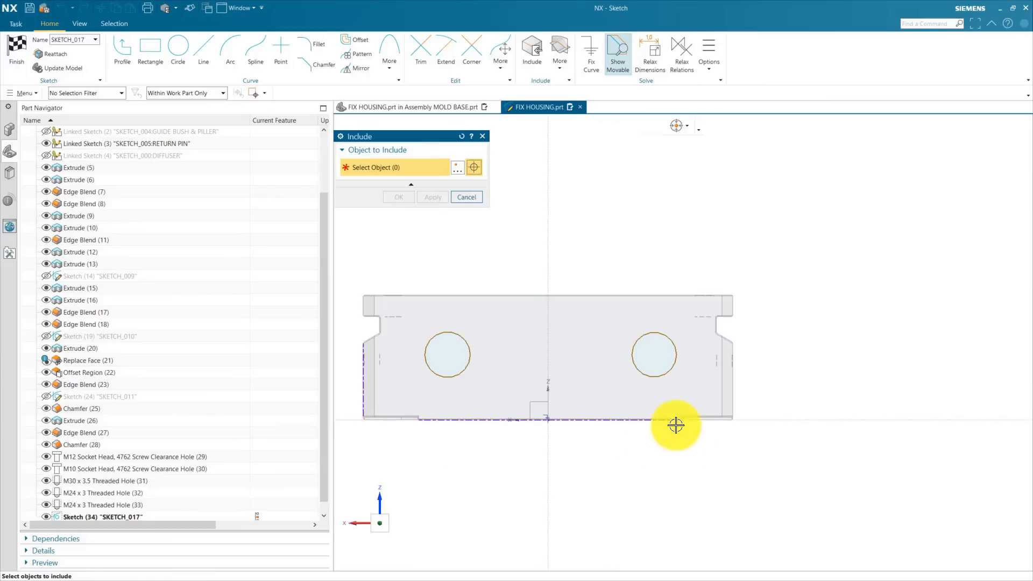
click(734, 386)
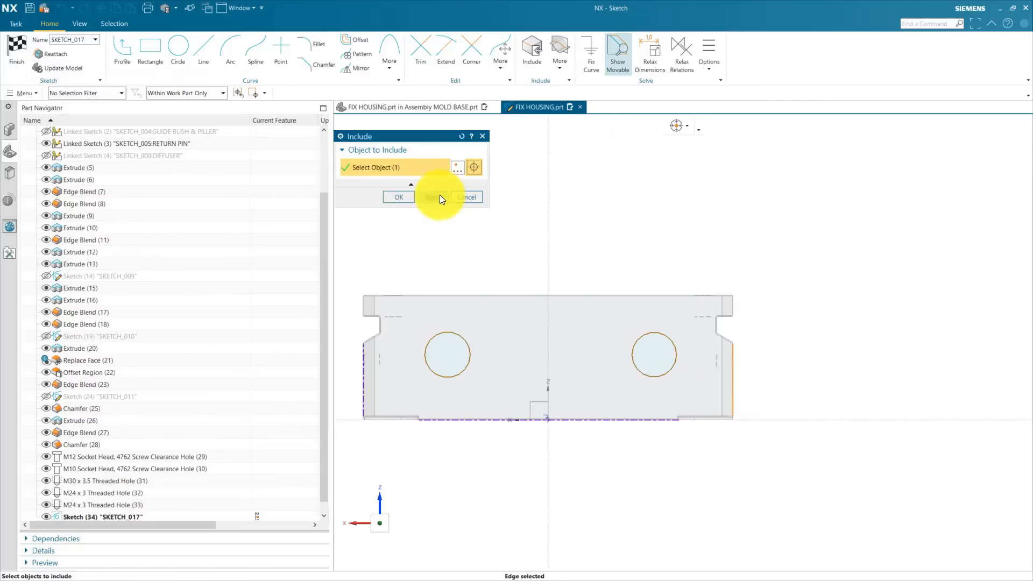
click(433, 197)
click(467, 197)
Dimension the circles at 76 mm diameter, 110 mm above the bottom edge and 100 mm from the side edges, and finish the sketch
scroll(538, 196, down, 4)
scroll(459, 241, up, 3)
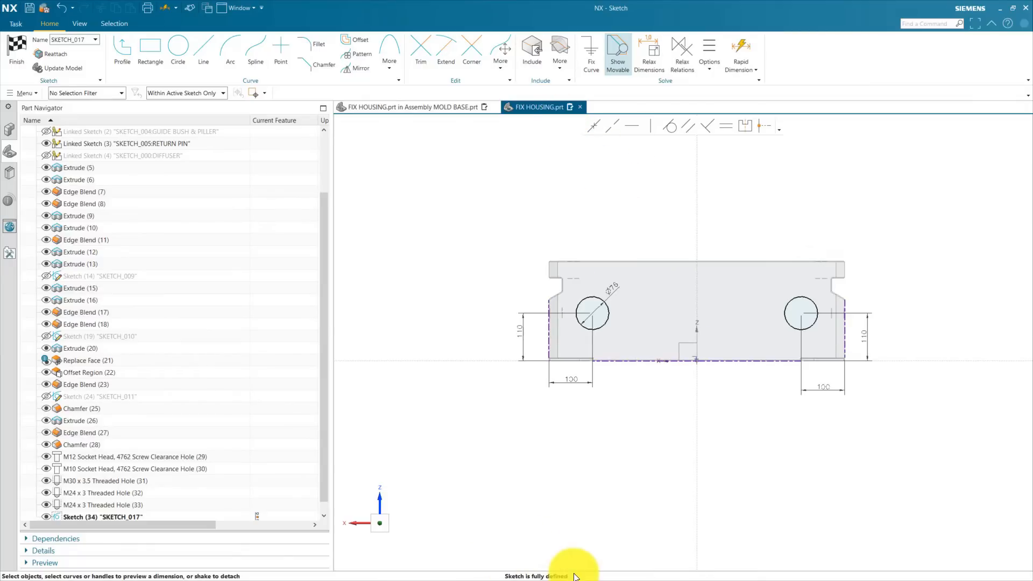
click(17, 47)
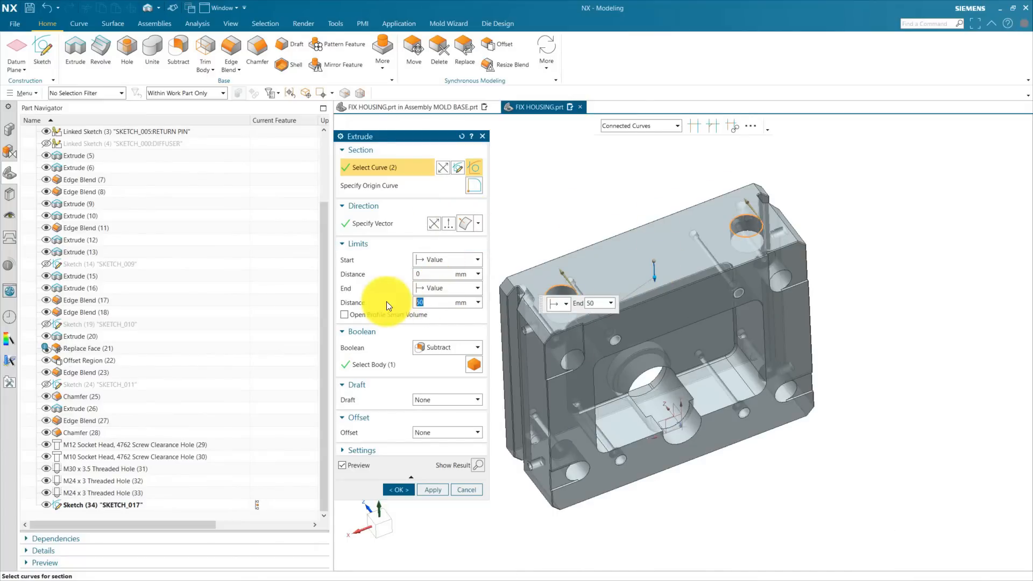
Subtract the two extruded circles from the housing to form shallow round pockets
click(399, 489)
scroll(501, 269, up, 5)
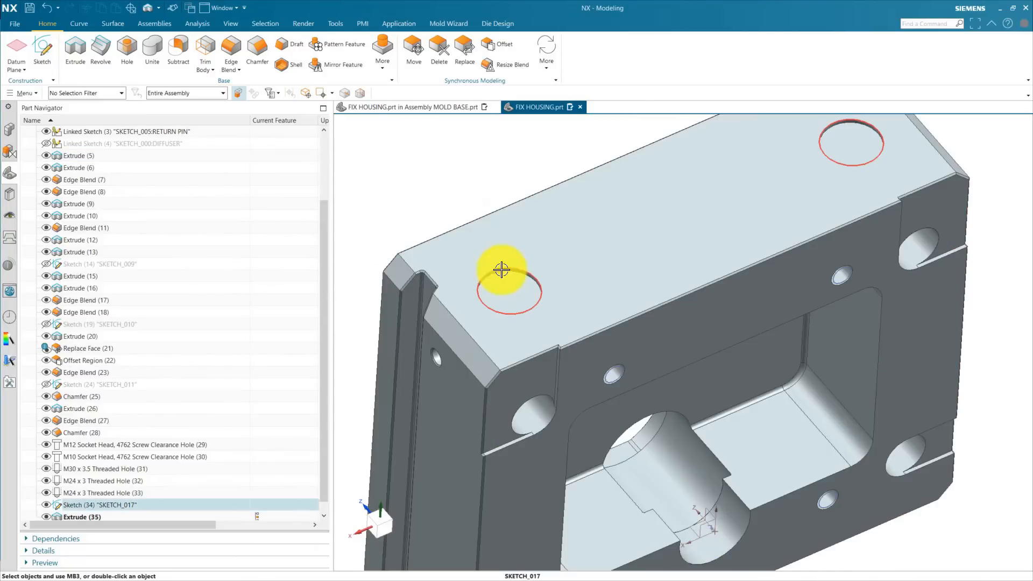
scroll(506, 268, up, 6)
scroll(490, 324, down, 3)
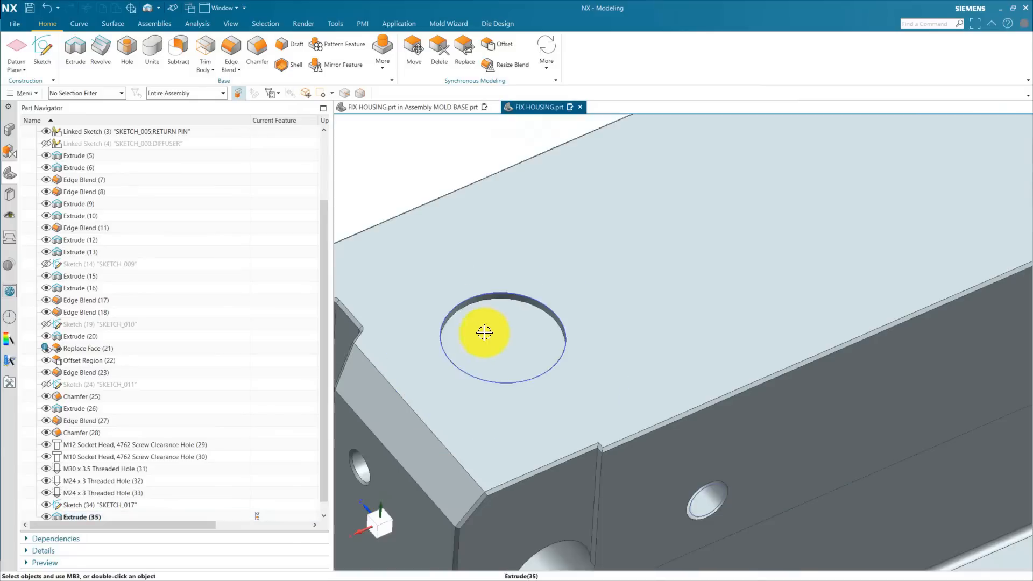
scroll(485, 332, down, 6)
Start an M36 x 4 threaded hole and position it at the centres of both round pockets
click(131, 56)
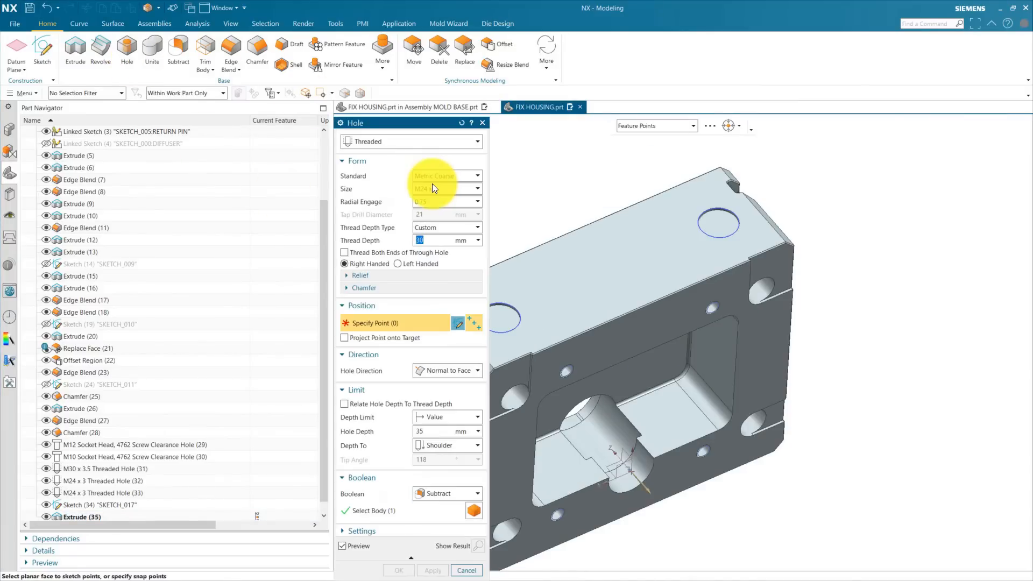
click(431, 184)
scroll(430, 218, down, 2)
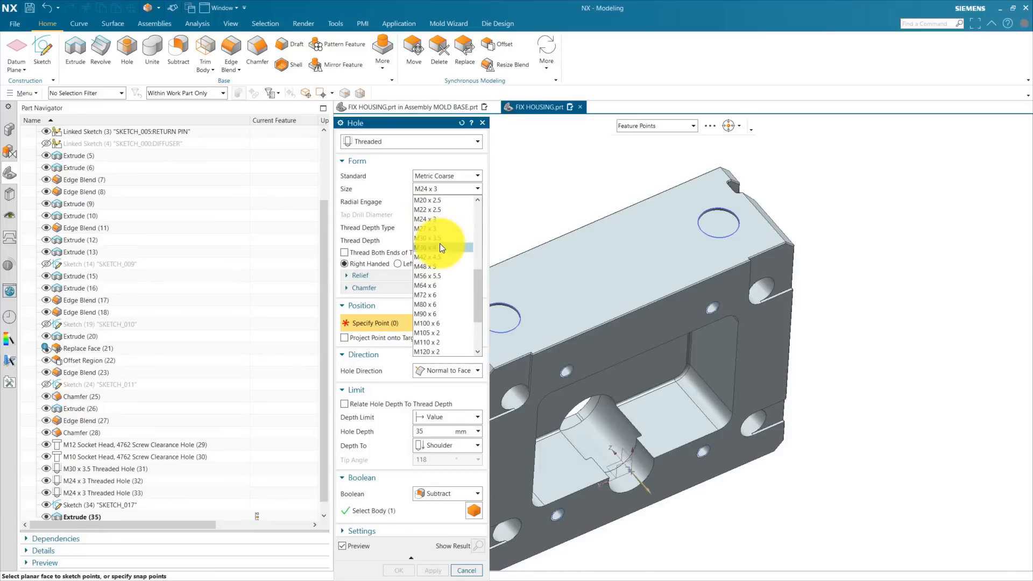
click(440, 248)
scroll(495, 316, up, 5)
click(560, 282)
scroll(512, 287, down, 4)
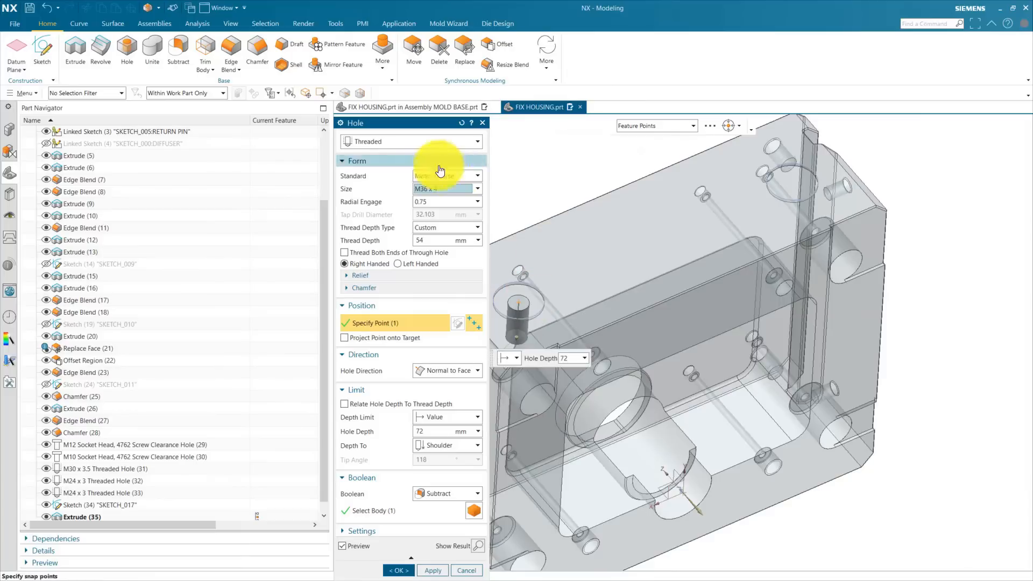
scroll(516, 269, down, 3)
scroll(613, 256, up, 6)
click(648, 249)
scroll(655, 269, down, 3)
middle_drag(678, 270, 802, 357)
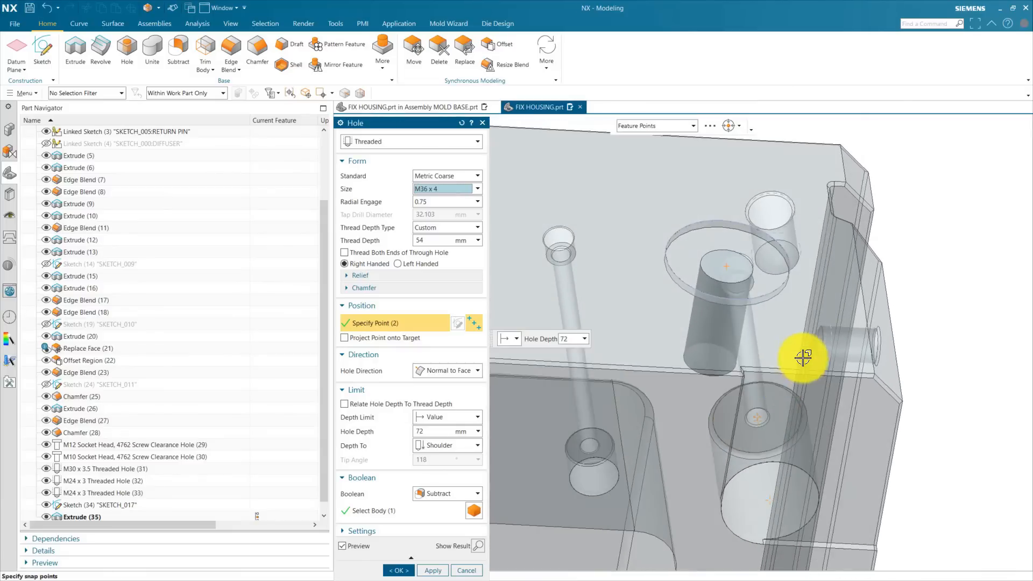
scroll(803, 356, down, 3)
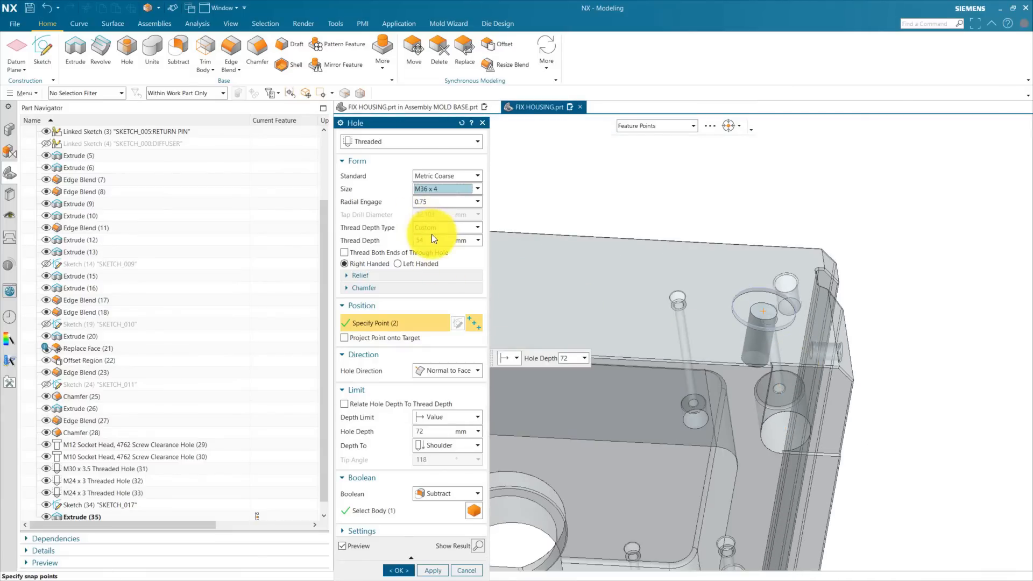
Set the thread depth to 35 mm and the hole depth to 40 mm, and create the M36 x 4 threaded holes
drag(431, 237, 396, 238)
text(35)
key(Return)
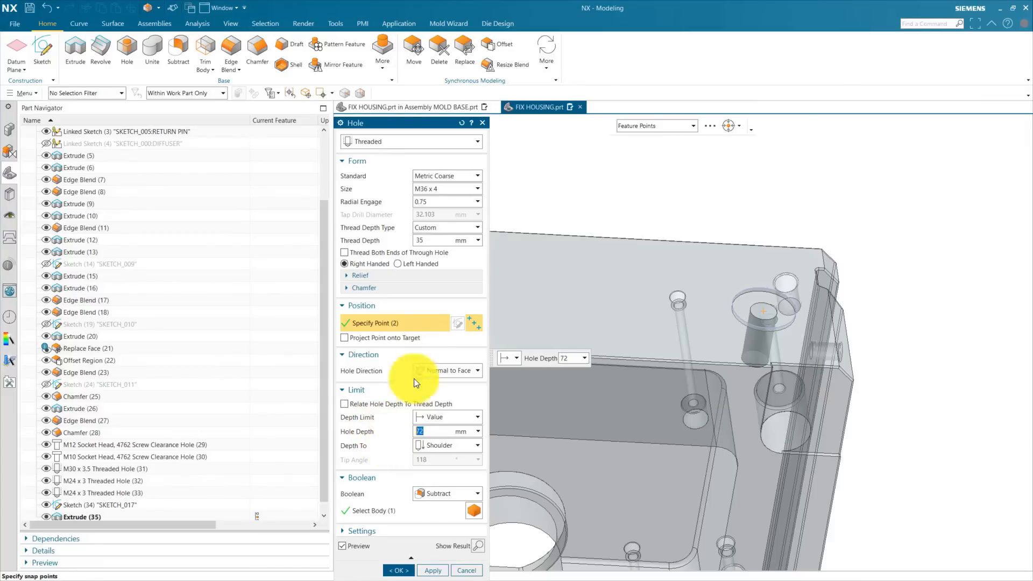
text(4)
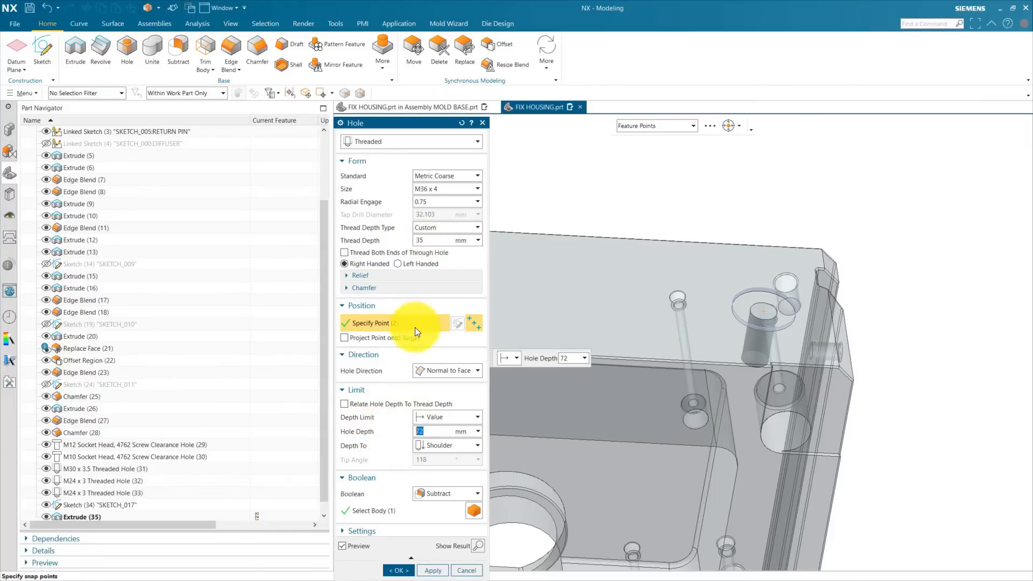
text(0)
key(Return)
middle_drag(474, 398, 580, 240)
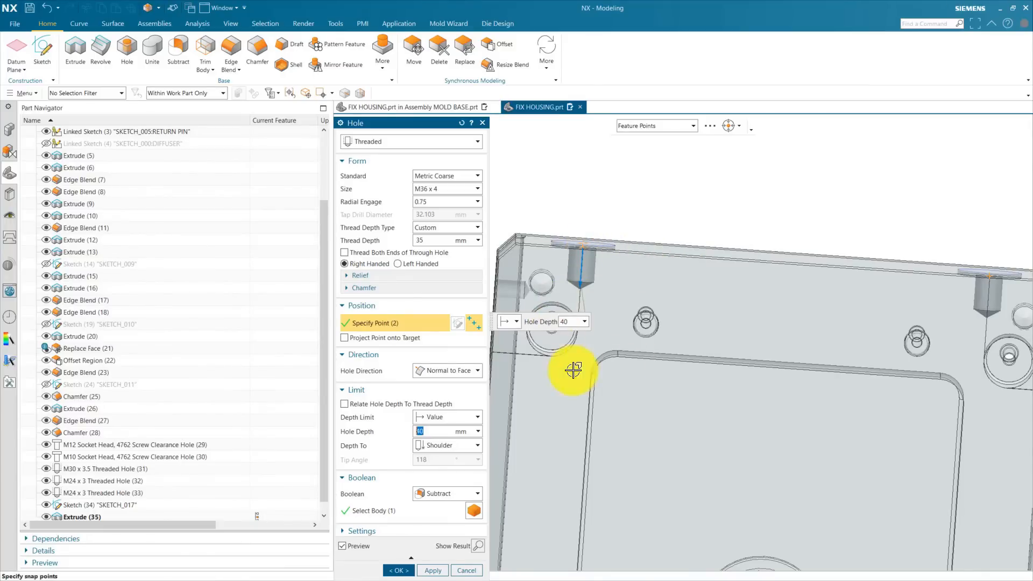
scroll(699, 215, down, 2)
mouse_move(724, 205)
middle_down()
mouse_move(682, 252)
mouse_move(639, 484)
mouse_move(675, 477)
mouse_move(783, 415)
mouse_move(742, 428)
mouse_move(853, 390)
middle_up()
click(399, 570)
Hide the sketch of the two pocket circles
click(634, 246)
click(696, 231)
scroll(711, 400, up, 4)
scroll(711, 401, down, 4)
middle_drag(793, 454, 628, 485)
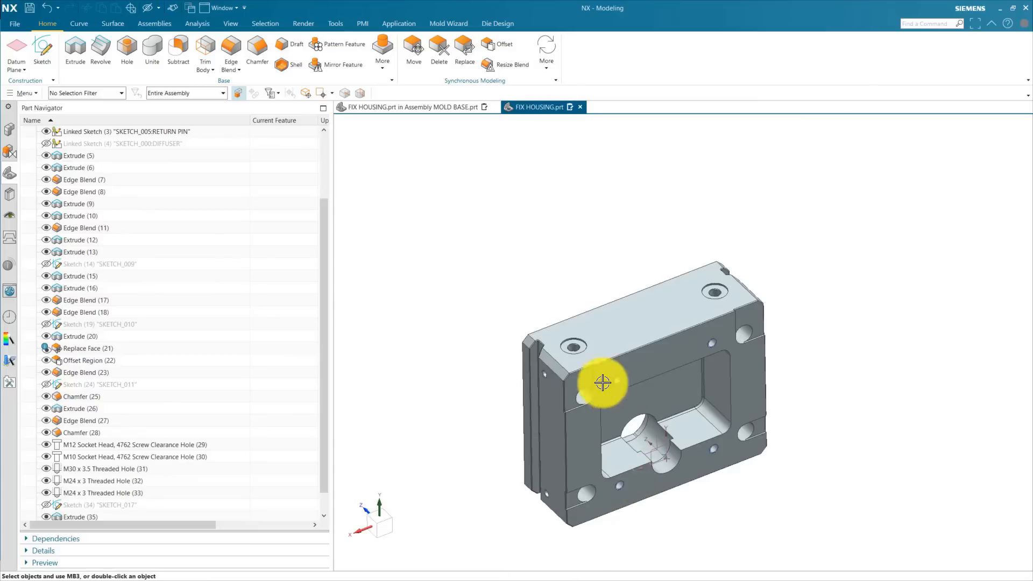
scroll(568, 326, up, 6)
scroll(490, 324, down, 3)
scroll(495, 326, down, 3)
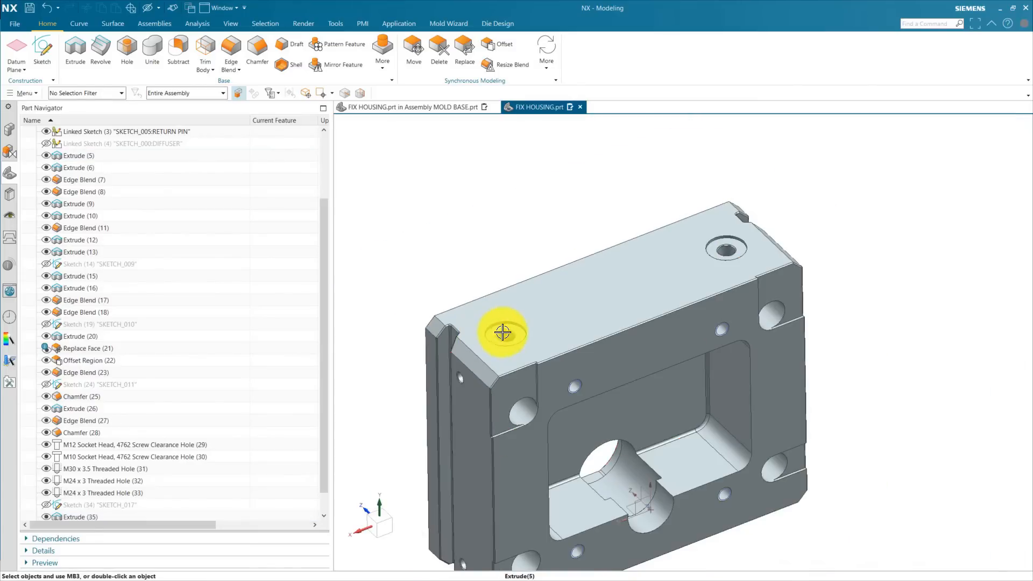
scroll(635, 325, down, 4)
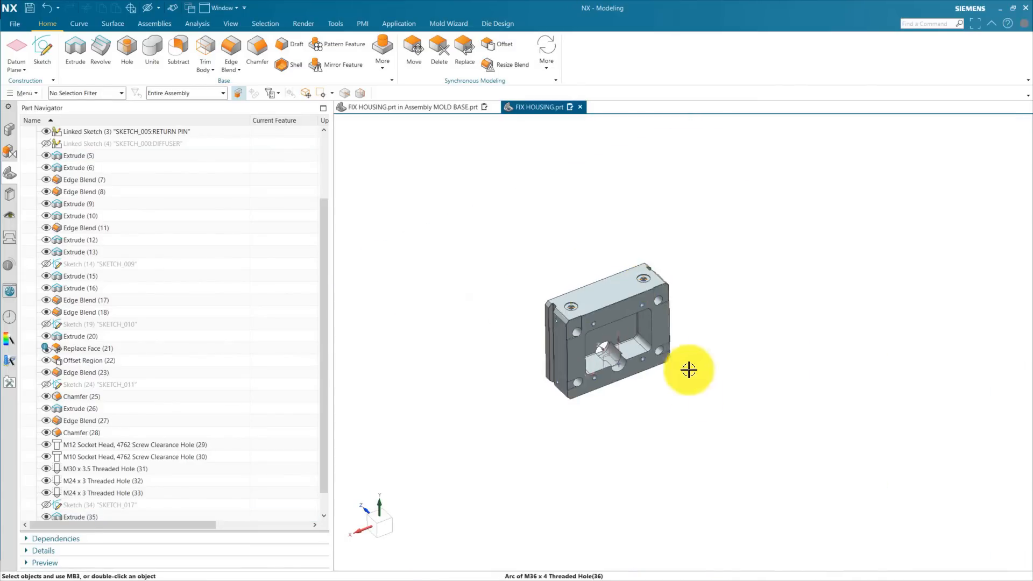
Start a threaded hole and create its position sketch on the plain long side face, opposite the face with the round pockets
middle_drag(664, 450, 583, 355)
scroll(583, 355, up, 5)
click(605, 385)
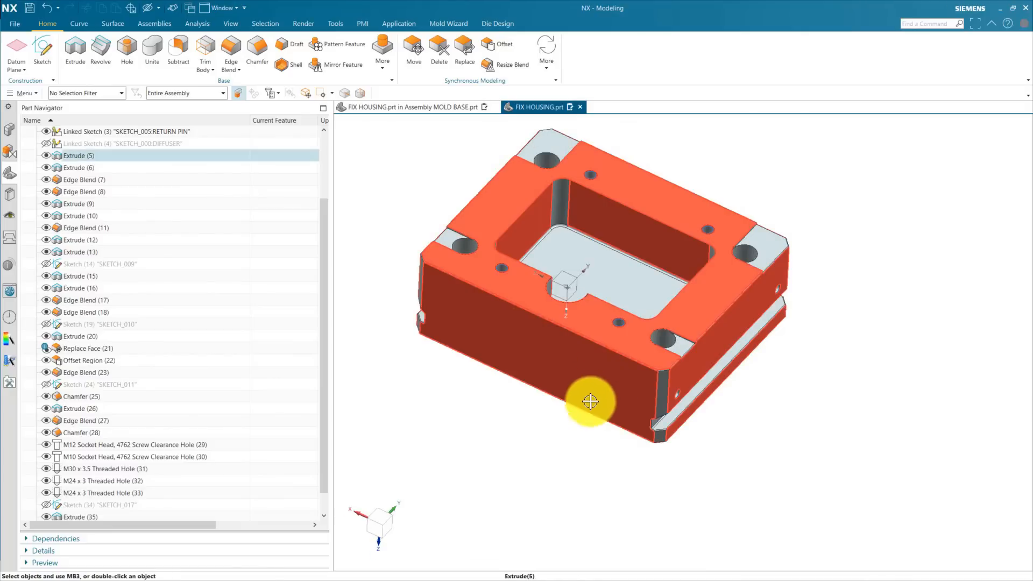
key(Escape)
scroll(574, 417, down, 3)
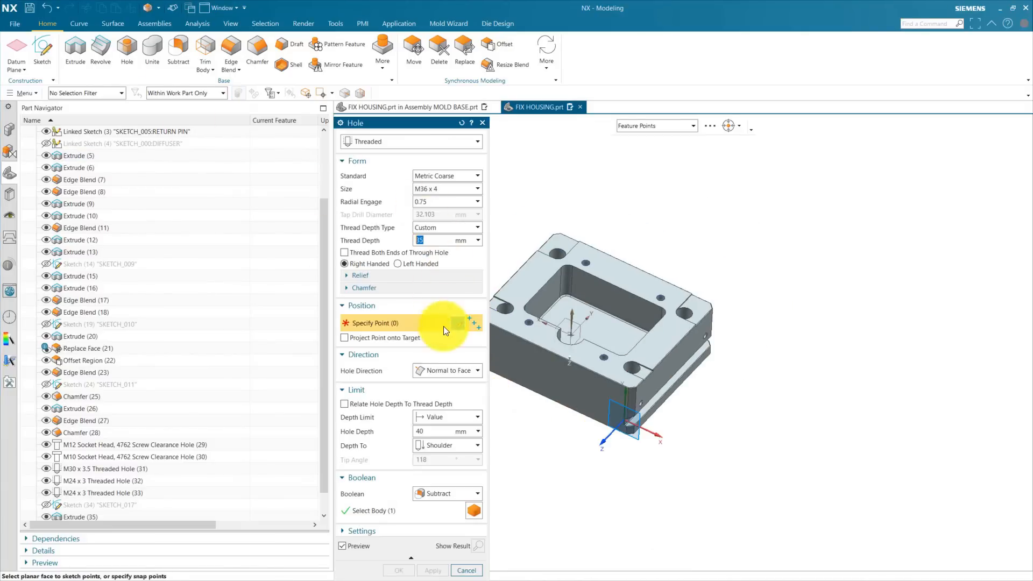
click(456, 326)
click(561, 386)
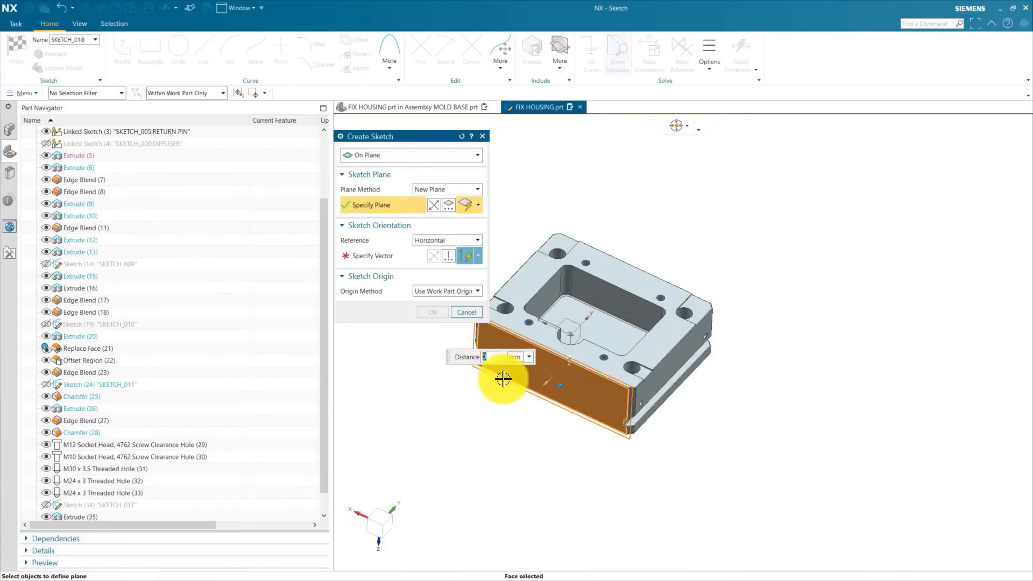
click(387, 257)
click(704, 351)
click(433, 312)
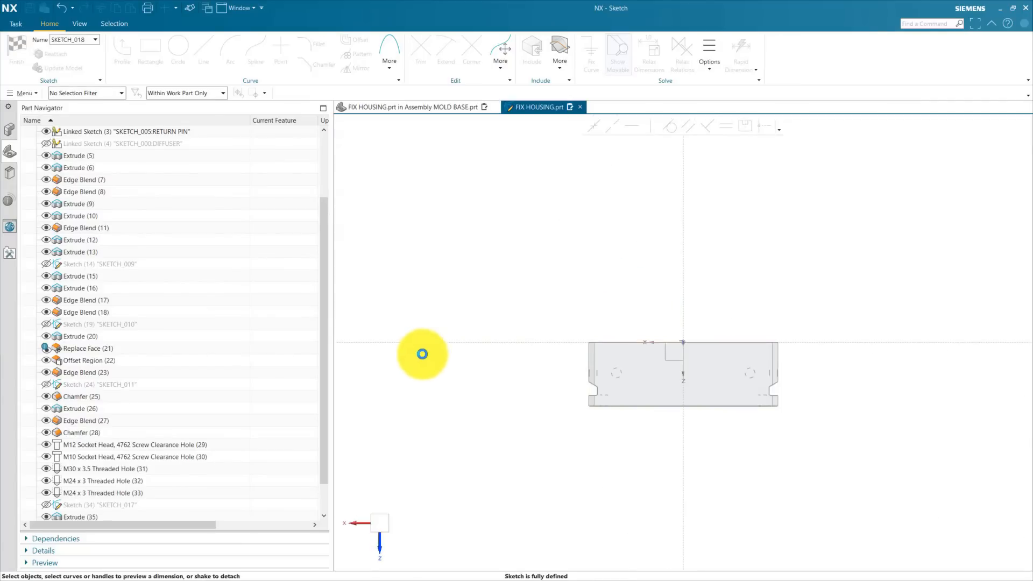
Place two hole points 260 mm either side of the vertical axis and 100 mm from the included lower edge, and finish the sketch
click(572, 385)
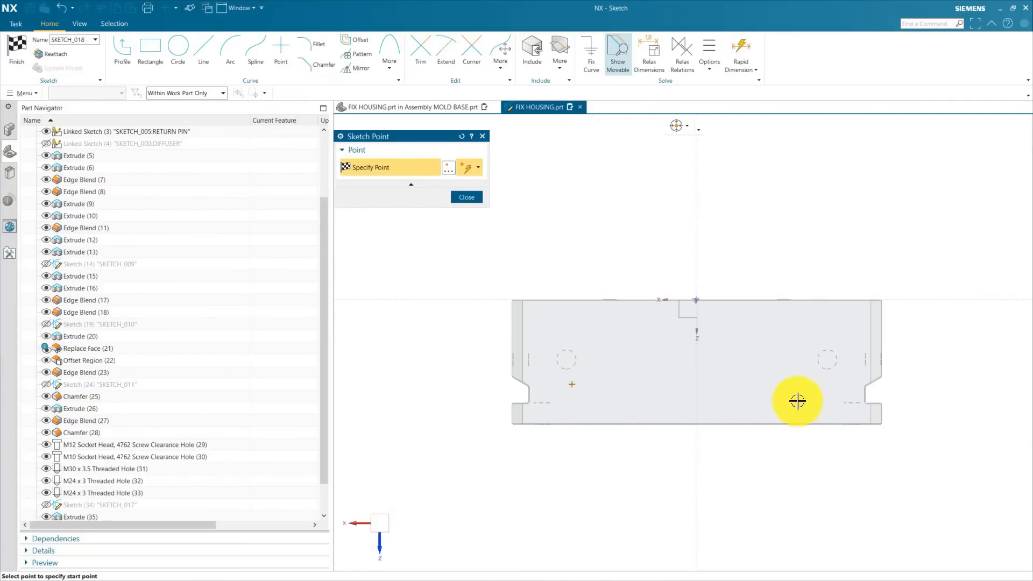
key(Escape)
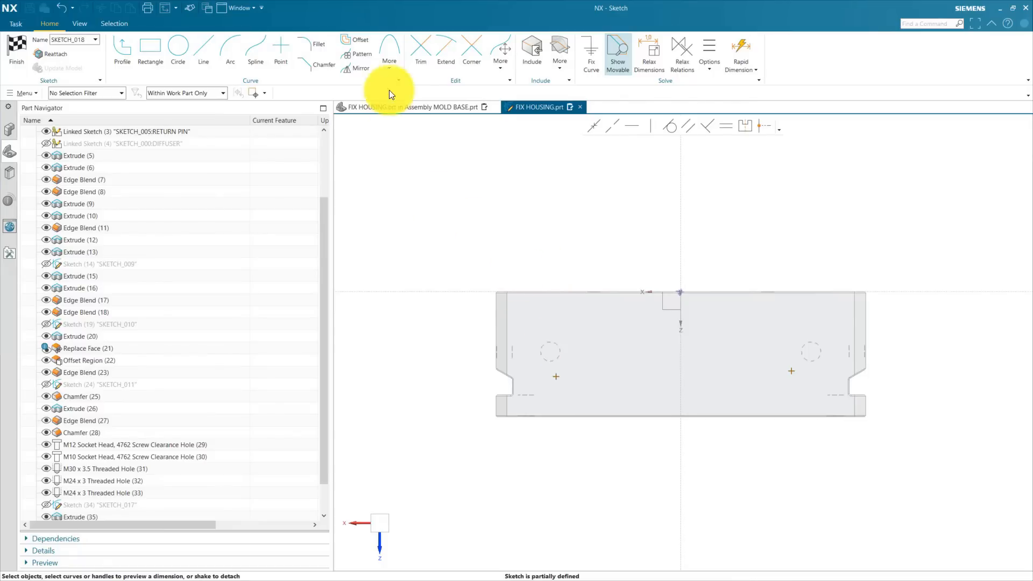
click(532, 51)
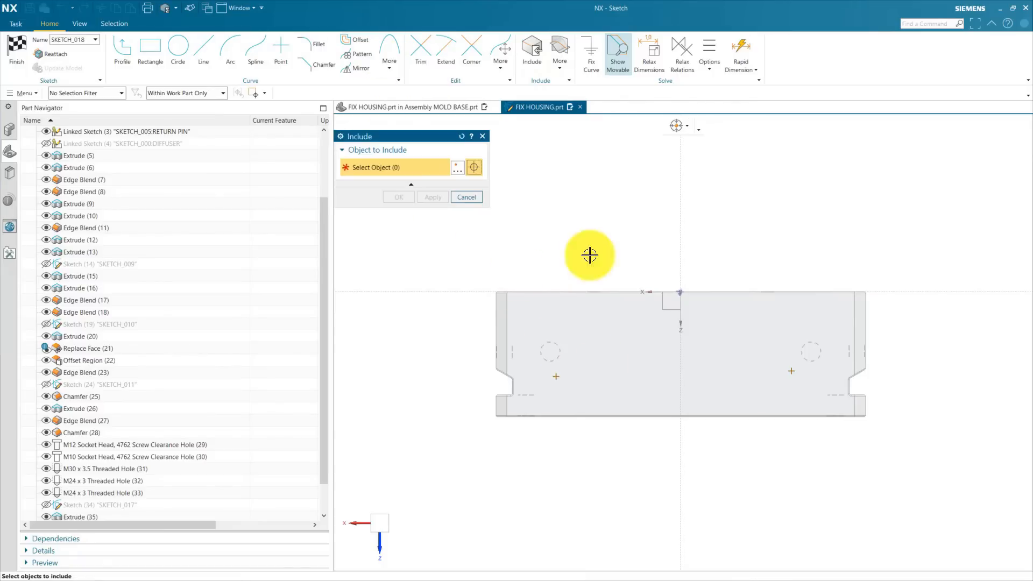
click(571, 419)
click(399, 197)
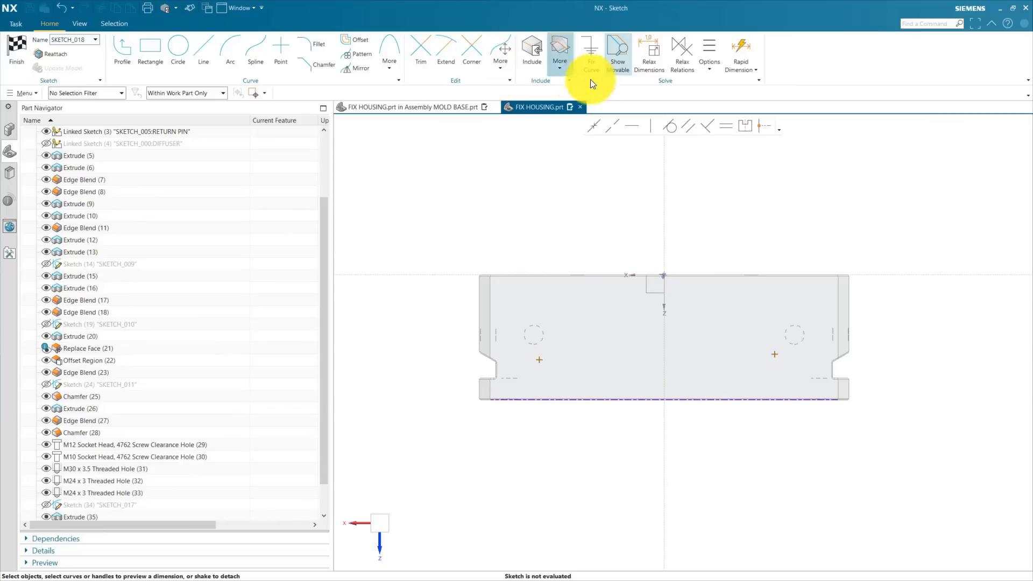
scroll(602, 280, down, 2)
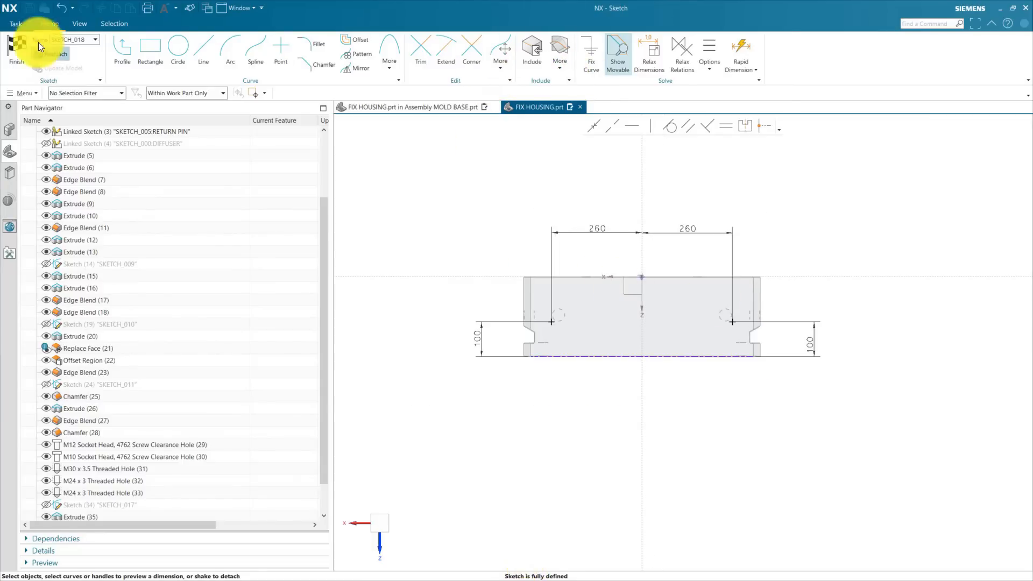
click(19, 46)
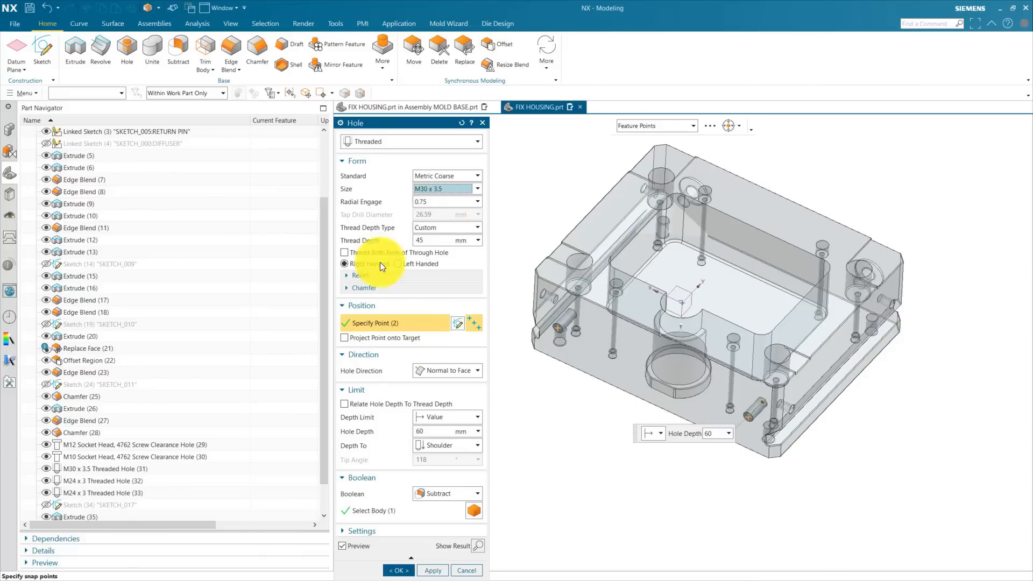
Set the hole size to M30 x 3.5 with a 40 mm thread depth and create both threaded holes
drag(428, 241, 381, 242)
text(40)
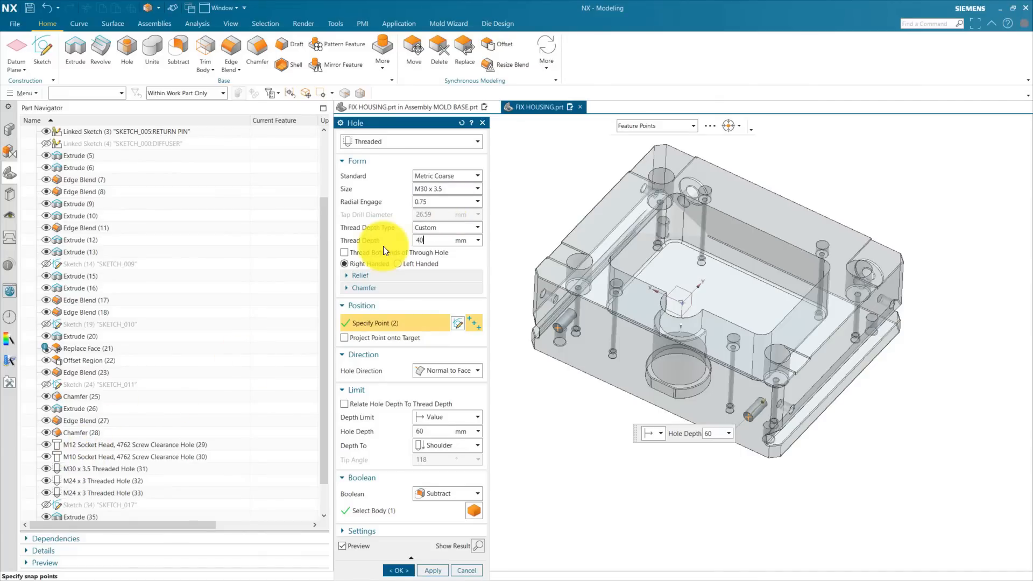
key(Return)
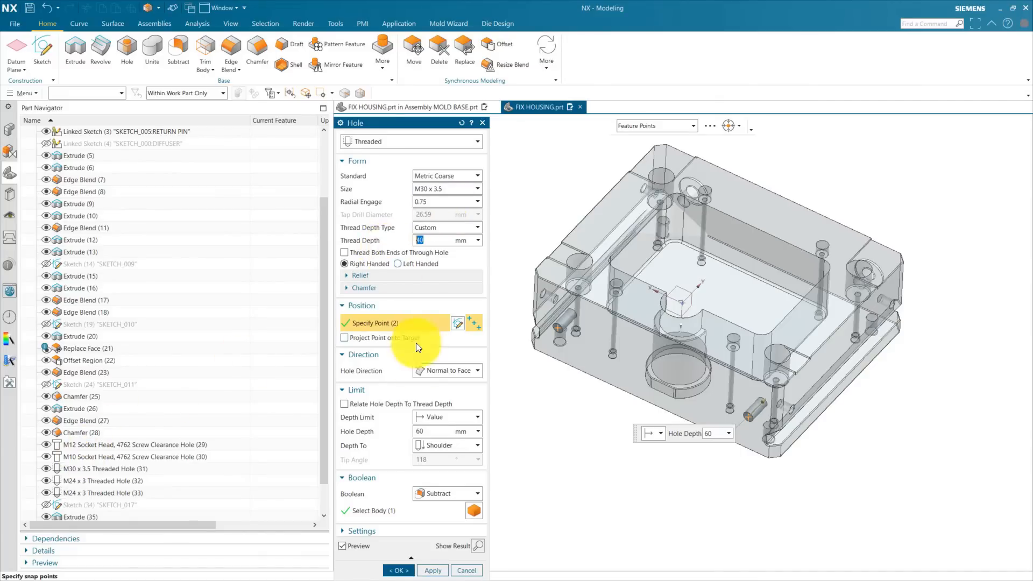
drag(424, 431, 376, 431)
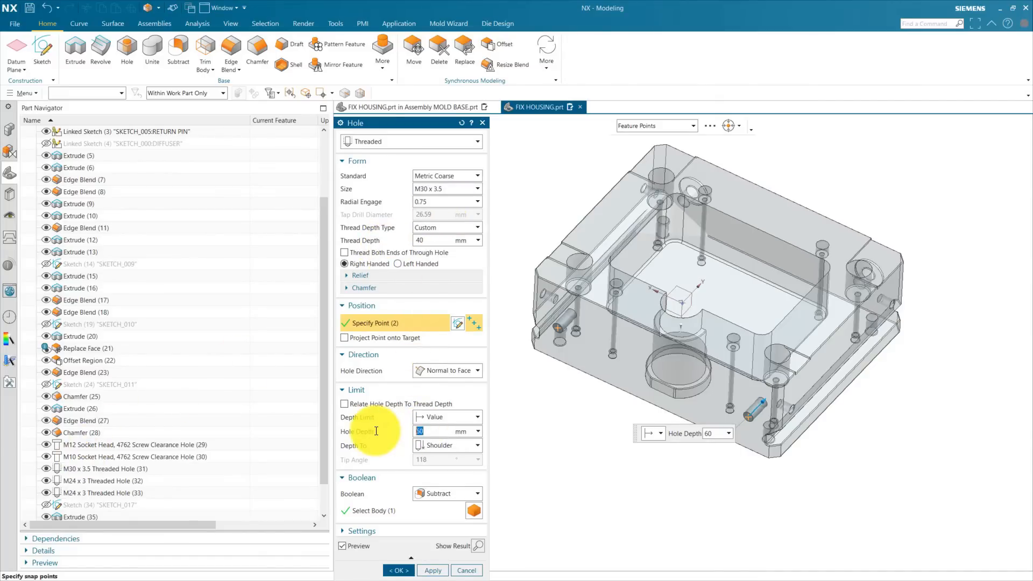
click(405, 569)
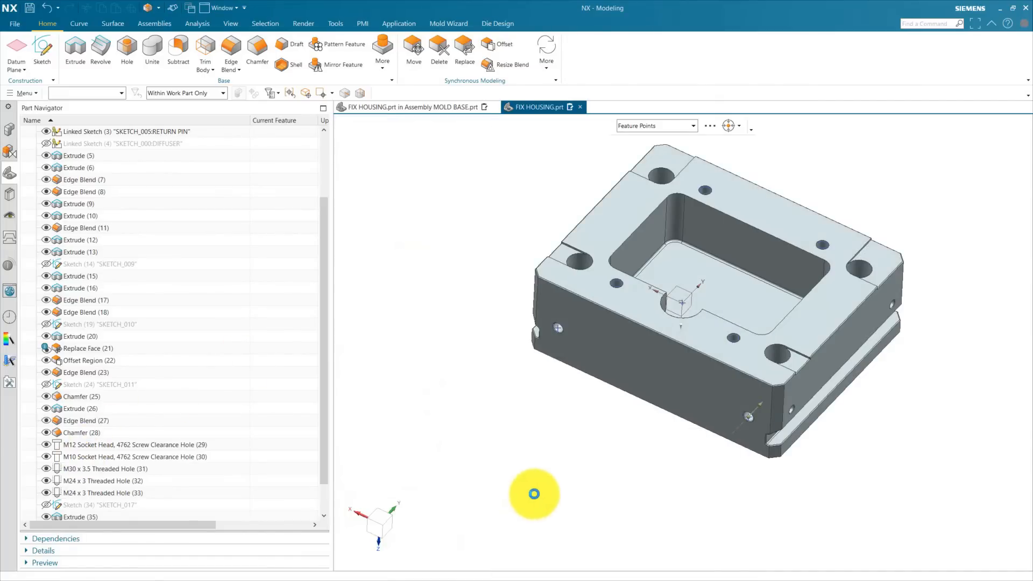
scroll(108, 454, down, 1)
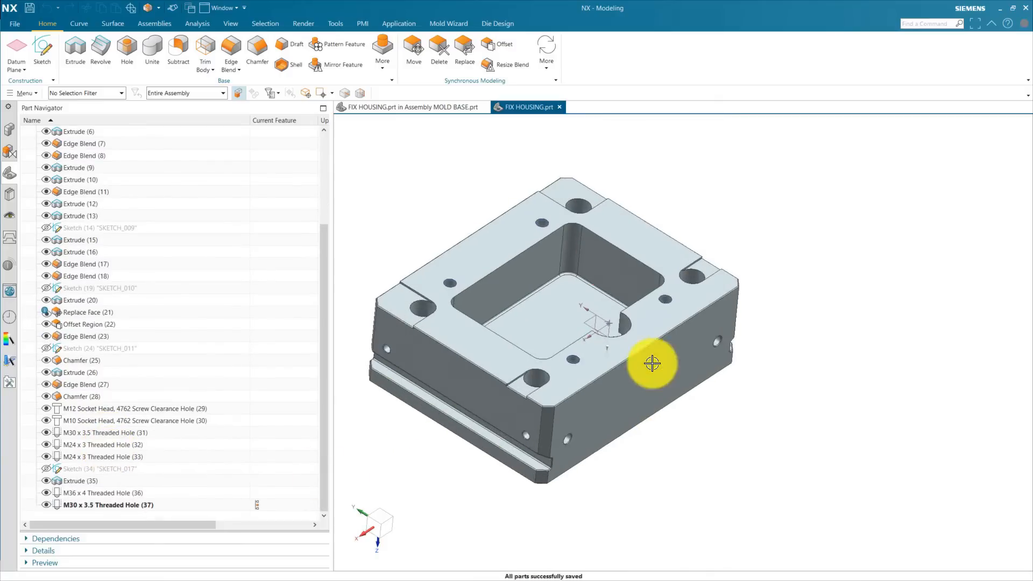
Create a new sketch on the side face with the new M30 holes, using the X-axis as horizontal reference
scroll(615, 315, up, 5)
mouse_move(615, 316)
middle_down()
mouse_move(692, 429)
mouse_move(652, 398)
mouse_move(652, 376)
mouse_move(559, 339)
middle_up()
scroll(556, 337, down, 4)
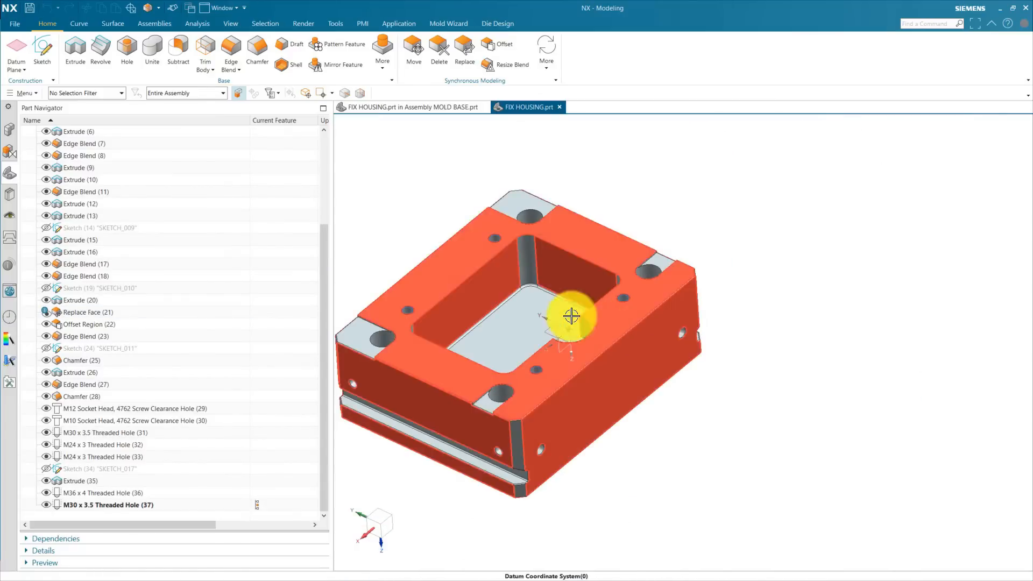
key(s)
click(678, 334)
click(589, 308)
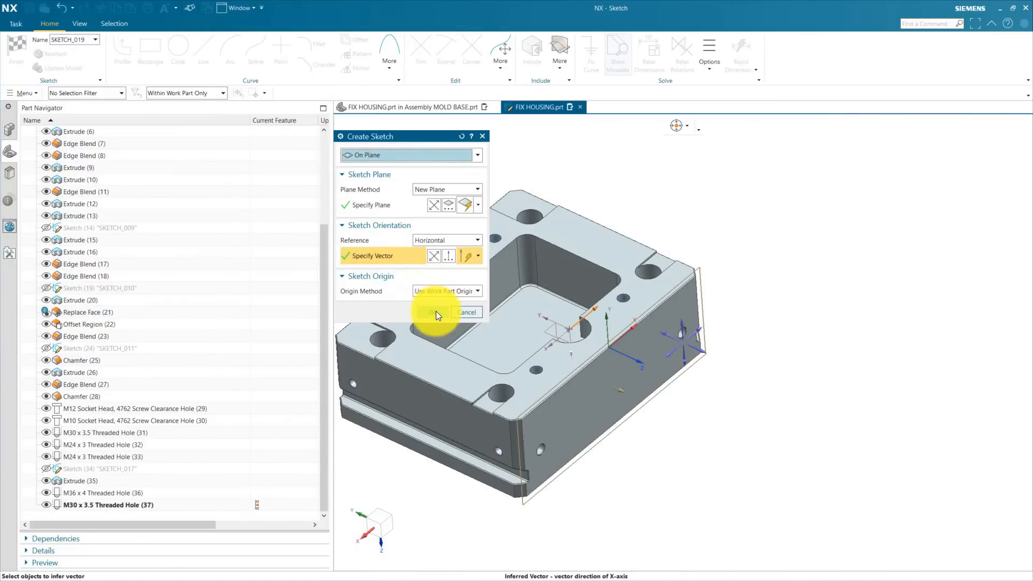
click(435, 312)
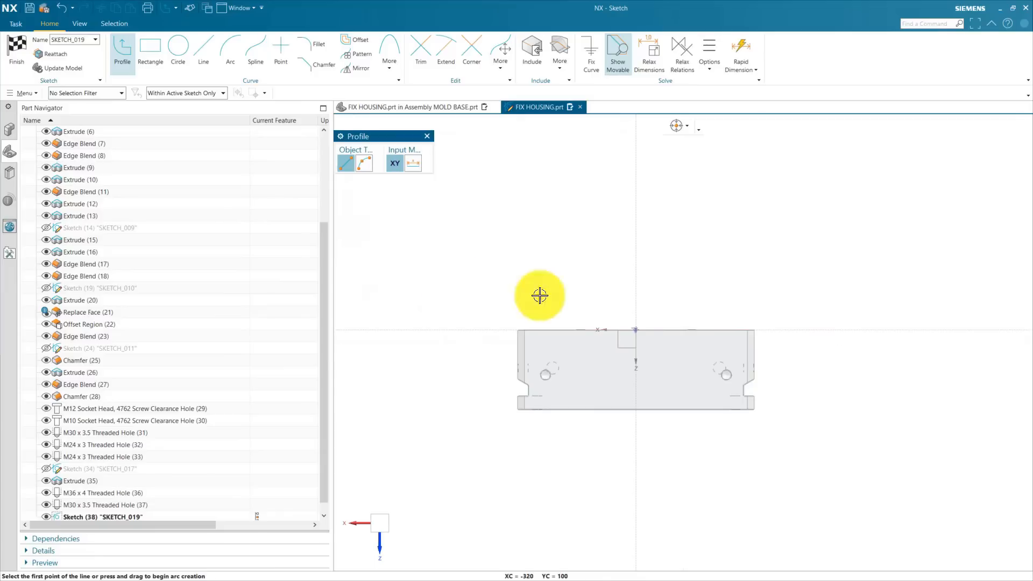
Include the centre points of the two arc edges of the round channel in the cavity as sketch references
scroll(716, 347, up, 2)
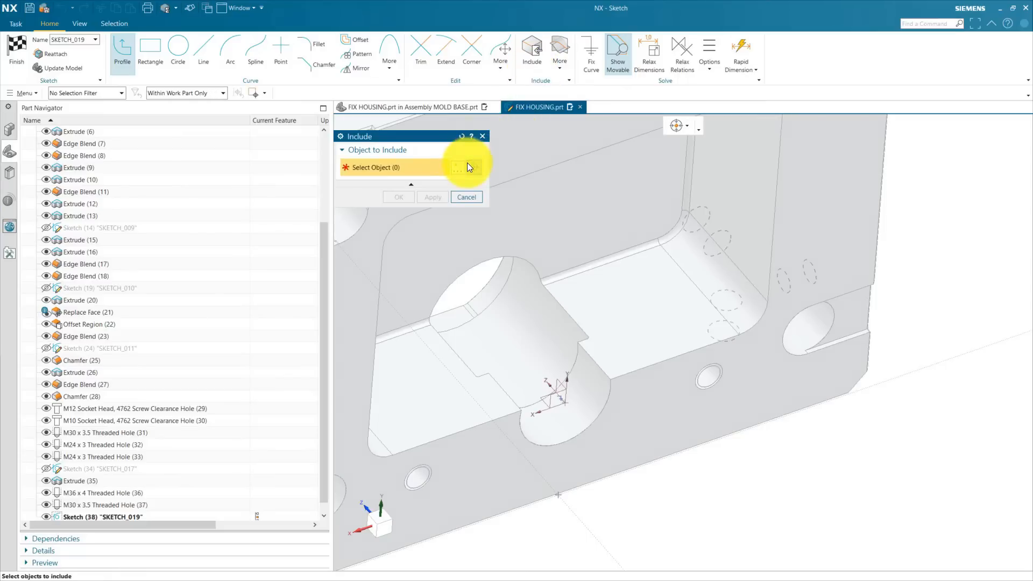
click(456, 167)
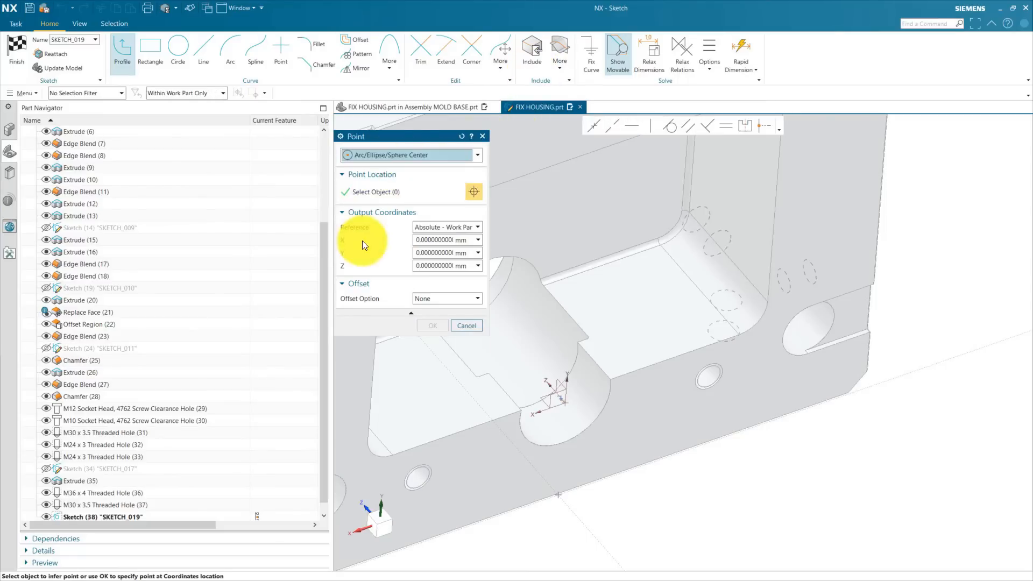
scroll(581, 441, up, 3)
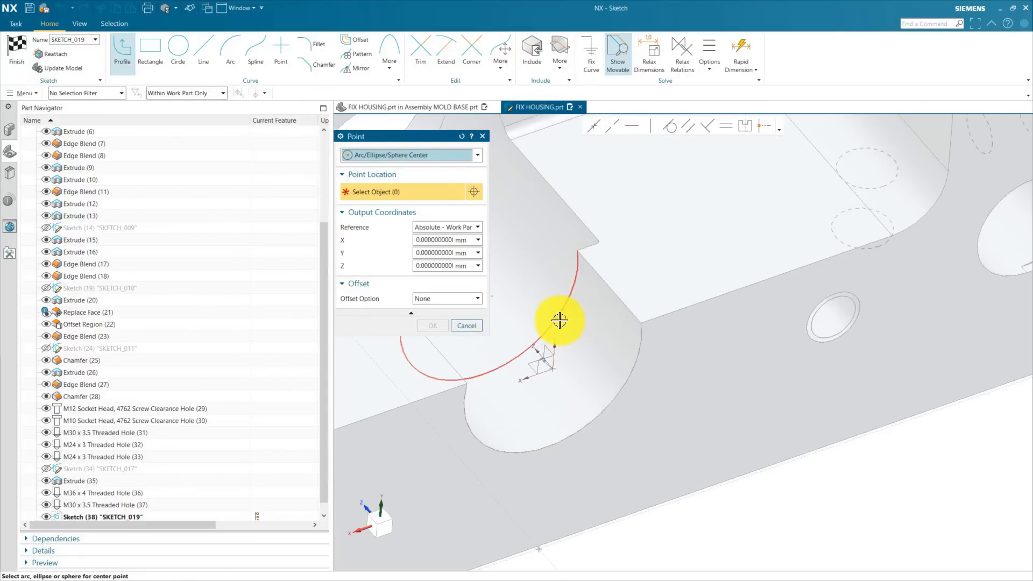
click(559, 320)
middle_click(576, 343)
scroll(562, 350, down, 4)
scroll(564, 303, up, 3)
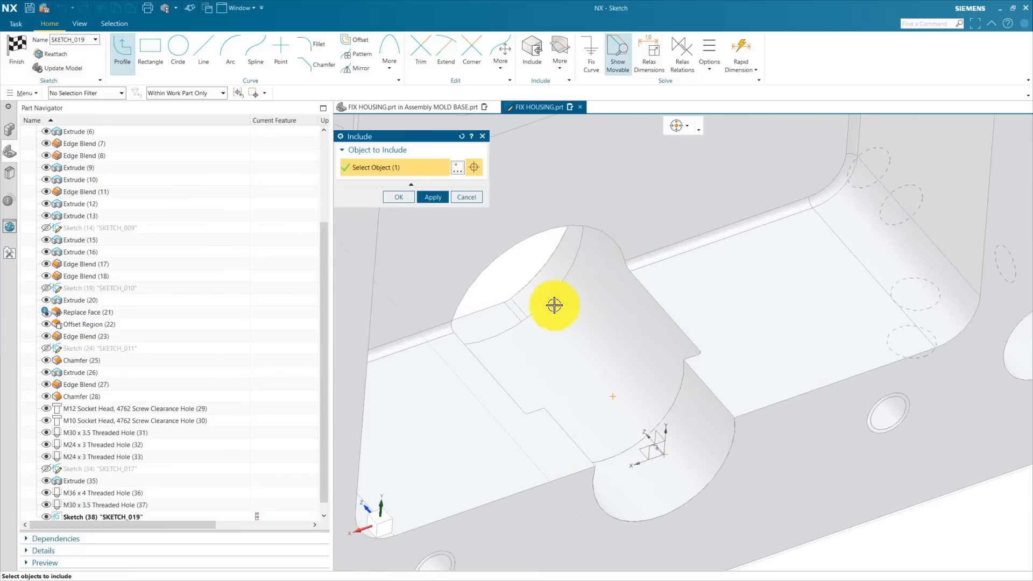
click(541, 309)
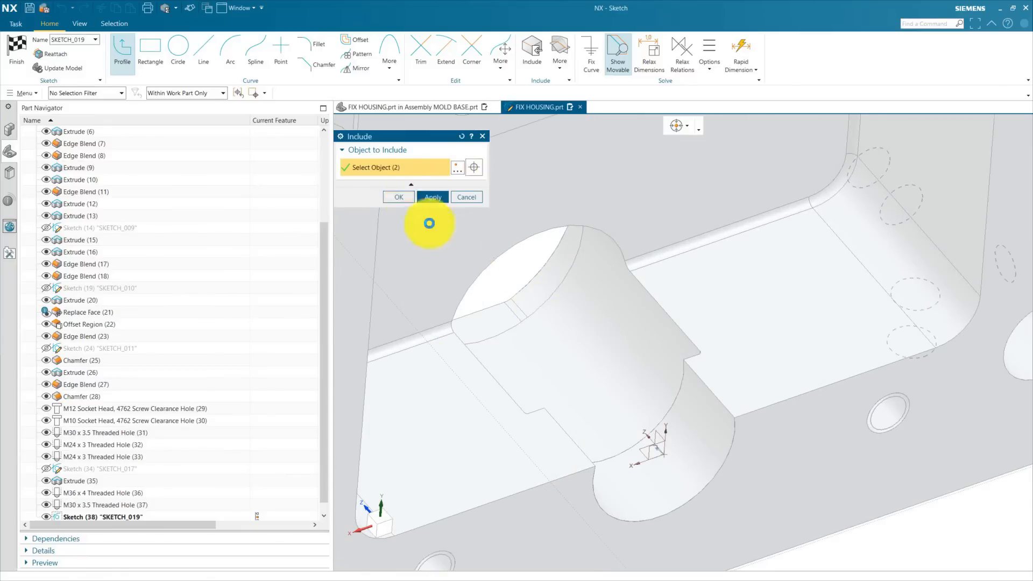
click(410, 202)
Draw two small circles on the sketch's vertical axis, between the two included centre points
scroll(588, 369, down, 3)
middle_drag(588, 369, 652, 445)
scroll(645, 276, up, 4)
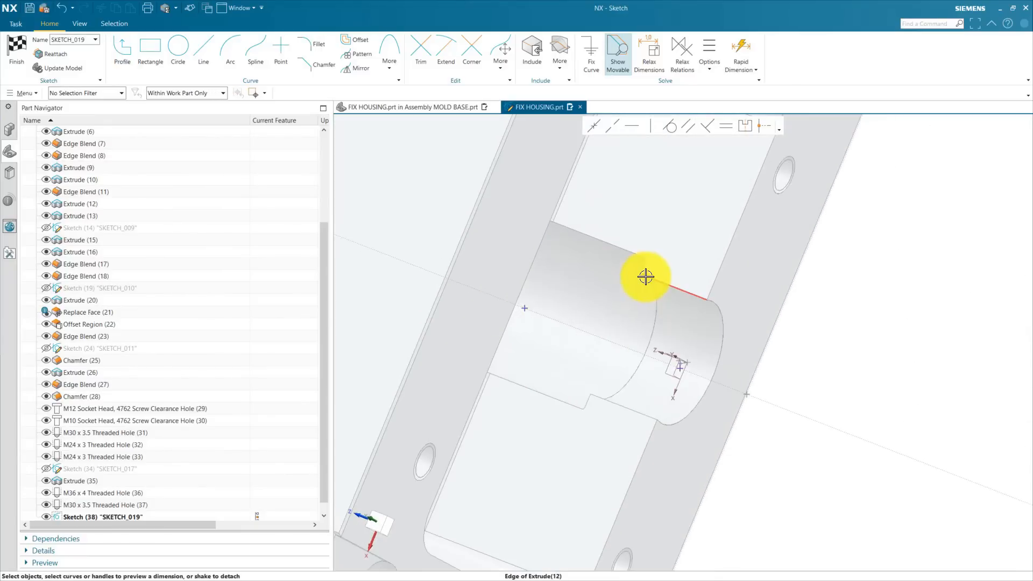
scroll(640, 306, down, 5)
mouse_move(613, 353)
middle_down()
mouse_move(604, 339)
mouse_move(598, 345)
middle_up()
scroll(648, 328, up, 4)
key(shift+F8)
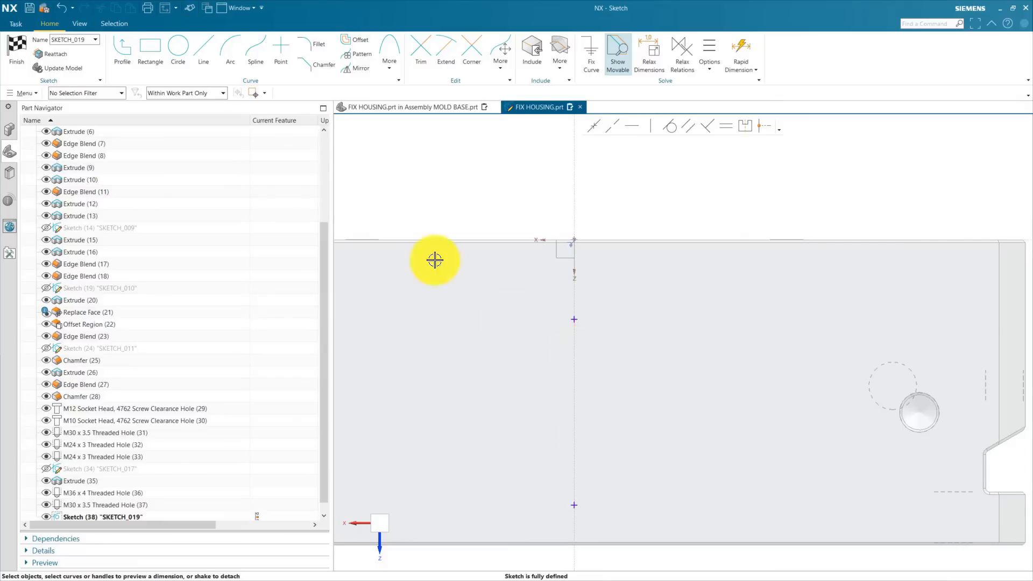
click(178, 49)
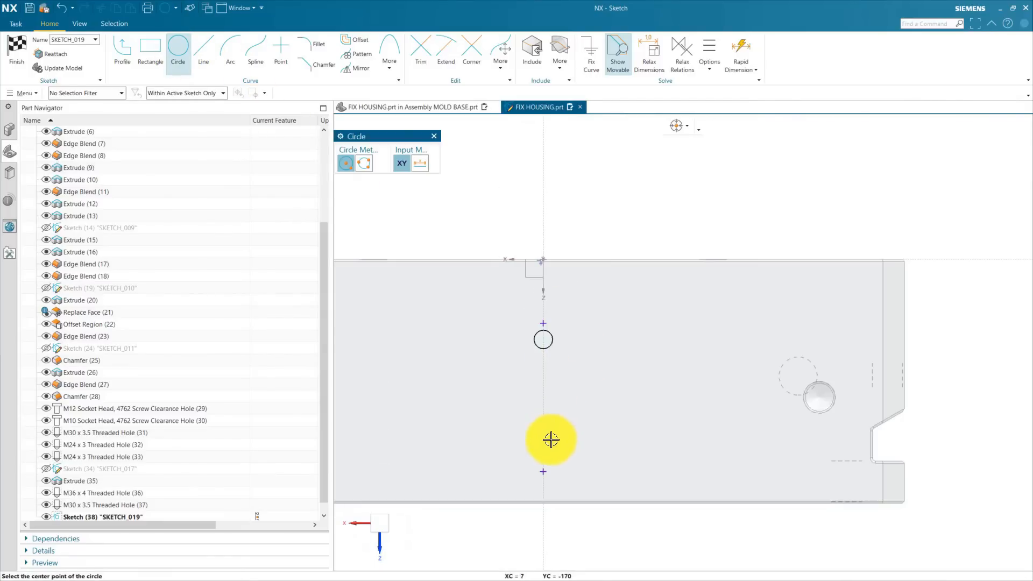
key(Escape)
Set the diameter of both circles to 20 mm
scroll(554, 282, up, 3)
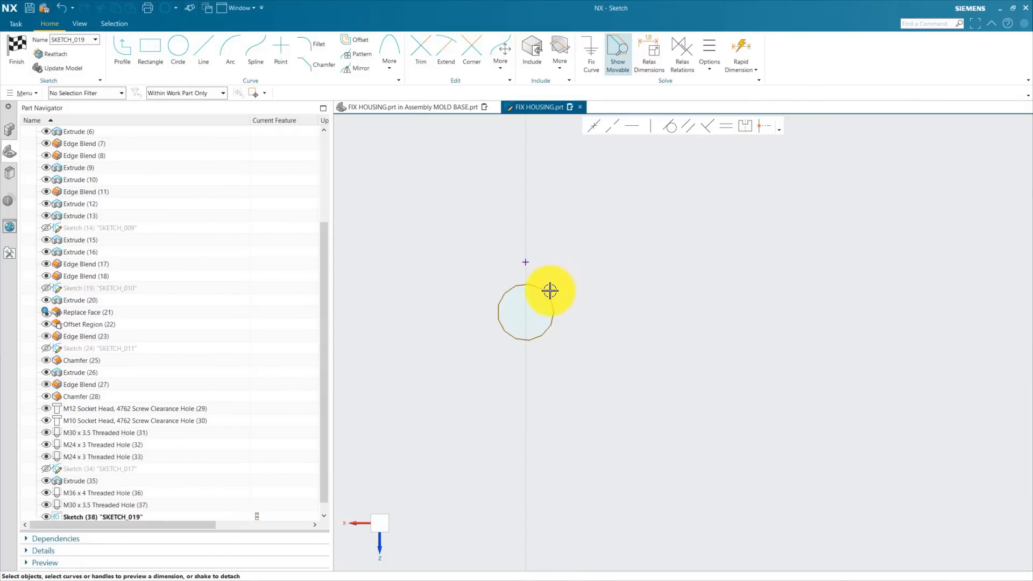
click(545, 292)
text(20)
key(Return)
scroll(530, 281, down, 3)
double_click(564, 455)
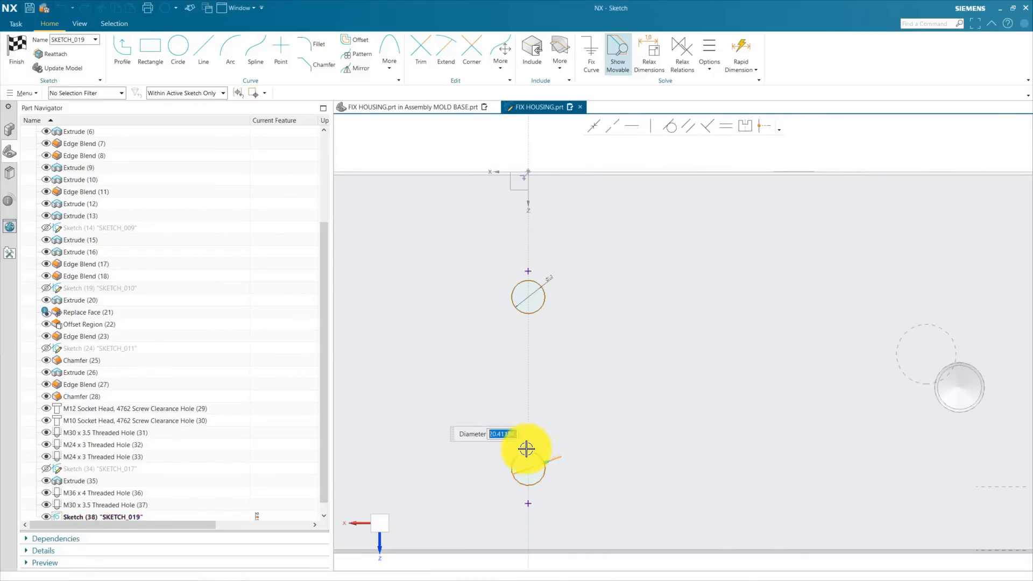
text(20)
key(Return)
Dimension the upper circle's centre 20 mm from the upper included point
scroll(559, 459, up, 3)
scroll(592, 444, down, 2)
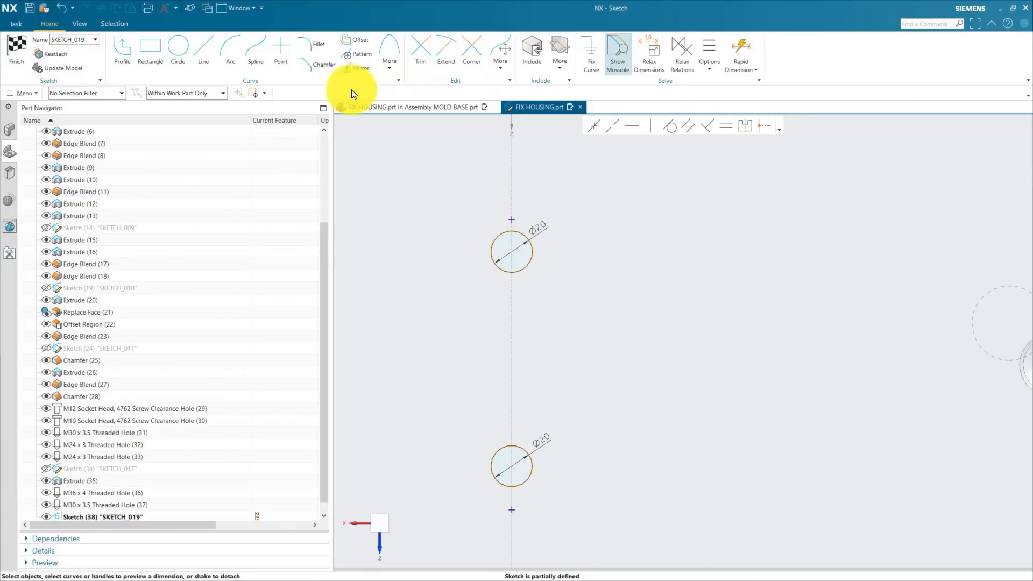
scroll(516, 192, up, 3)
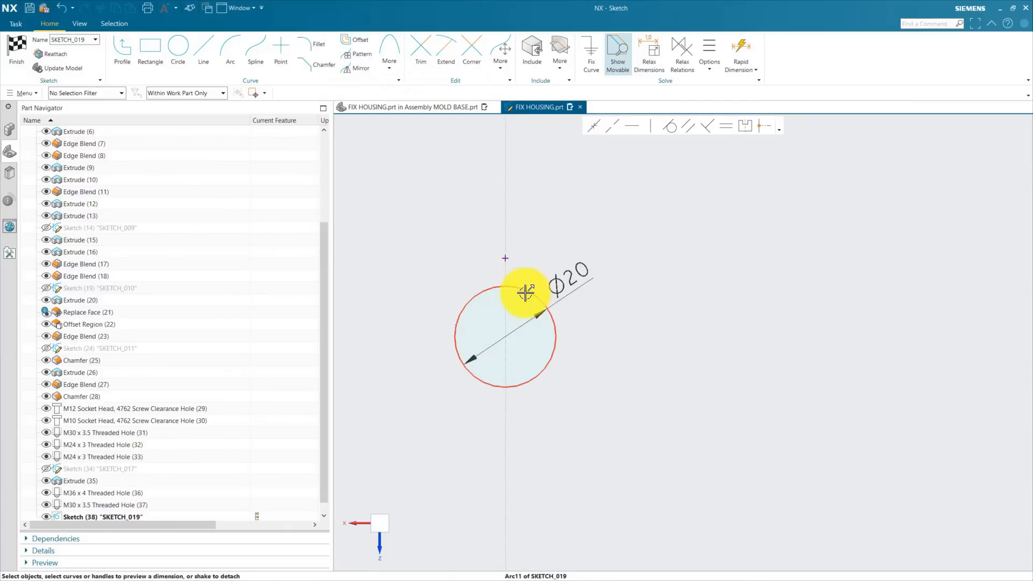
click(505, 338)
click(407, 298)
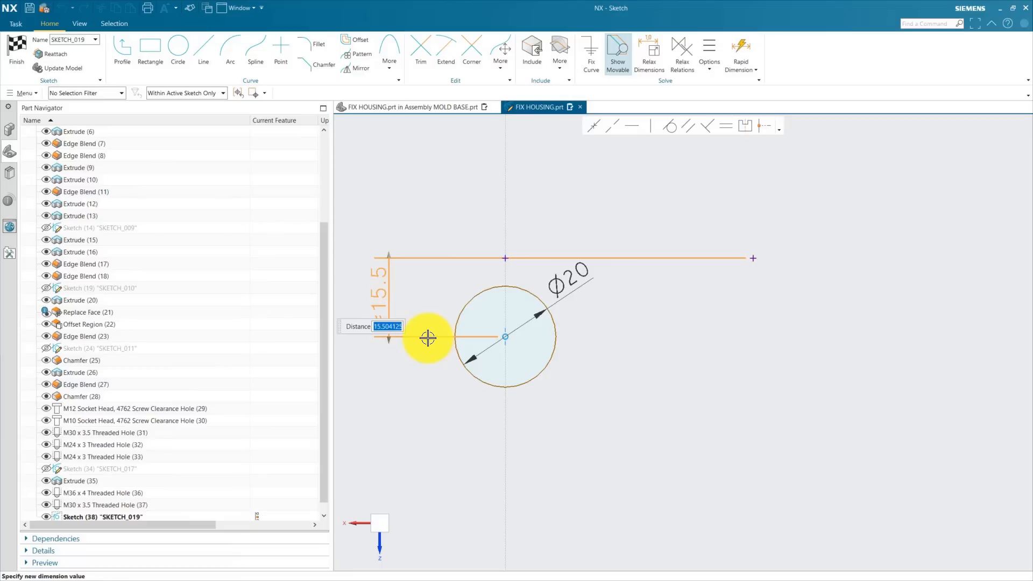
text(25)
scroll(491, 304, down, 5)
key(Return)
Dimension the lower circle's centre 20 mm from the lower included point
scroll(490, 312, down, 3)
scroll(484, 396, up, 4)
scroll(484, 377, up, 2)
click(479, 337)
click(458, 385)
scroll(524, 385, down, 3)
text(20)
key(Return)
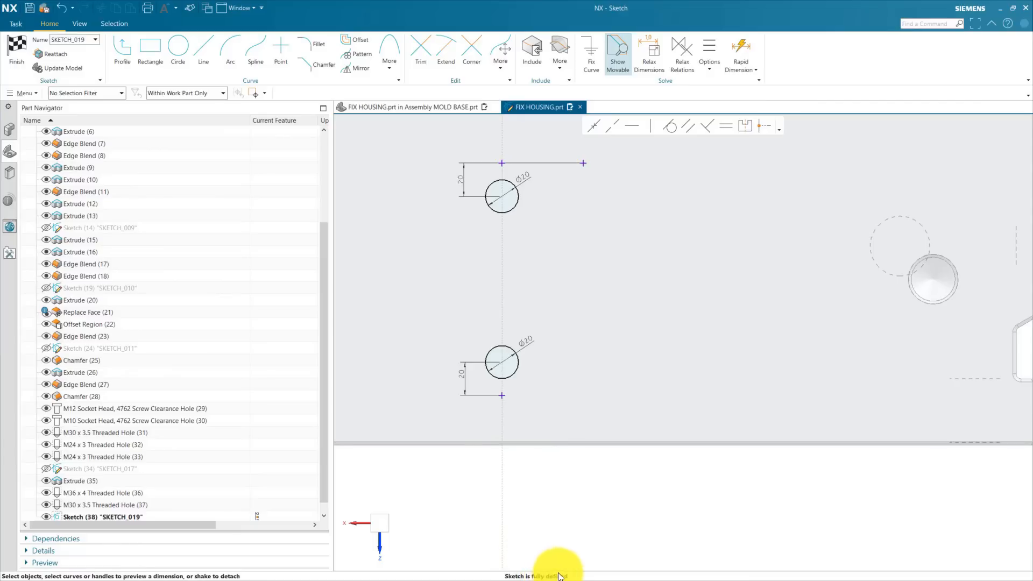
scroll(595, 498, down, 2)
scroll(677, 461, down, 1)
middle_drag(677, 461, 705, 498)
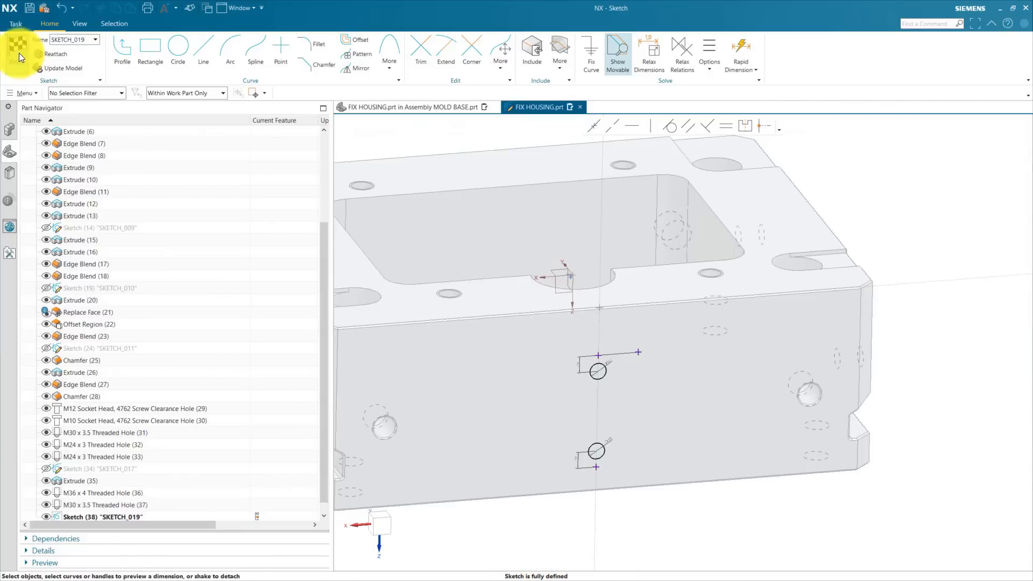
Finish the sketch and set up a subtracting extrusion of both circles, with a start distance of 0 mm and the direction reversed
click(18, 53)
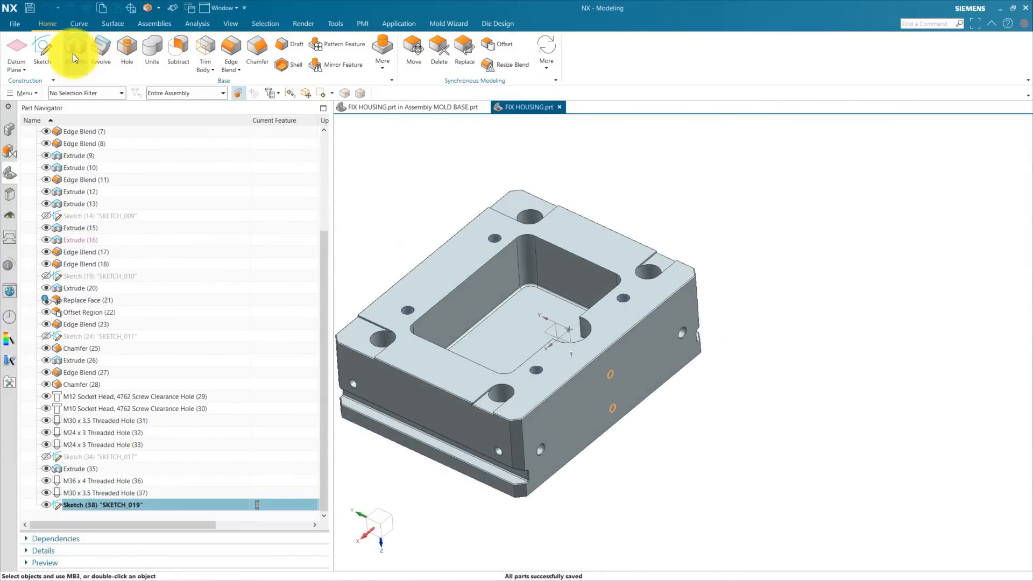
click(76, 50)
middle_drag(614, 381, 687, 418)
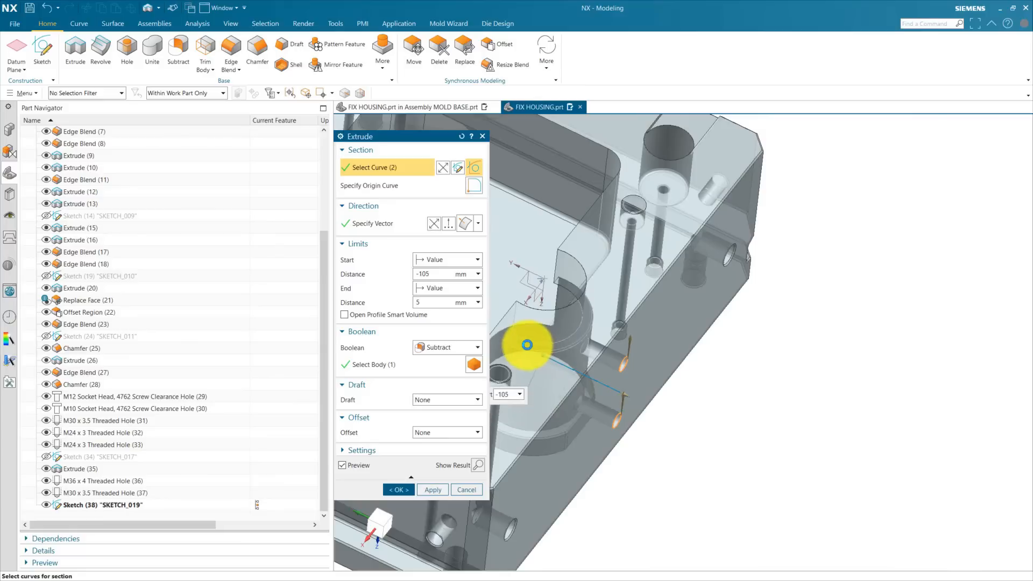
scroll(716, 384, down, 3)
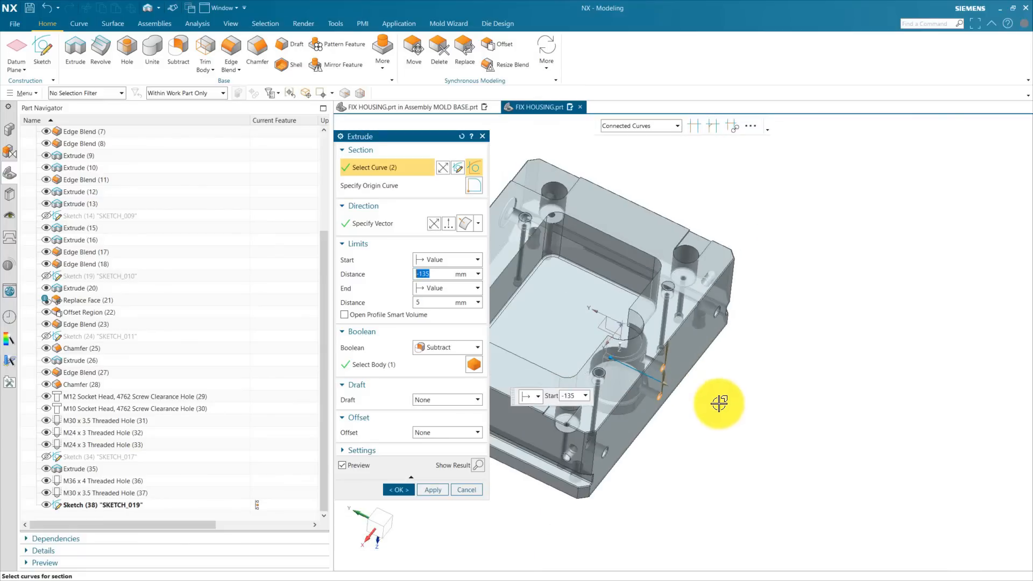
middle_drag(719, 402, 717, 413)
drag(432, 274, 397, 279)
text(0)
key(Return)
click(432, 225)
Set the extrusion's end distance to 90 mm and cut both holes into the housing's side
scroll(659, 392, up, 3)
drag(628, 356, 597, 339)
scroll(704, 429, down, 5)
middle_drag(703, 429, 614, 341)
scroll(560, 321, up, 3)
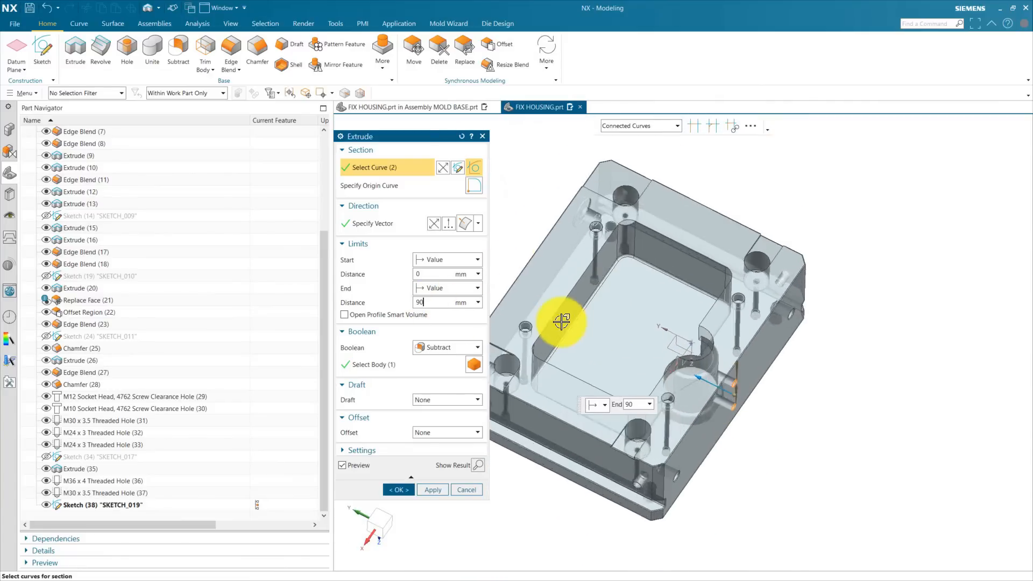
scroll(654, 352, down, 3)
scroll(596, 324, up, 3)
scroll(705, 352, down, 3)
scroll(807, 404, up, 5)
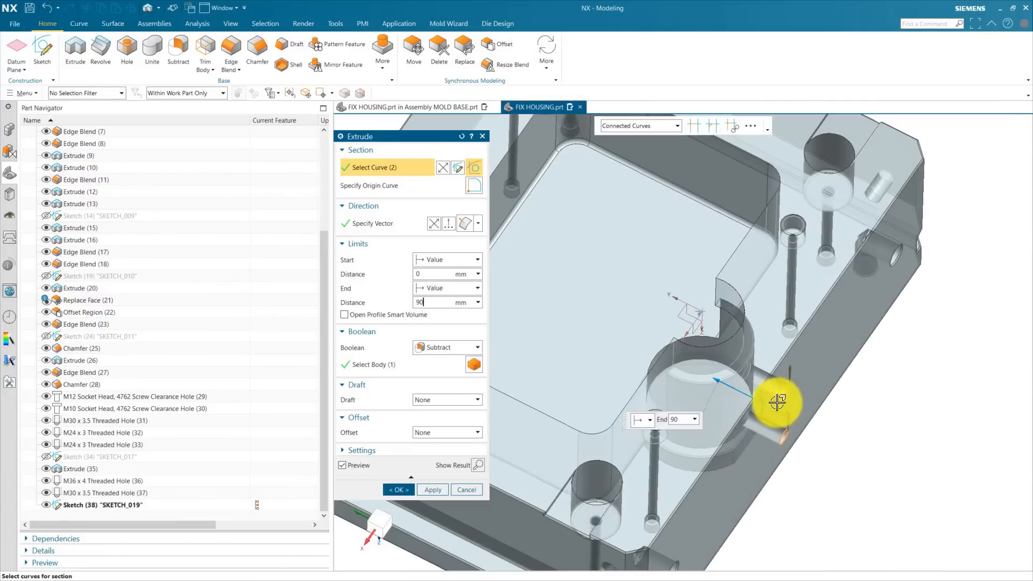
click(400, 490)
Examine the housing from several angles, including the pocket side, the new side holes and the back face
scroll(699, 417, down, 5)
middle_drag(698, 417, 470, 249)
middle_drag(449, 392, 827, 334)
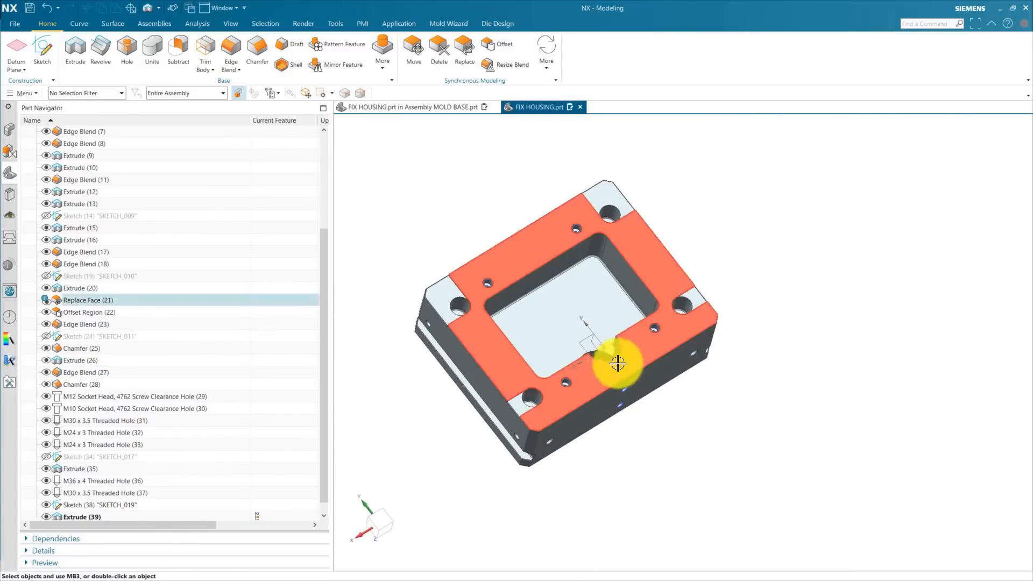
scroll(534, 312, up, 2)
scroll(609, 279, down, 2)
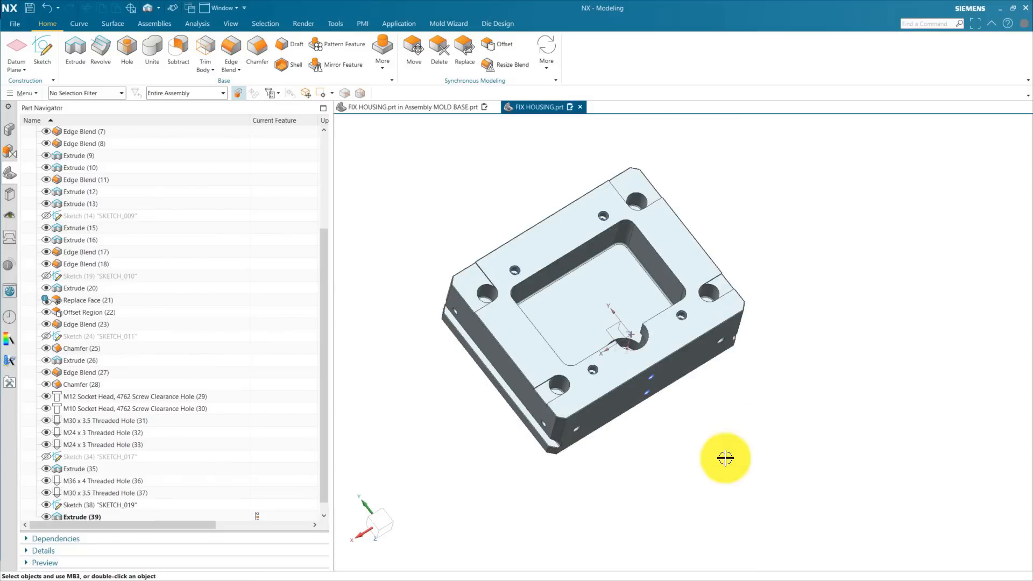
middle_drag(718, 460, 675, 406)
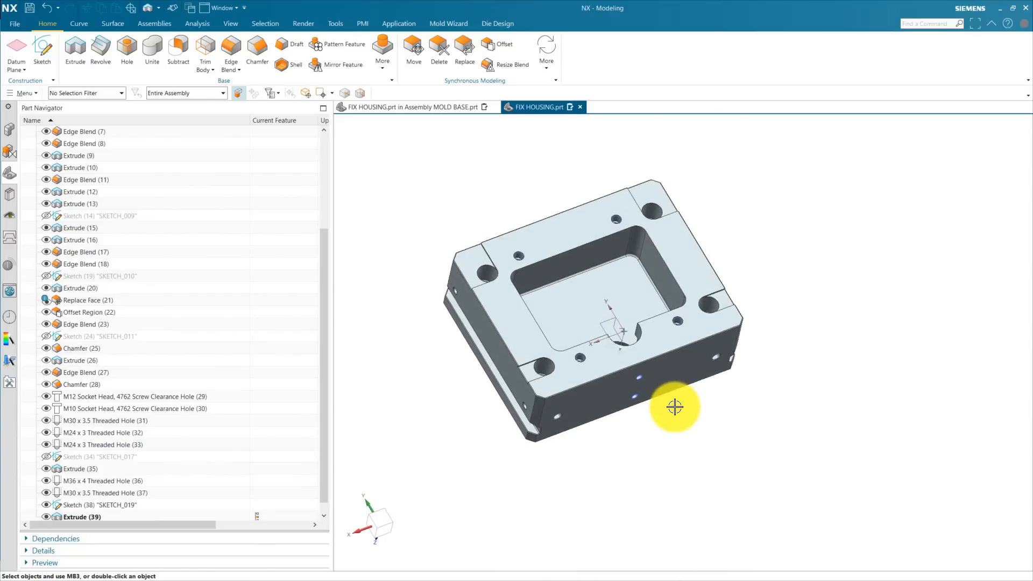
scroll(666, 408, down, 2)
middle_drag(731, 473, 718, 442)
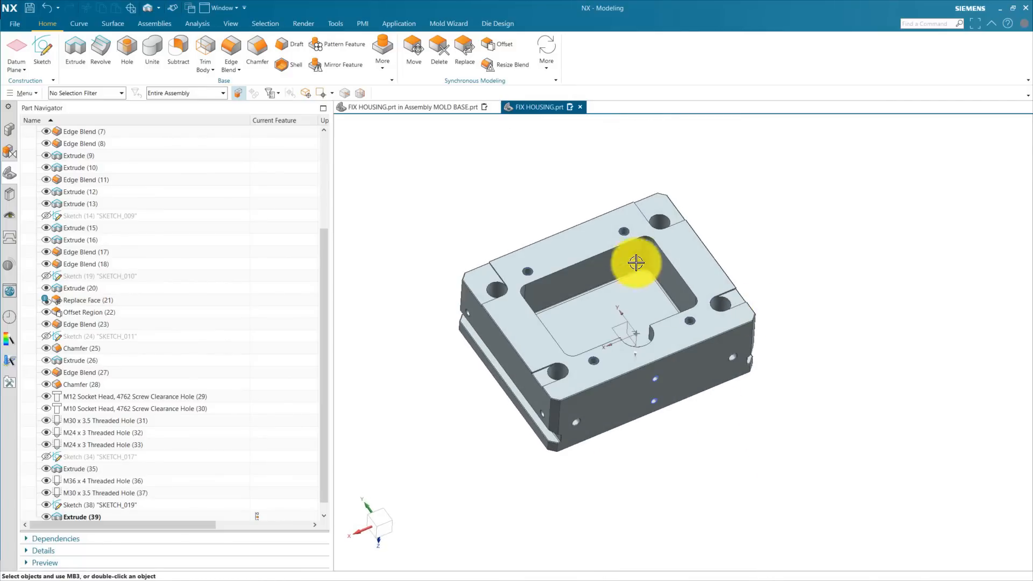
scroll(777, 213, up, 1)
scroll(811, 445, down, 1)
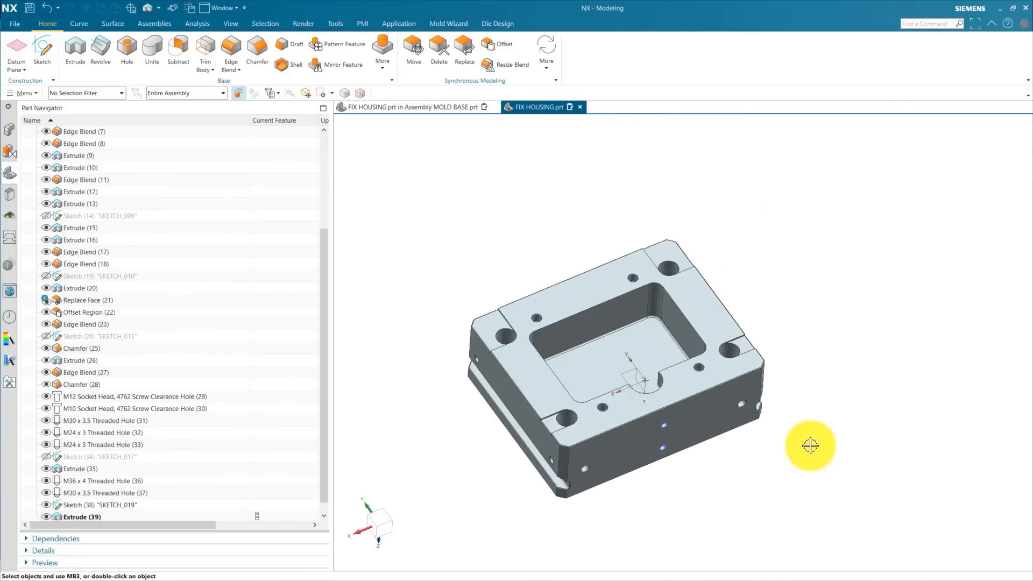
middle_drag(712, 512, 676, 427)
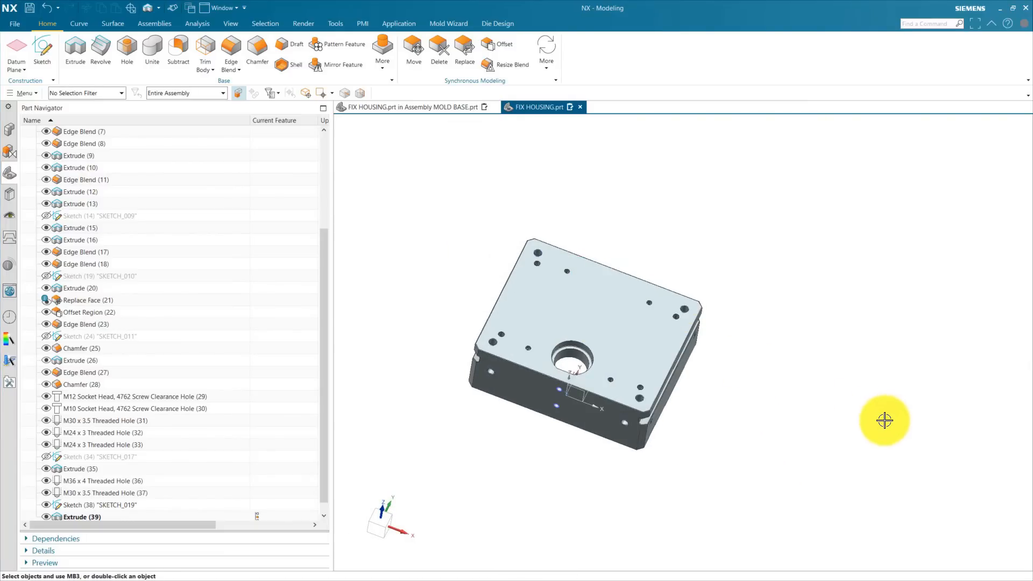
Select the housing's large flat back face with a face-only filter and set its translucency to about 44
key(ctrl+b)
click(472, 309)
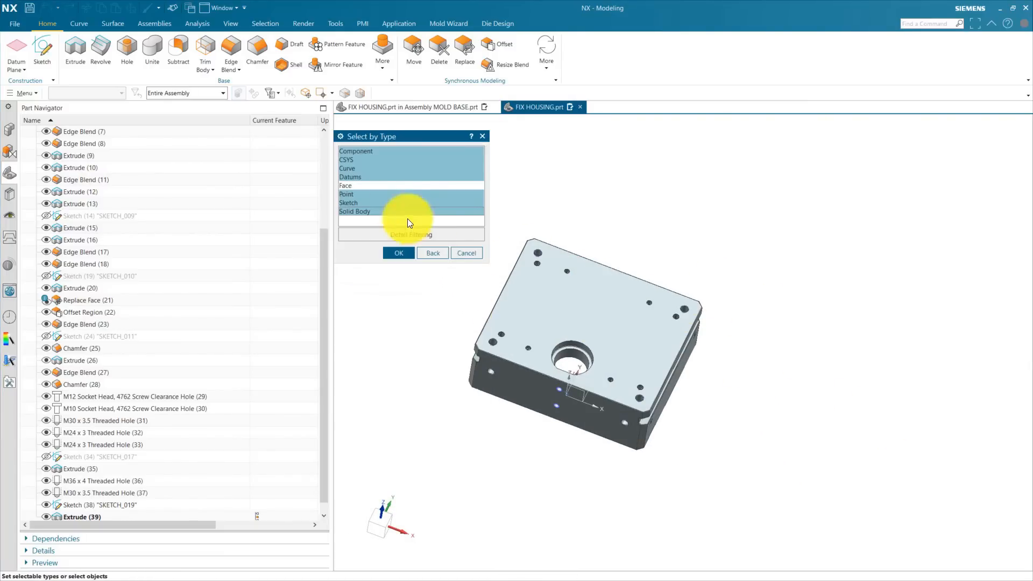
click(347, 185)
click(544, 274)
click(401, 256)
click(422, 404)
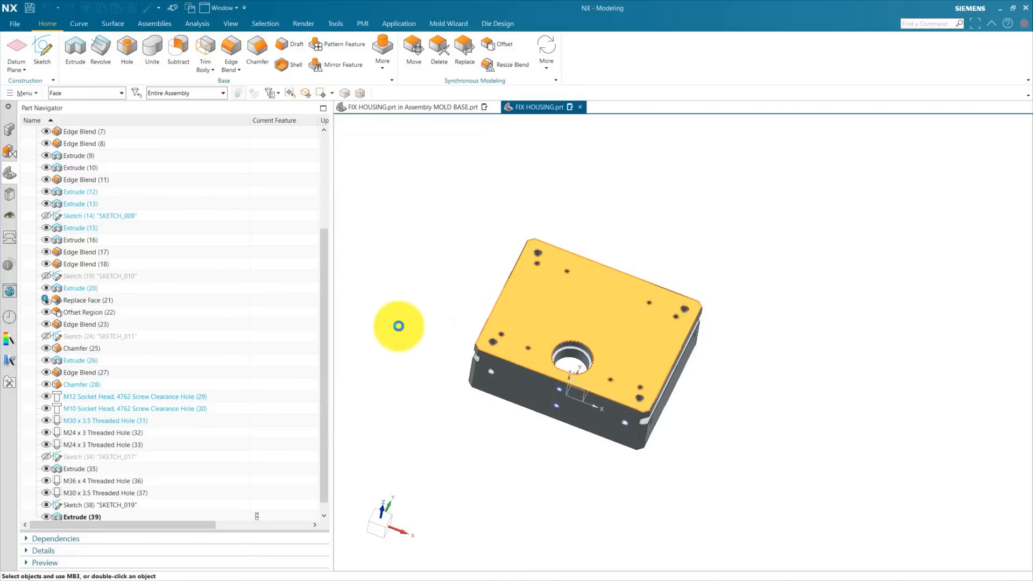
key(ctrl+j)
drag(354, 279, 403, 283)
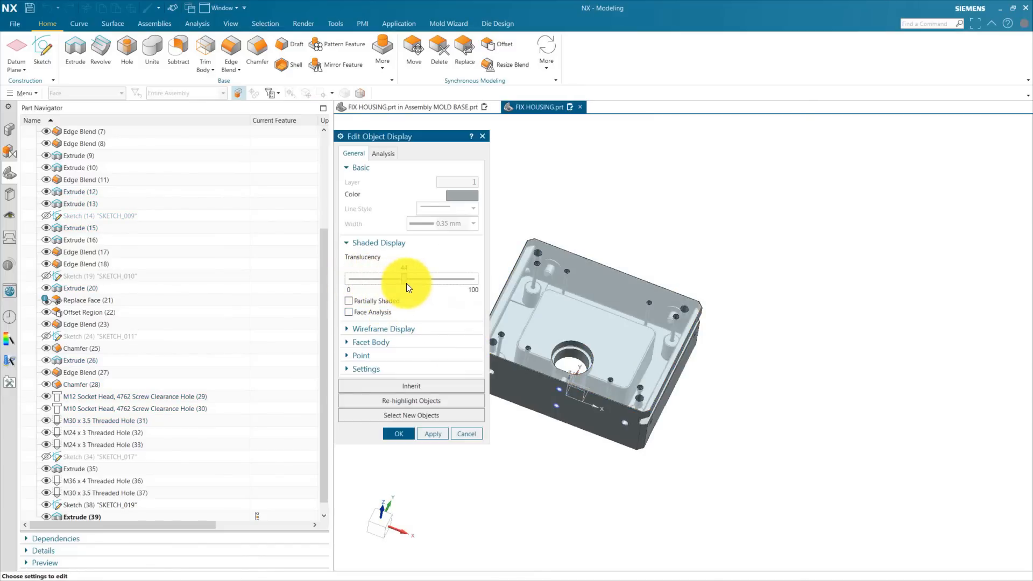
middle_click(412, 283)
Save the FIX HOUSING part, return to the assembly and make the top-level MOLD BASE the work part
middle_drag(611, 353, 666, 323)
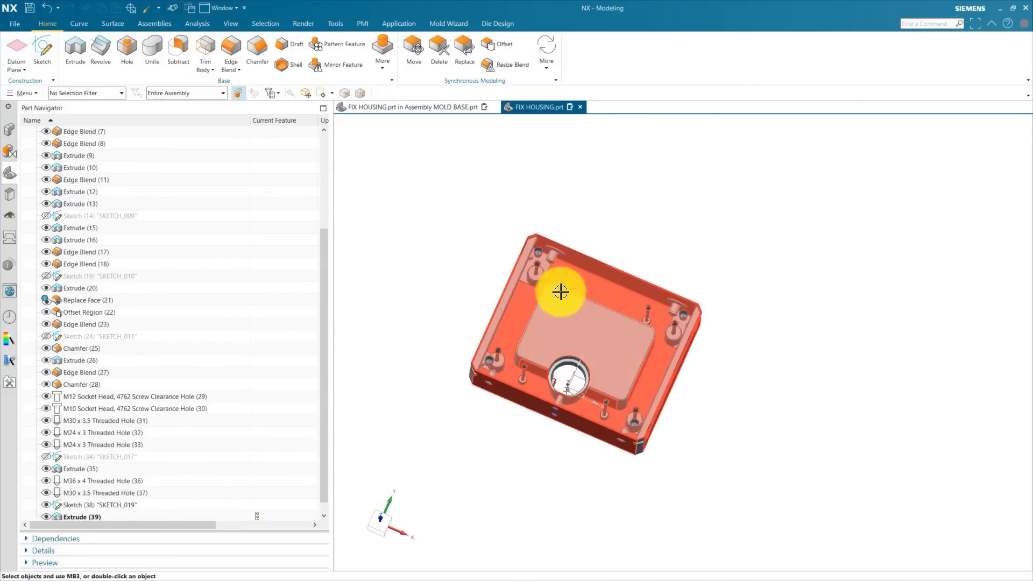
middle_drag(553, 312, 672, 389)
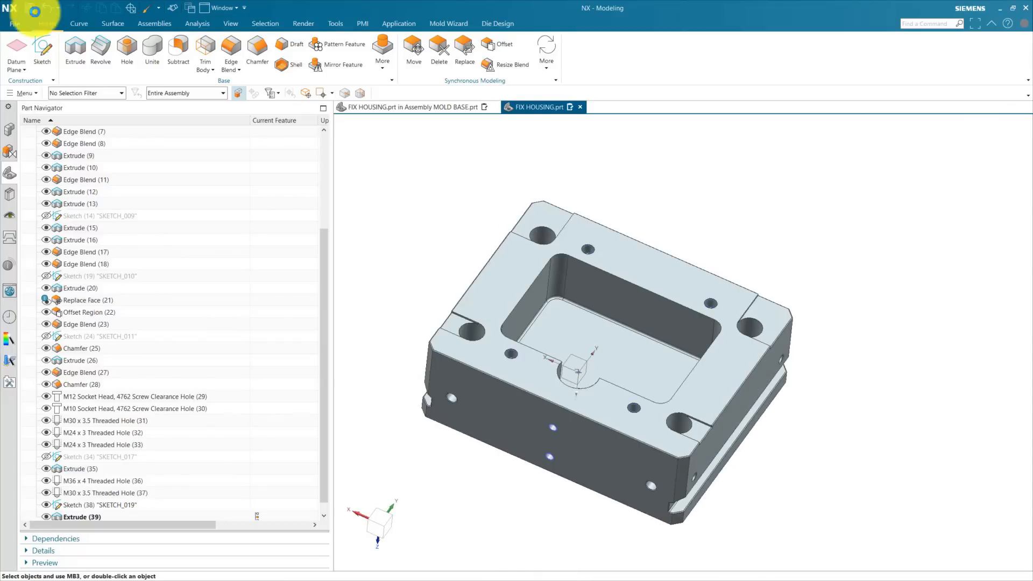
click(30, 6)
click(10, 130)
click(398, 110)
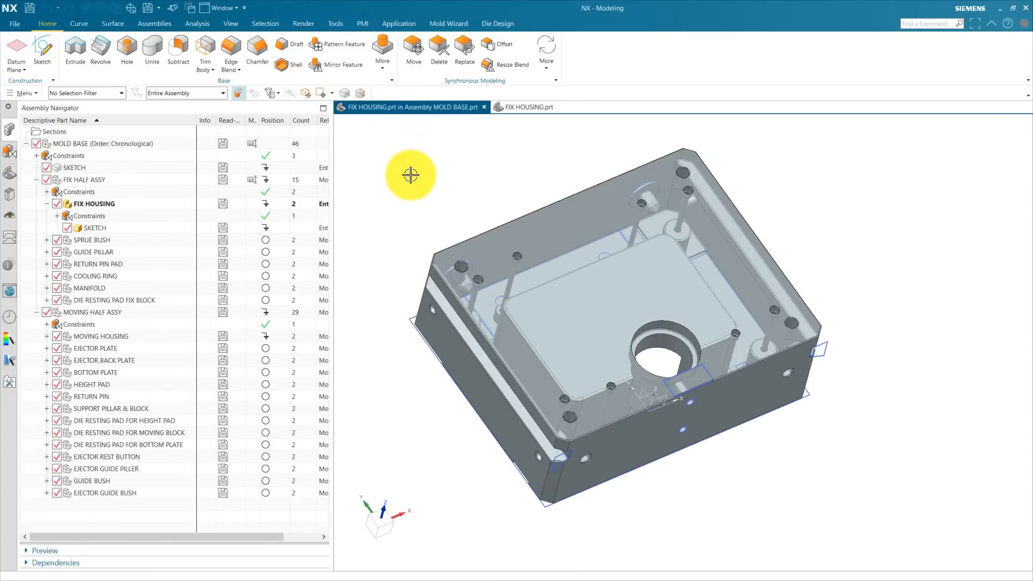
double_click(105, 144)
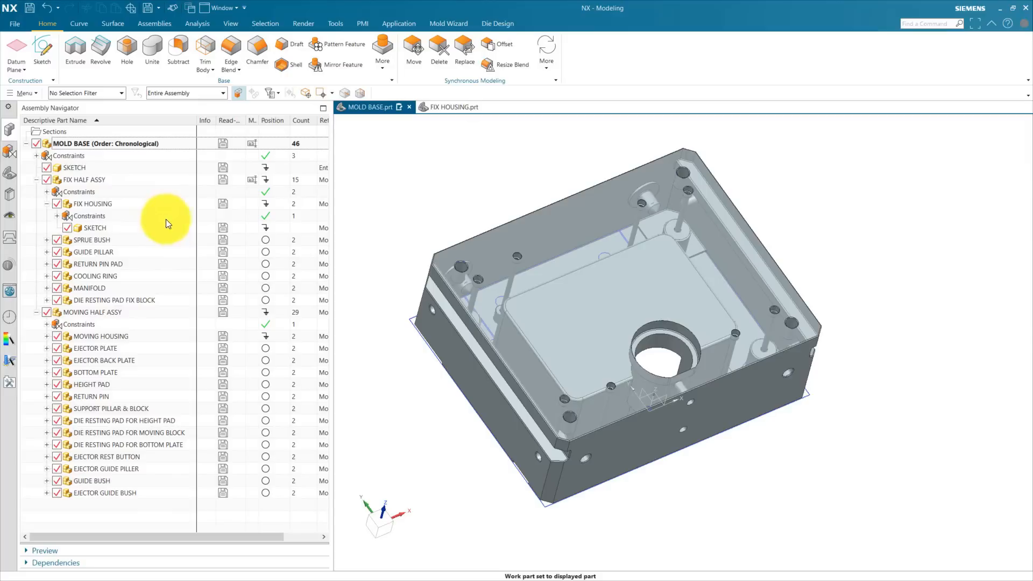
Hide the whole MOLD BASE assembly, including its layout sketch, and show only the FIX HOUSING component
middle_drag(373, 257, 721, 323)
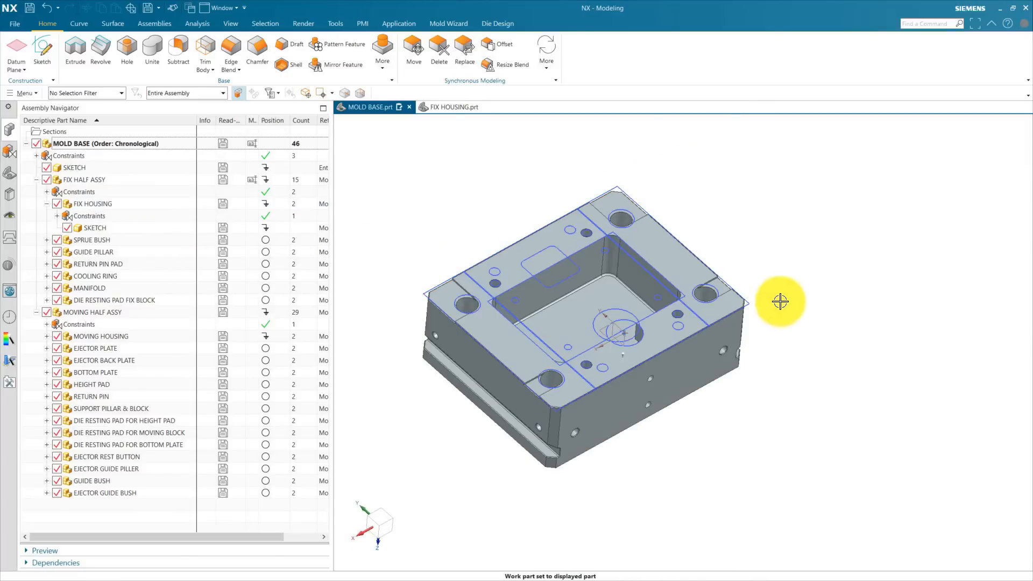
click(36, 143)
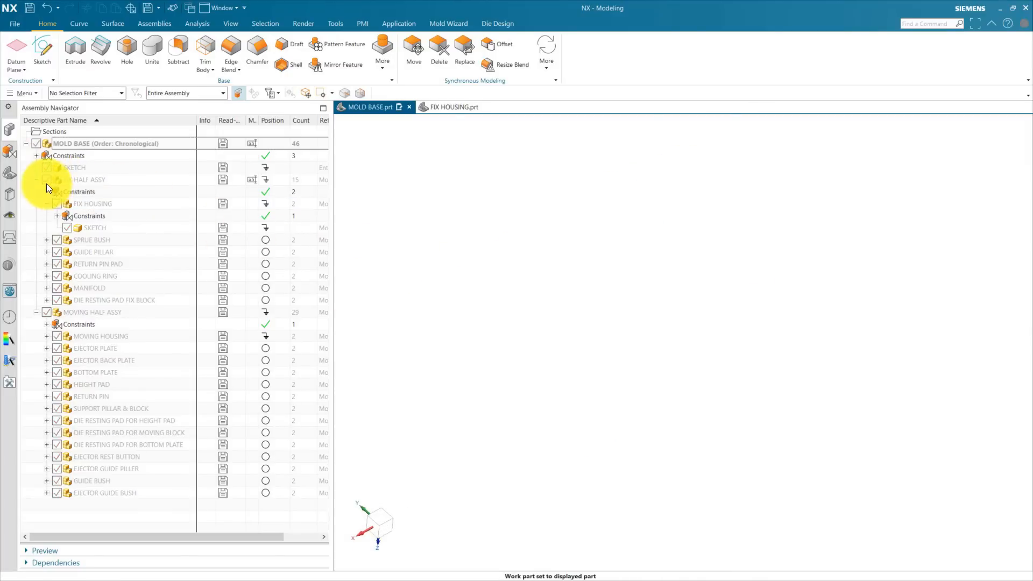
click(46, 179)
click(56, 204)
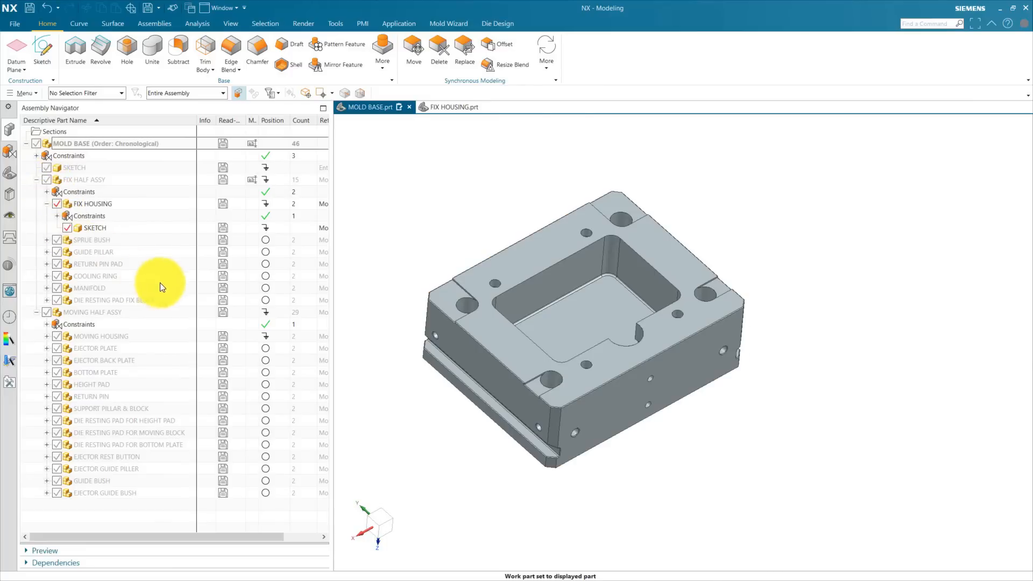
shift+middle_drag(403, 212, 452, 246)
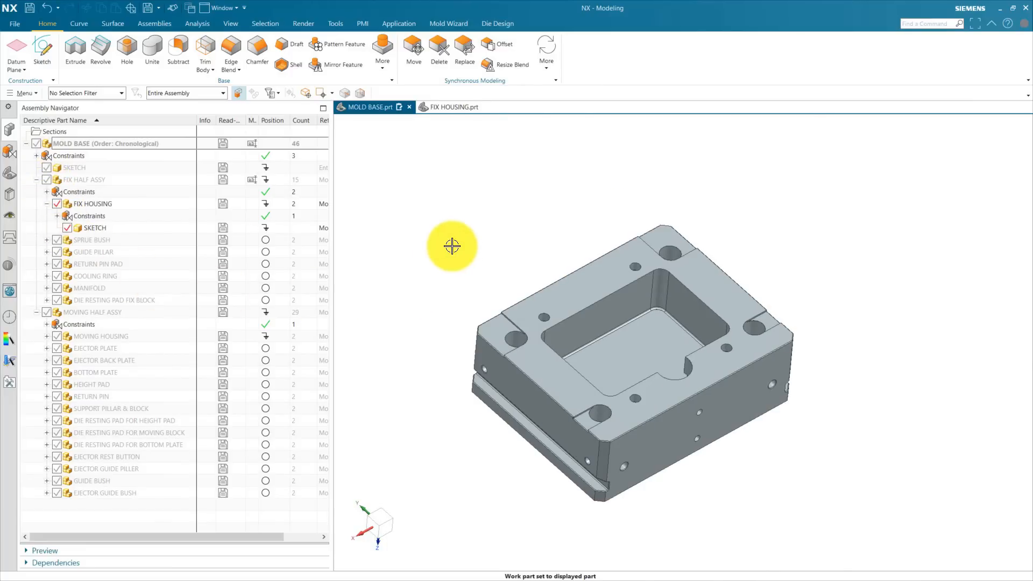